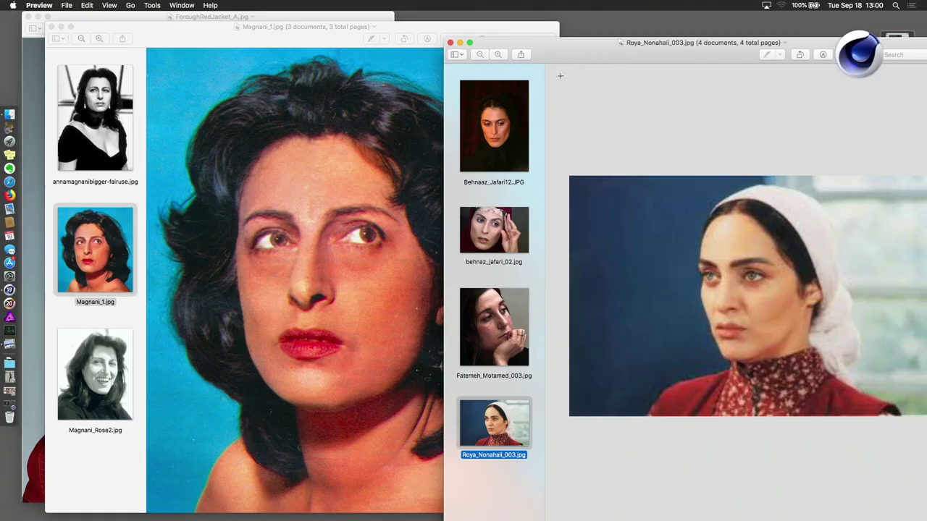
# Nudge the Magnani_1 window left and flip back through its portraits to the first one
pyautogui.moveTo(573, 55); pyautogui.dragTo(559, 52)
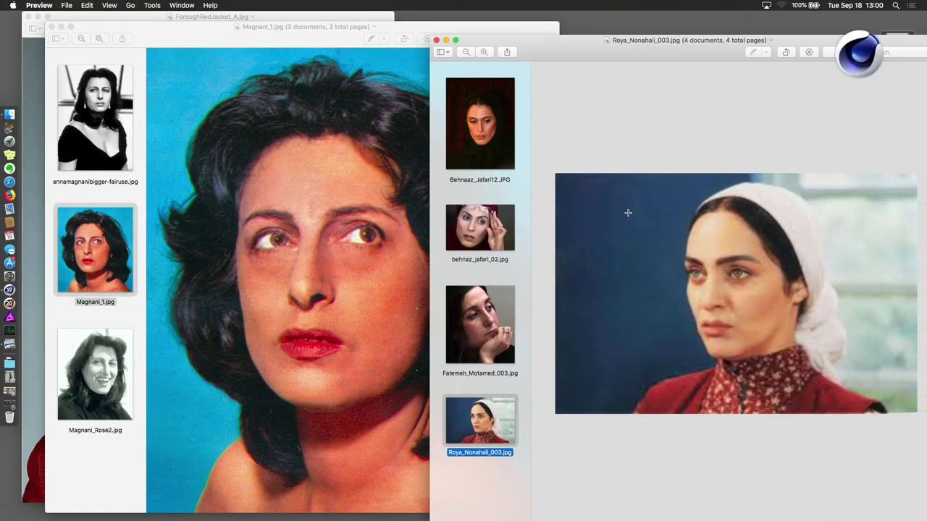
pyautogui.click(496, 310)
pyautogui.click(495, 216)
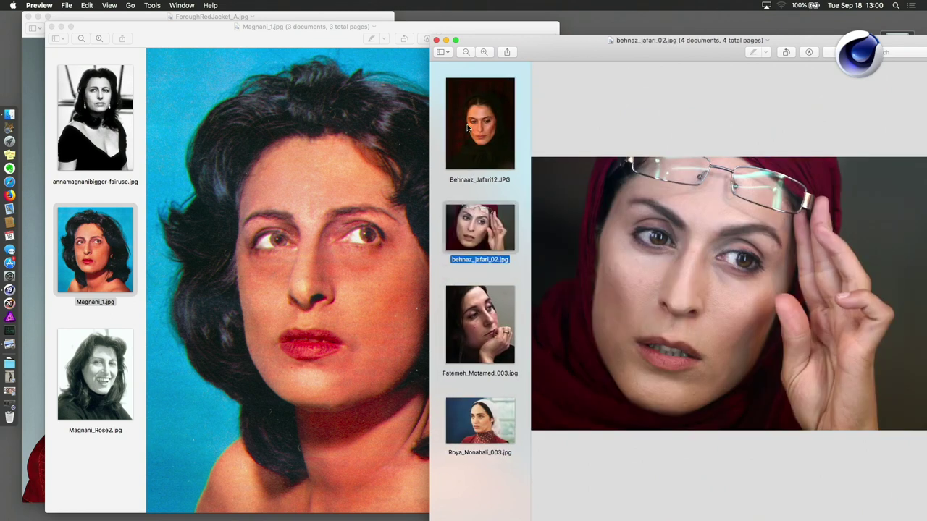
pyautogui.click(474, 109)
# Place the blue-background portrait window at right and the red-jacket portrait at centre-left
pyautogui.moveTo(275, 44); pyautogui.dragTo(639, 34)
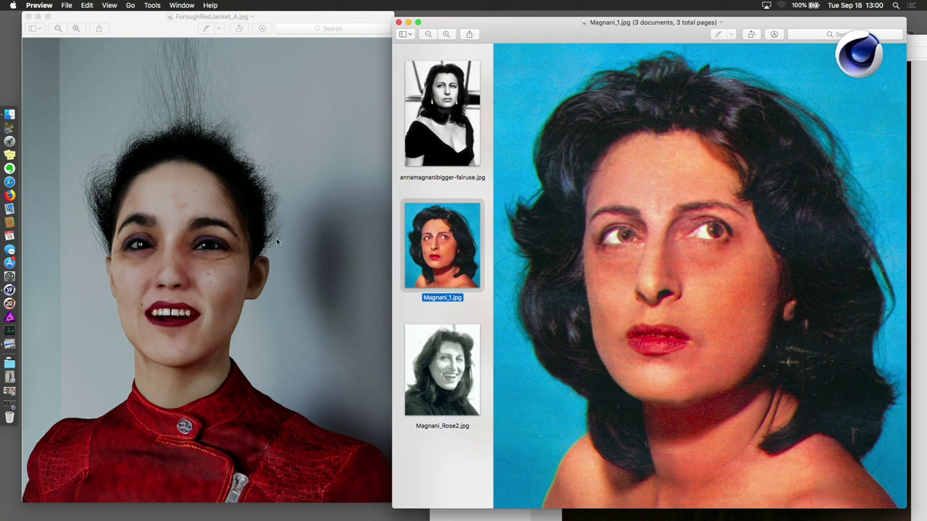
pyautogui.click(321, 21)
pyautogui.moveTo(321, 21); pyautogui.dragTo(403, 100)
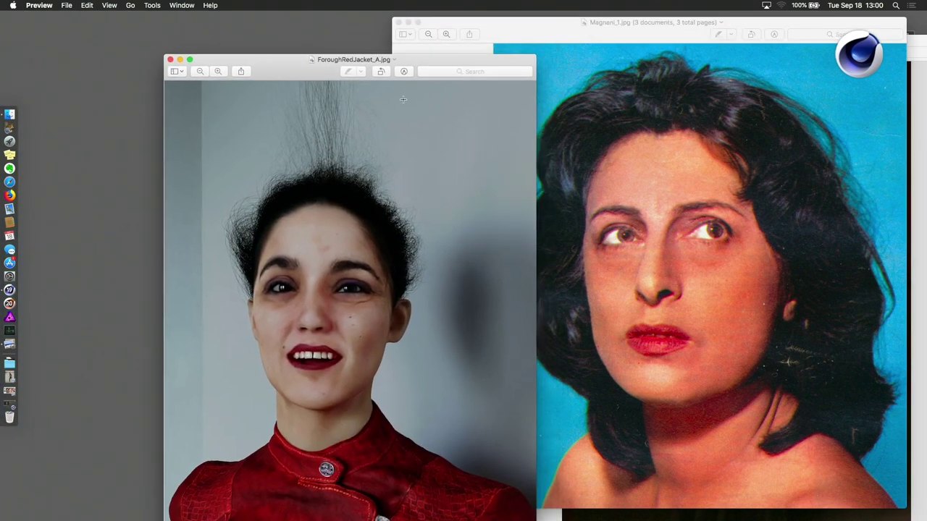
# Restore agnes-jaoui.jpg, move it up-right, view Viard_2.jpg, then switch to the Cinema 4D scene
pyautogui.click(7, 395)
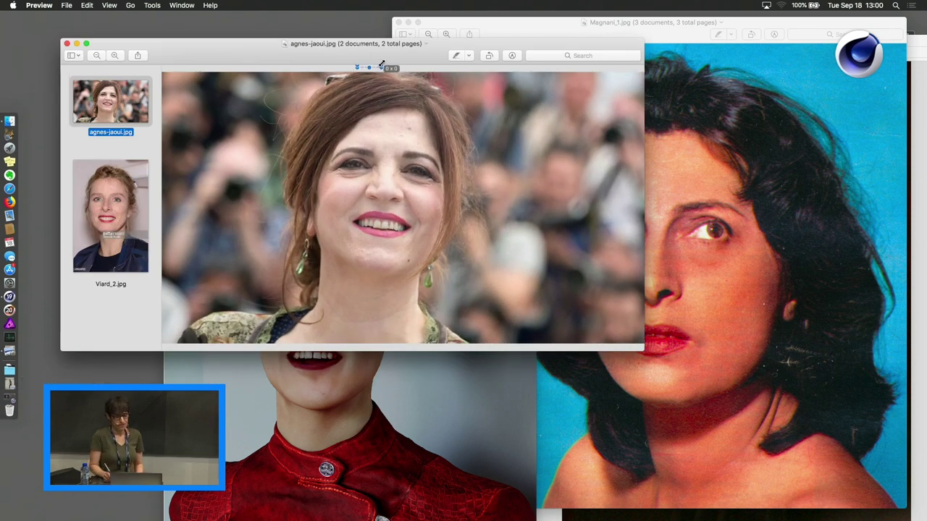
pyautogui.moveTo(388, 59); pyautogui.dragTo(637, 46)
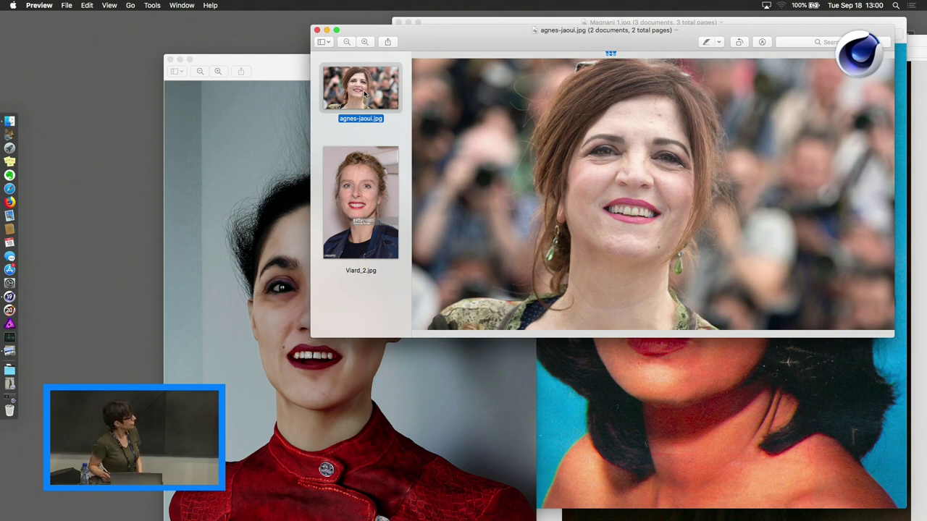
pyautogui.click(371, 178)
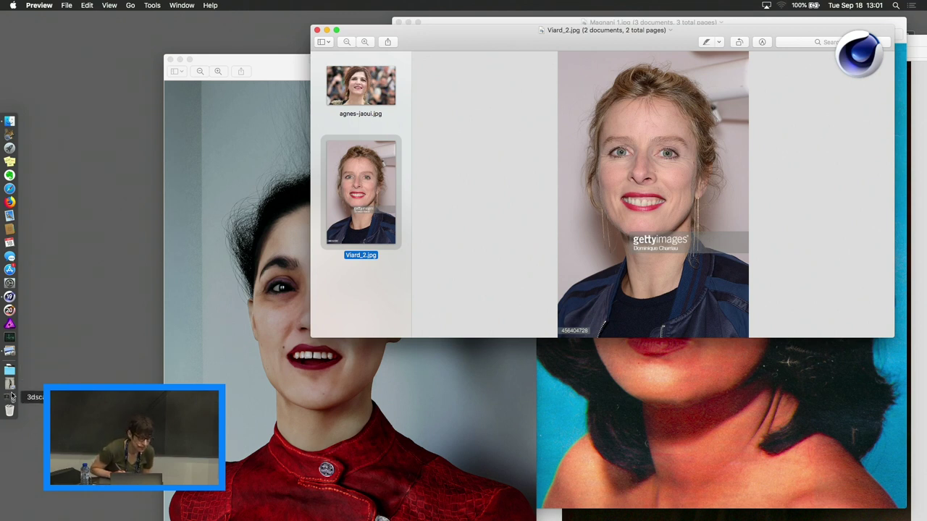
pyautogui.click(10, 400)
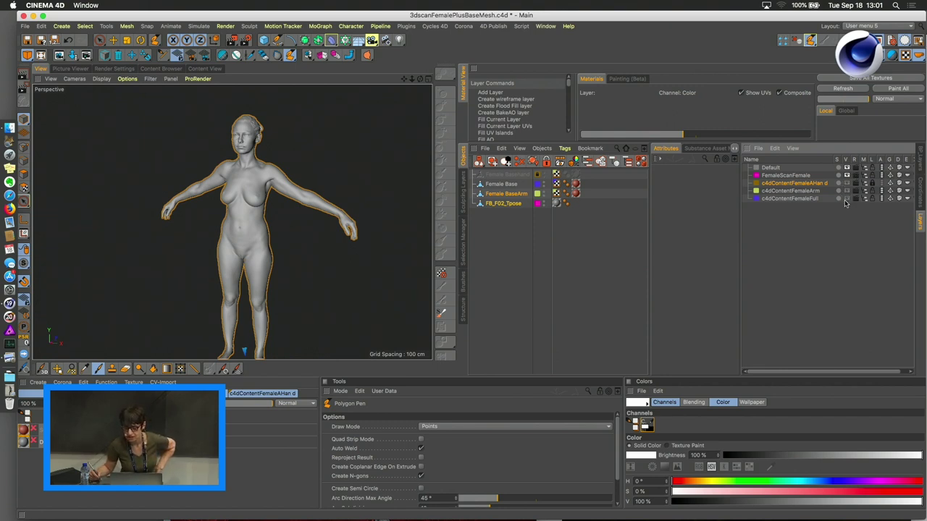
# Toggle the c4dContentFemaleFull and FemaleScanFemale layers, then select Female BaseArm and Female Base in Polygon mode
pyautogui.click(847, 199)
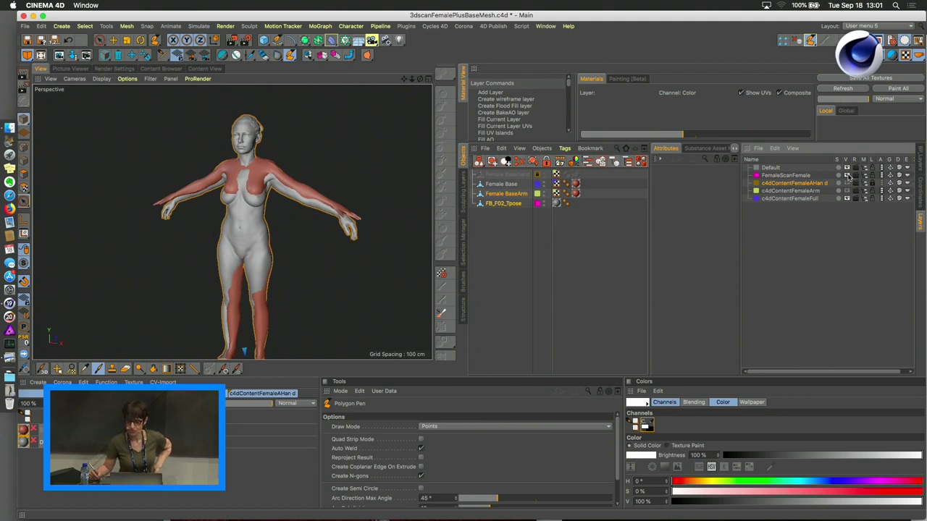
pyautogui.click(846, 176)
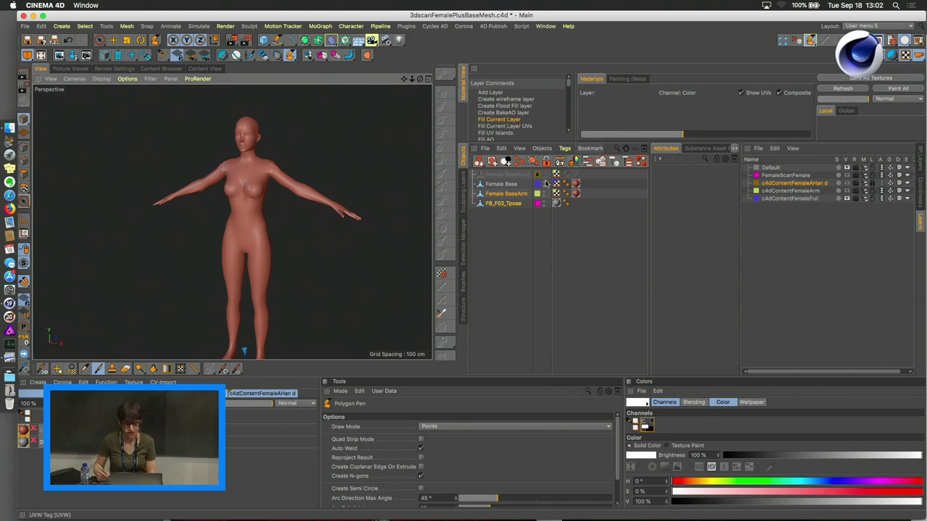
pyautogui.click(517, 205)
pyautogui.click(521, 194)
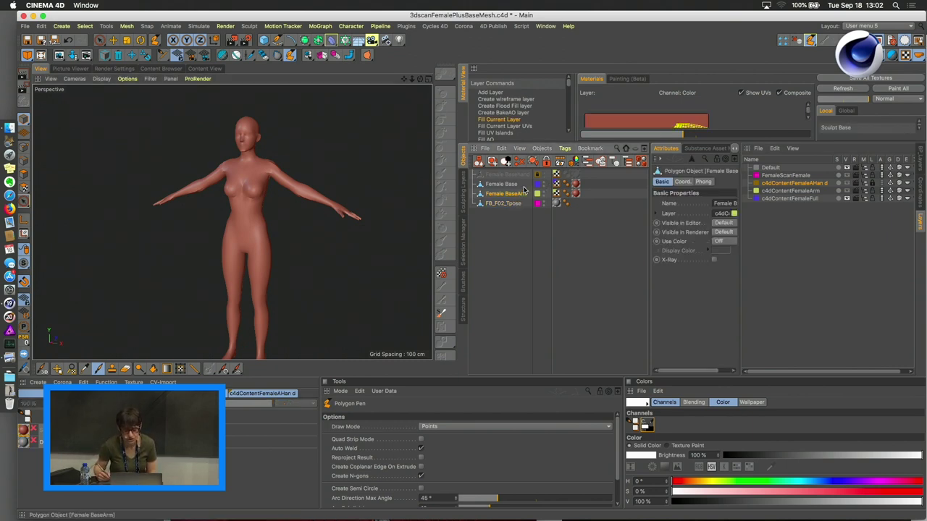
pyautogui.click(25, 173)
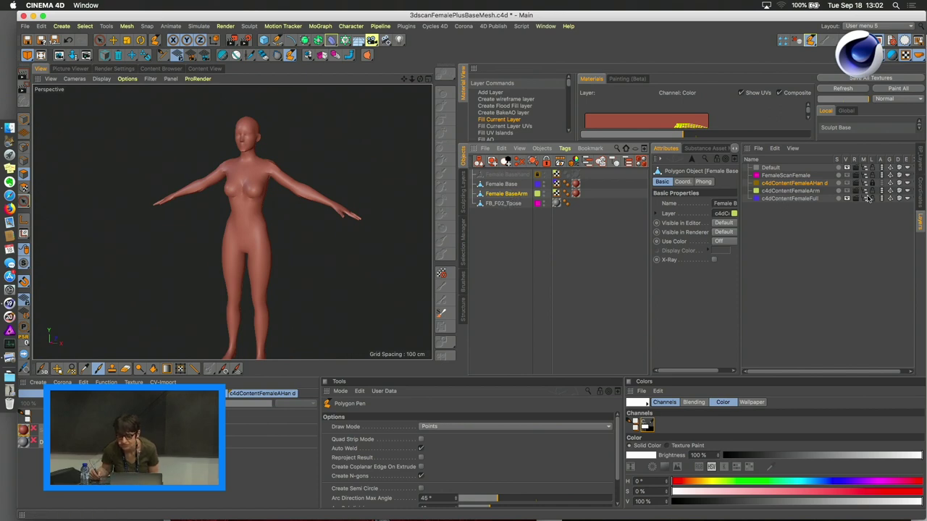
pyautogui.click(796, 199)
pyautogui.click(507, 184)
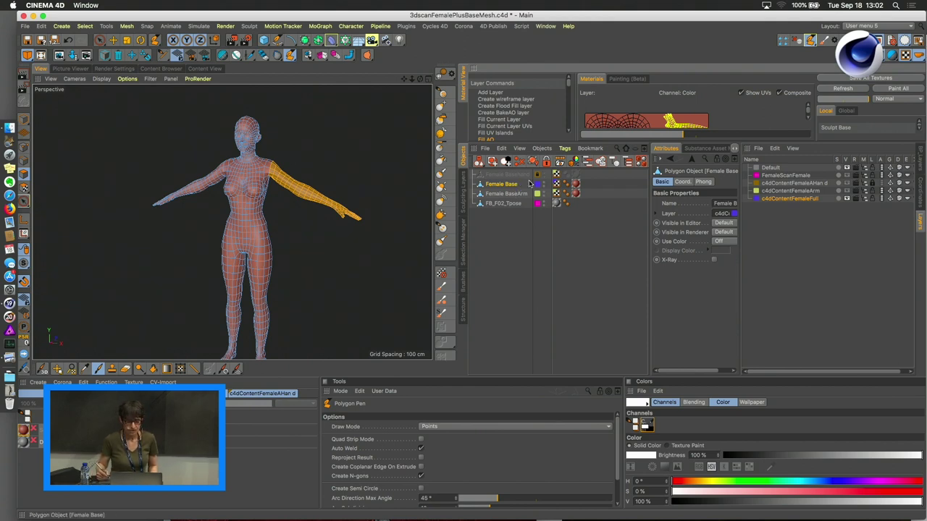
# Turn the arm and grey scan layers back on and select the Female Base object
pyautogui.click(842, 199)
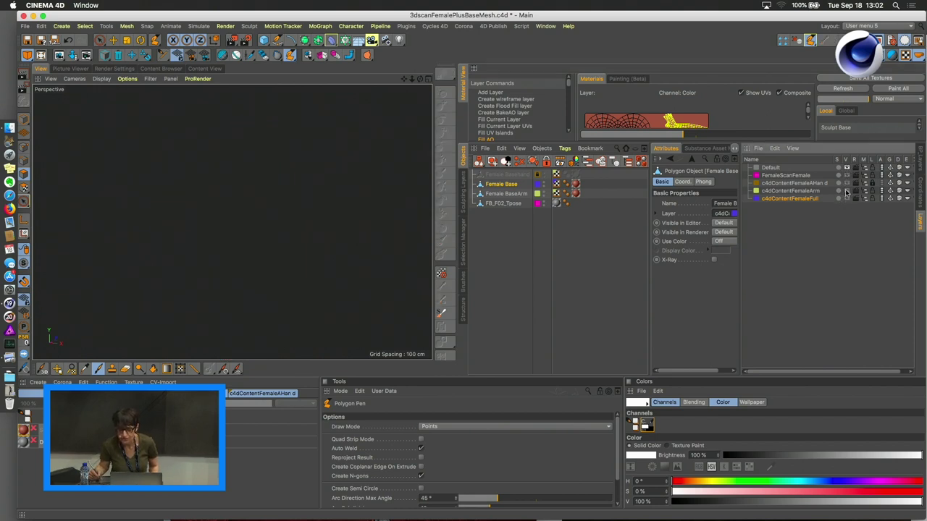
pyautogui.click(847, 191)
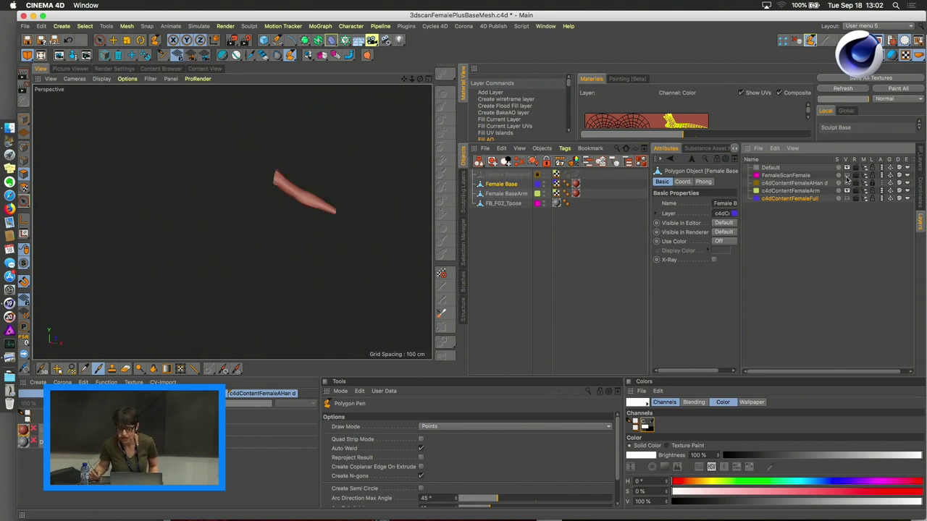
pyautogui.click(847, 176)
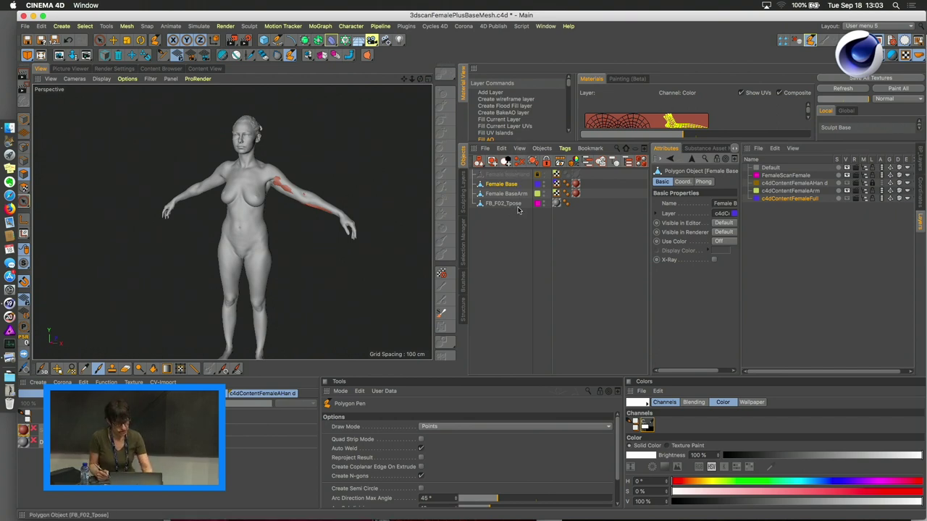
pyautogui.click(500, 185)
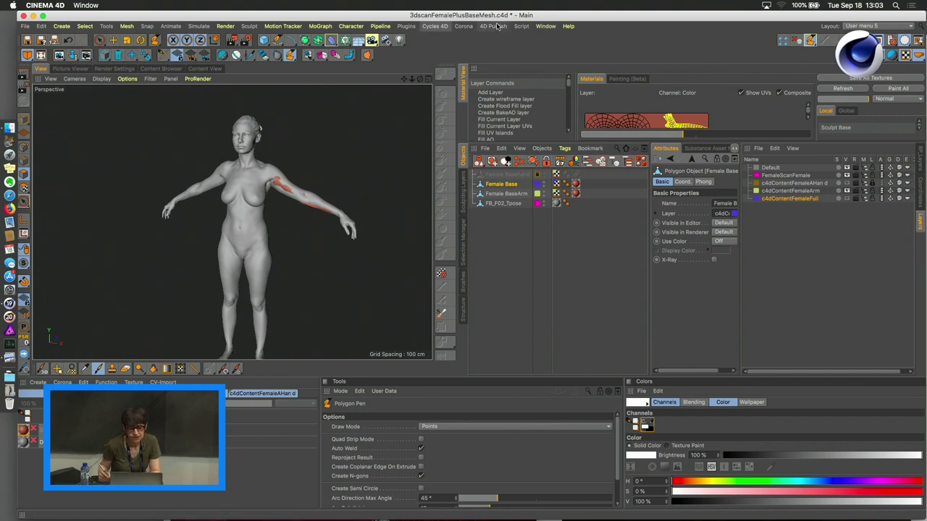
# Switch the workspace layout to Modular (User) and go to the Model tab
pyautogui.click(545, 27)
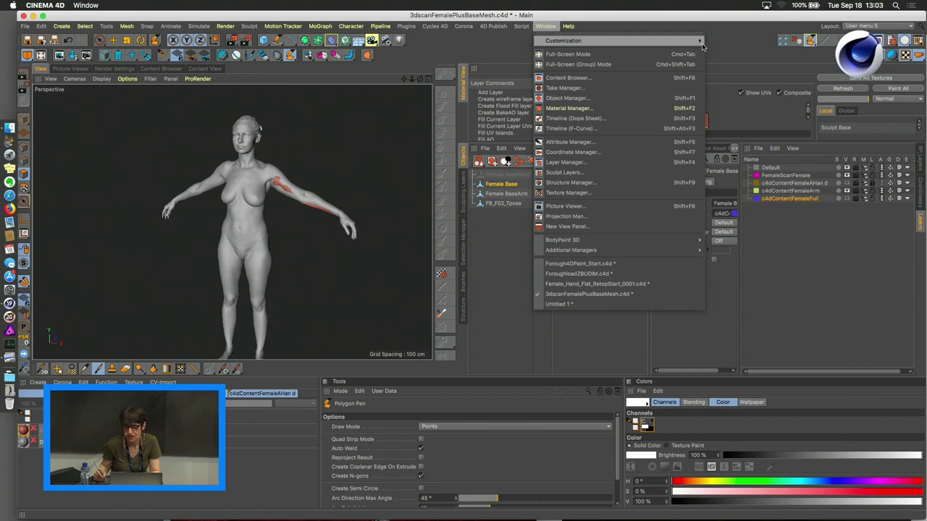
pyautogui.moveTo(569, 26)
pyautogui.click(860, 27)
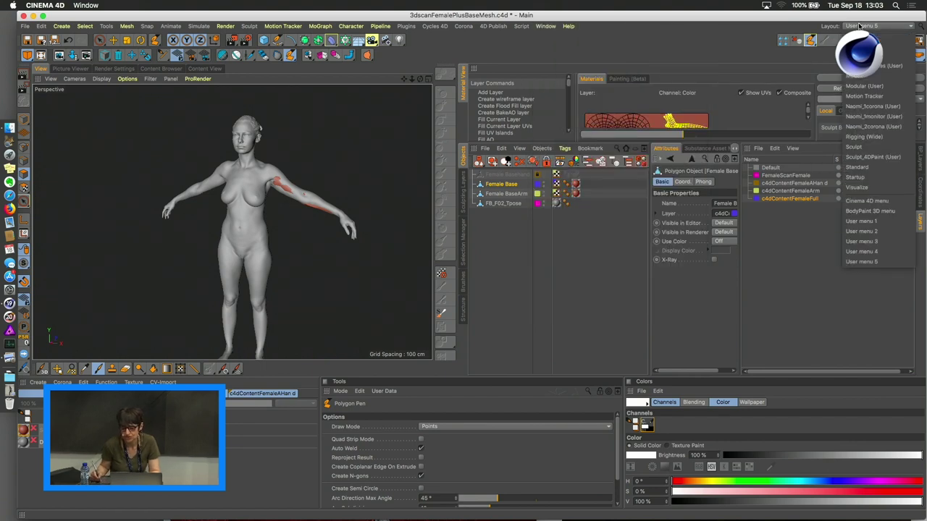
pyautogui.click(865, 86)
pyautogui.click(61, 69)
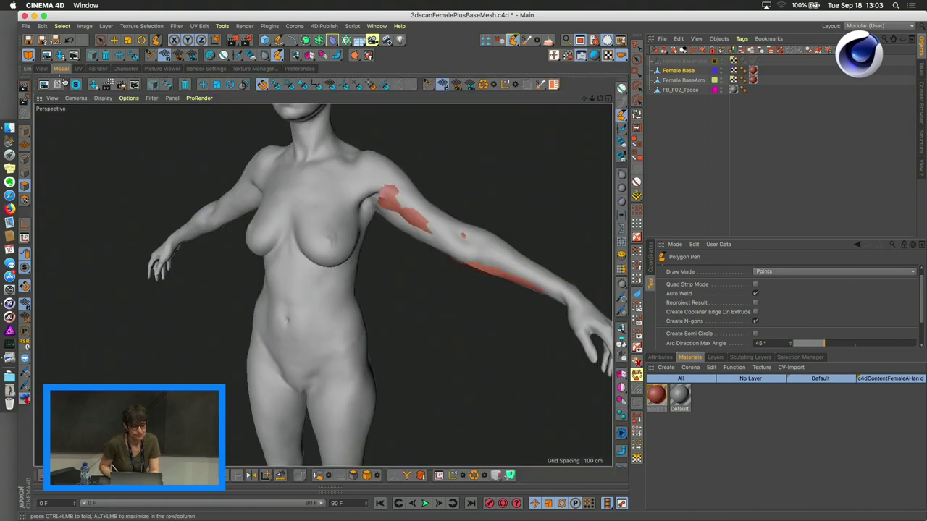
# Select the Female BaseArm and FB_F02_Tpose meshes with the Move tool active
pyautogui.click(667, 80)
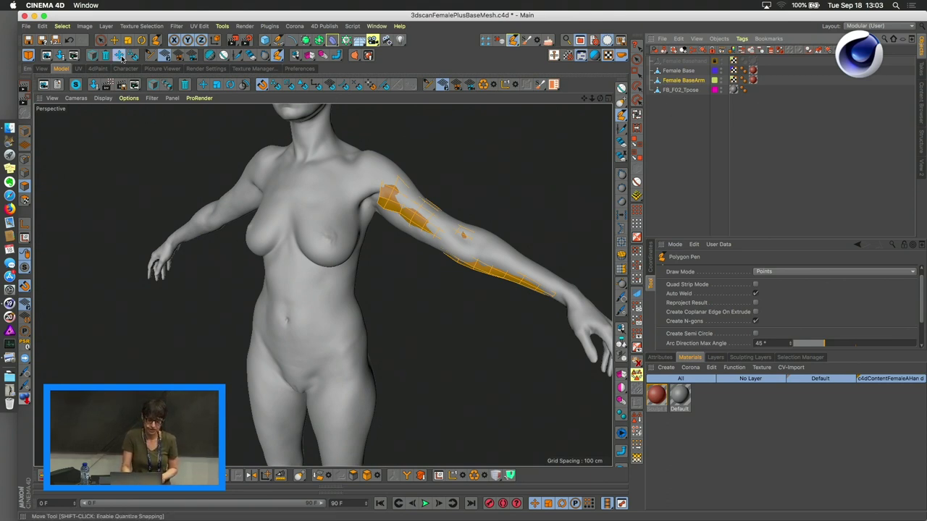
pyautogui.press('e')
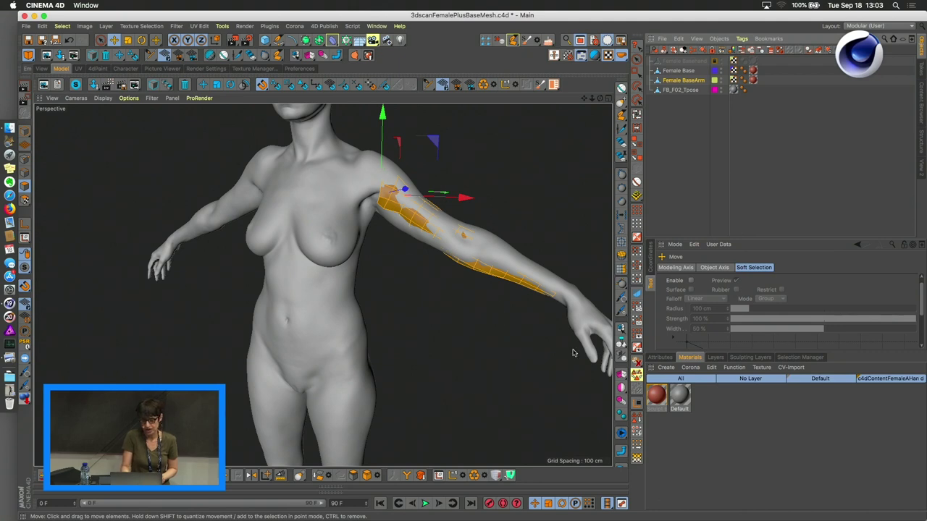
pyautogui.click(670, 92)
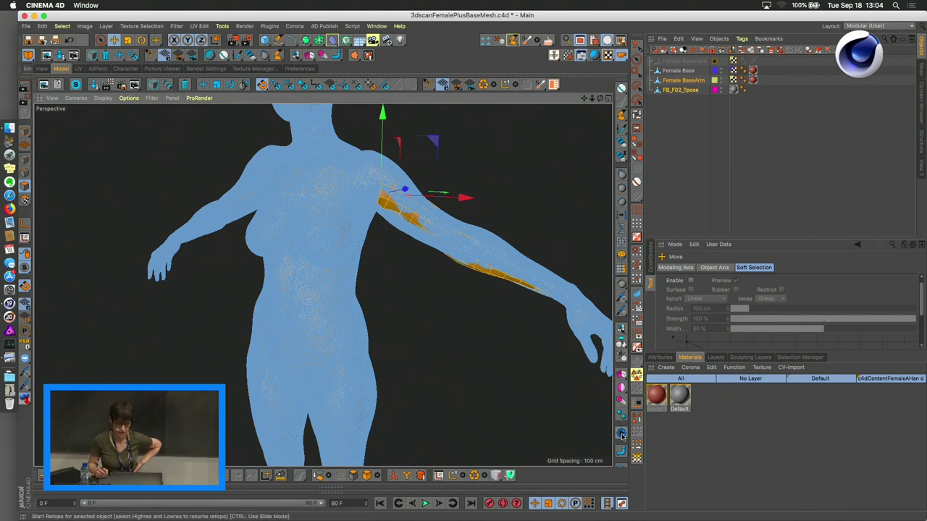
# Start Retopo on the selected meshes, declaring the mesh not symmetrical
pyautogui.click(621, 433)
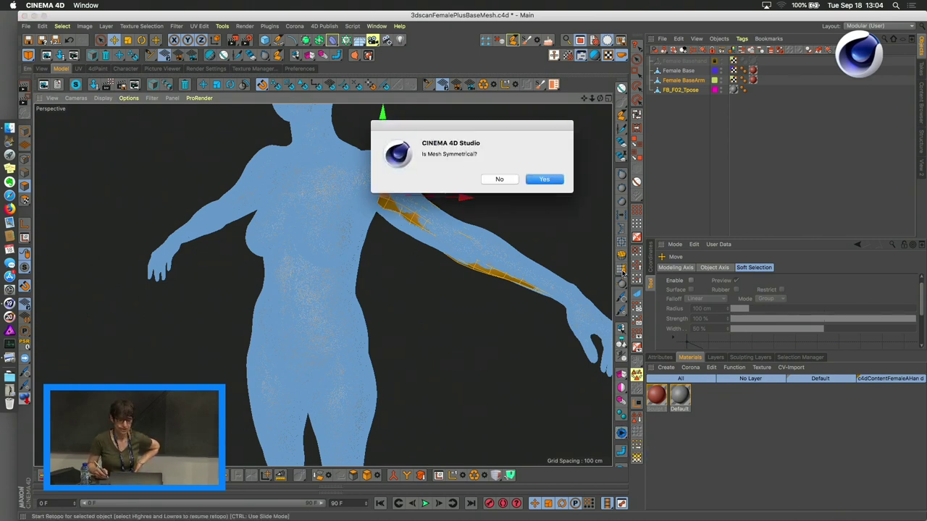
pyautogui.click(495, 179)
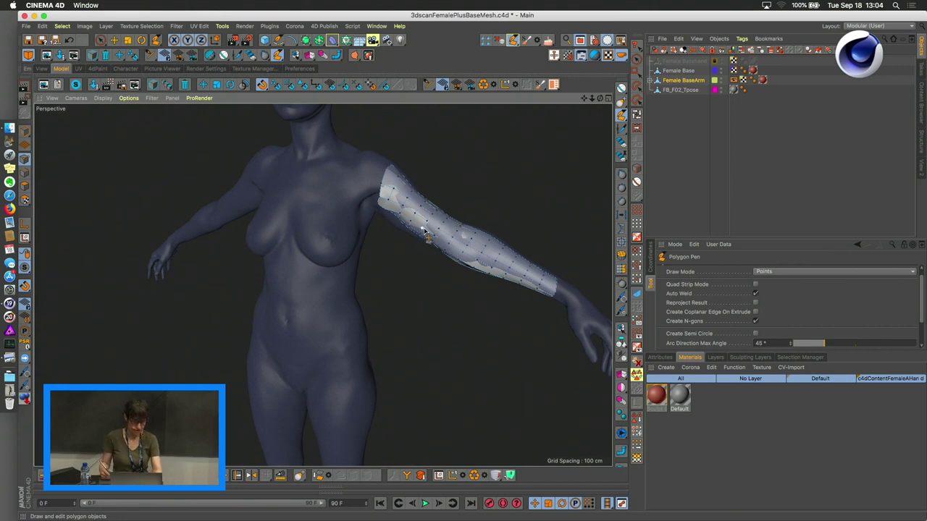
pyautogui.keyDown('alt'); pyautogui.moveTo(431, 232); pyautogui.dragTo(503, 233); pyautogui.keyUp('alt')
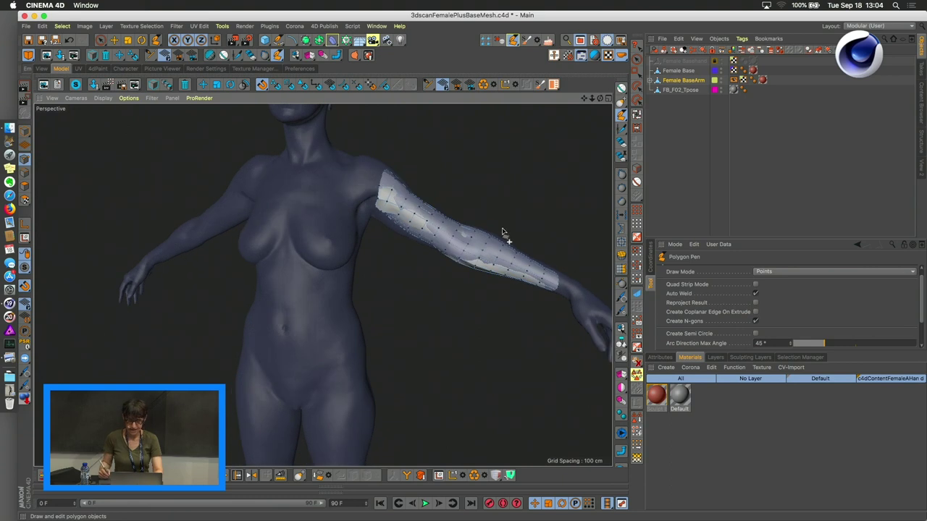
pyautogui.click(621, 433)
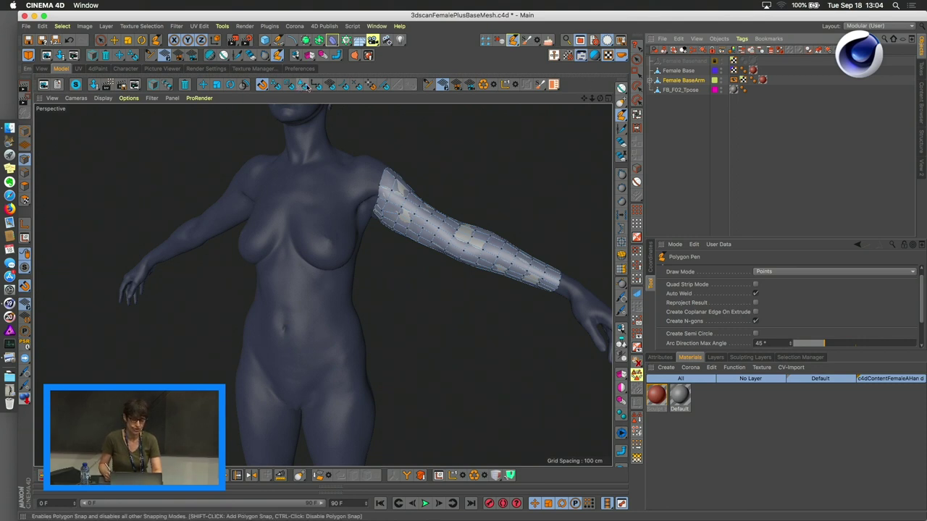
pyautogui.click(262, 84)
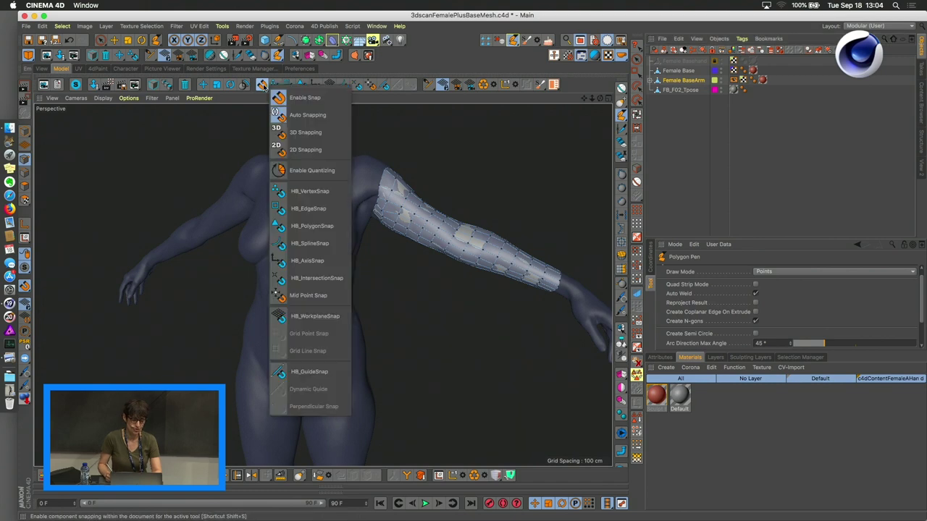
# Enable snapping to polygon surfaces and switch from the Grab brush to the Polygon Pen
pyautogui.click(307, 227)
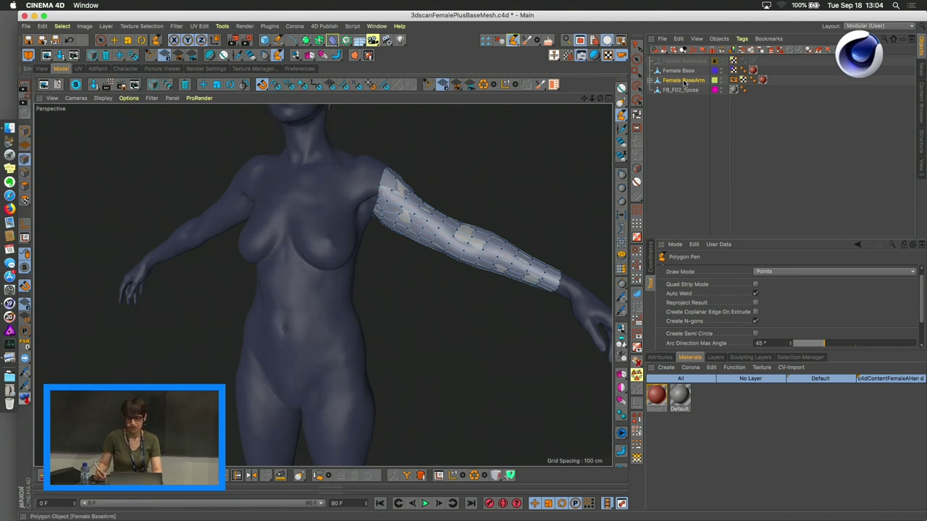
pyautogui.click(621, 103)
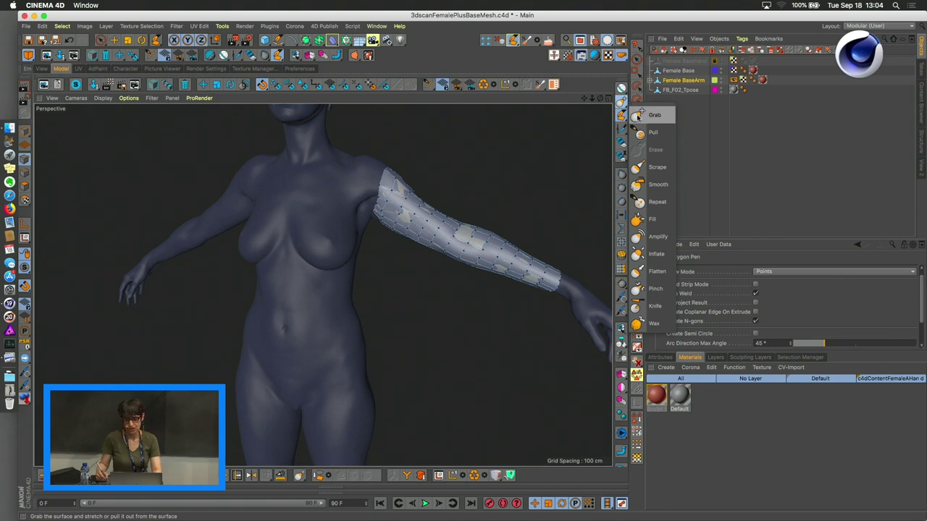
pyautogui.click(638, 116)
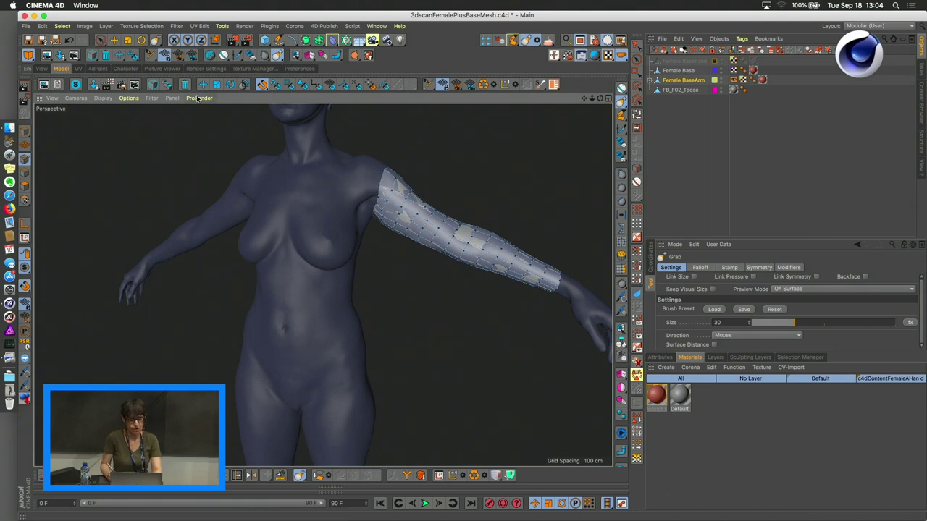
pyautogui.click(621, 115)
pyautogui.click(659, 201)
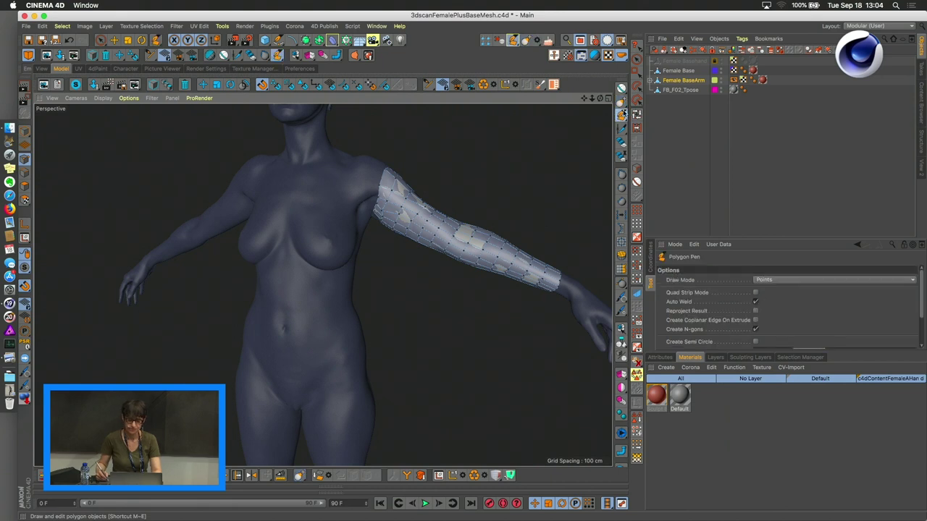
# Draw a four-point polygon on the upper chest and drag one corner outward
pyautogui.click(298, 191)
pyautogui.click(325, 179)
pyautogui.click(317, 204)
pyautogui.click(296, 209)
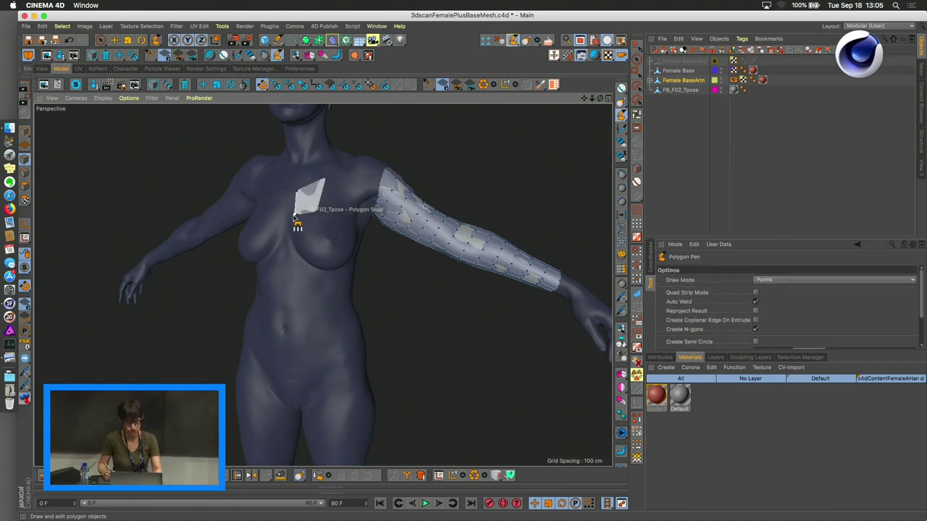
pyautogui.moveTo(293, 211)
pyautogui.mouseDown()
pyautogui.moveTo(273, 216)
pyautogui.moveTo(282, 197)
pyautogui.moveTo(305, 206)
pyautogui.mouseUp()
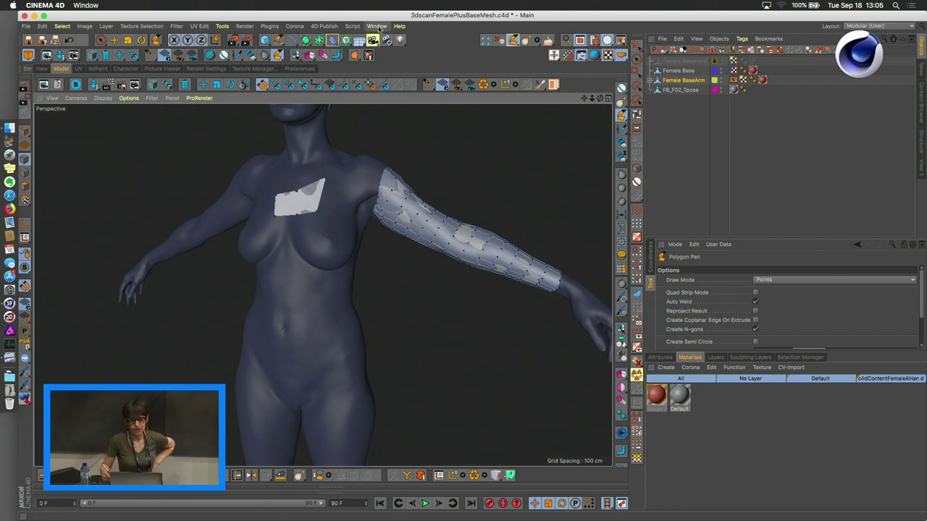
pyautogui.click(376, 27)
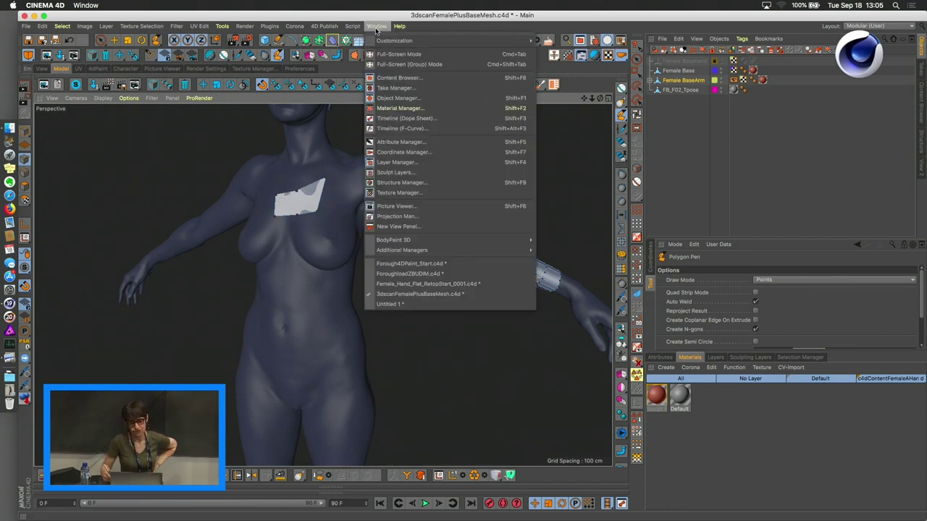
# Switch to the Female_Hand_Flat_RetopStart_0001 document and select the FingerfromCylinder.1 strip
pyautogui.click(434, 284)
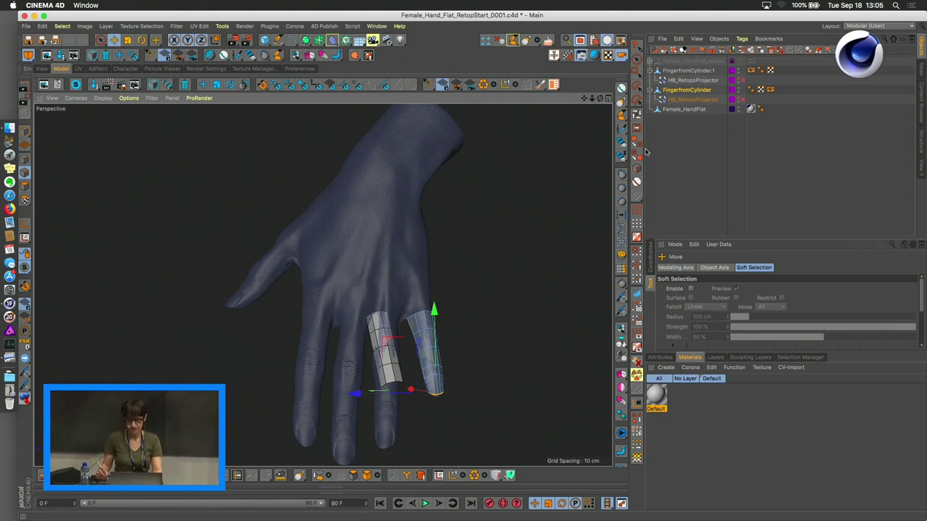
pyautogui.click(268, 40)
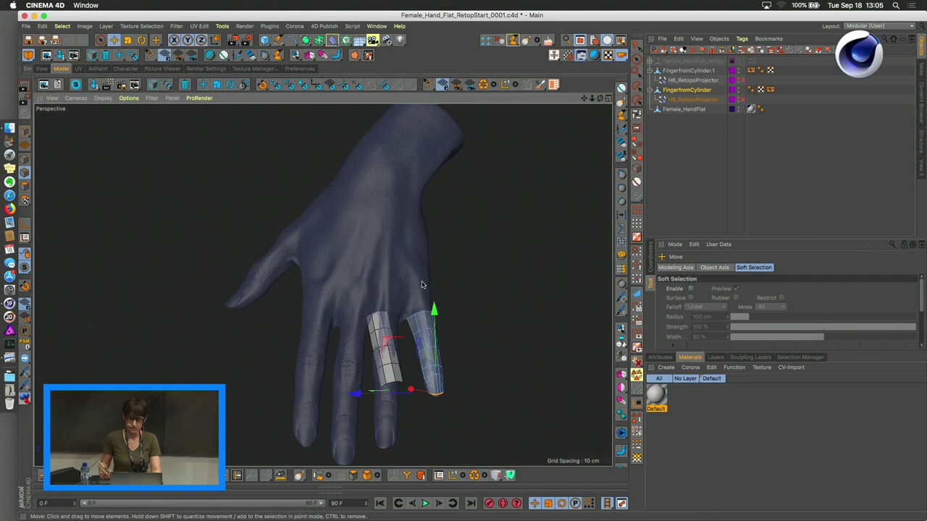
pyautogui.click(692, 72)
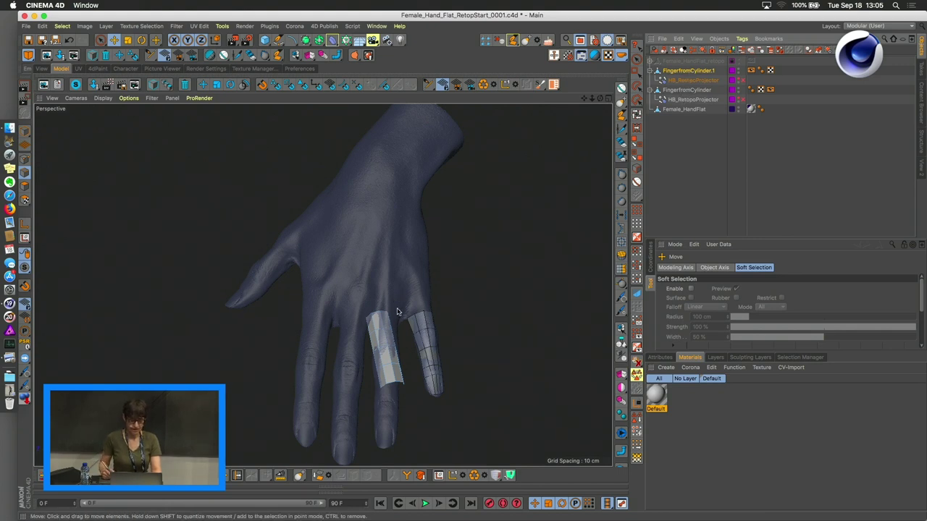
pyautogui.click(693, 90)
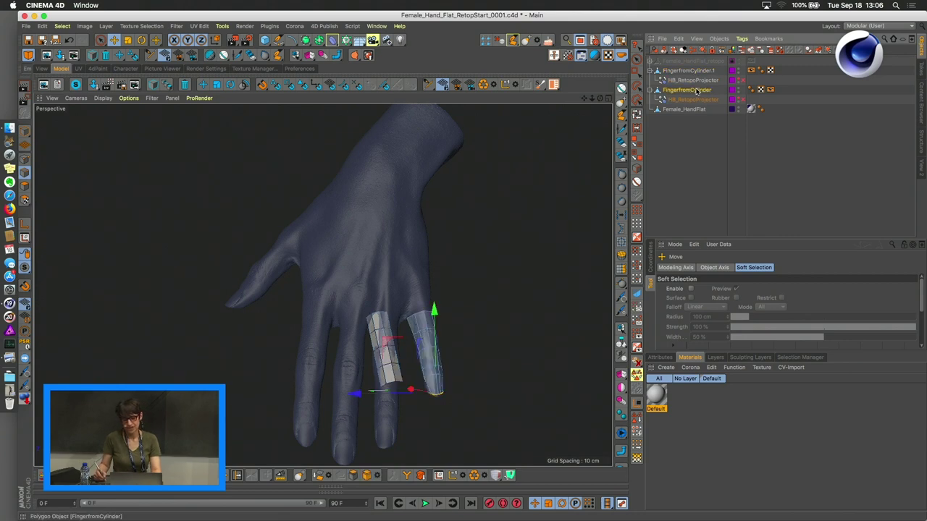
pyautogui.click(621, 432)
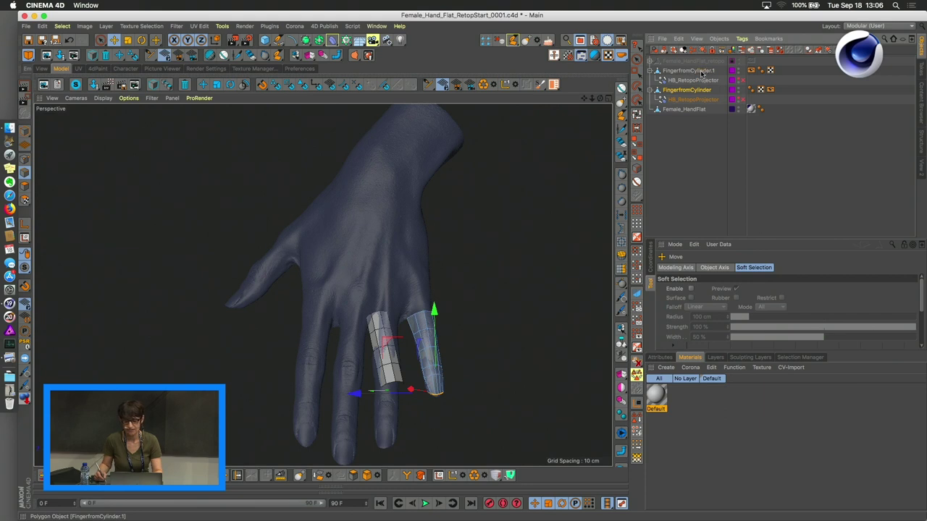
pyautogui.doubleClick(703, 69)
pyautogui.press('Return')
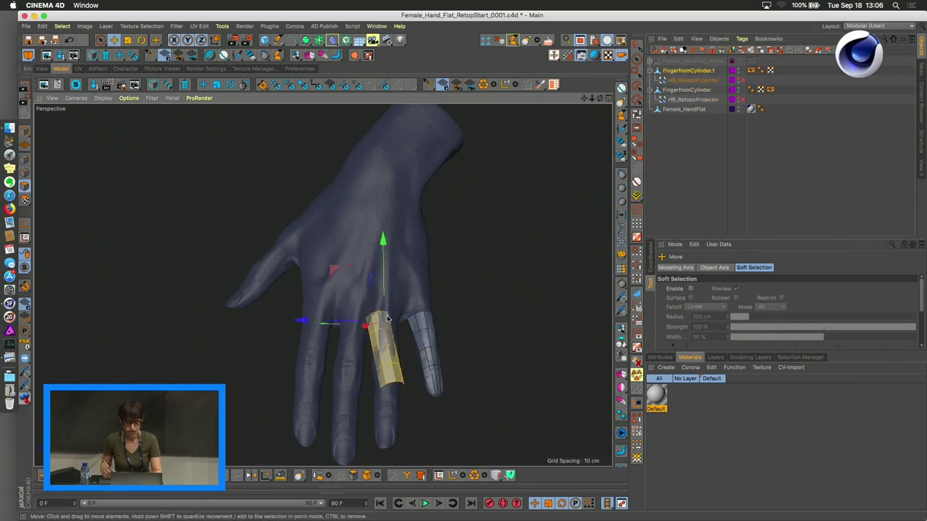
# Rotate the finger strip upright, shift it slightly sideways, and stretch it down the finger
pyautogui.click(229, 84)
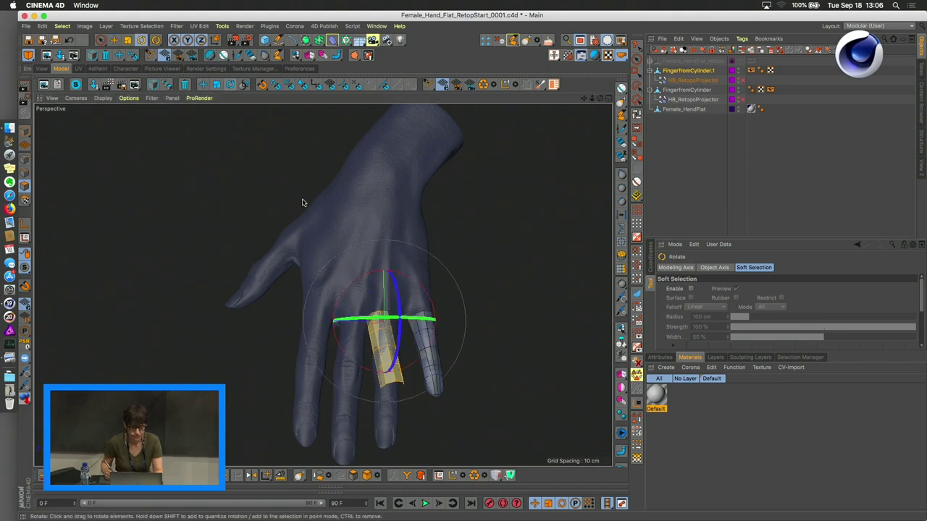
pyautogui.moveTo(418, 361); pyautogui.dragTo(336, 328)
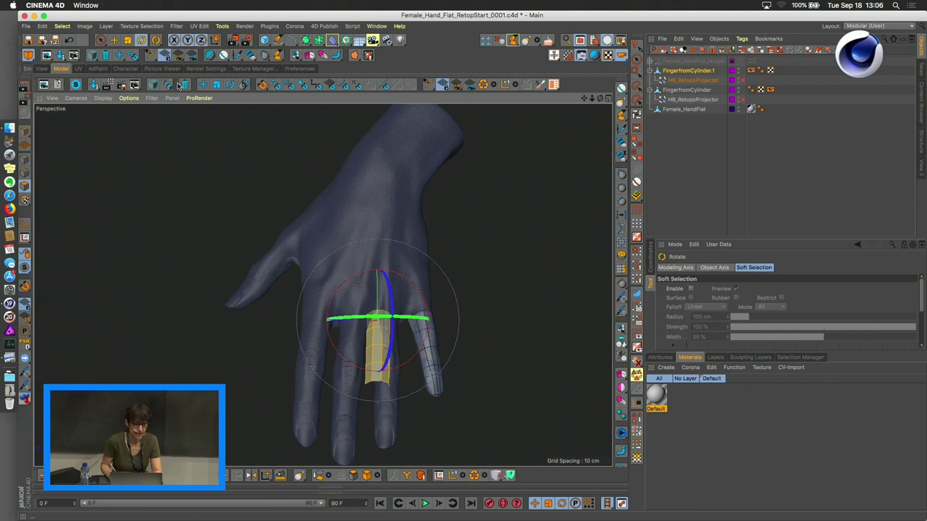
pyautogui.press('e')
pyautogui.moveTo(299, 320); pyautogui.dragTo(306, 321)
pyautogui.click(216, 85)
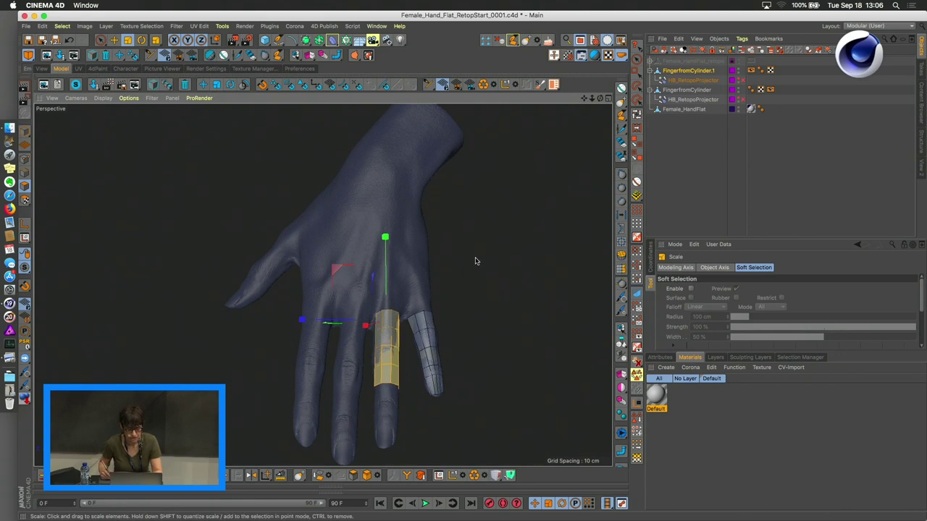
pyautogui.moveTo(386, 236); pyautogui.dragTo(385, 199)
# Reproject the finger strip onto the finger surface and inspect it in Points mode
pyautogui.keyDown('alt'); pyautogui.moveTo(396, 353); pyautogui.dragTo(463, 340); pyautogui.keyUp('alt')
pyautogui.keyDown('alt'); pyautogui.moveTo(401, 325); pyautogui.dragTo(593, 402); pyautogui.keyUp('alt')
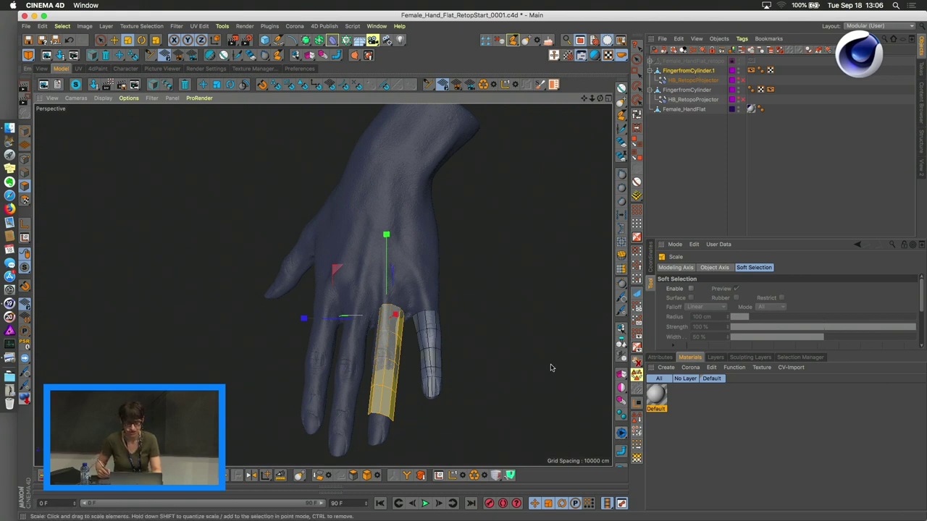
pyautogui.click(621, 432)
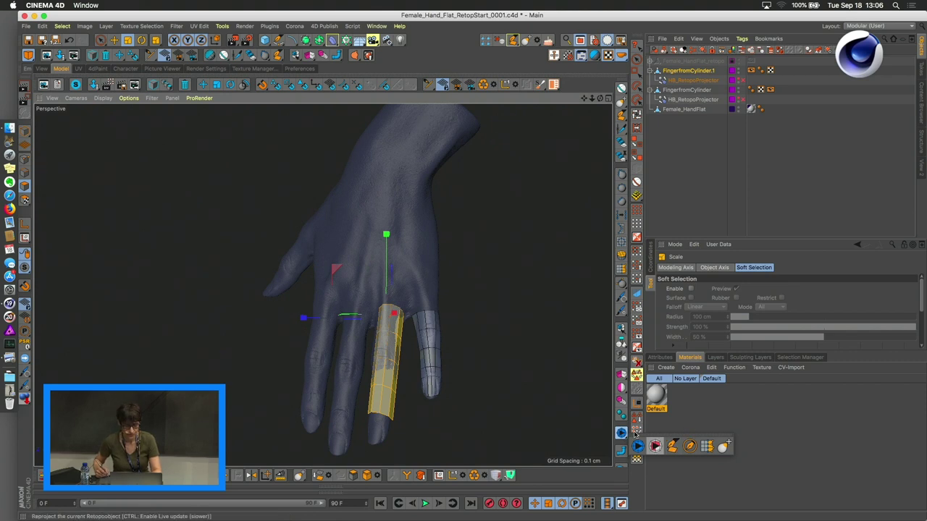
pyautogui.click(655, 445)
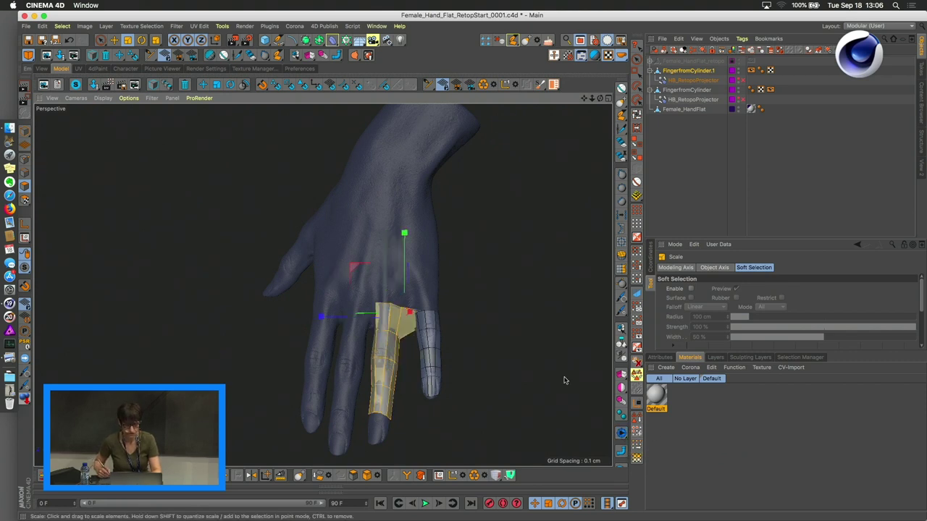
pyautogui.keyDown('alt'); pyautogui.moveTo(495, 337); pyautogui.dragTo(425, 300); pyautogui.keyUp('alt')
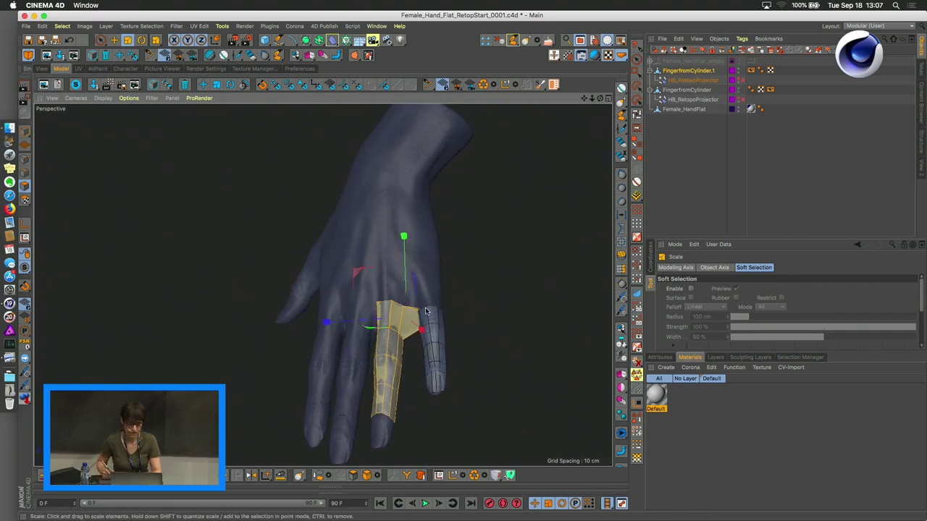
pyautogui.keyDown('alt'); pyautogui.moveTo(422, 332); pyautogui.dragTo(347, 304); pyautogui.keyUp('alt')
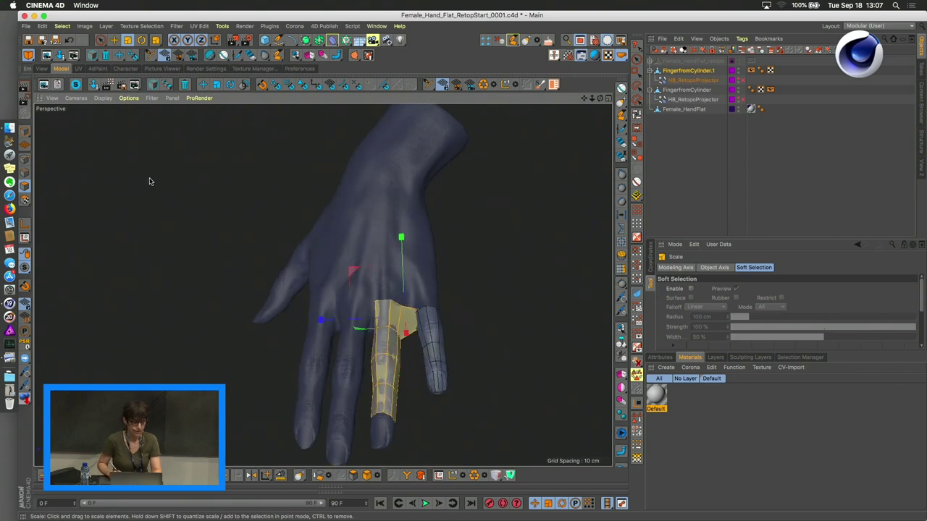
pyautogui.click(28, 168)
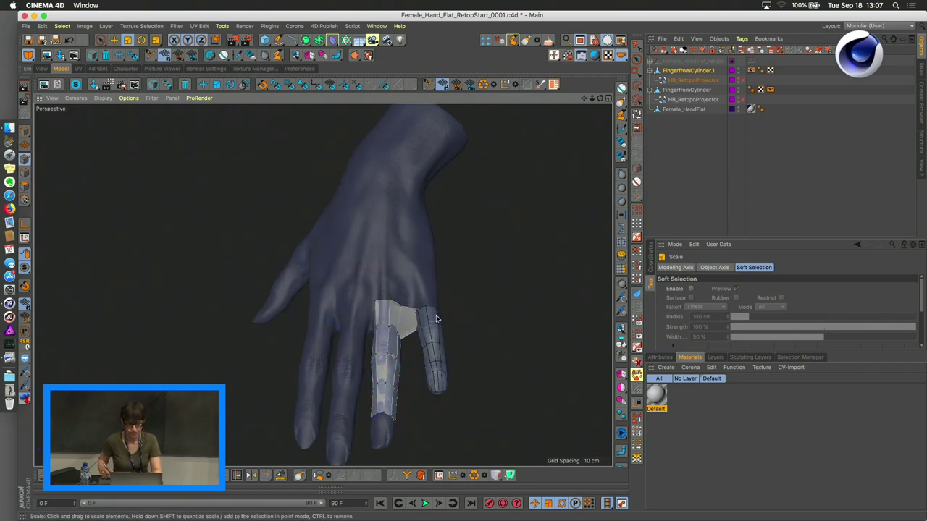
pyautogui.keyDown('alt'); pyautogui.moveTo(436, 322); pyautogui.dragTo(456, 273); pyautogui.keyUp('alt')
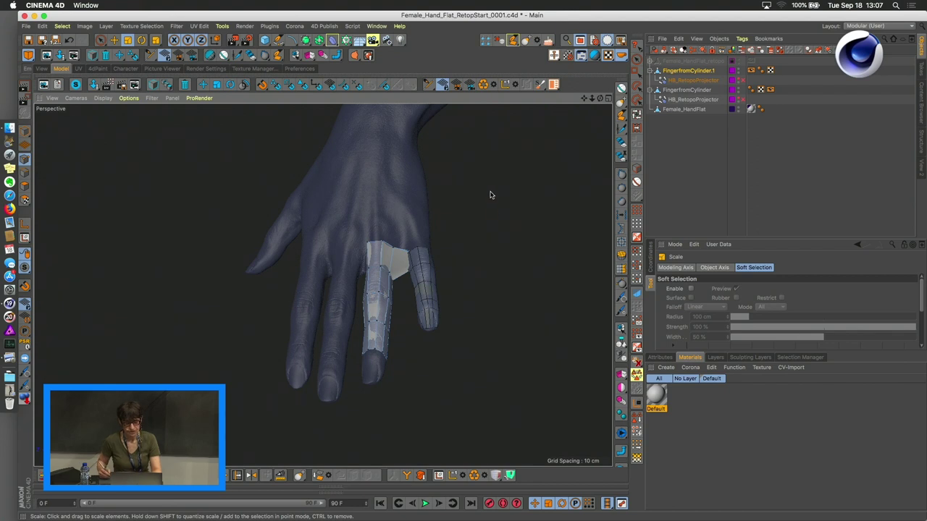
pyautogui.scroll(6, 474, 230)
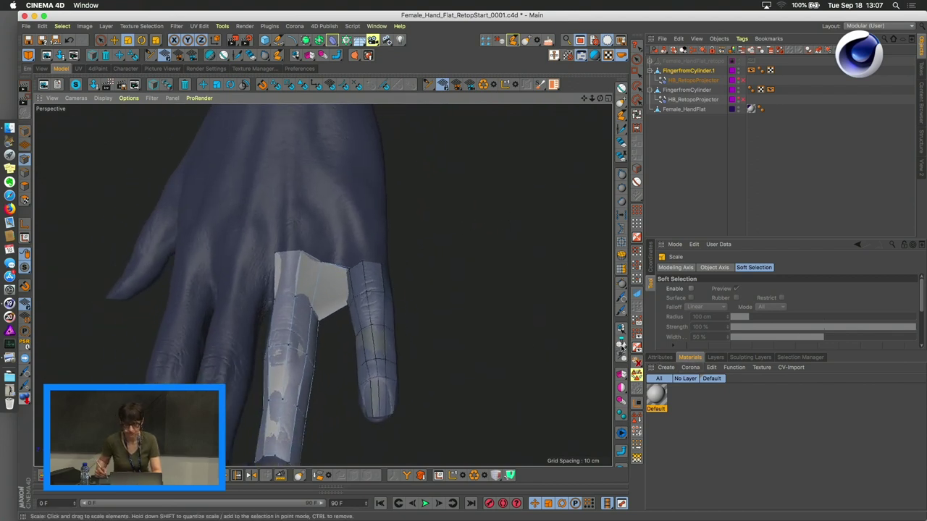
pyautogui.click(661, 357)
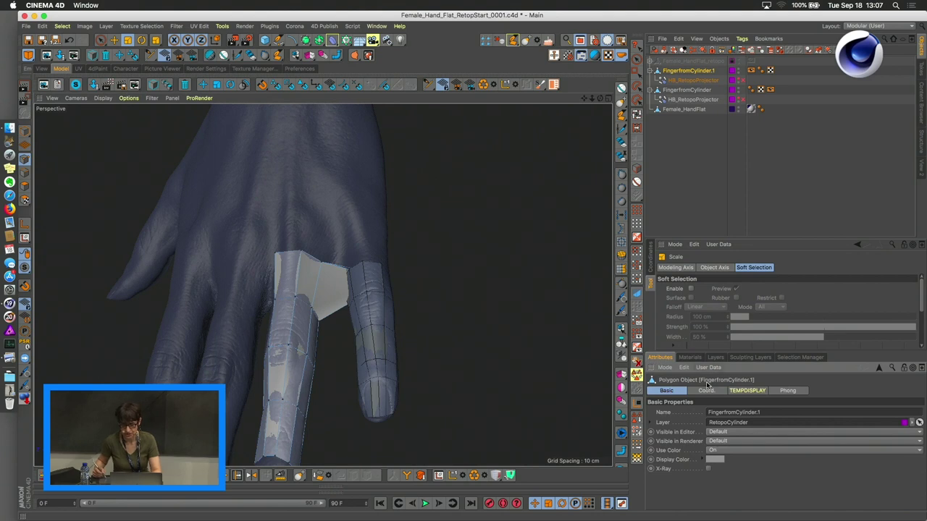
# Orbit and zoom around the hand to inspect the two retopologised finger strips
pyautogui.click(132, 98)
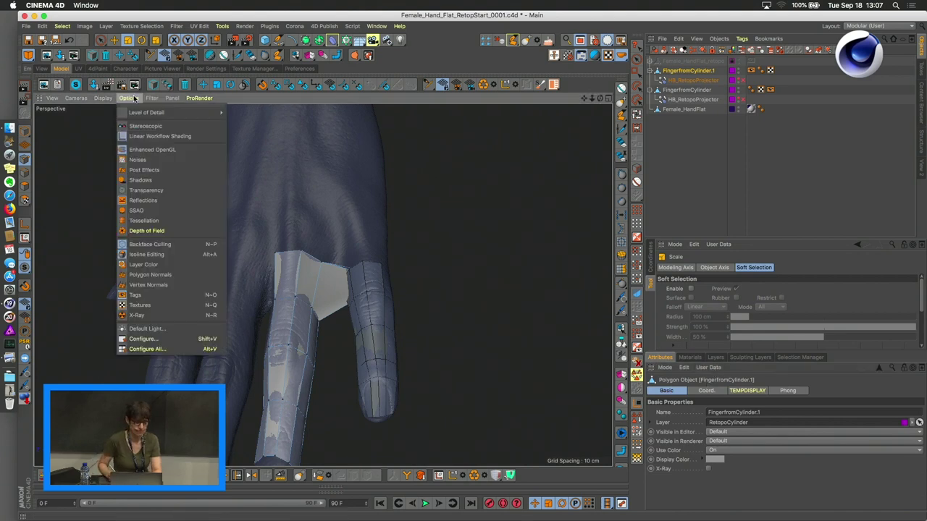
pyautogui.click(126, 97)
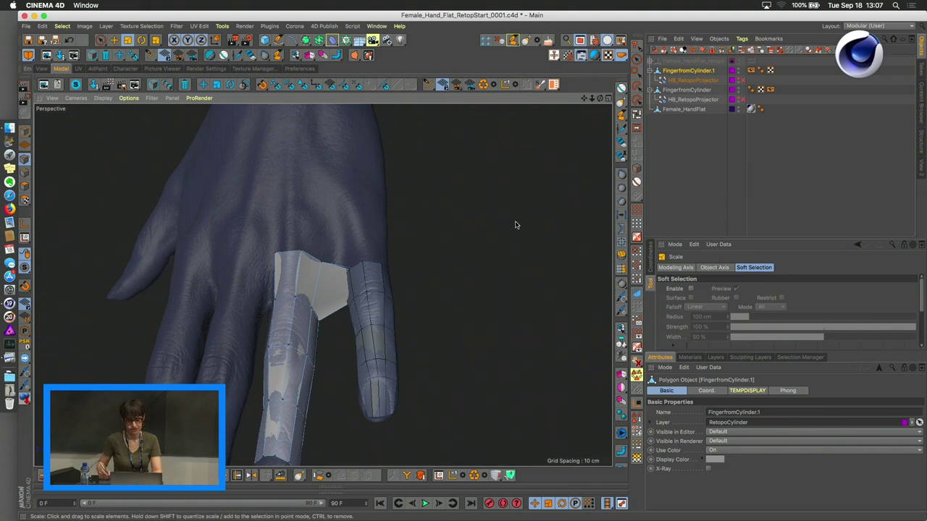
pyautogui.keyDown('alt'); pyautogui.moveTo(515, 224); pyautogui.dragTo(382, 226); pyautogui.keyUp('alt')
pyautogui.keyDown('alt'); pyautogui.moveTo(306, 277); pyautogui.dragTo(347, 279); pyautogui.keyUp('alt')
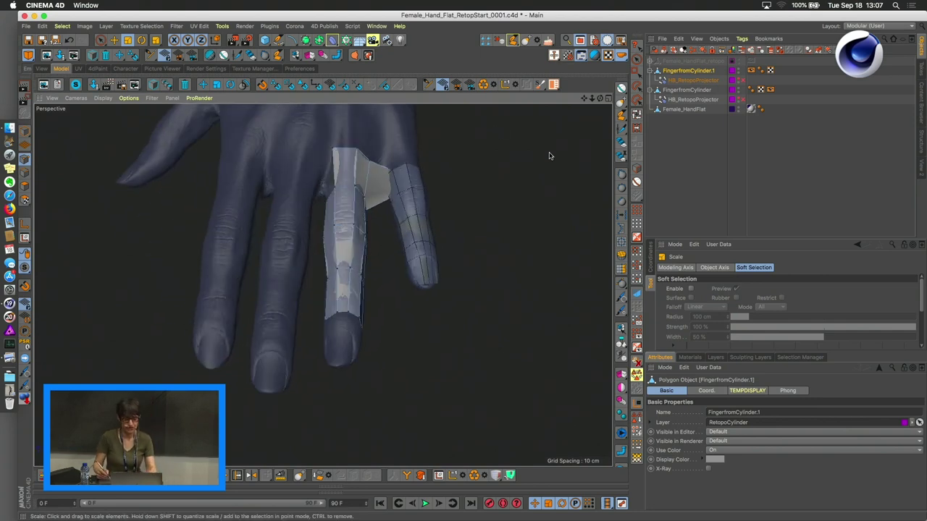
pyautogui.keyDown('alt'); pyautogui.moveTo(456, 179); pyautogui.dragTo(507, 231); pyautogui.keyUp('alt')
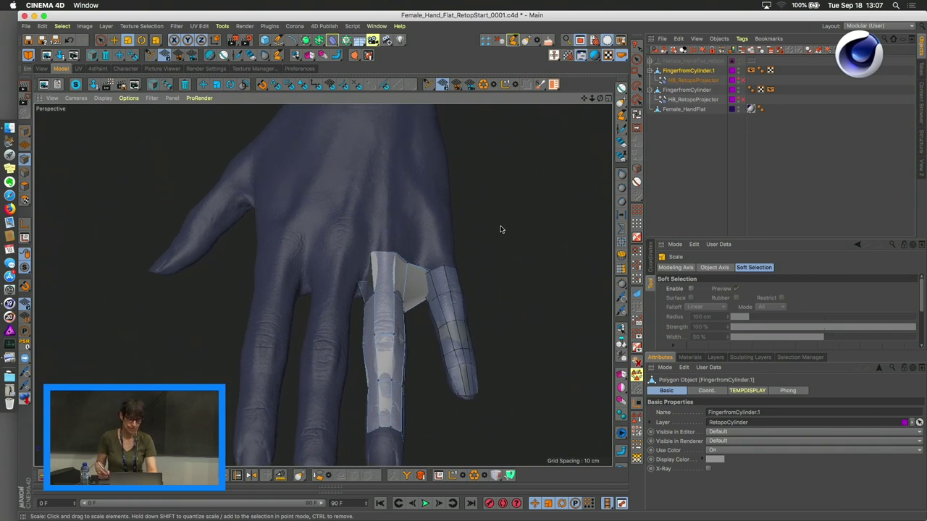
pyautogui.scroll(-3, 510, 230)
pyautogui.keyDown('alt'); pyautogui.moveTo(538, 232); pyautogui.dragTo(480, 227); pyautogui.keyUp('alt')
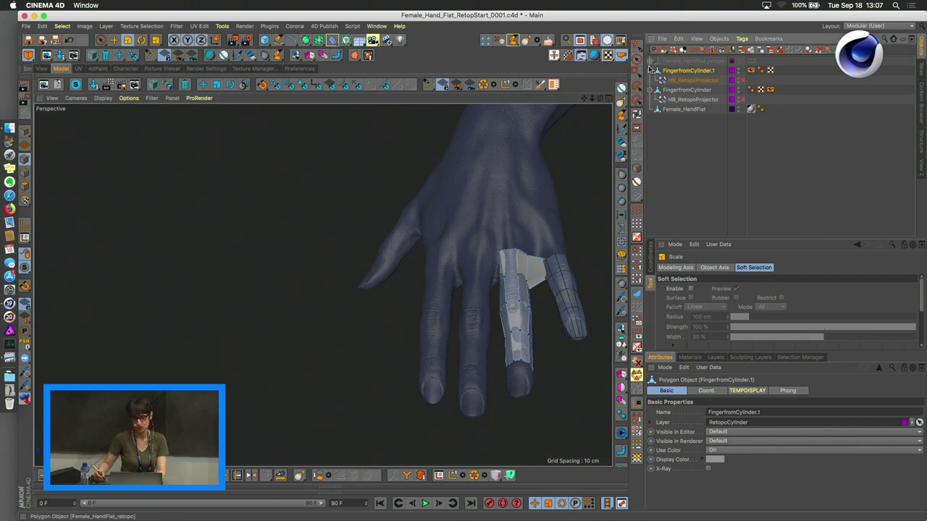
# Check Preferences, return to the Model layout, and switch the menu set to Cinema 4D
pyautogui.press('super+e')
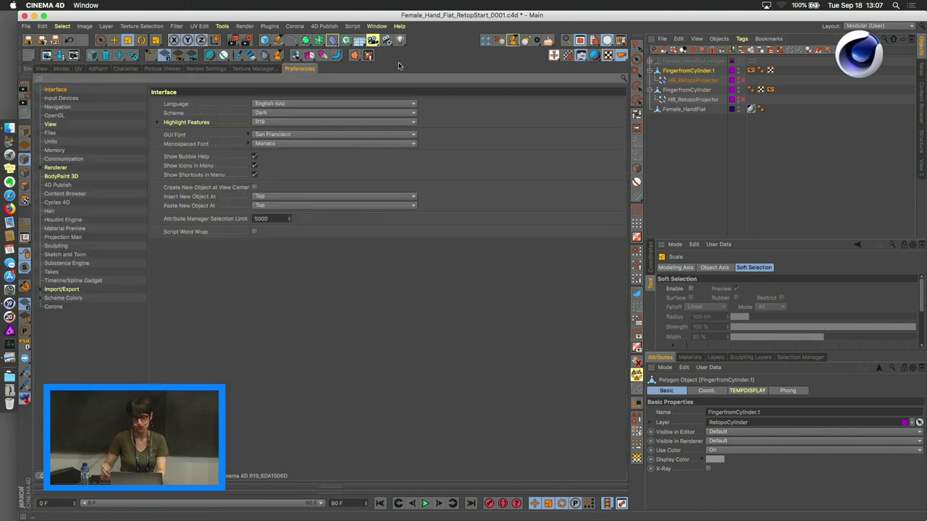
pyautogui.click(49, 69)
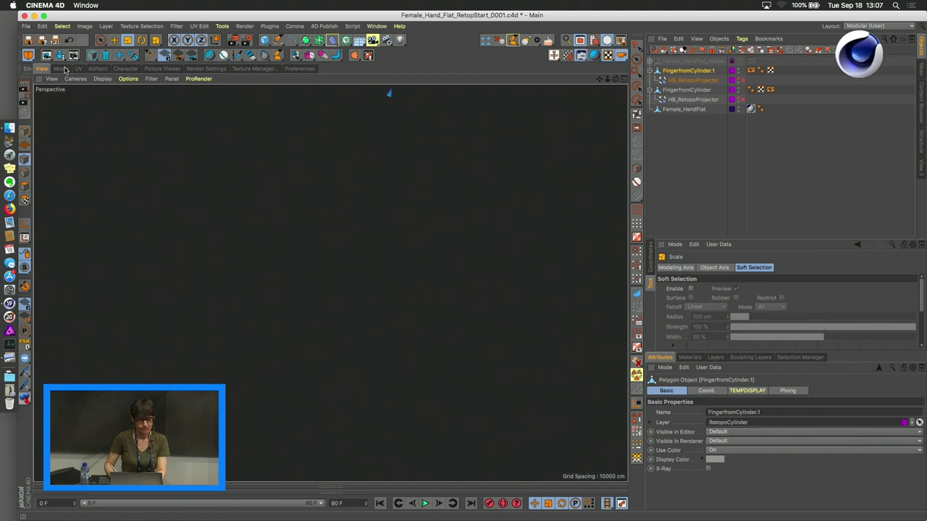
pyautogui.click(63, 69)
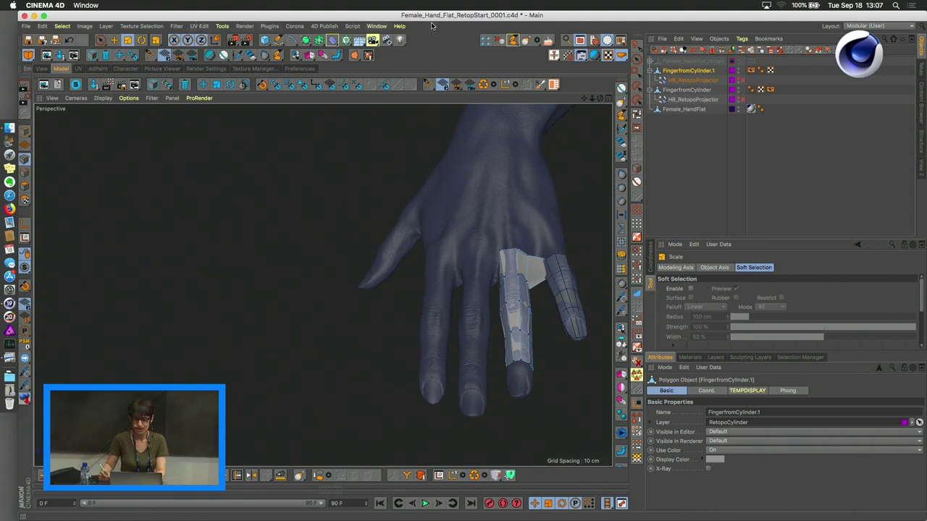
pyautogui.click(610, 40)
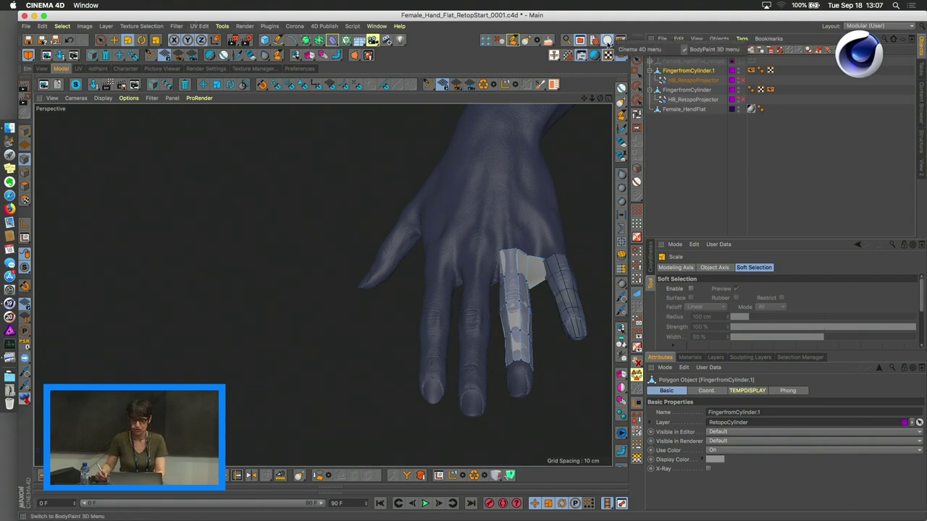
pyautogui.click(644, 51)
pyautogui.click(248, 26)
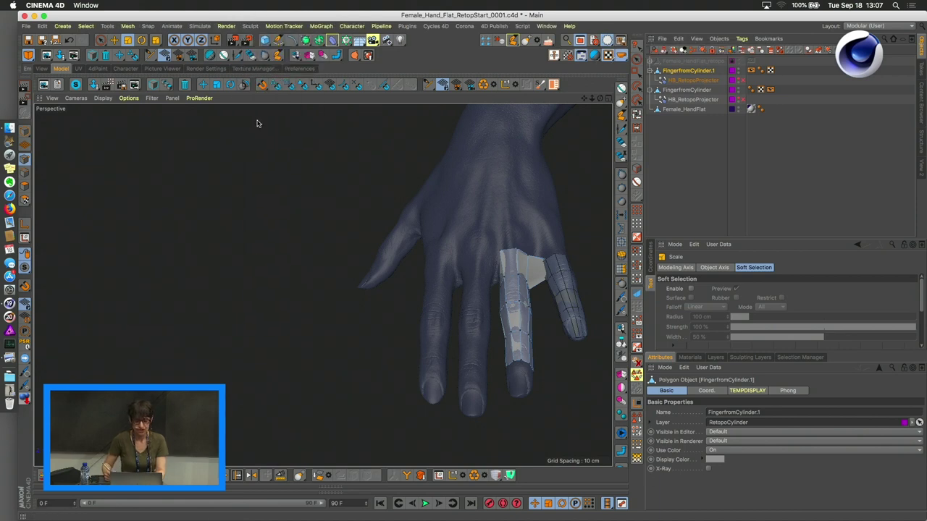
# Delete the HB_RetopoProjector deformer under FingerfromCylinder.1
pyautogui.click(268, 118)
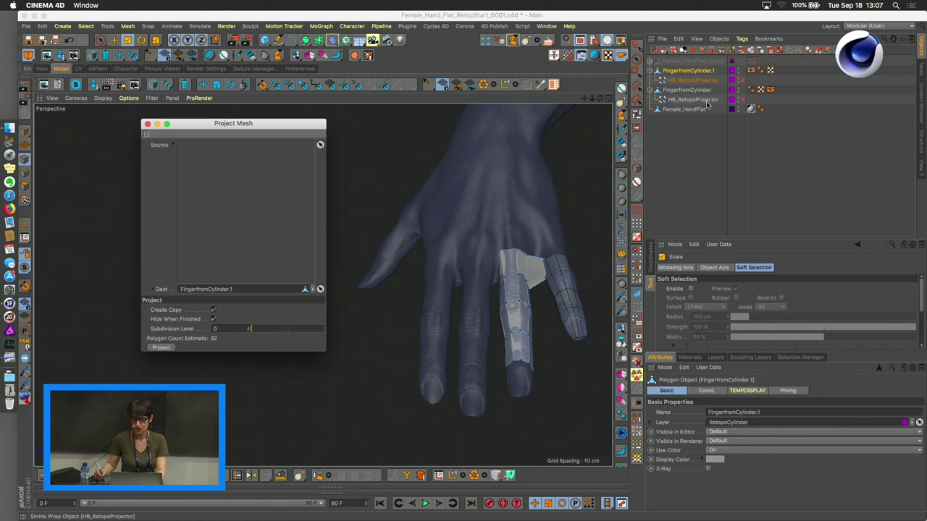
pyautogui.click(699, 100)
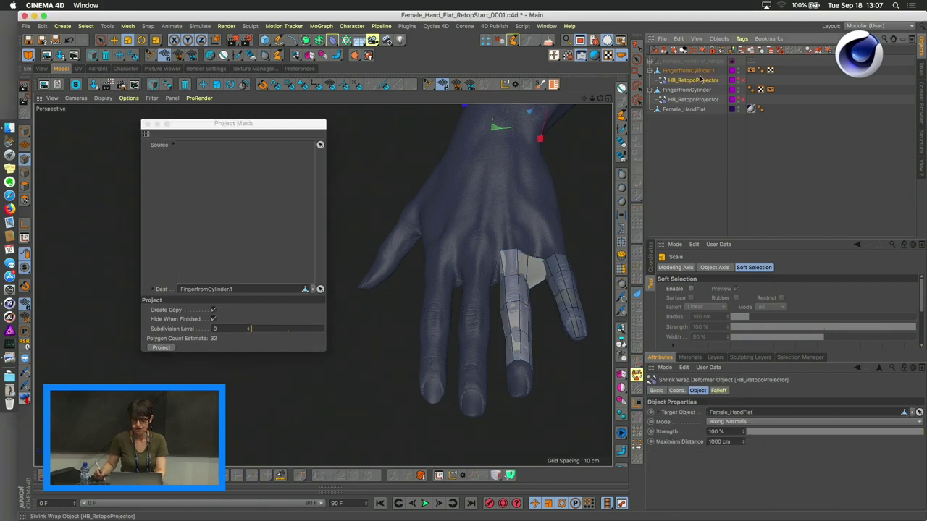
pyautogui.click(678, 38)
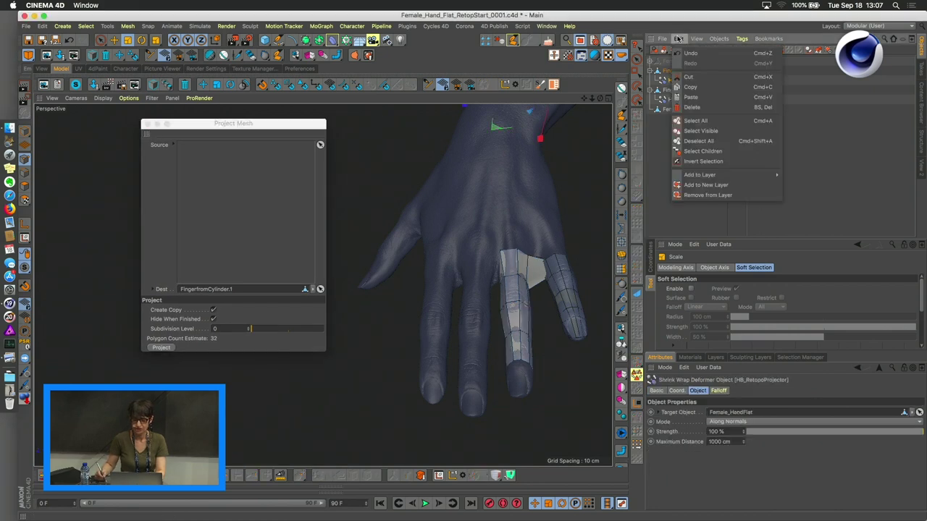
pyautogui.click(699, 108)
pyautogui.click(688, 71)
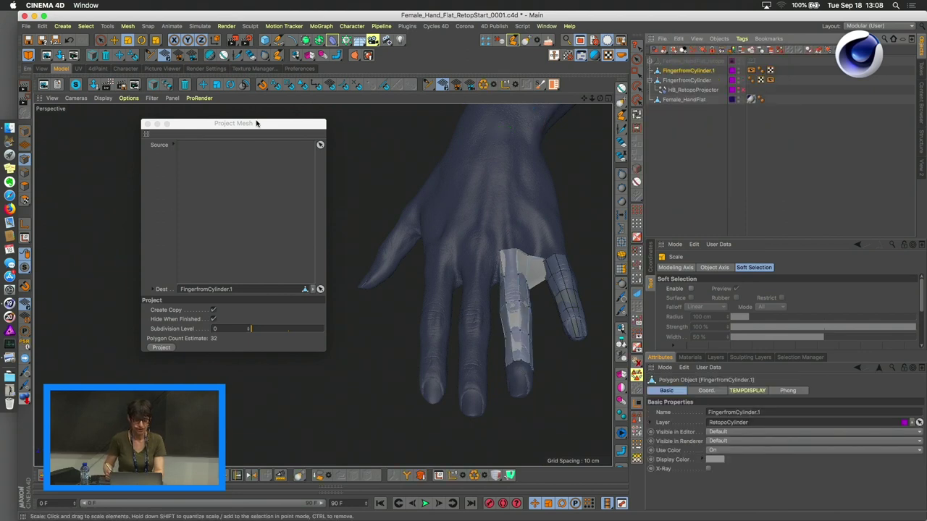
# Subdivide the finger, then set Project Mesh source to Female_HandFlat at subdivision level 2
pyautogui.moveTo(253, 125); pyautogui.dragTo(207, 155)
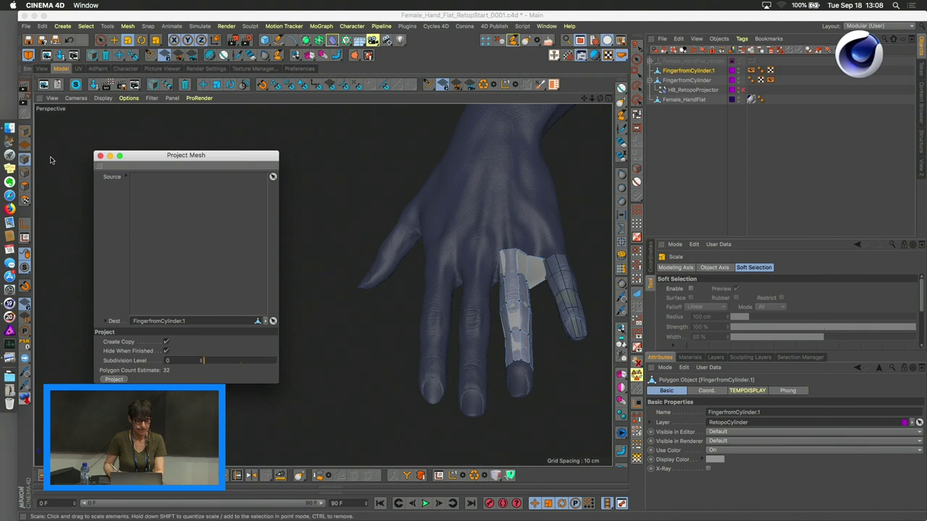
pyautogui.click(25, 186)
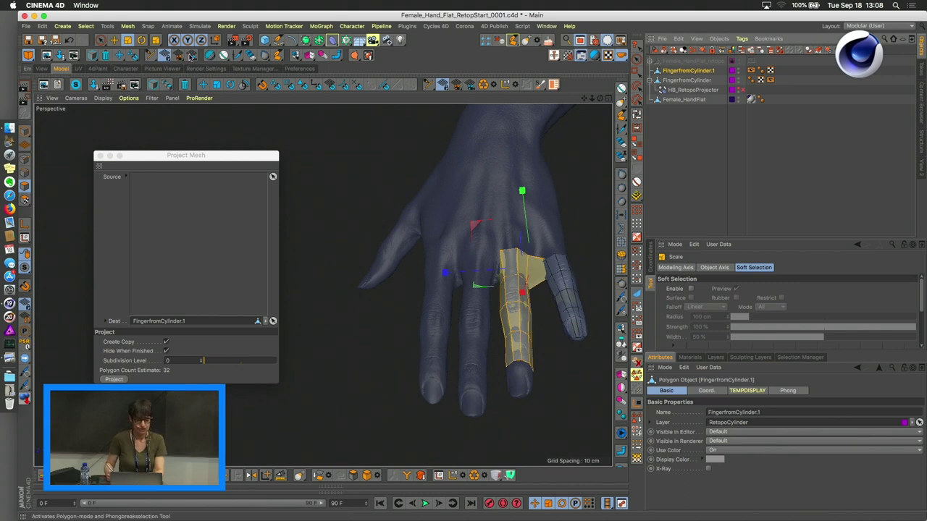
pyautogui.click(209, 58)
pyautogui.click(220, 159)
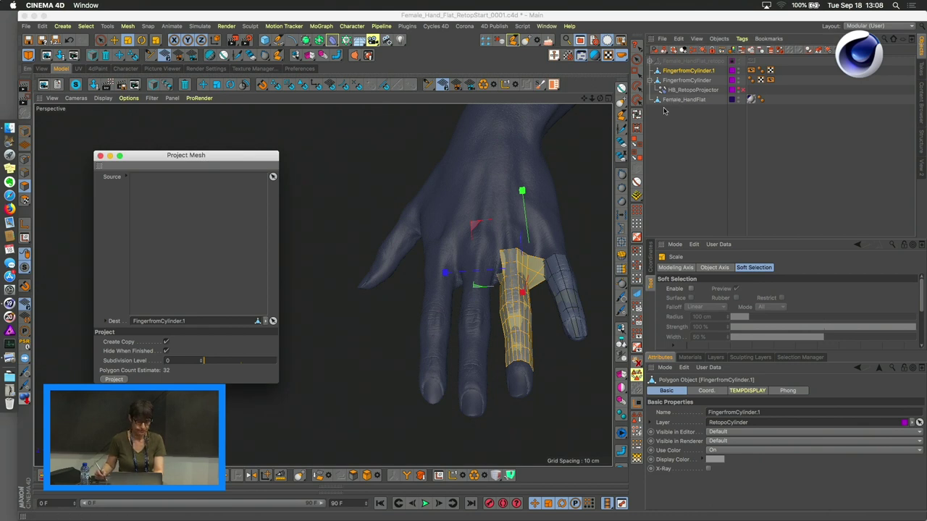
pyautogui.moveTo(657, 101); pyautogui.dragTo(212, 184)
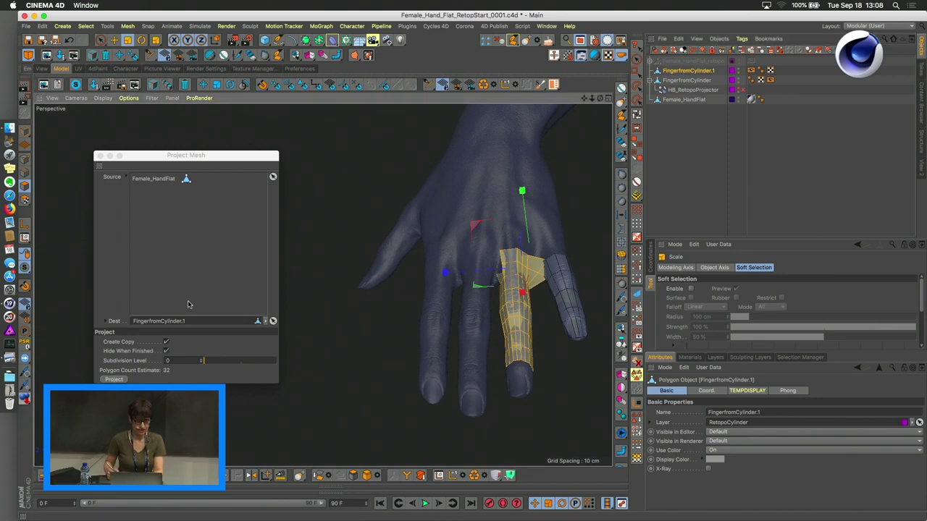
pyautogui.moveTo(200, 359); pyautogui.dragTo(203, 361)
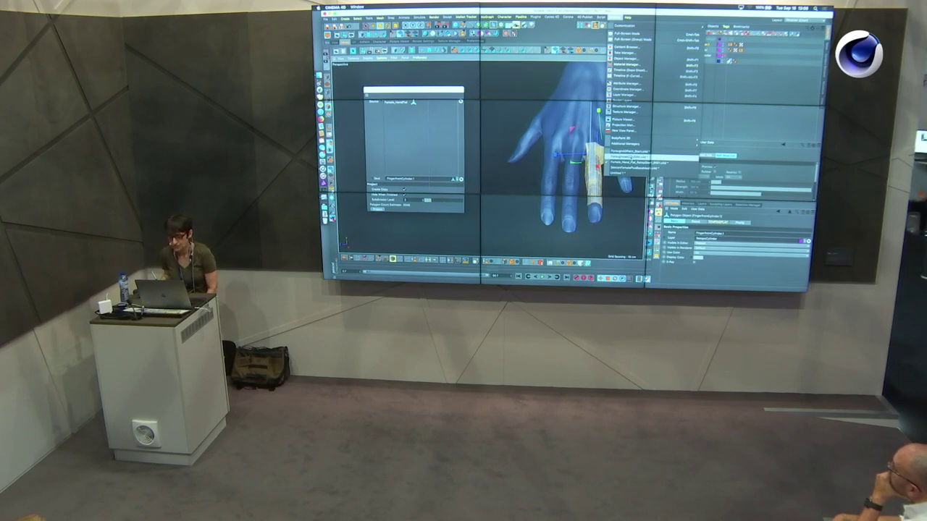
# Switch to ForoughloadZBUDIM.c4d, close Project Mesh, and orbit to a front view of the figure
pyautogui.click(628, 156)
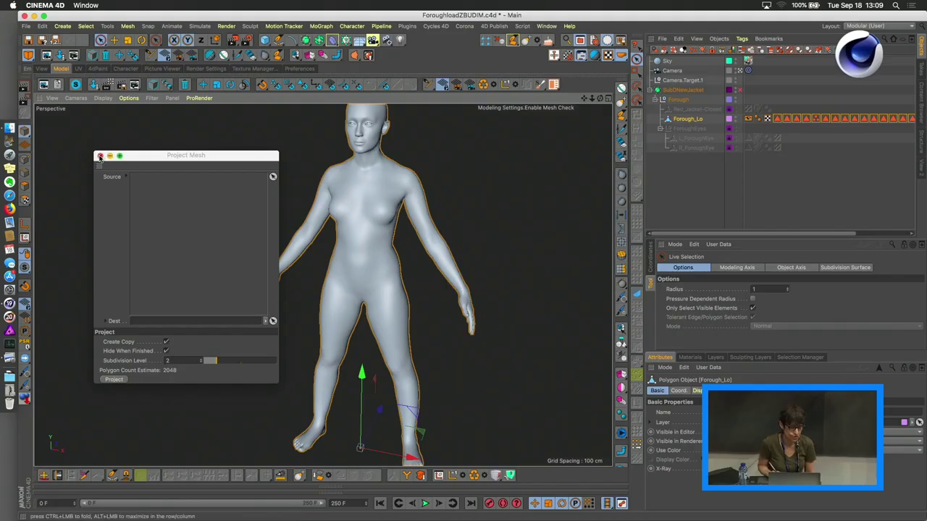
pyautogui.click(99, 155)
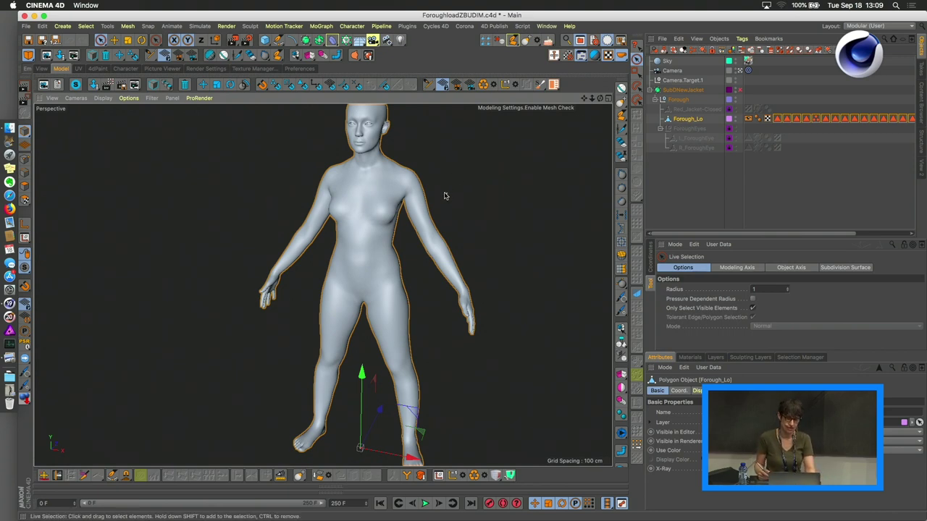
pyautogui.keyDown('alt'); pyautogui.moveTo(367, 187); pyautogui.dragTo(388, 169); pyautogui.keyUp('alt')
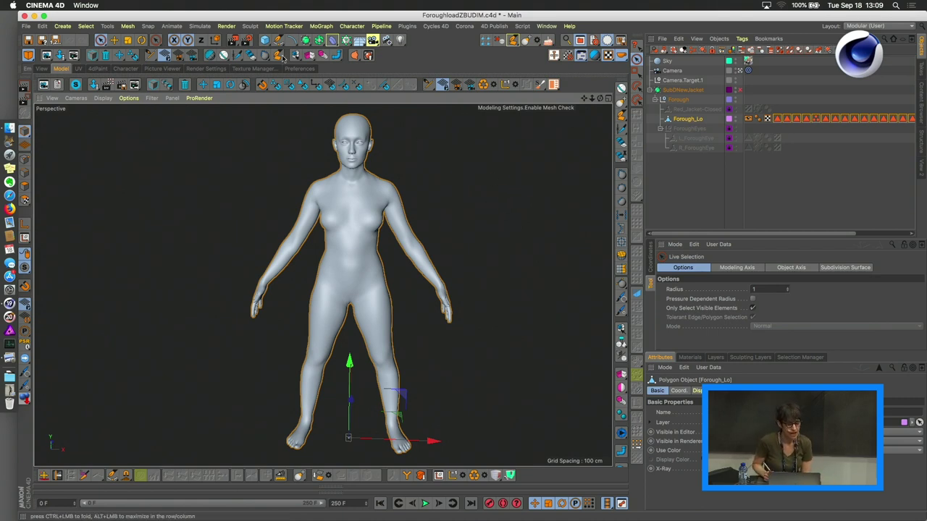
# Switch to the UV layout and pan across Forough_Lo's body, arm, clothing and hand UV islands
pyautogui.click(78, 68)
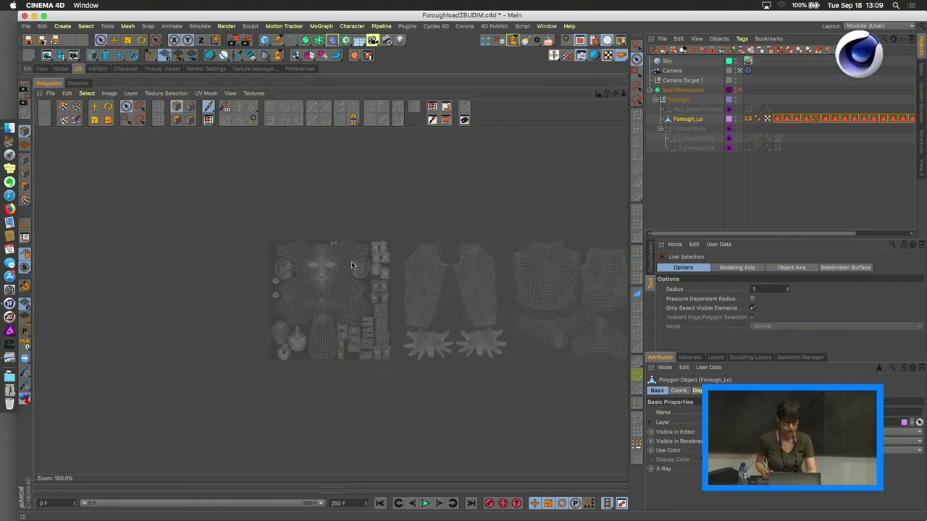
pyautogui.hscroll(5, 352, 264)
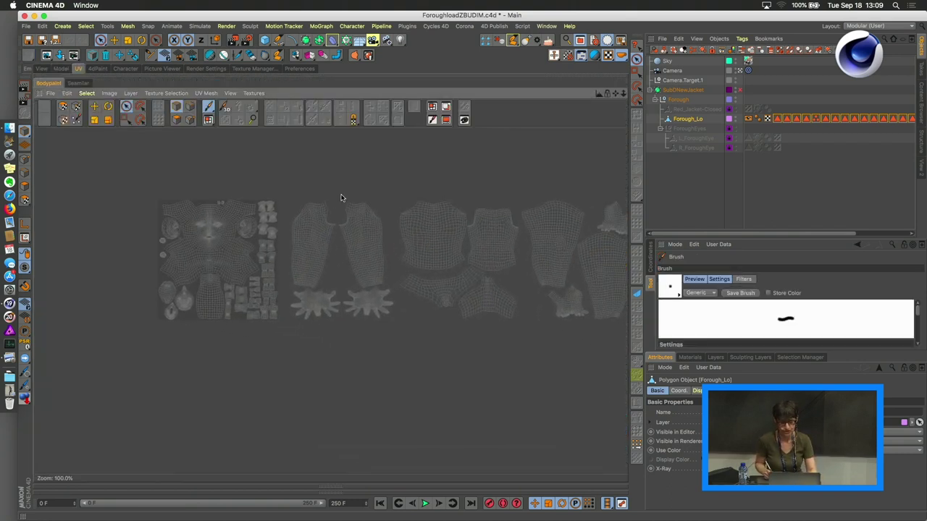
pyautogui.hscroll(5, 308, 196)
pyautogui.hscroll(-3, 236, 201)
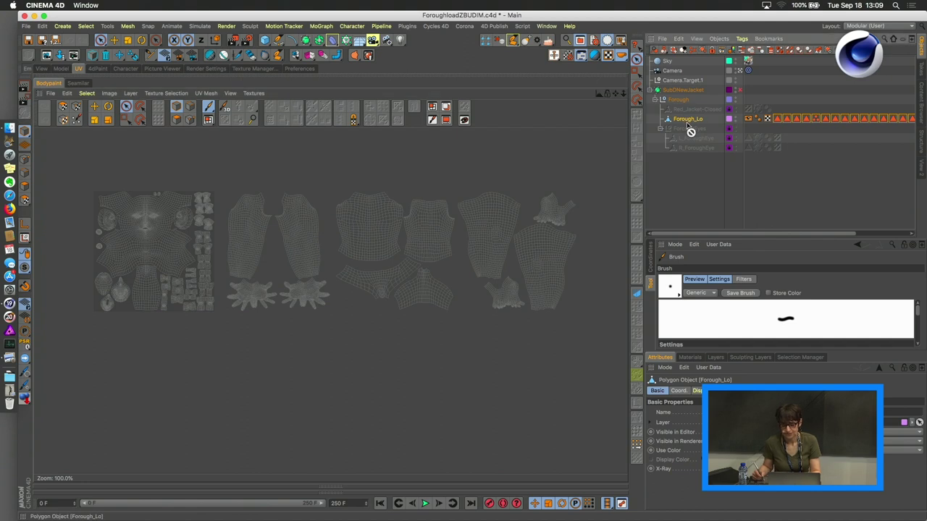
pyautogui.click(26, 27)
# Open Michelle_Scanlab.c4d from the Forough folder
pyautogui.click(36, 52)
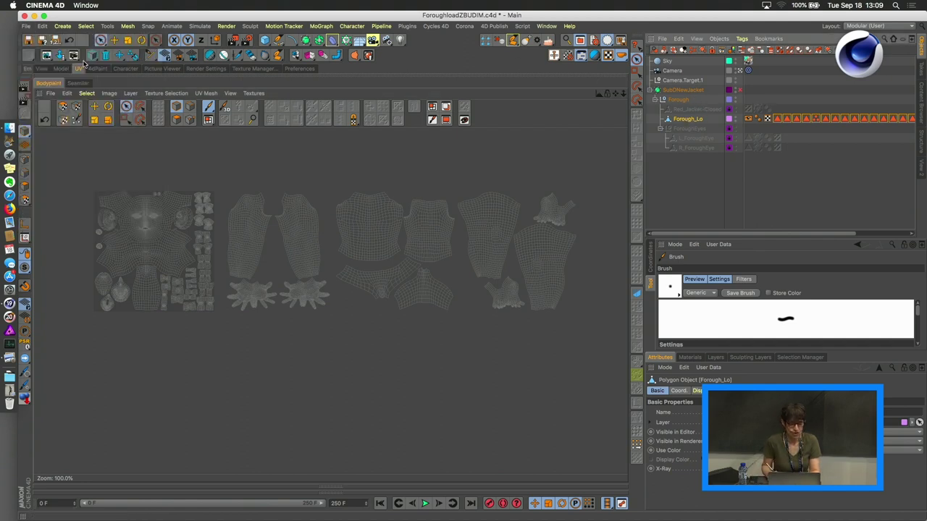
pyautogui.click(464, 63)
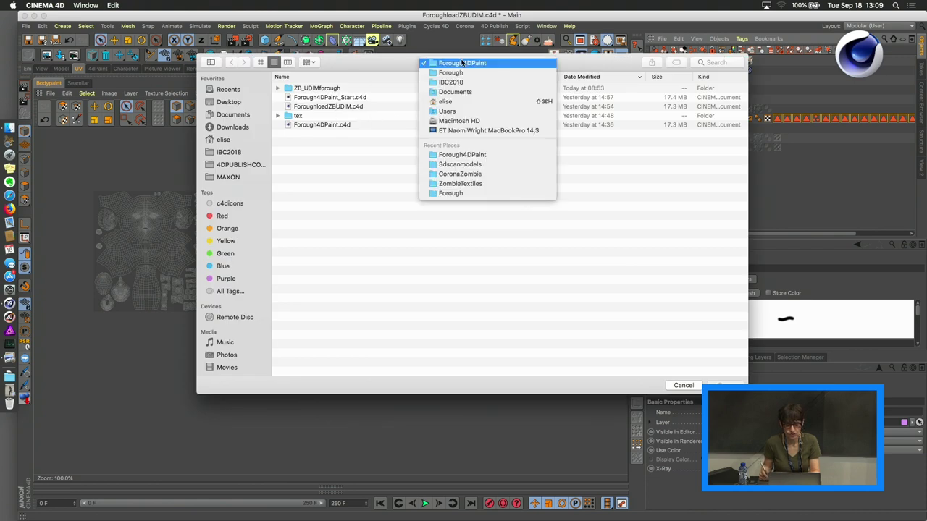
pyautogui.click(462, 75)
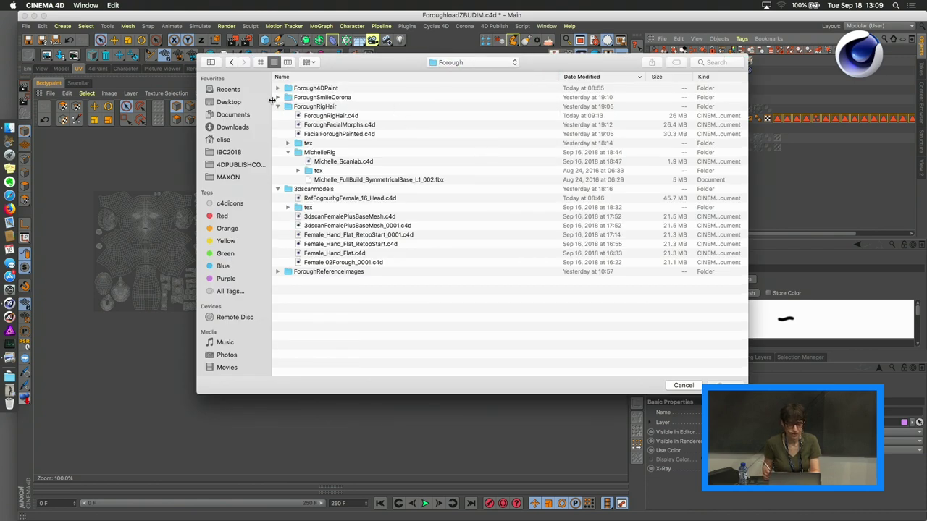
pyautogui.doubleClick(326, 162)
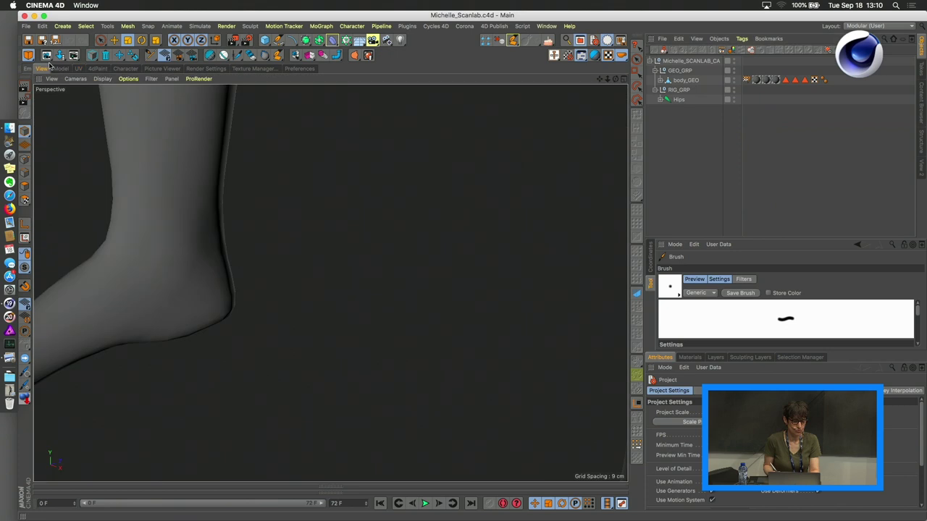
# Return to the viewport layout, show skeleton joints, and frame the whole figure front-on
pyautogui.click(43, 69)
pyautogui.scroll(-5, 238, 186)
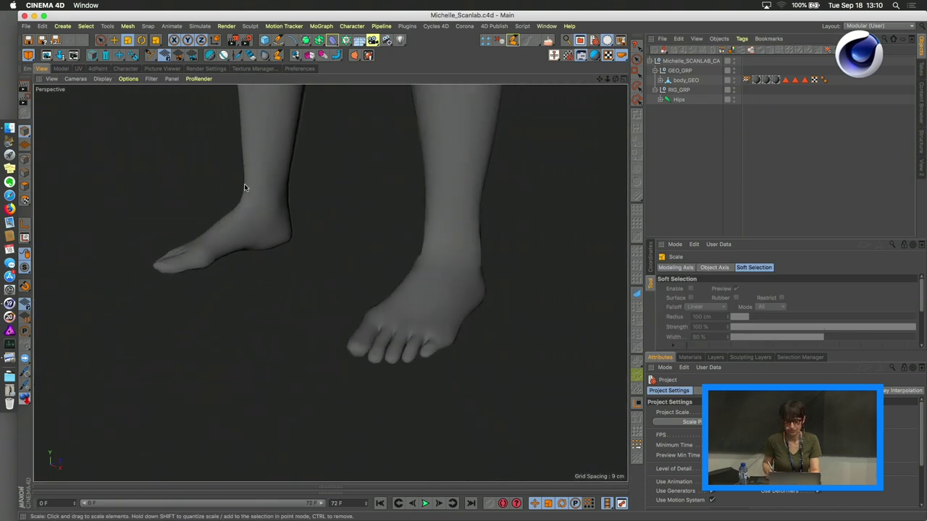
pyautogui.scroll(2, 180, 161)
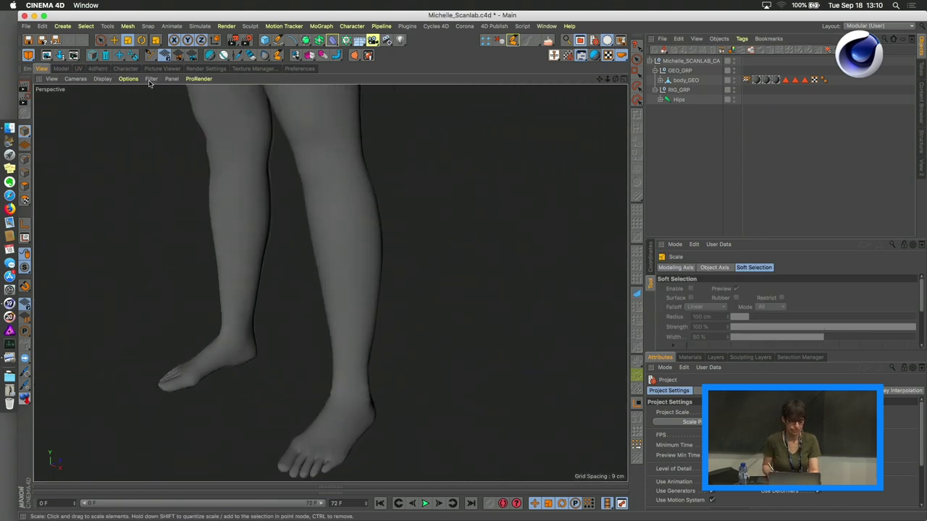
pyautogui.click(150, 79)
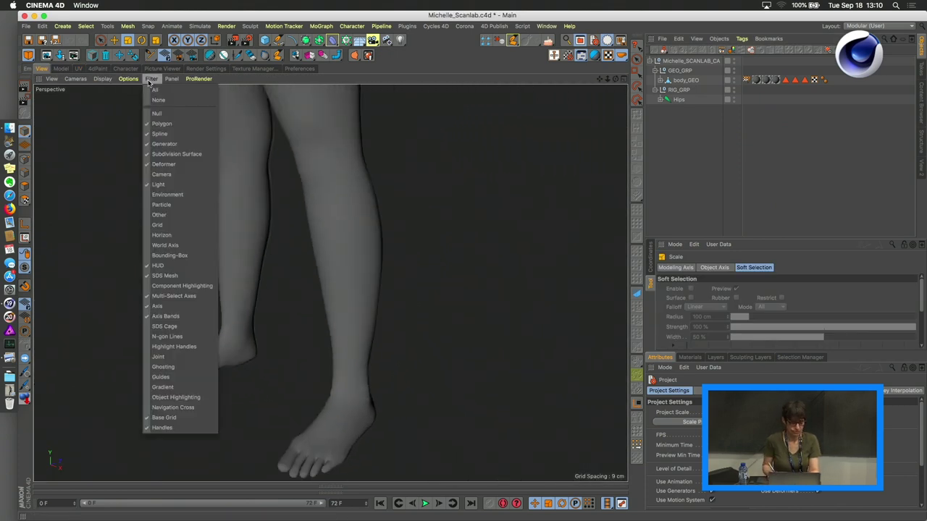
pyautogui.click(158, 357)
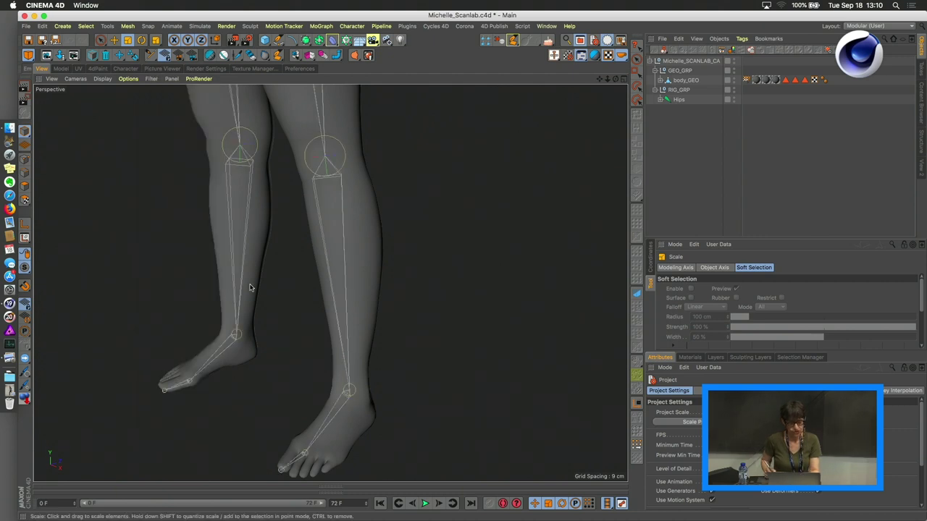
pyautogui.keyDown('alt'); pyautogui.moveTo(413, 209); pyautogui.dragTo(405, 203); pyautogui.keyUp('alt')
pyautogui.scroll(-10, 265, 140)
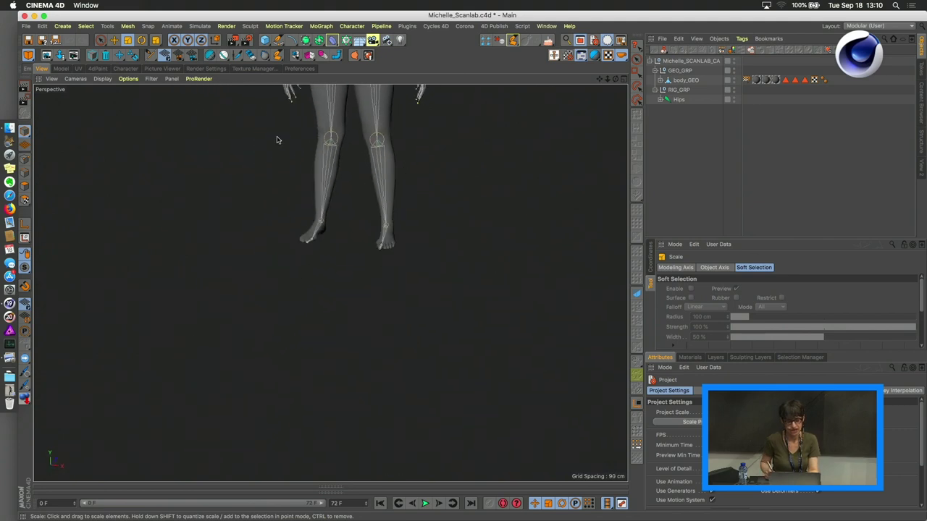
pyautogui.keyDown('alt'); pyautogui.moveTo(341, 264); pyautogui.dragTo(317, 208); pyautogui.keyUp('alt')
pyautogui.scroll(4, 330, 196)
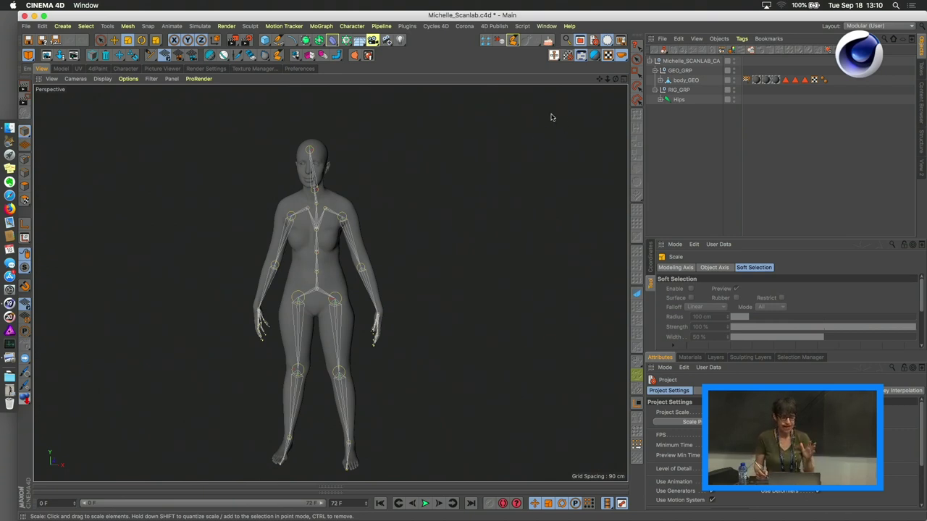
# Switch to ForoughloadZBUDIM.c4d and frame the whole Forough_Lo figure front-on
pyautogui.click(547, 26)
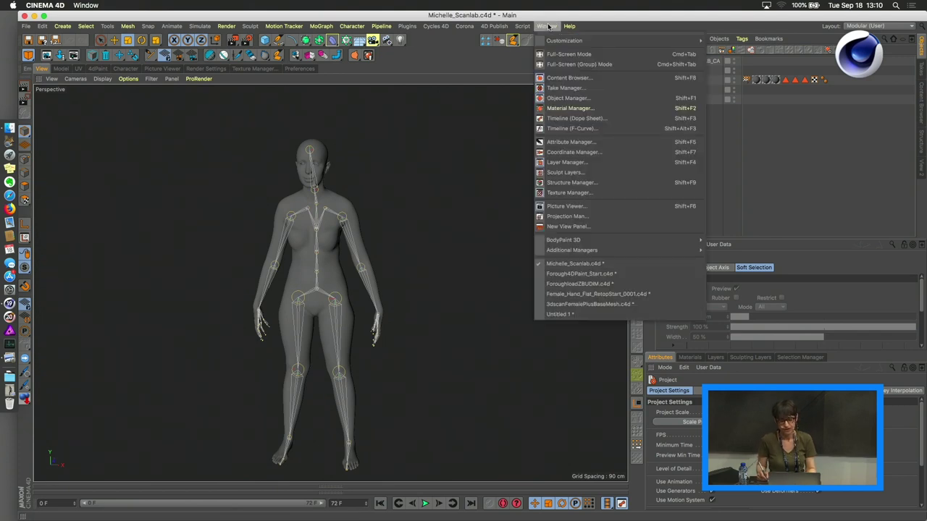
pyautogui.click(579, 283)
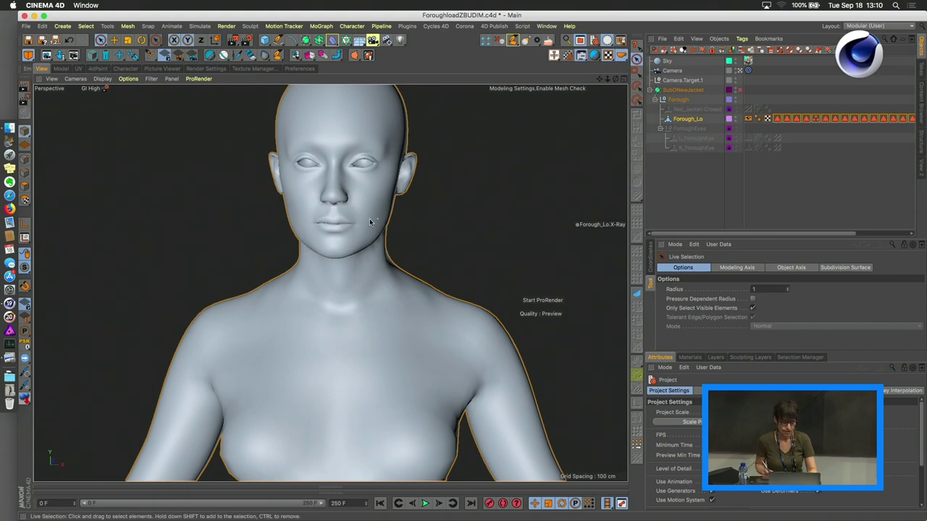
pyautogui.keyDown('alt'); pyautogui.moveTo(373, 191); pyautogui.dragTo(203, 225, button='right'); pyautogui.keyUp('alt')
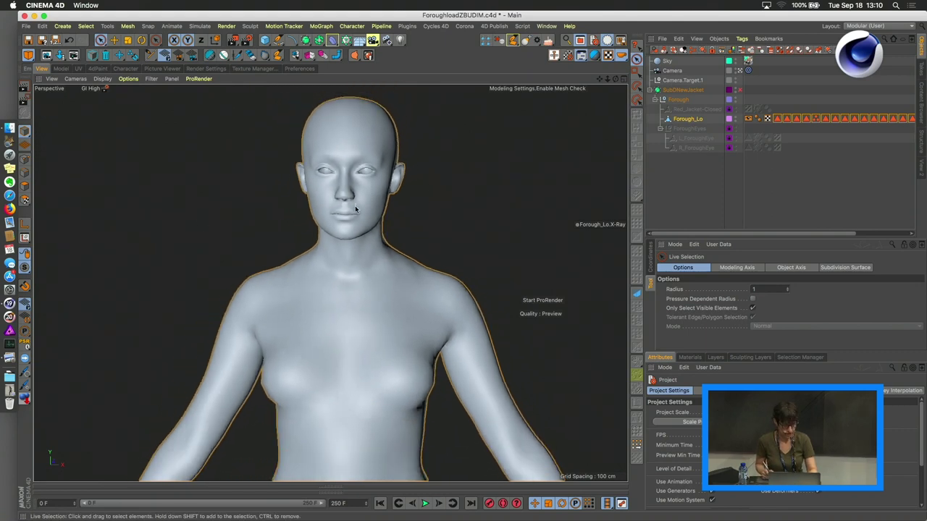
pyautogui.moveTo(374, 196)
pyautogui.keyDown('alt'); pyautogui.mouseDown()
pyautogui.moveTo(340, 195)
pyautogui.moveTo(366, 192)
pyautogui.mouseUp(); pyautogui.keyUp('alt')
pyautogui.keyDown('alt'); pyautogui.moveTo(365, 192); pyautogui.dragTo(239, 197, button='right'); pyautogui.keyUp('alt')
pyautogui.keyDown('alt'); pyautogui.moveTo(338, 204); pyautogui.dragTo(483, 208, button='right'); pyautogui.keyUp('alt')
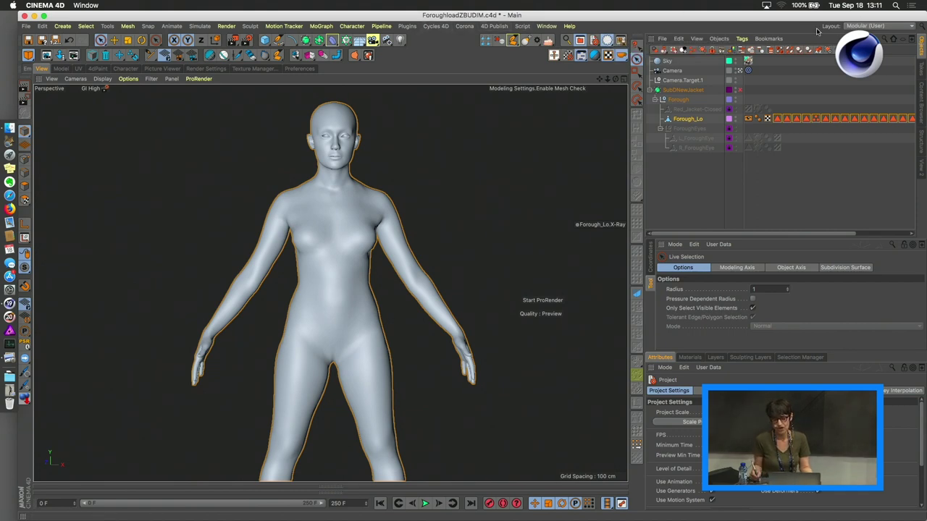
pyautogui.click(851, 27)
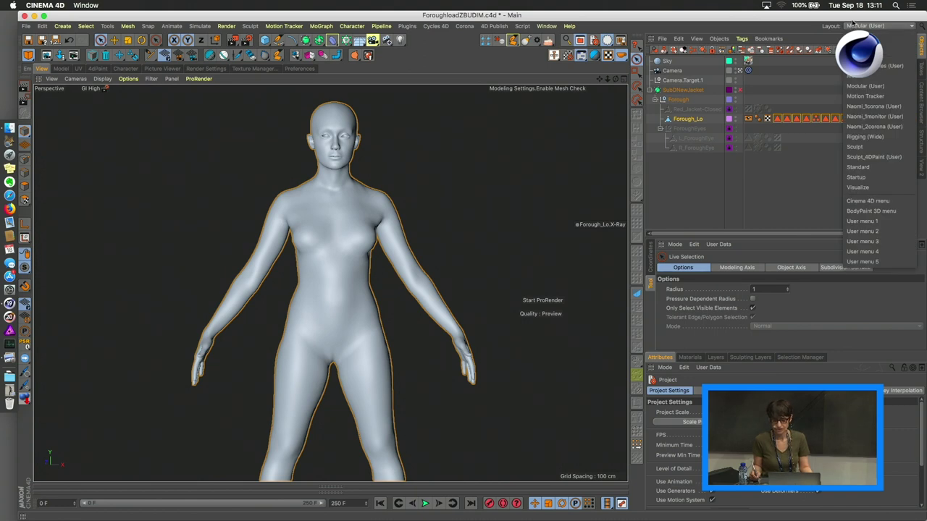
pyautogui.click(851, 25)
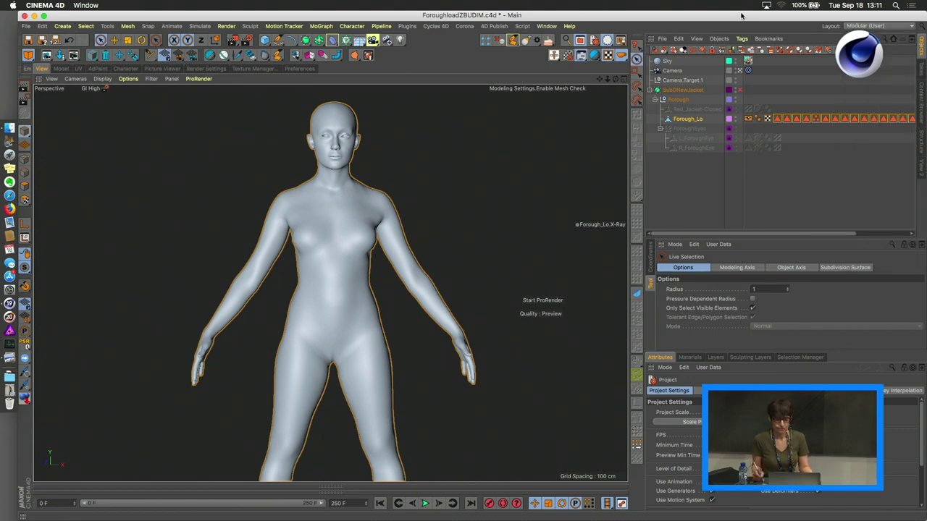
pyautogui.click(502, 29)
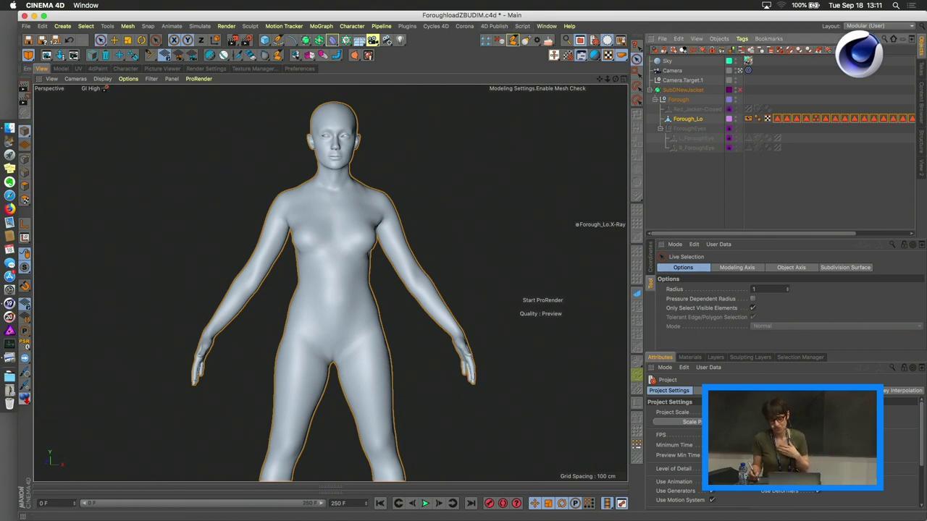
pyautogui.click(872, 26)
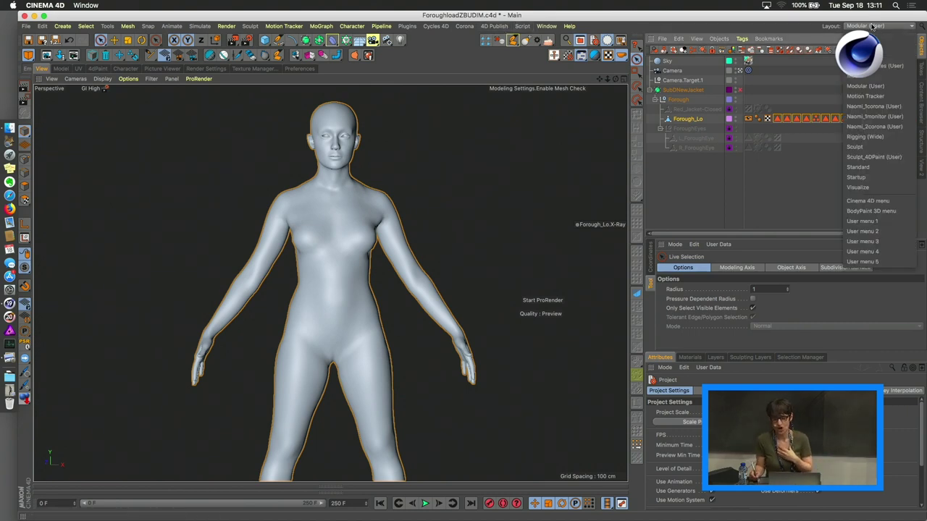
pyautogui.click(875, 158)
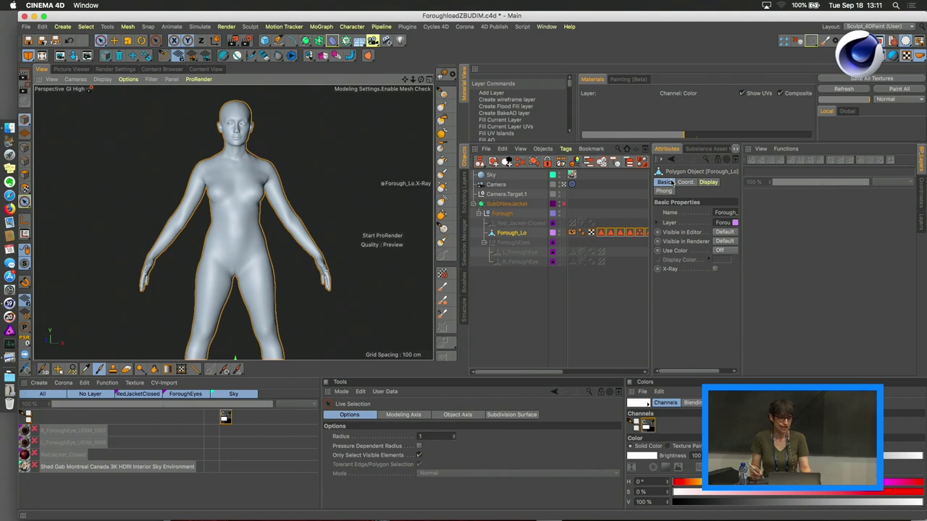
# With Forough_Lo selected, enlarge the Layer Commands panel and launch Setup UDIMs For Object
pyautogui.click(671, 182)
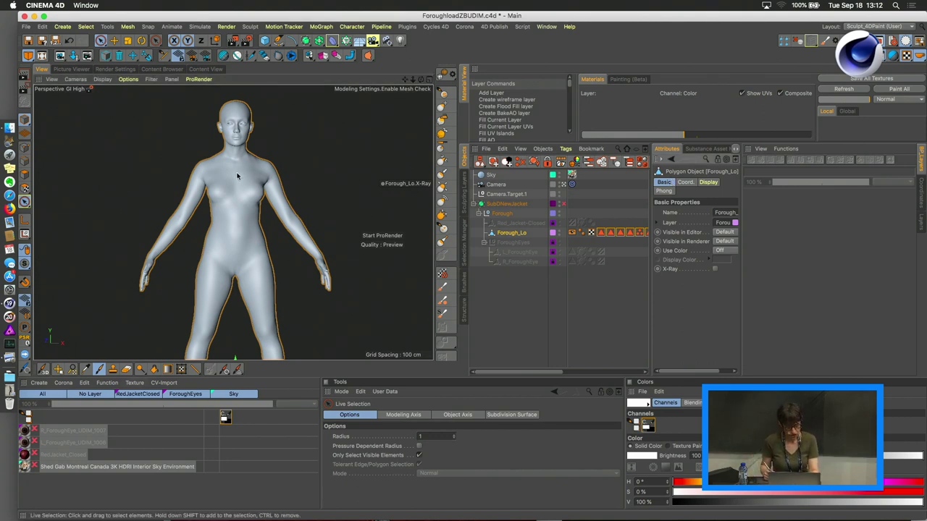
pyautogui.keyDown('alt'); pyautogui.moveTo(241, 174); pyautogui.dragTo(280, 132); pyautogui.keyUp('alt')
pyautogui.keyDown('alt'); pyautogui.moveTo(279, 133); pyautogui.dragTo(253, 209, button='right'); pyautogui.keyUp('alt')
pyautogui.keyDown('alt'); pyautogui.moveTo(254, 208); pyautogui.dragTo(281, 168); pyautogui.keyUp('alt')
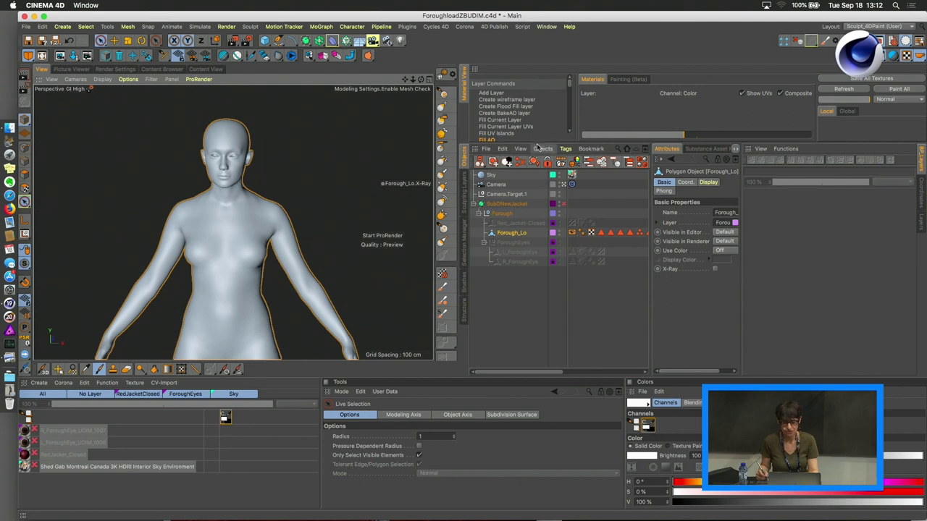
pyautogui.moveTo(538, 142); pyautogui.dragTo(516, 256)
pyautogui.keyDown('alt'); pyautogui.moveTo(239, 198); pyautogui.dragTo(253, 175); pyautogui.keyUp('alt')
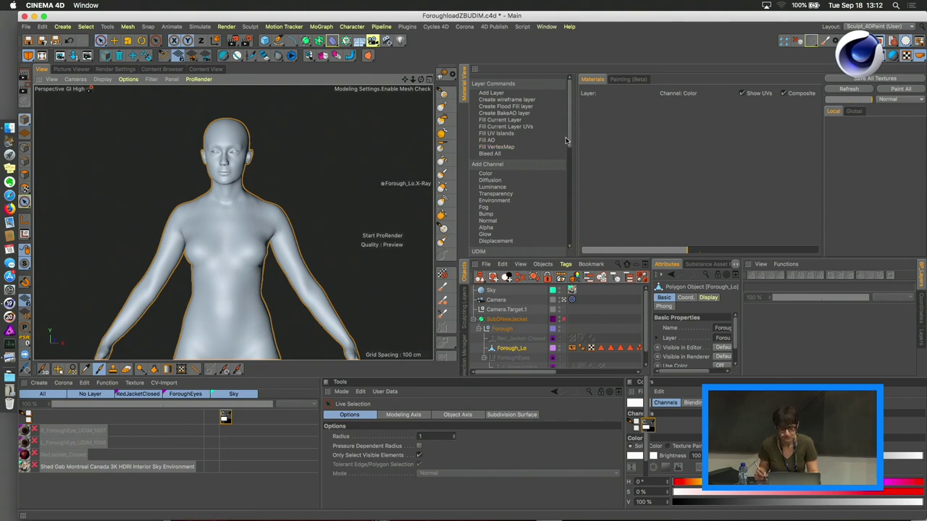
pyautogui.moveTo(569, 139); pyautogui.dragTo(573, 160)
pyautogui.scroll(-2, 561, 159)
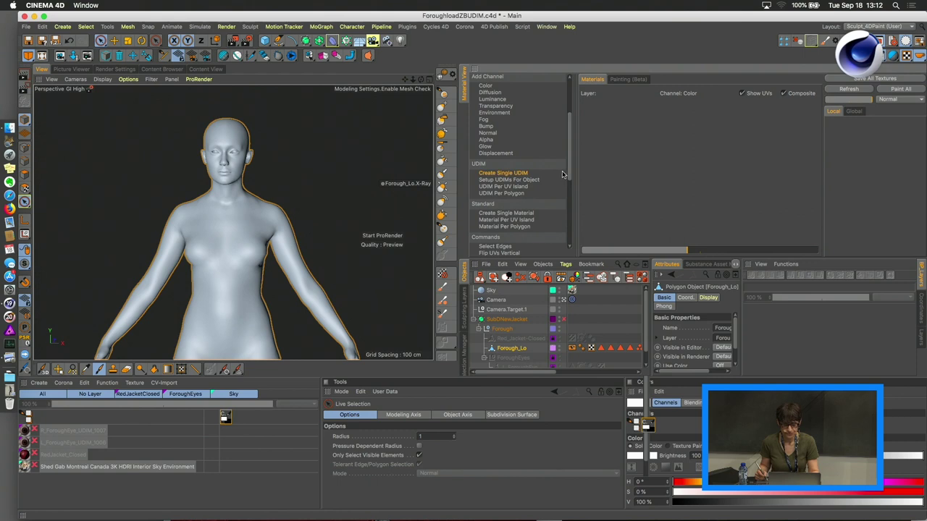
pyautogui.scroll(-2, 565, 175)
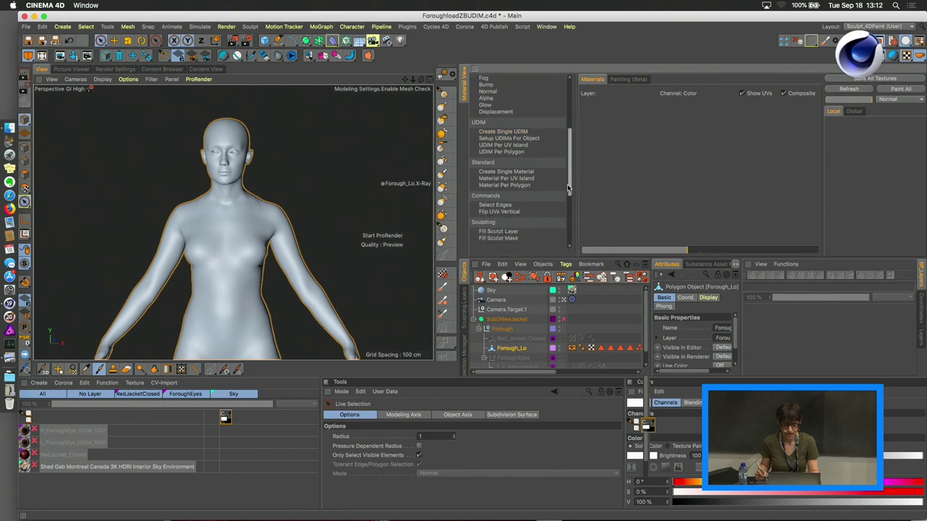
pyautogui.click(521, 138)
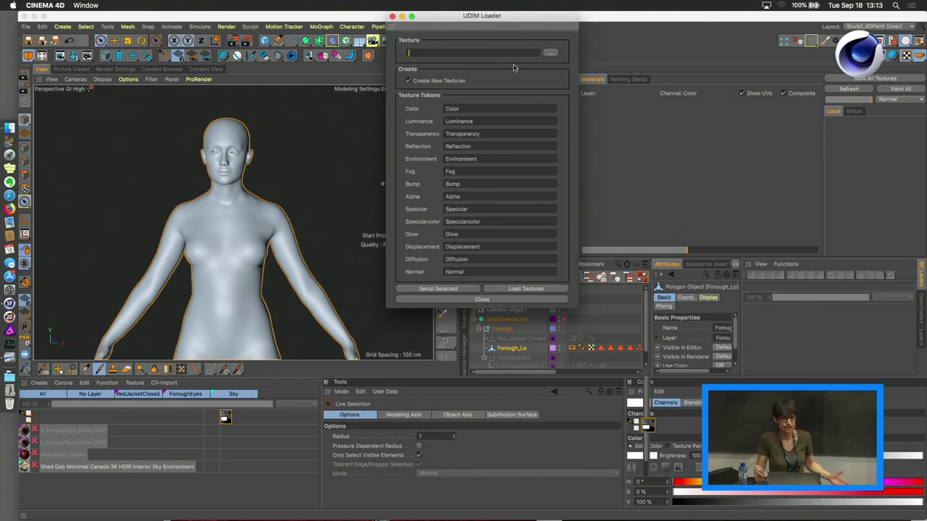
# Load Forough4k_ZB_Color.1001.tif and create the Forough_Lo_UDIM materials 1001–1004
pyautogui.click(550, 55)
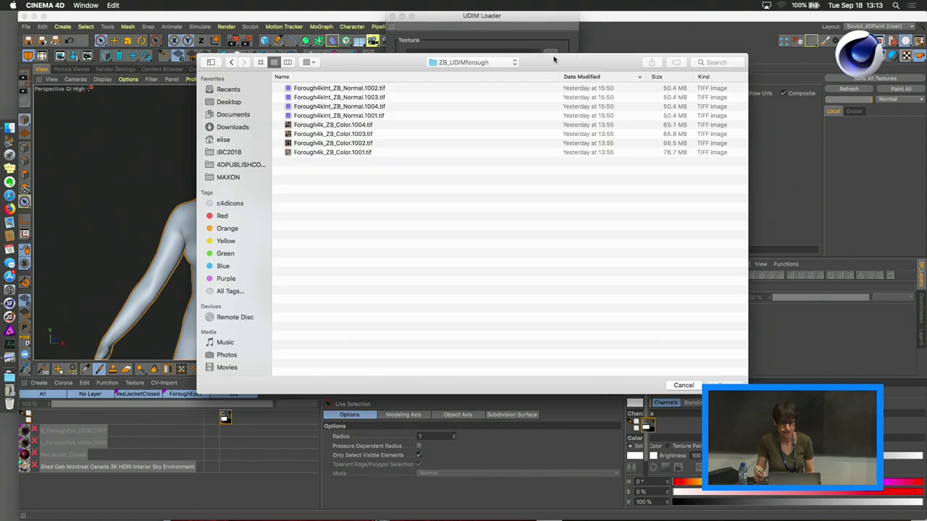
pyautogui.click(368, 152)
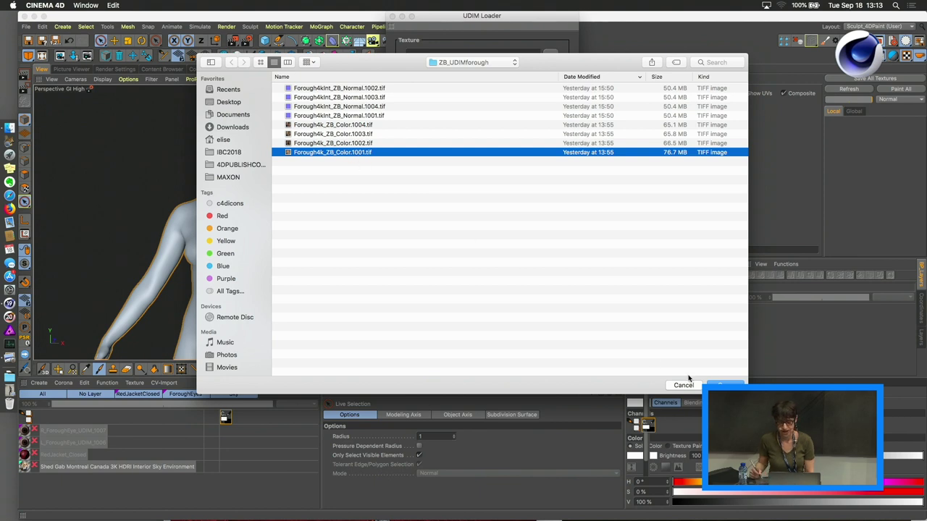
pyautogui.click(726, 385)
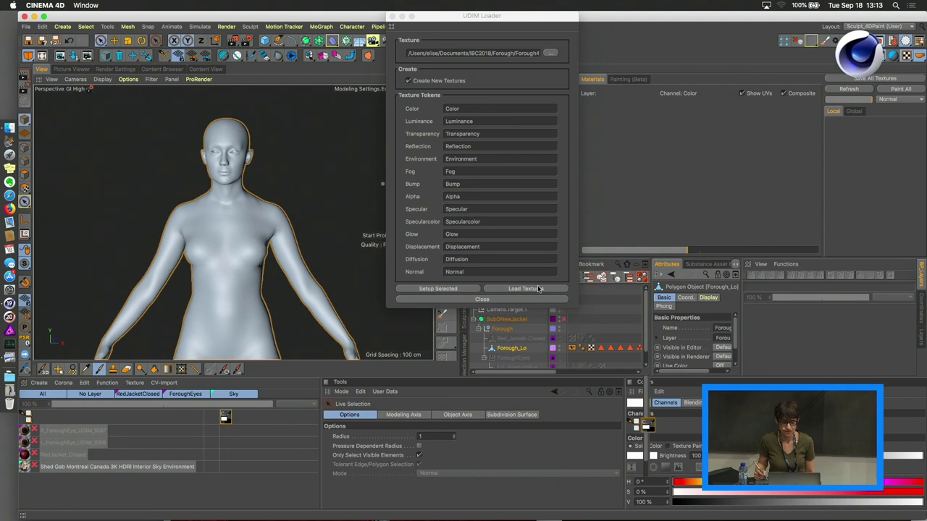
pyautogui.click(437, 288)
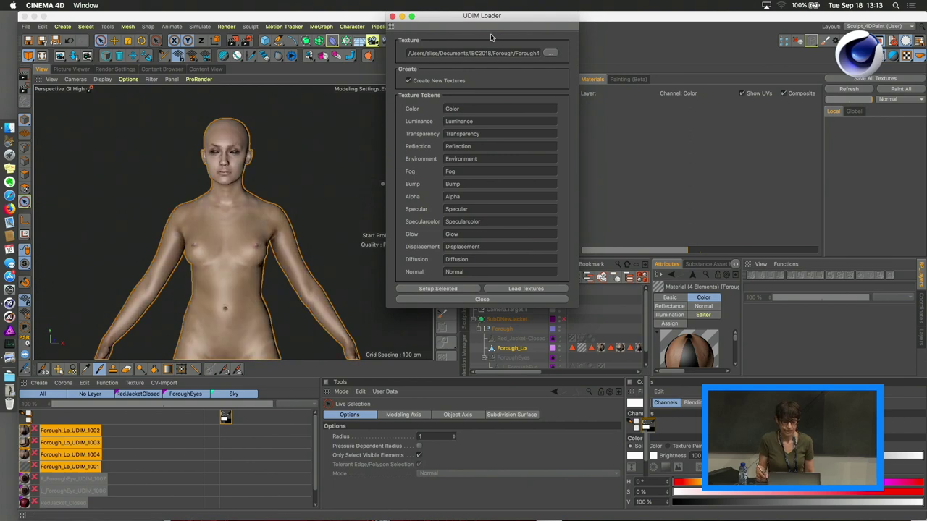
pyautogui.moveTo(500, 20); pyautogui.dragTo(431, 100)
pyautogui.click(443, 228)
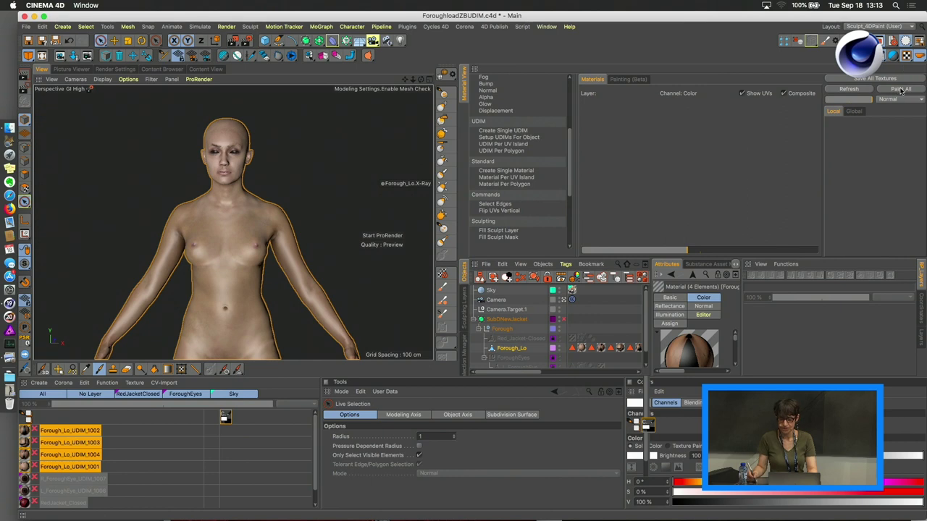
# Load all textures, pick the UDIM_1001 ColorPaint1 layer, and select the standard Paint Brush
pyautogui.click(899, 89)
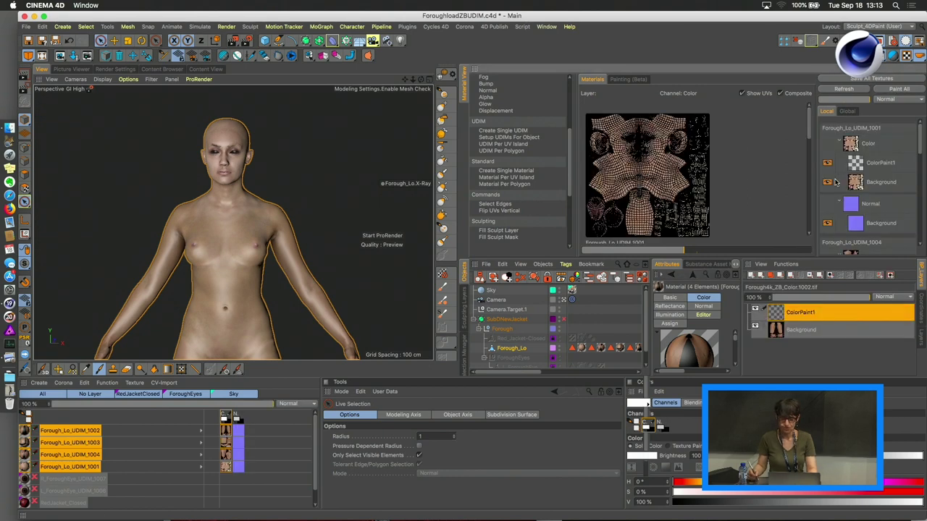
pyautogui.click(844, 159)
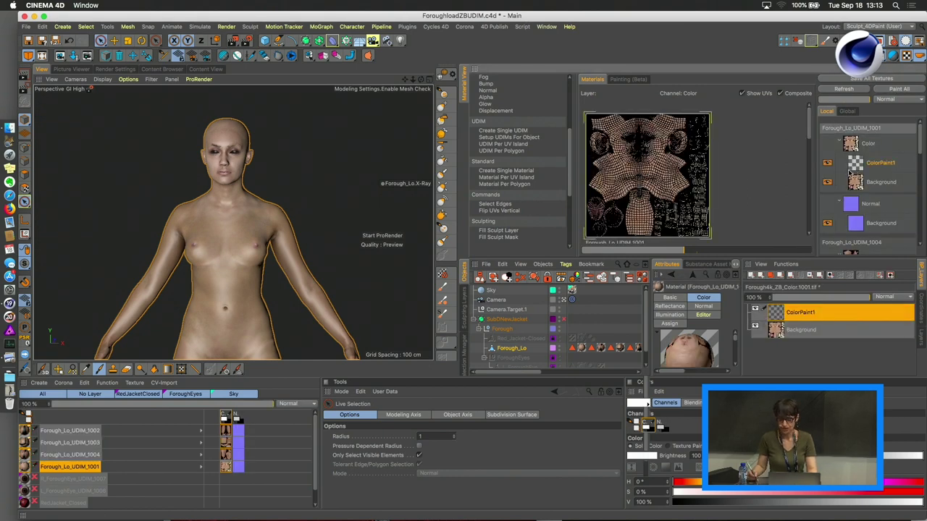
pyautogui.click(860, 165)
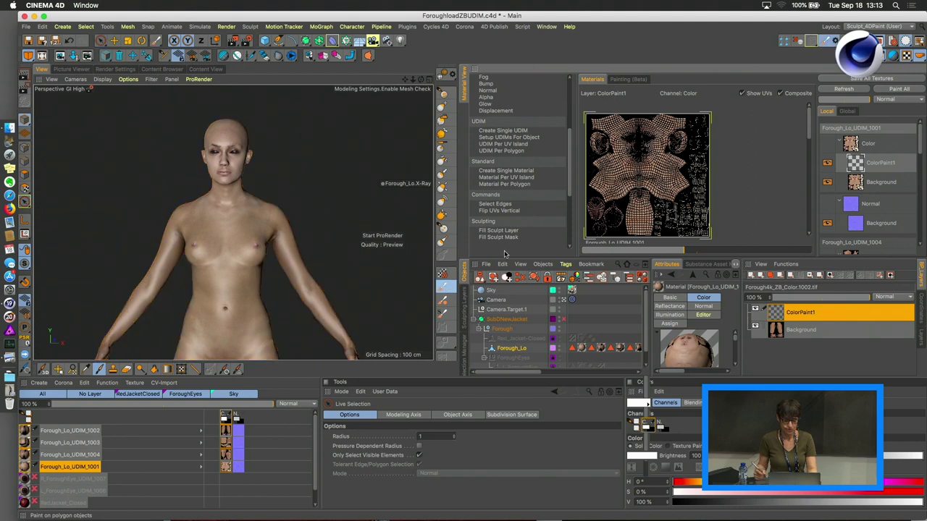
pyautogui.click(443, 288)
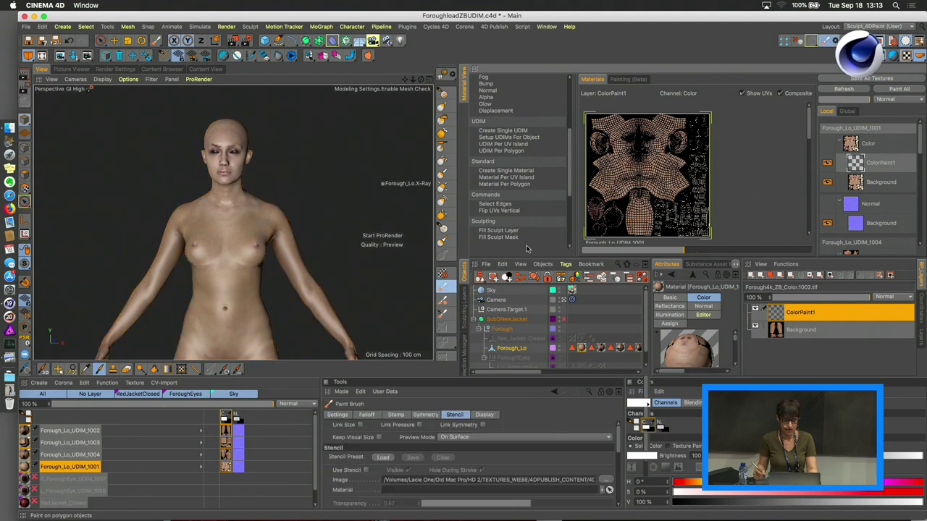
pyautogui.click(443, 313)
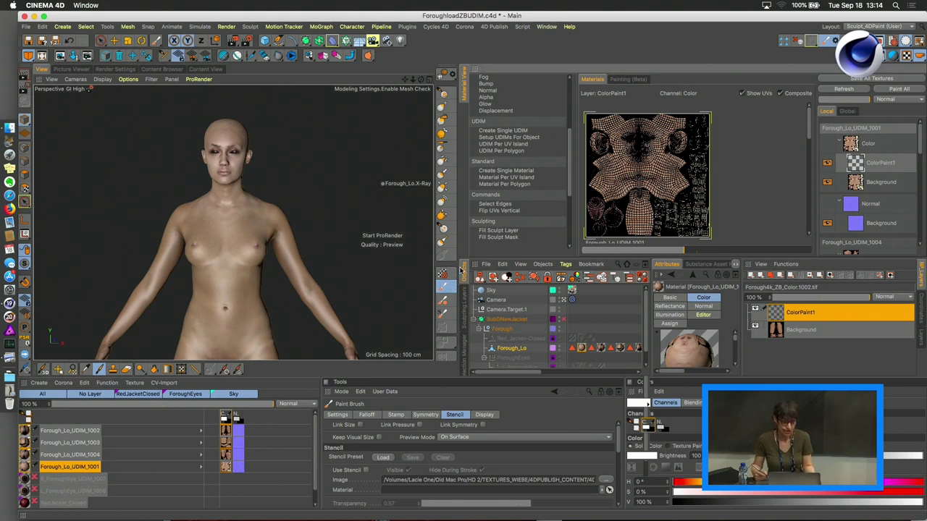
# Switch to Forough4DPaint_Start.c4d and show the Body Paint content library in place of the viewport
pyautogui.click(548, 27)
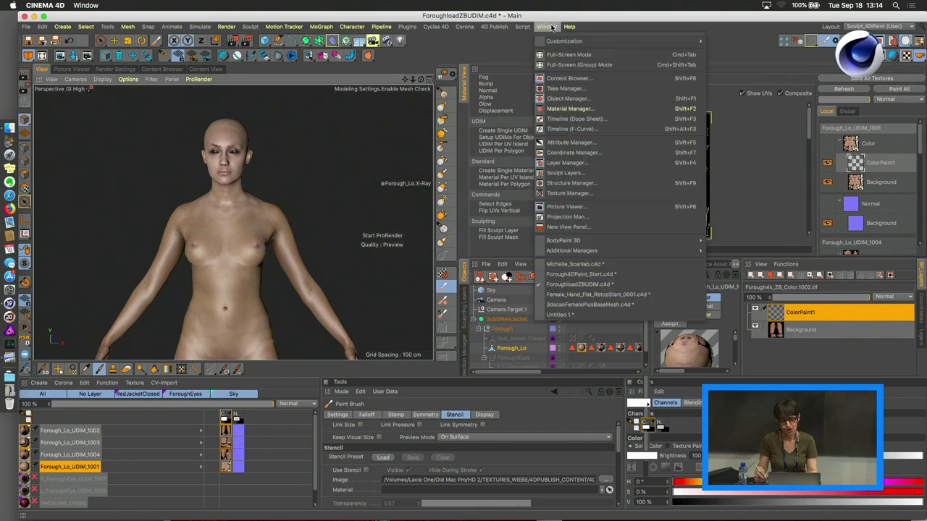
pyautogui.click(590, 275)
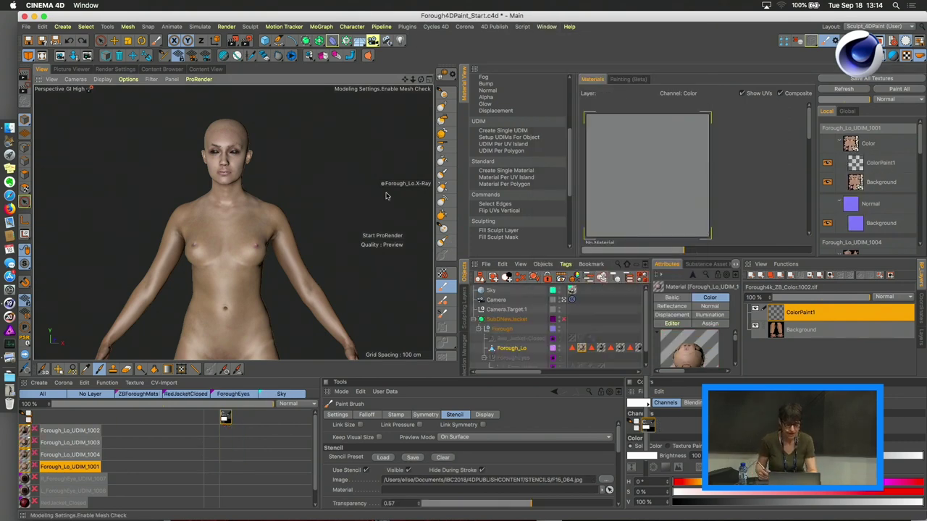
pyautogui.click(204, 70)
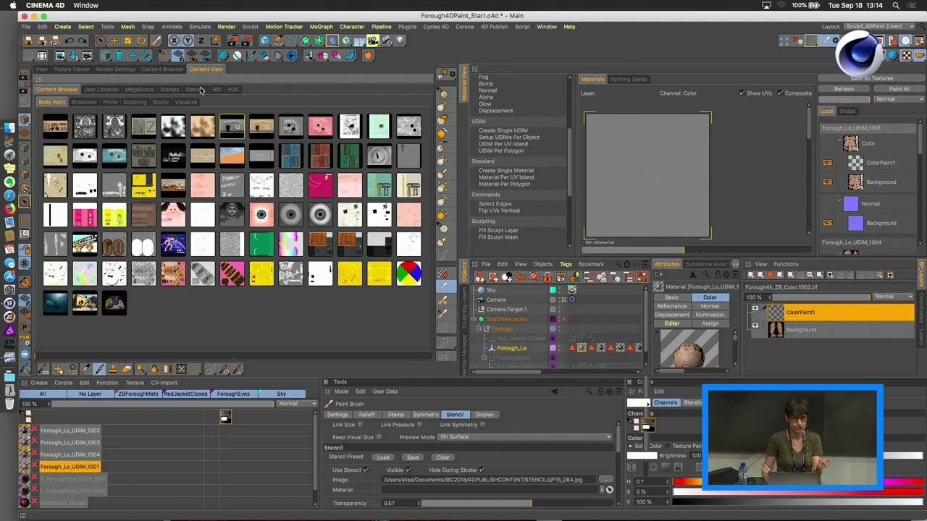
# Show the Stencils collection of portrait and fabric images in the Content View
pyautogui.click(192, 89)
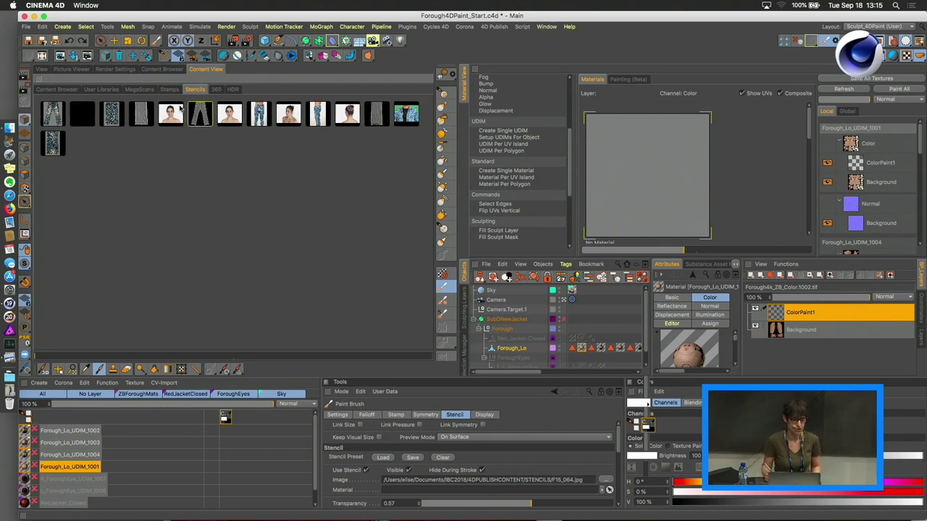
pyautogui.click(42, 27)
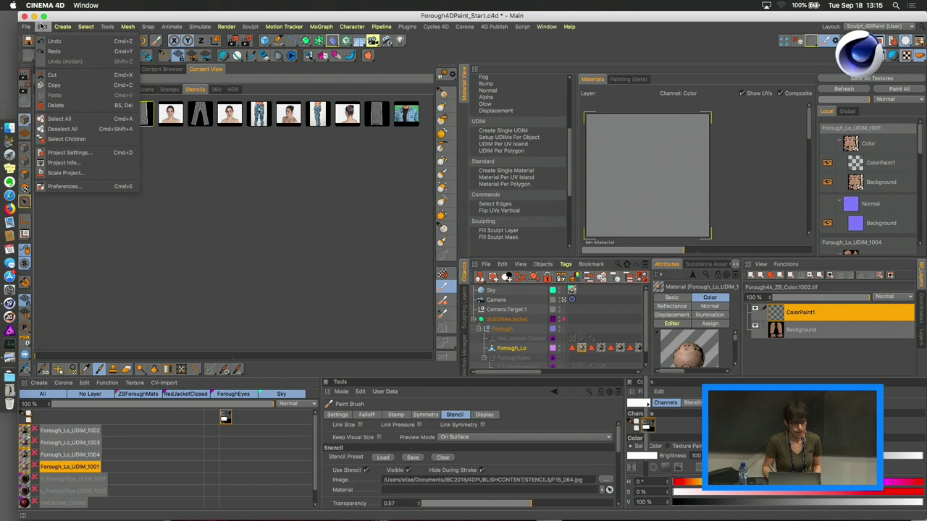
pyautogui.click(78, 186)
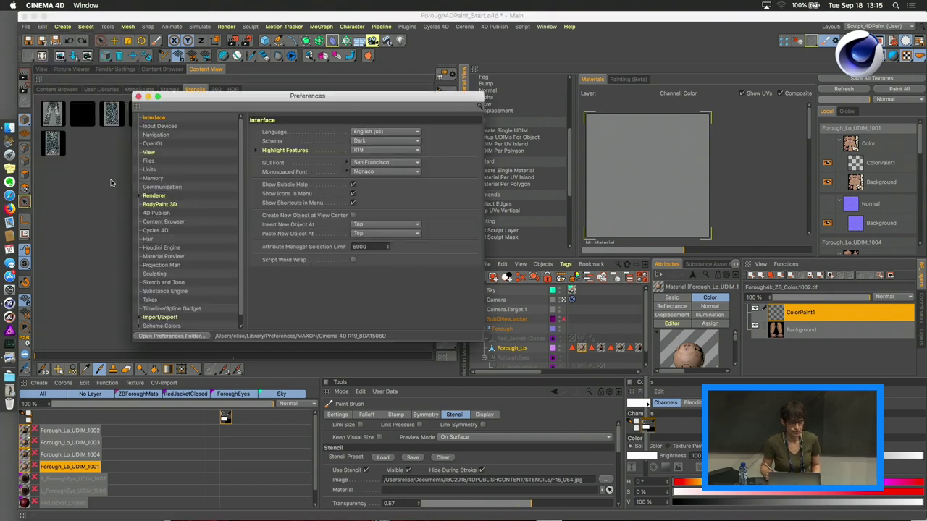
pyautogui.click(172, 214)
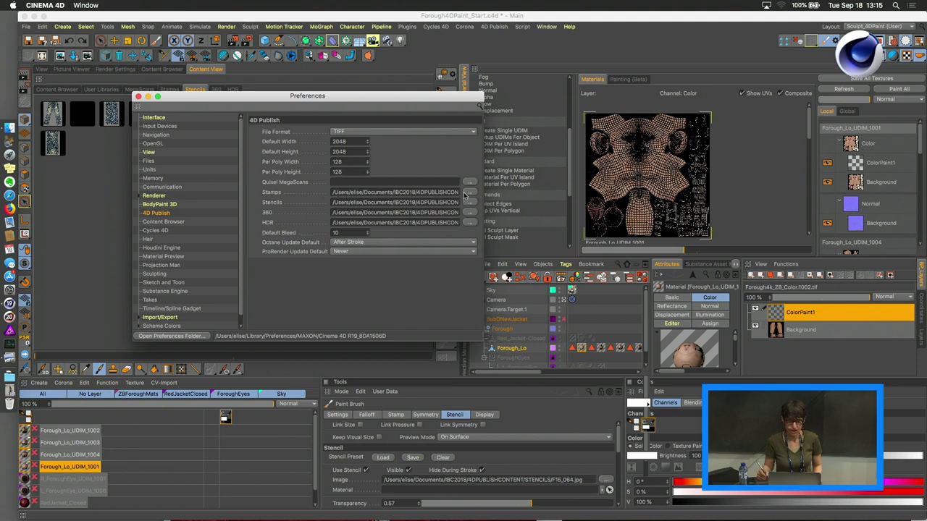
pyautogui.moveTo(404, 192); pyautogui.dragTo(458, 193)
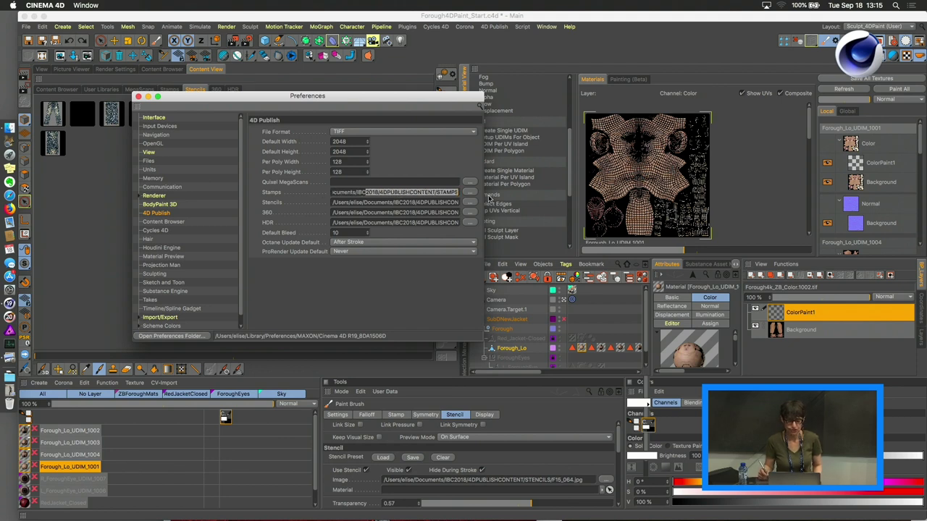
pyautogui.moveTo(398, 202); pyautogui.dragTo(457, 203)
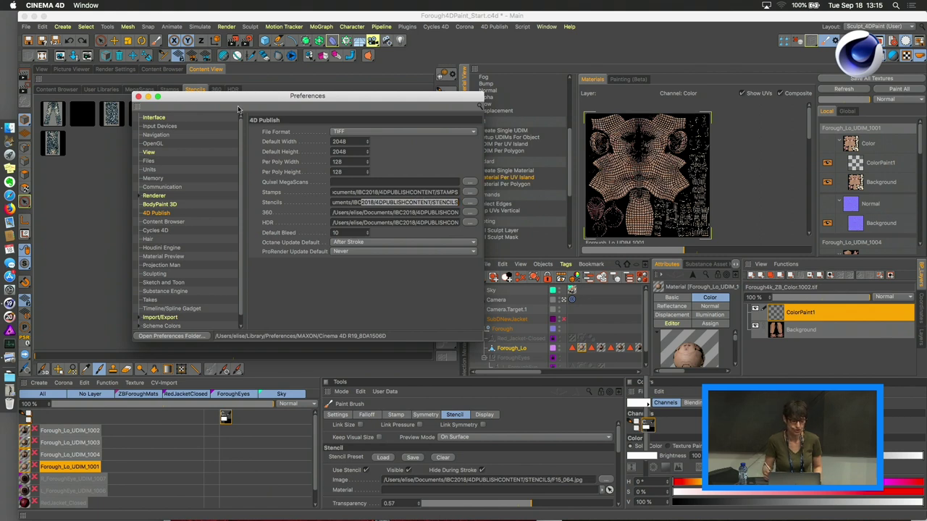
pyautogui.click(138, 97)
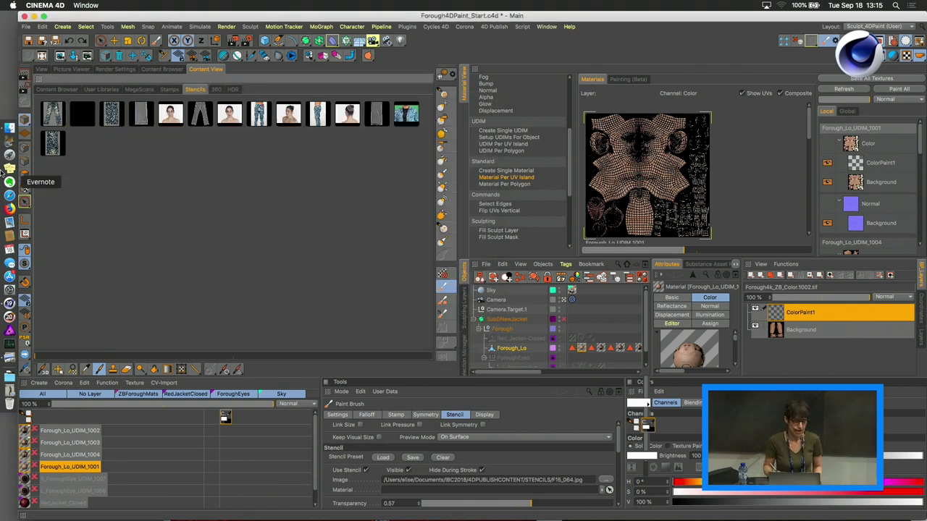
# Turn on Link Size, Link Symmetry and X (YZ) symmetry for the Paint Brush
pyautogui.click(41, 69)
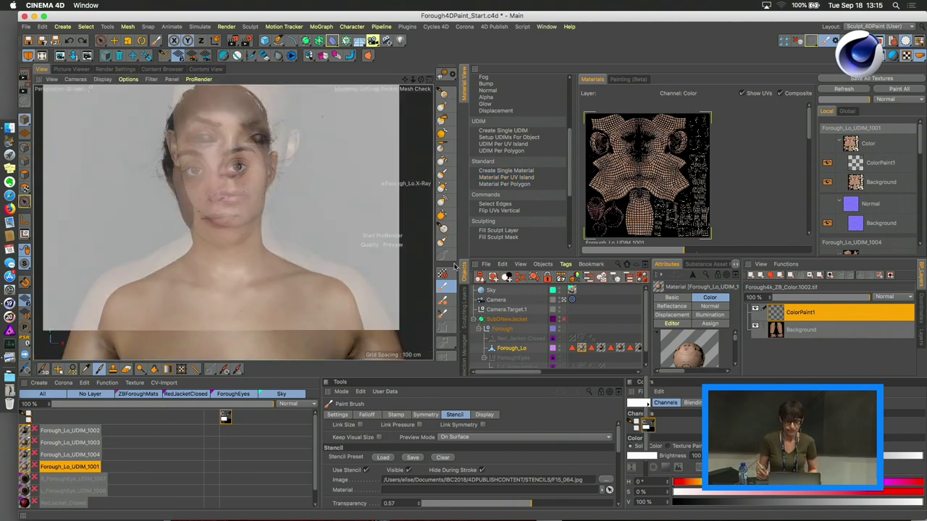
pyautogui.click(205, 69)
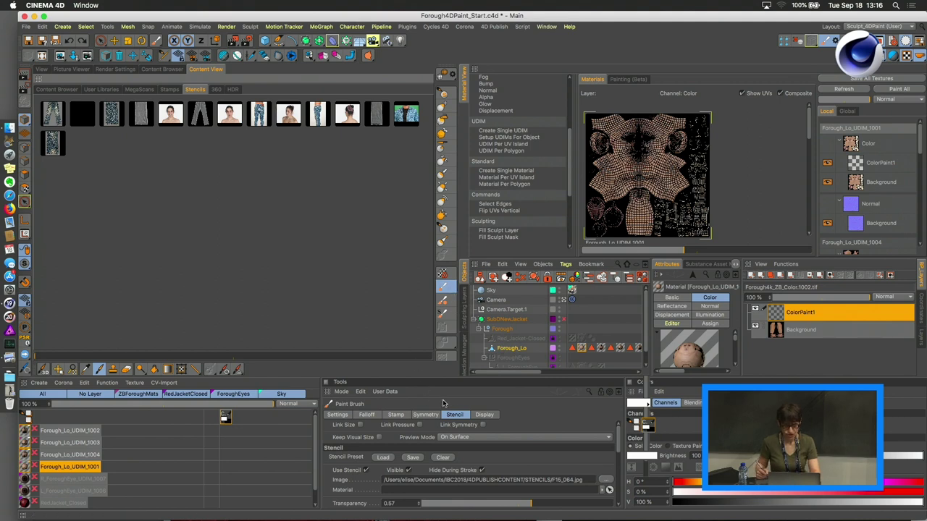
pyautogui.click(338, 415)
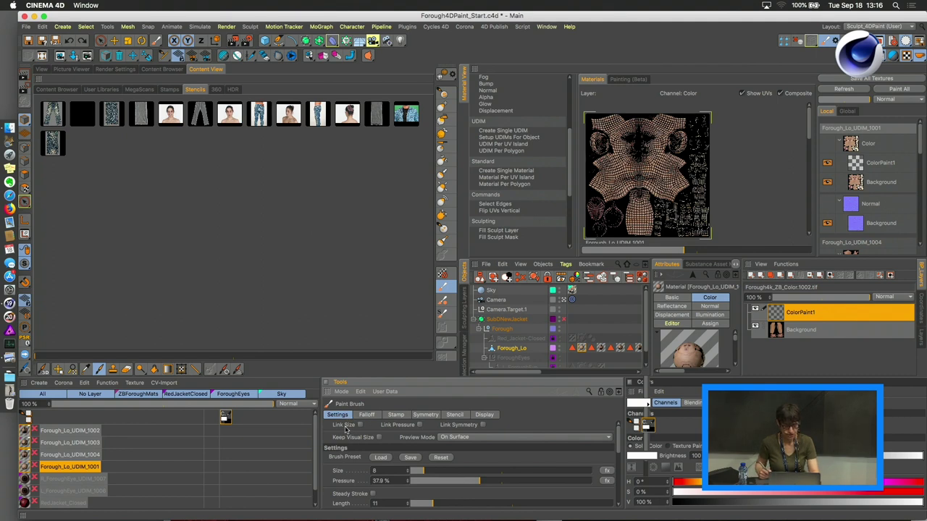
pyautogui.click(359, 426)
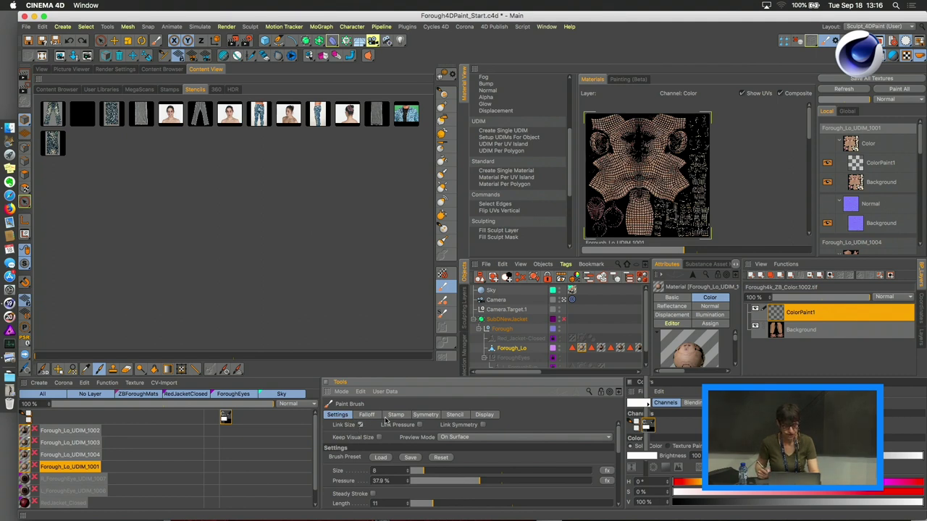
pyautogui.click(483, 425)
pyautogui.moveTo(619, 435)
pyautogui.mouseDown()
pyautogui.moveTo(611, 490)
pyautogui.moveTo(574, 433)
pyautogui.mouseUp()
pyautogui.click(426, 416)
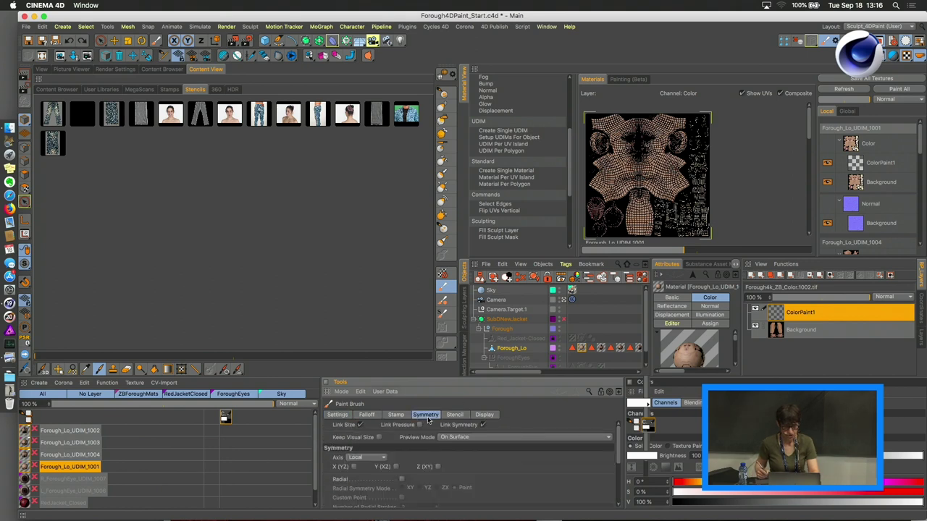
pyautogui.click(353, 467)
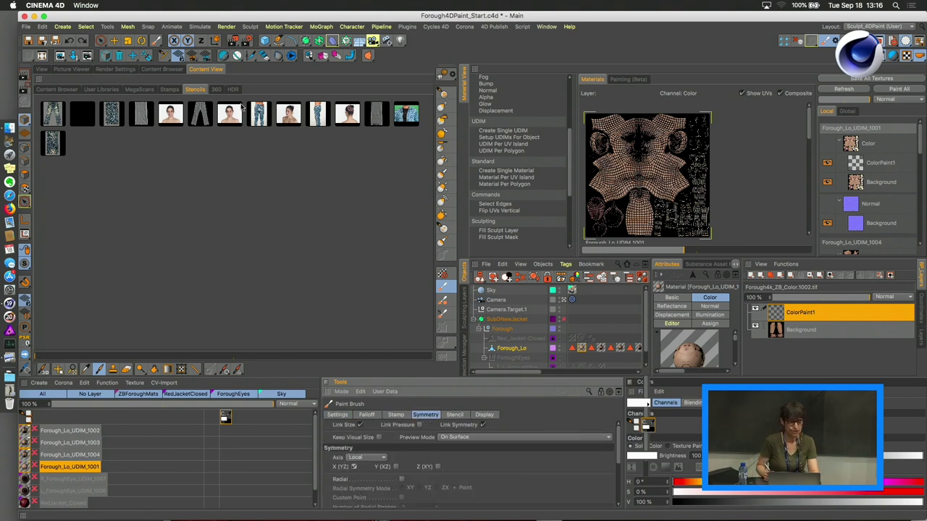
# Orbit to a frontal head view and paint white strokes on both cheeks in ColorPaint1
pyautogui.click(42, 69)
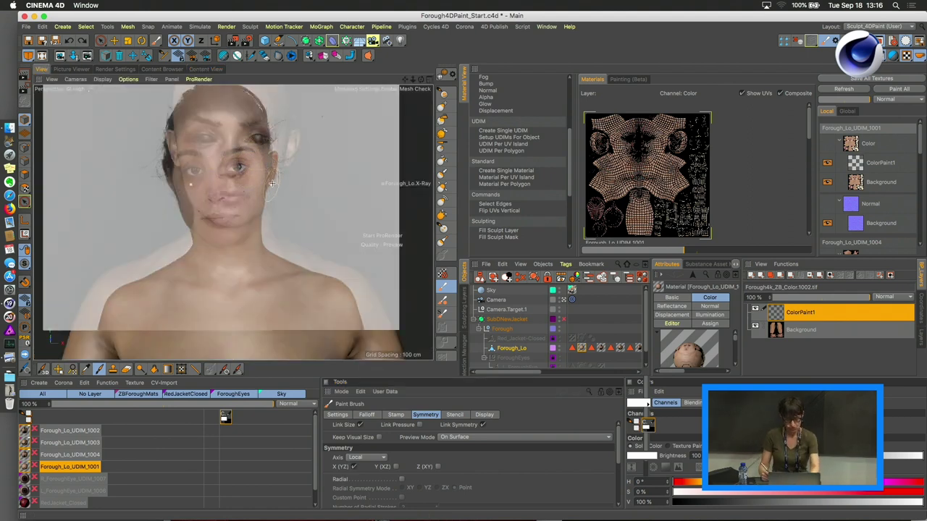
pyautogui.keyDown('alt'); pyautogui.moveTo(273, 182); pyautogui.dragTo(250, 177, button='middle'); pyautogui.keyUp('alt')
pyautogui.keyDown('alt'); pyautogui.moveTo(254, 186); pyautogui.dragTo(270, 204); pyautogui.keyUp('alt')
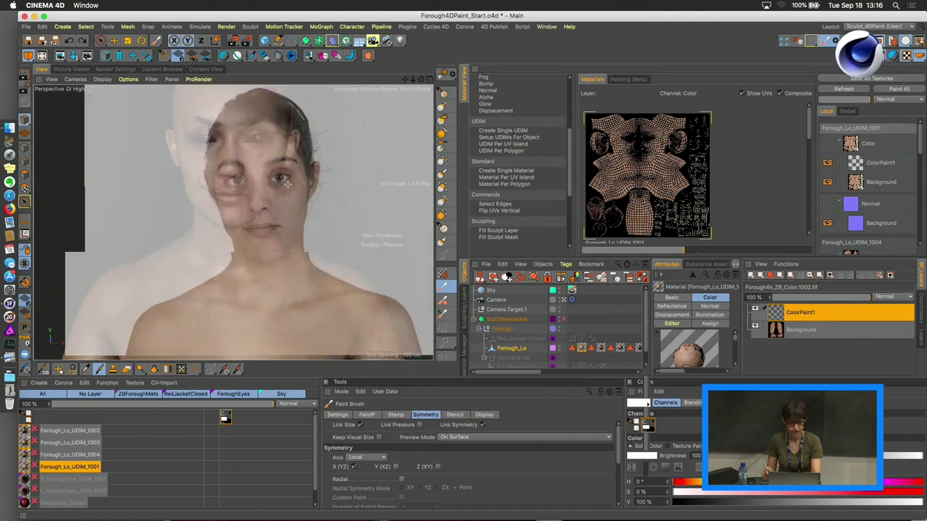
pyautogui.keyDown('alt'); pyautogui.moveTo(289, 184); pyautogui.dragTo(307, 202); pyautogui.keyUp('alt')
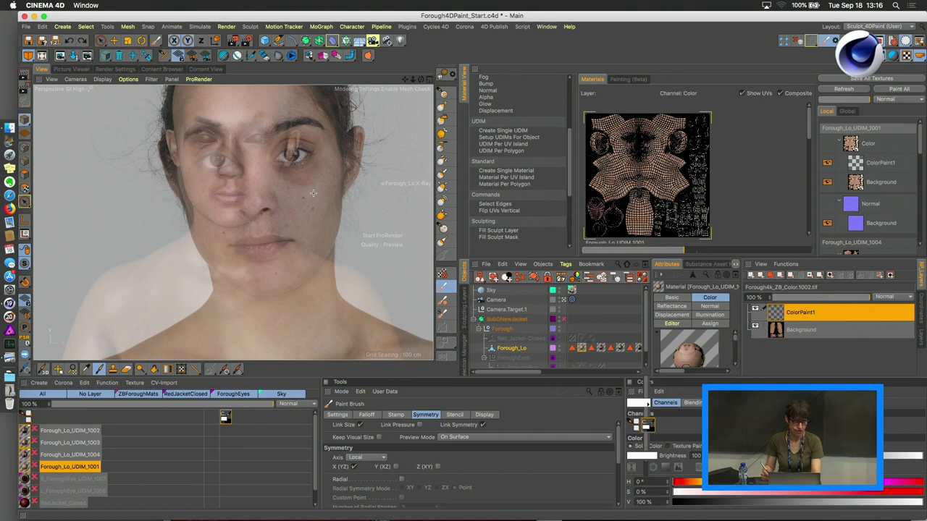
pyautogui.keyDown('alt'); pyautogui.moveTo(321, 194); pyautogui.dragTo(270, 148); pyautogui.keyUp('alt')
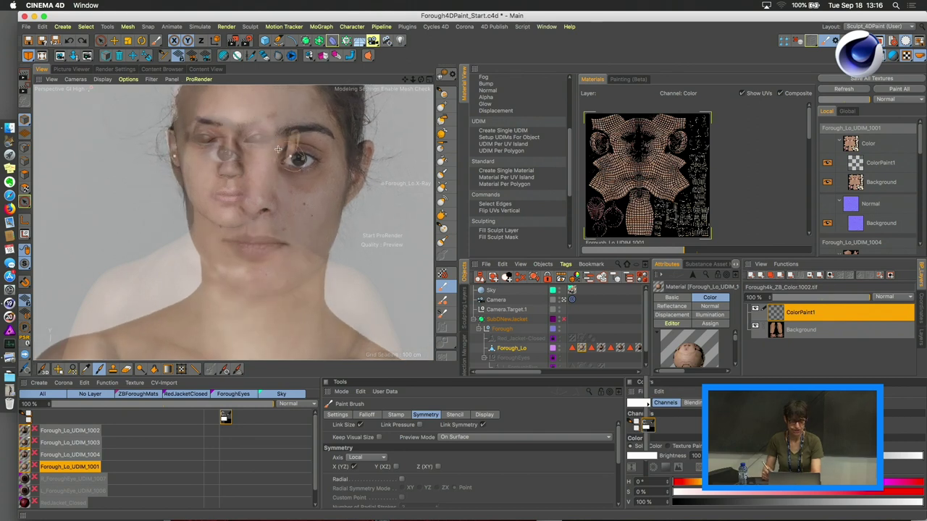
pyautogui.keyDown('alt'); pyautogui.moveTo(313, 177); pyautogui.dragTo(311, 146); pyautogui.keyUp('alt')
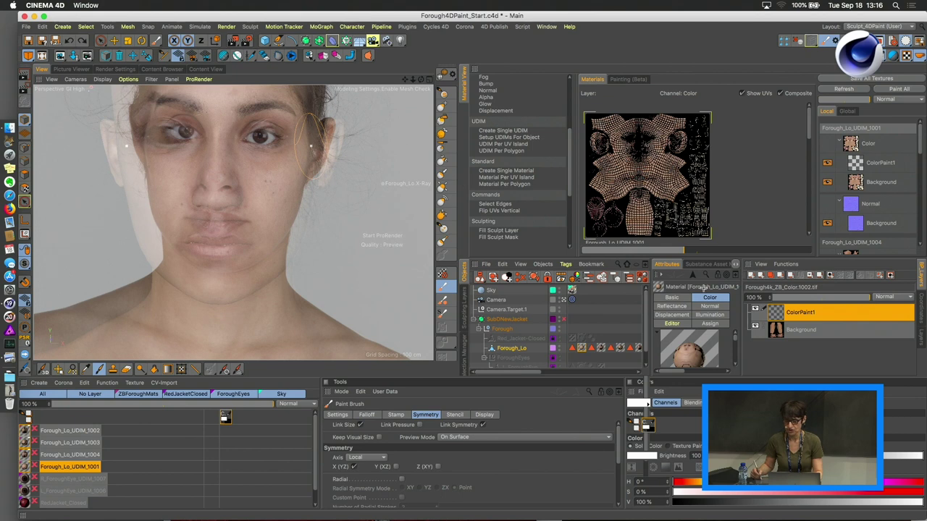
pyautogui.click(858, 164)
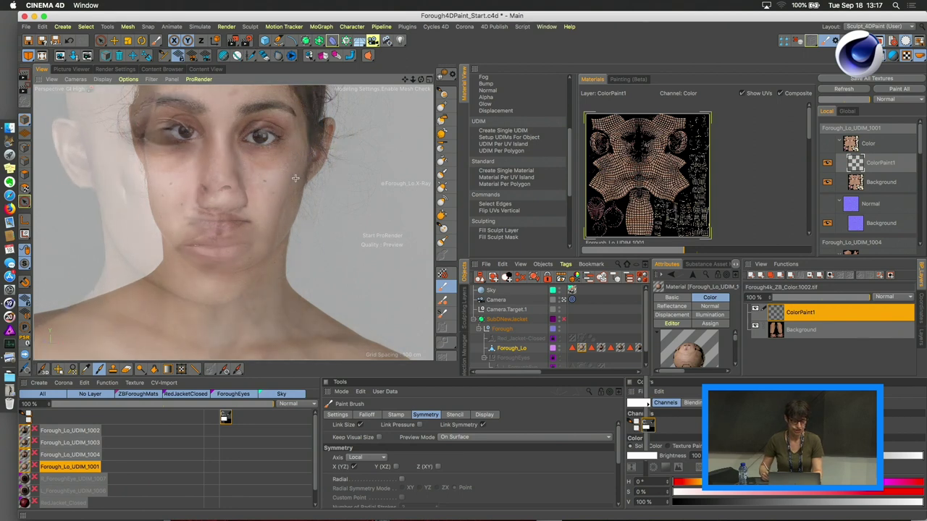
pyautogui.moveTo(279, 144)
pyautogui.mouseDown()
pyautogui.moveTo(282, 181)
pyautogui.moveTo(249, 178)
pyautogui.mouseUp()
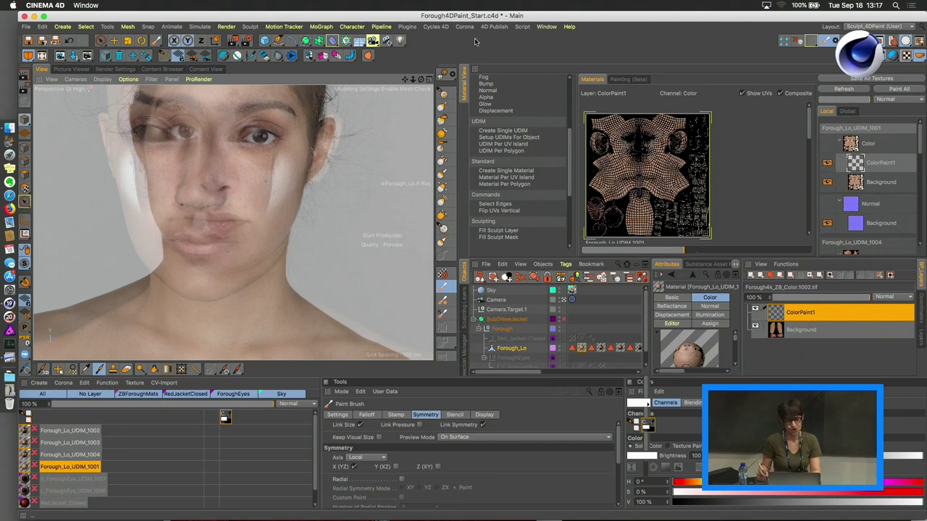
# Close all open projects with Close All, discarding changes to each
pyautogui.click(547, 27)
pyautogui.click(549, 26)
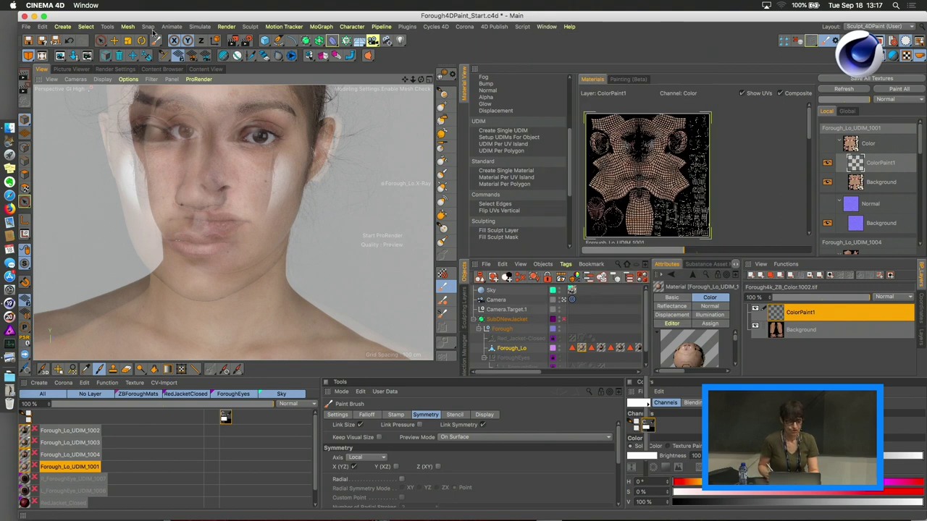
pyautogui.click(25, 26)
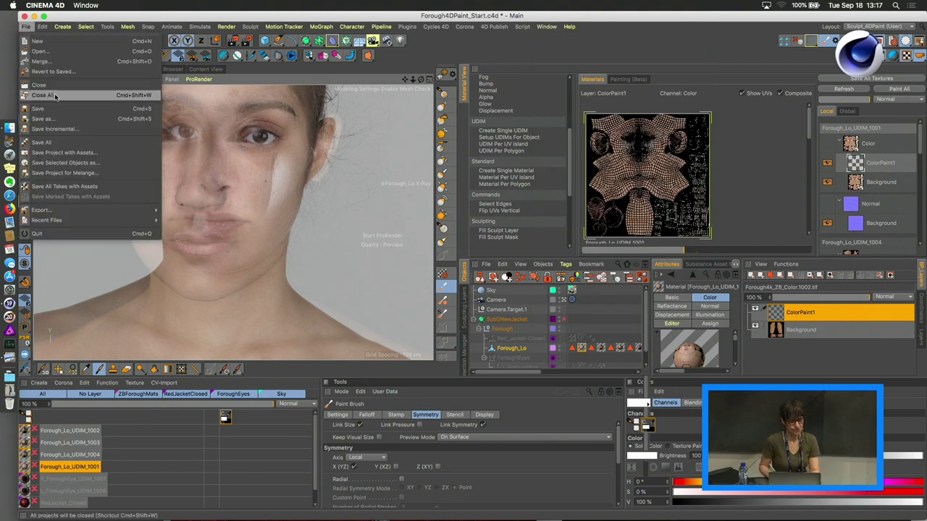
pyautogui.click(104, 88)
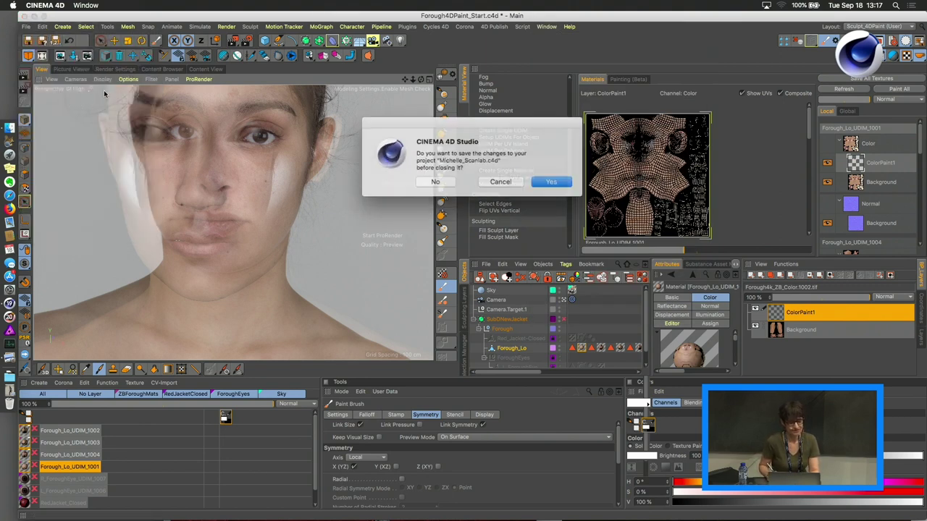
pyautogui.click(435, 181)
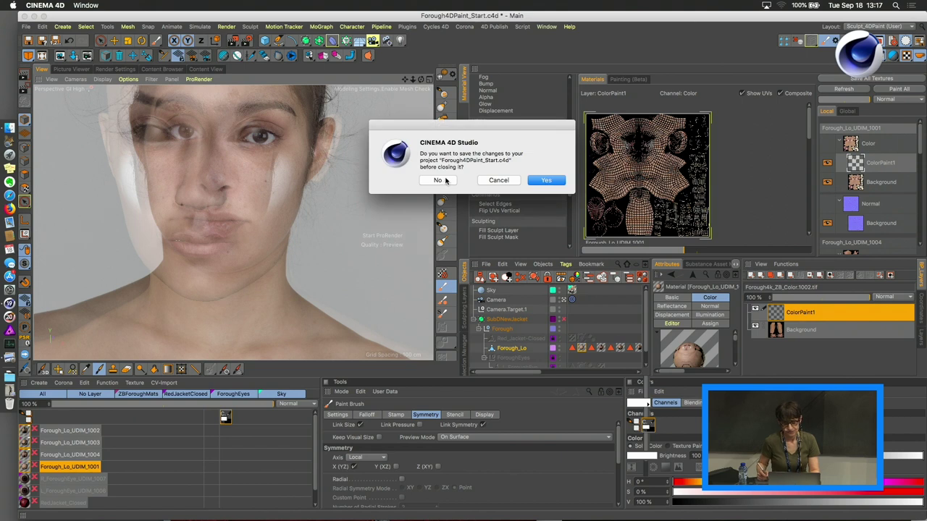
pyautogui.click(438, 180)
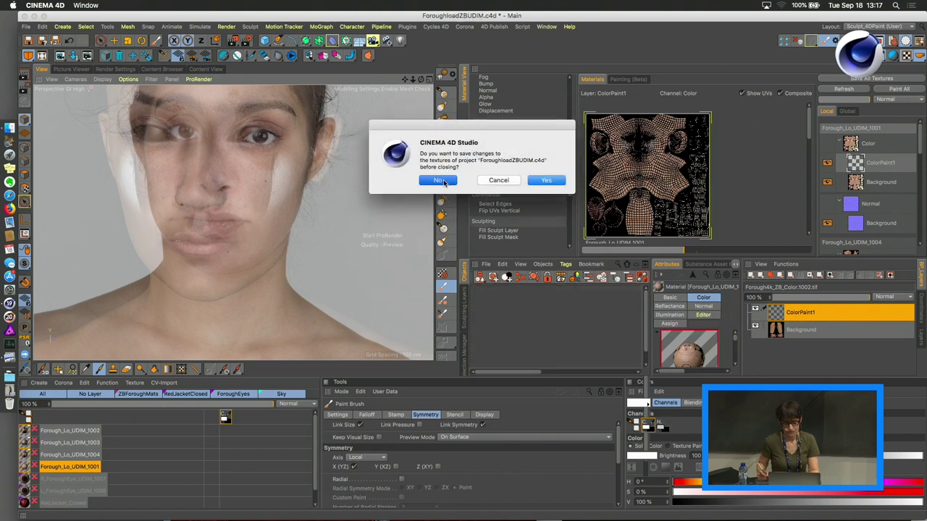
pyautogui.click(439, 180)
pyautogui.click(441, 181)
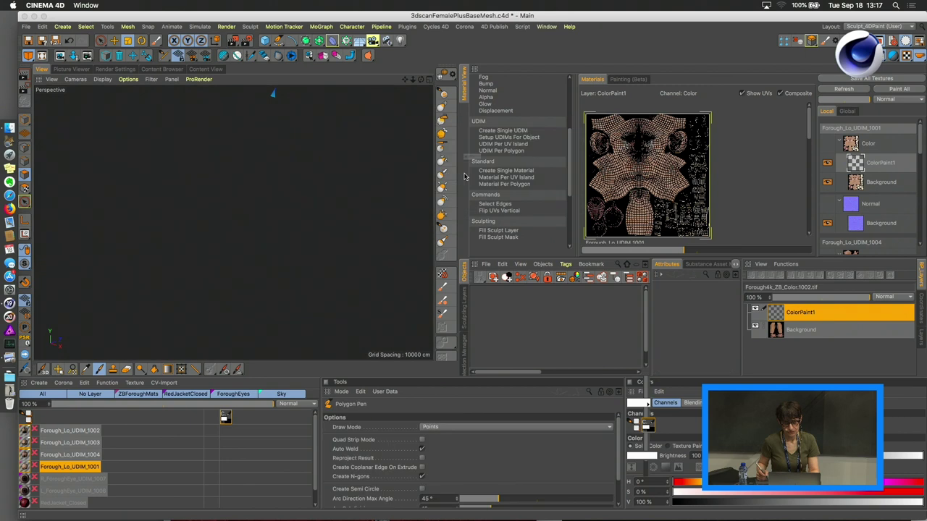
pyautogui.click(440, 181)
pyautogui.click(440, 181)
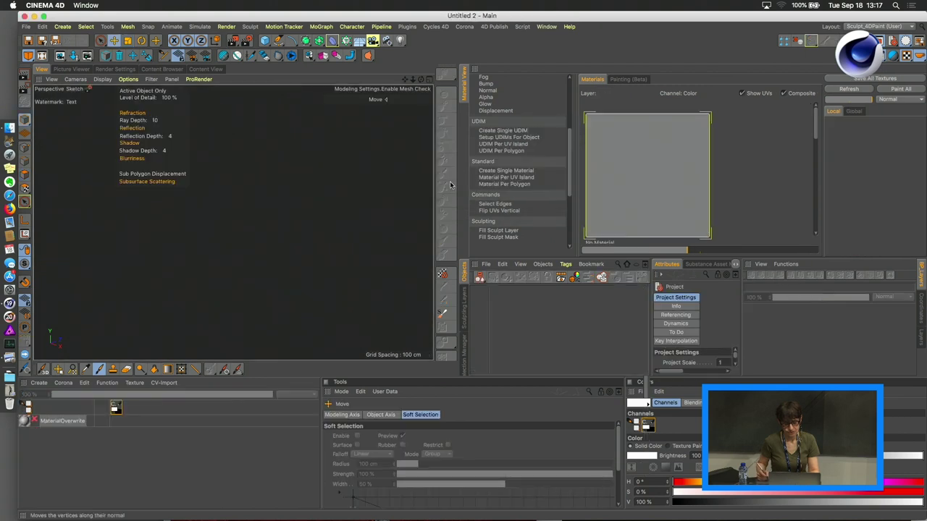
# Switch the interface to the Modular (User) layout
pyautogui.click(26, 26)
pyautogui.click(27, 26)
pyautogui.click(872, 27)
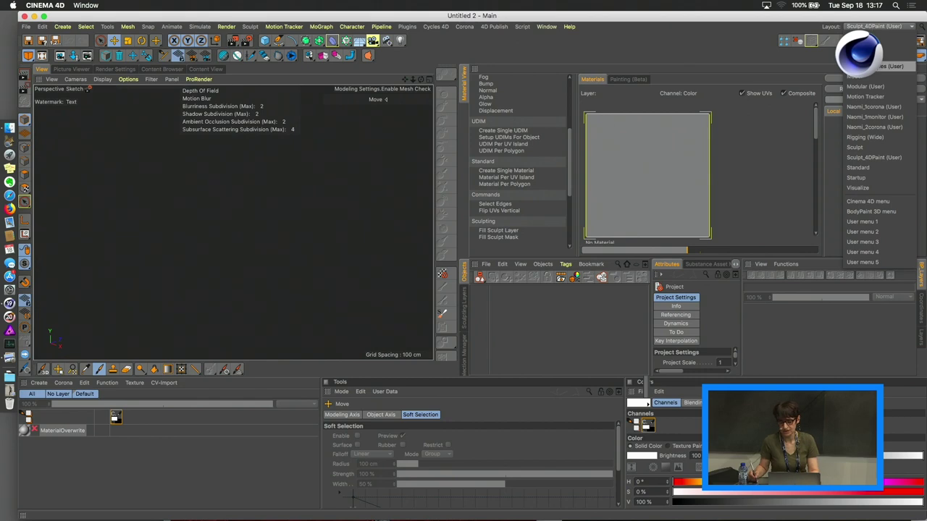
pyautogui.click(865, 86)
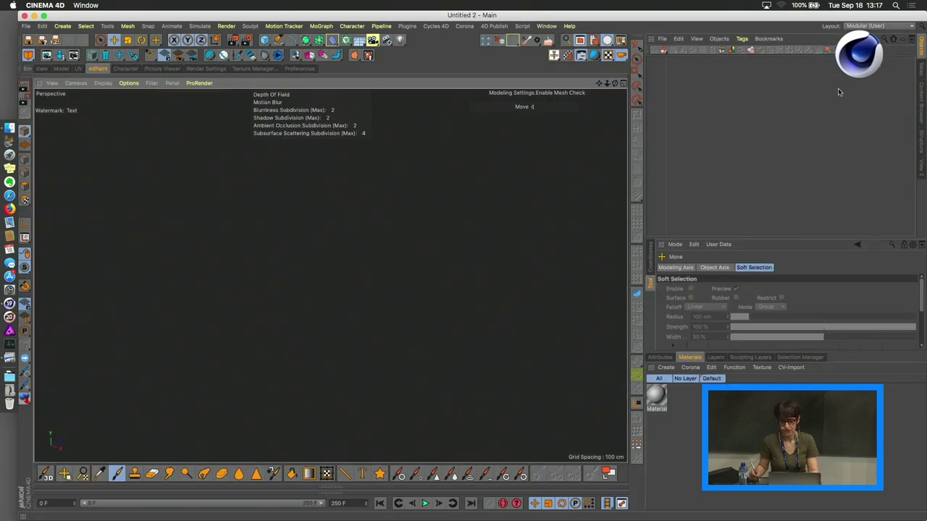
# Open the ForoughRigHair.c4d project from the ForoughRigHair folder
pyautogui.click(26, 26)
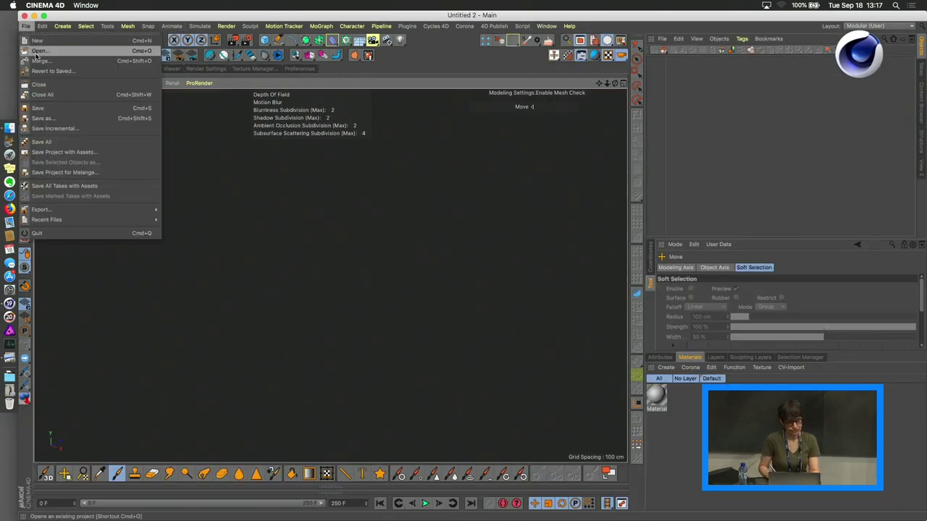
pyautogui.click(39, 52)
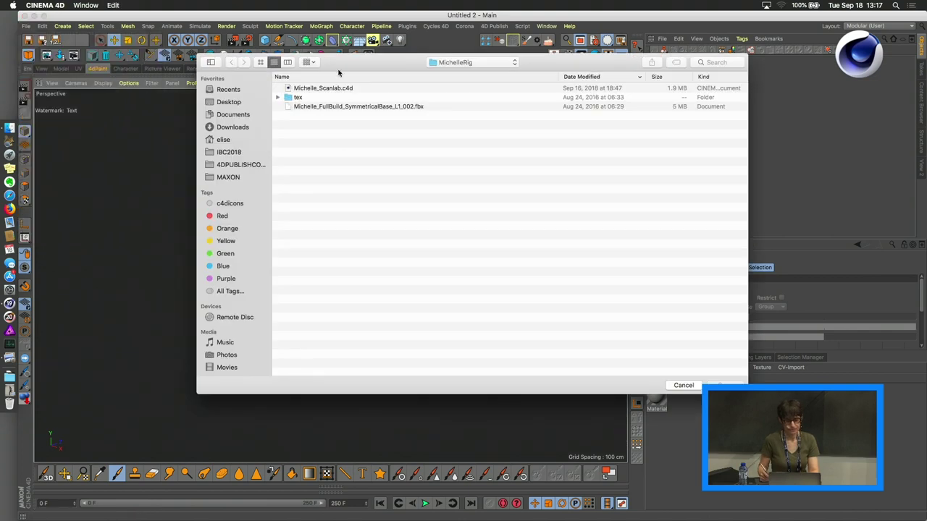
pyautogui.click(443, 63)
pyautogui.click(458, 73)
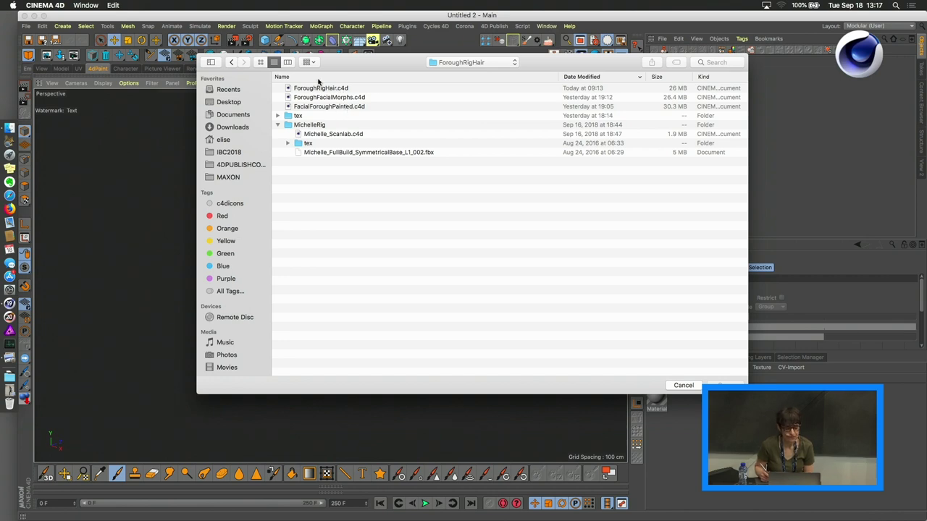
pyautogui.click(324, 89)
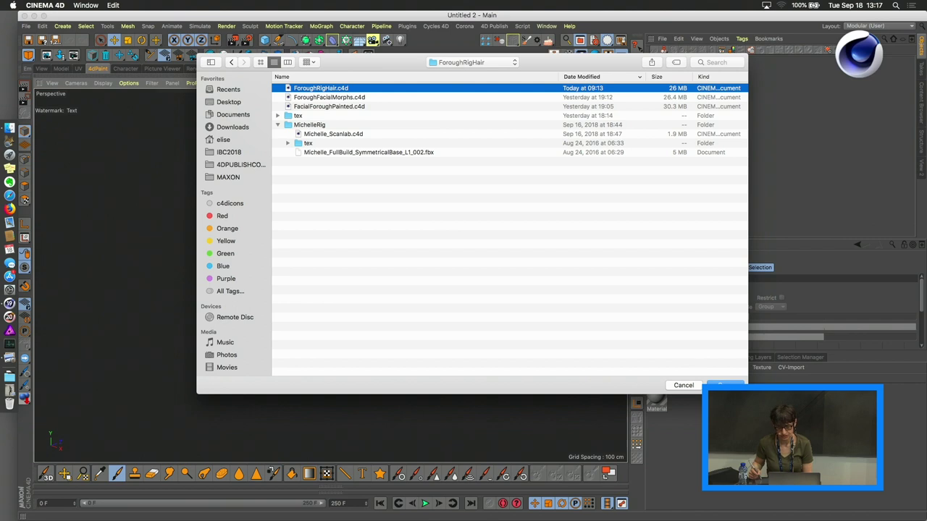
pyautogui.click(726, 385)
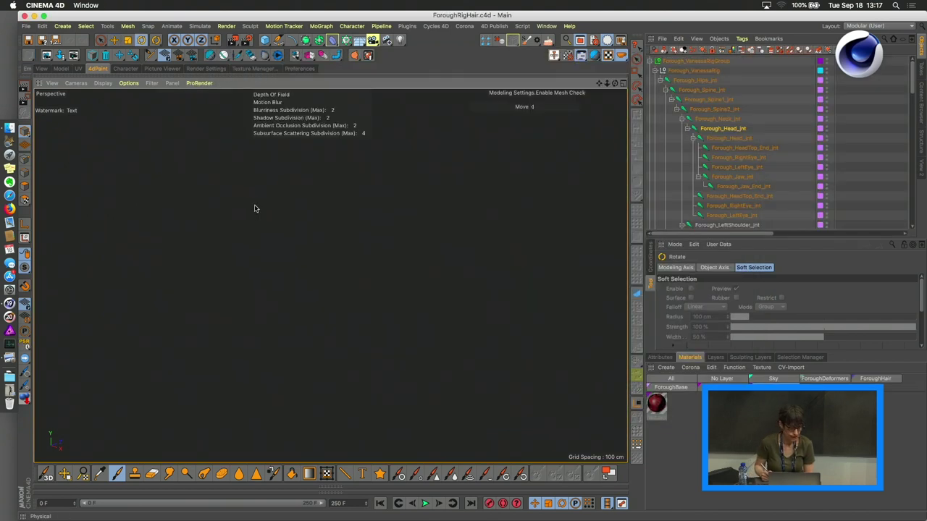
pyautogui.click(655, 62)
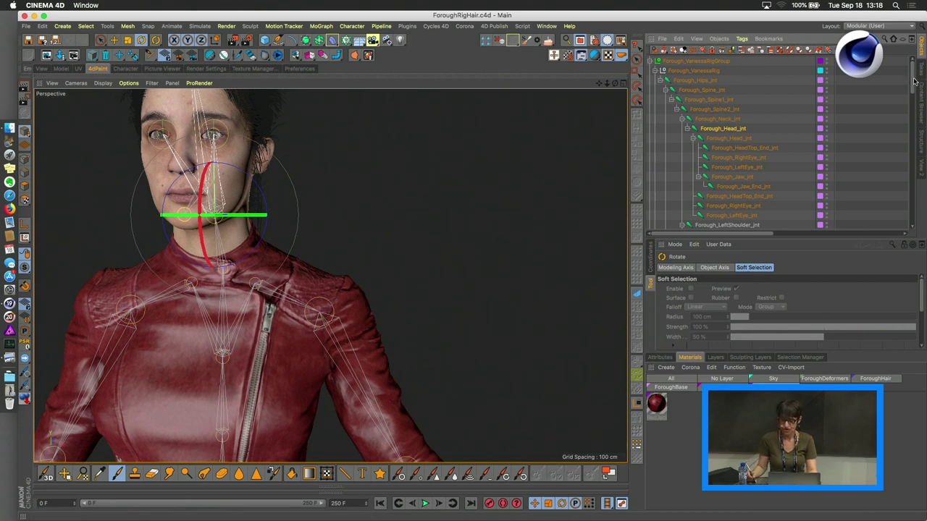
pyautogui.moveTo(915, 82); pyautogui.dragTo(916, 214)
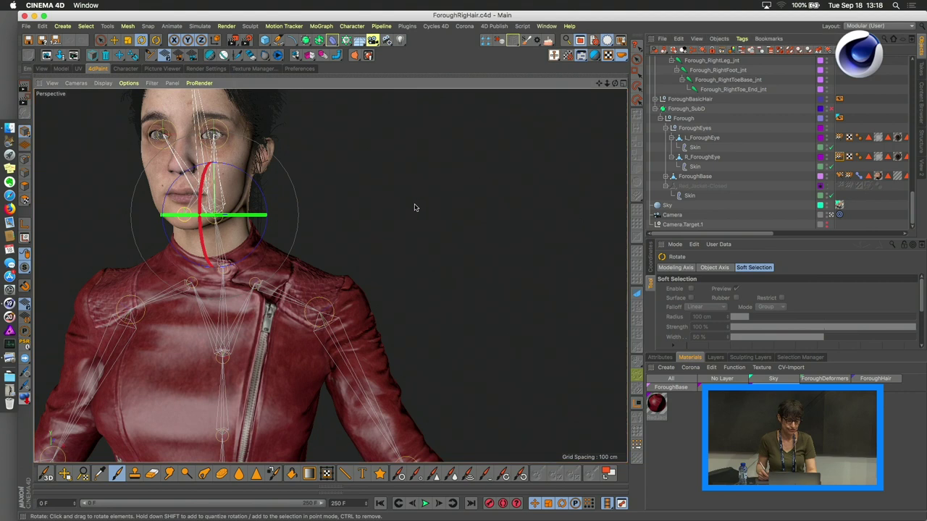
pyautogui.keyDown('alt'); pyautogui.moveTo(408, 210); pyautogui.dragTo(404, 189); pyautogui.keyUp('alt')
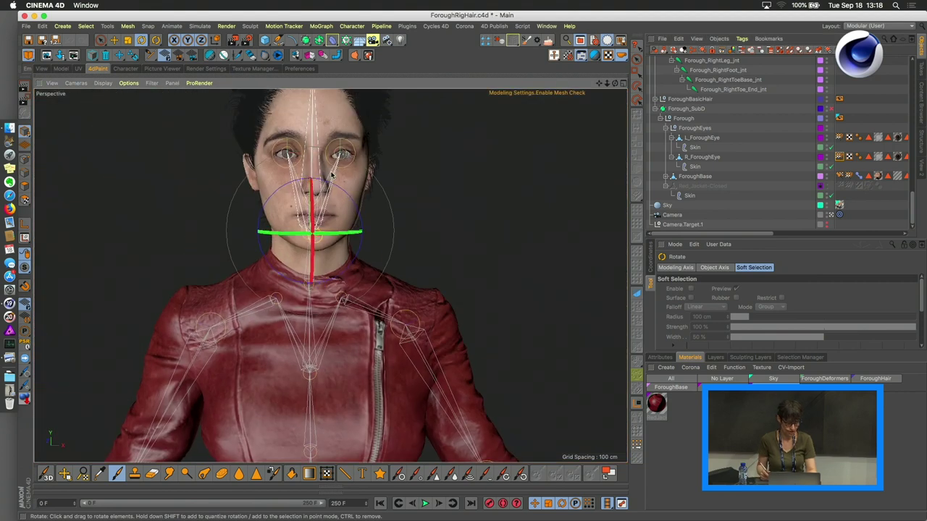
pyautogui.keyDown('alt'); pyautogui.moveTo(337, 174); pyautogui.dragTo(458, 214); pyautogui.keyUp('alt')
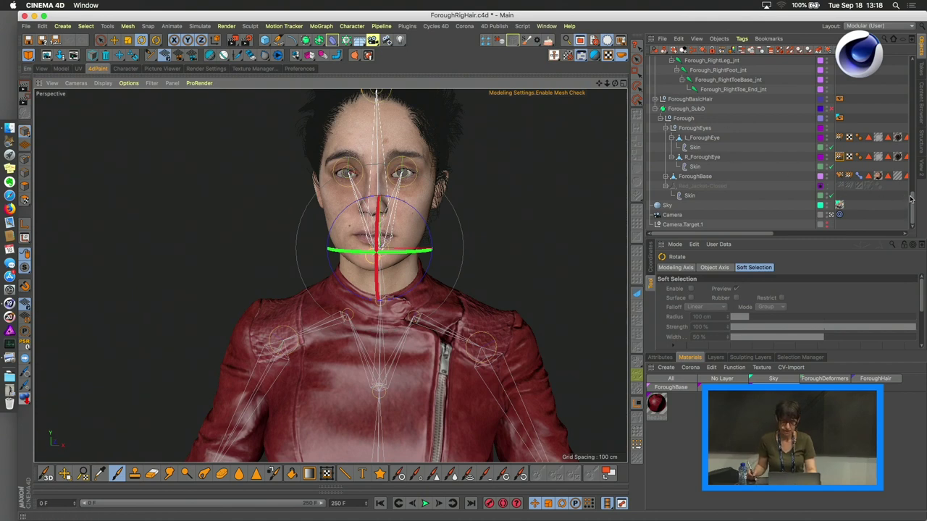
pyautogui.scroll(3, 912, 197)
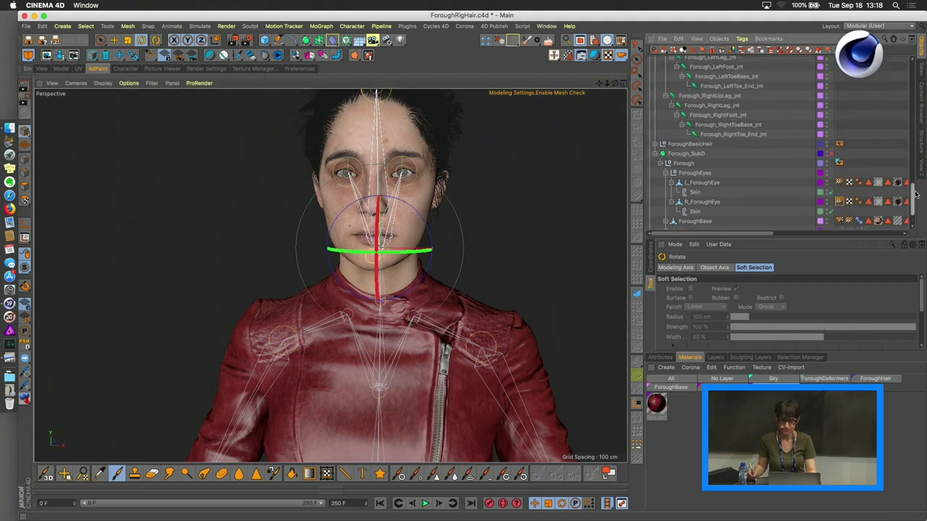
pyautogui.moveTo(915, 197); pyautogui.dragTo(748, 99)
pyautogui.click(748, 90)
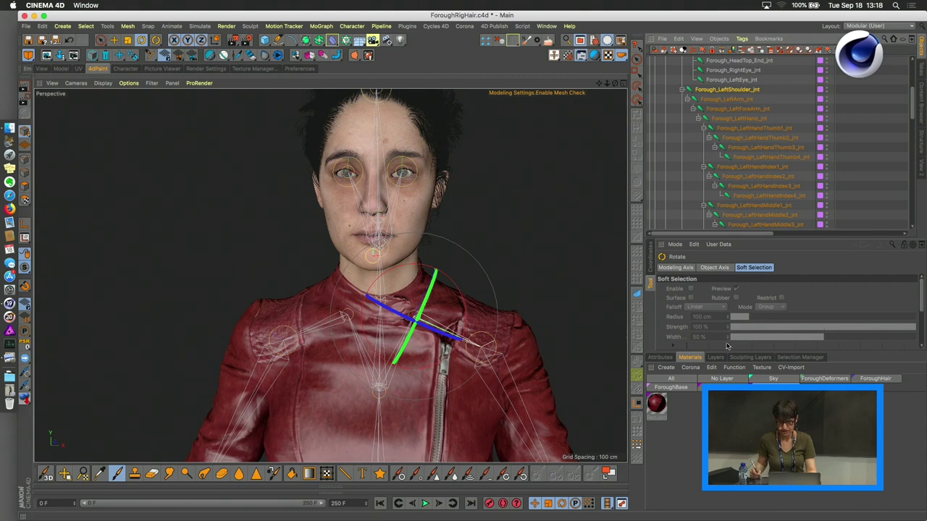
pyautogui.click(660, 358)
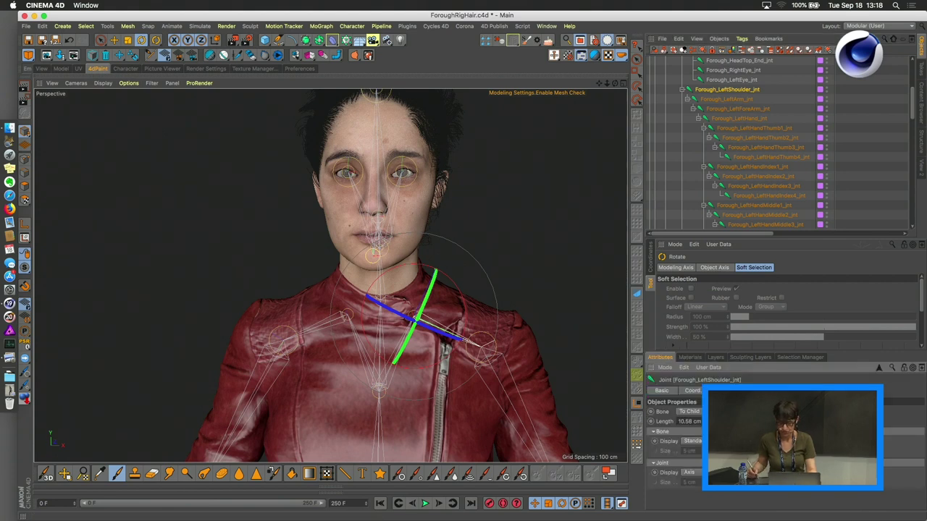
pyautogui.click(692, 391)
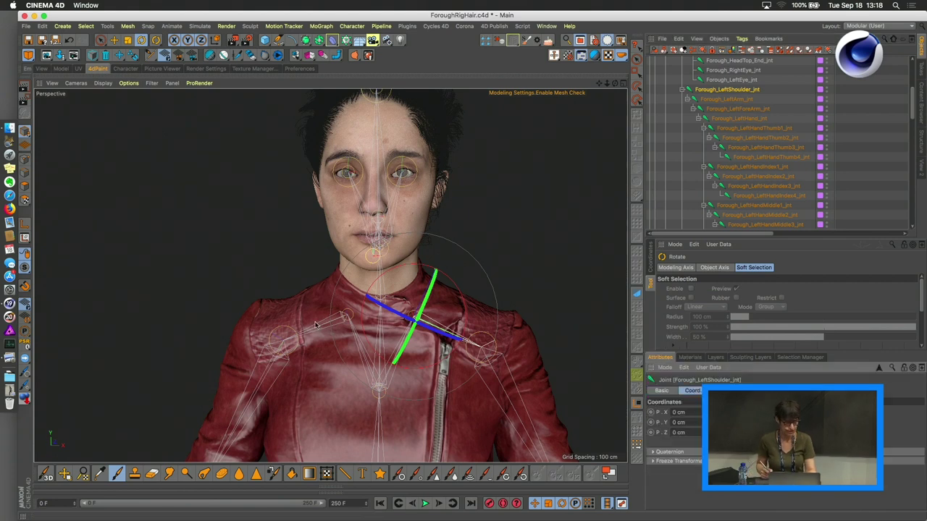
pyautogui.keyDown('alt'); pyautogui.moveTo(521, 272); pyautogui.dragTo(463, 267); pyautogui.keyUp('alt')
pyautogui.click(24, 340)
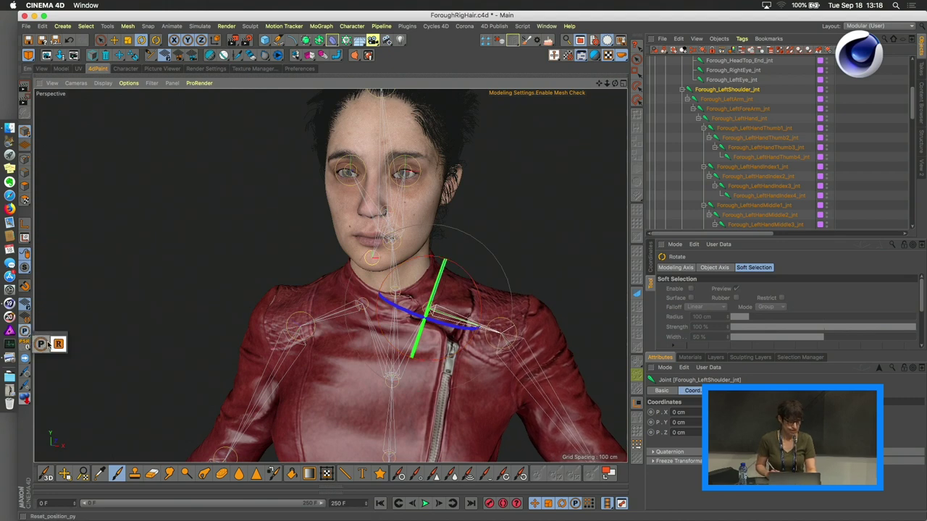
pyautogui.click(58, 343)
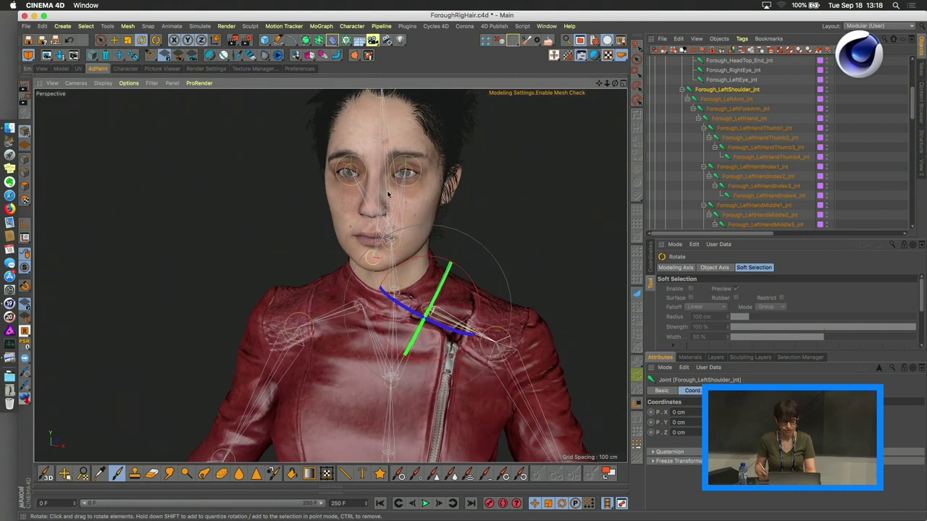
pyautogui.keyDown('alt'); pyautogui.moveTo(387, 194); pyautogui.dragTo(377, 250); pyautogui.keyUp('alt')
pyautogui.keyDown('alt'); pyautogui.moveTo(395, 202); pyautogui.dragTo(409, 213); pyautogui.keyUp('alt')
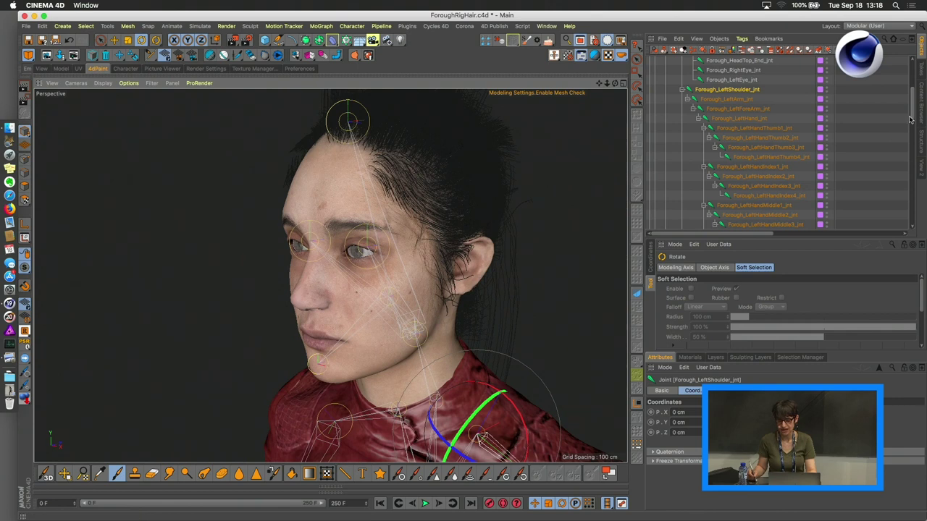
pyautogui.scroll(1, 915, 110)
pyautogui.scroll(5, 914, 110)
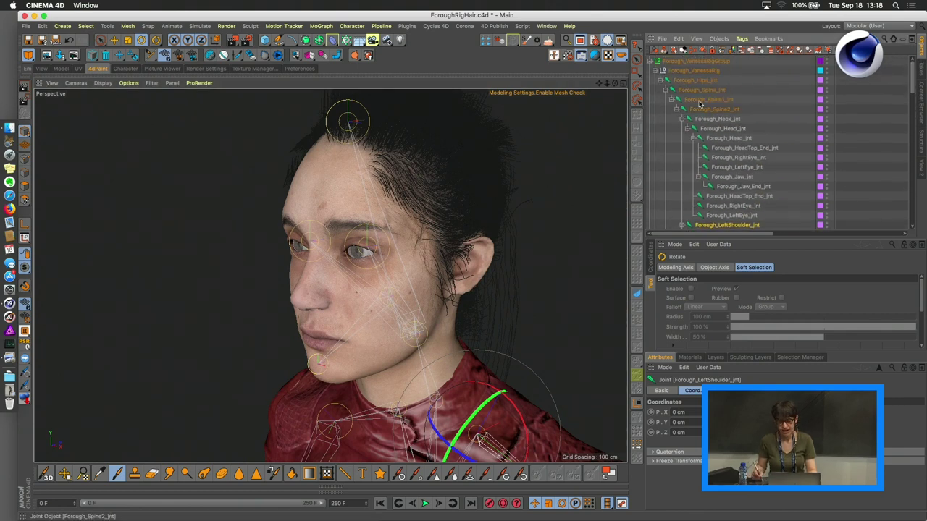
# Collapse the Forough_VanessaRig hierarchy and expand ForoughBasicHair to list its hair objects
pyautogui.click(651, 61)
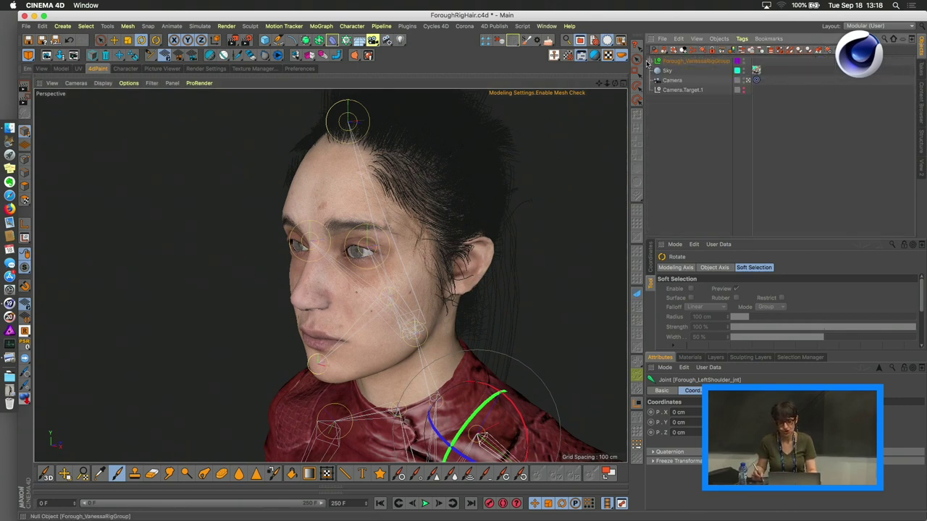
pyautogui.click(655, 61)
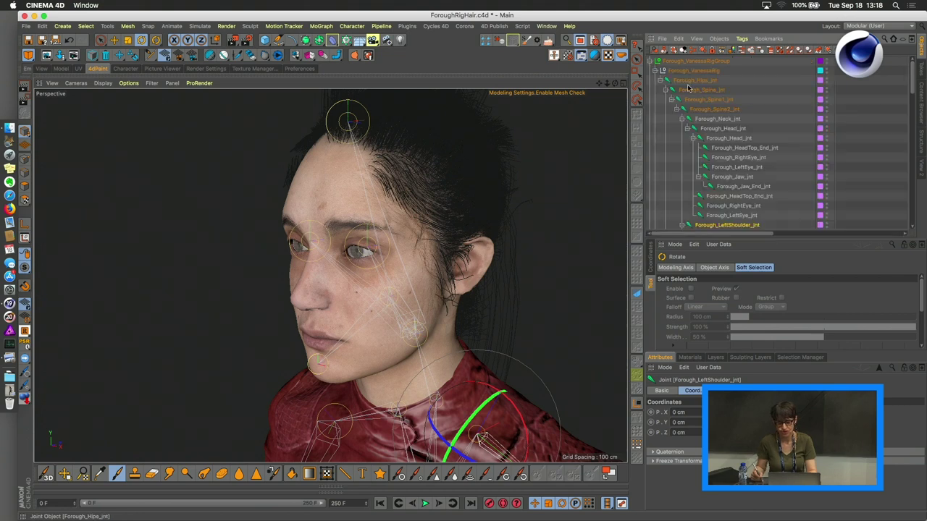
pyautogui.click(651, 74)
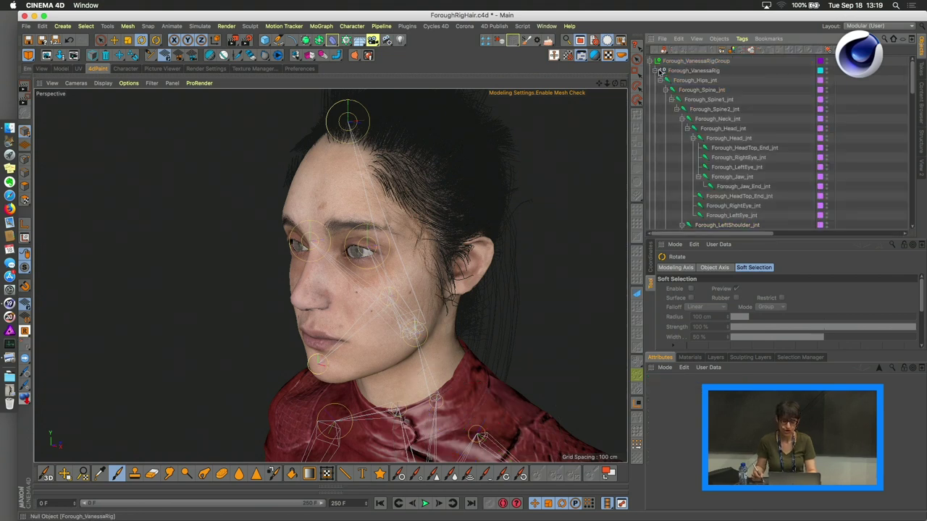
pyautogui.click(653, 70)
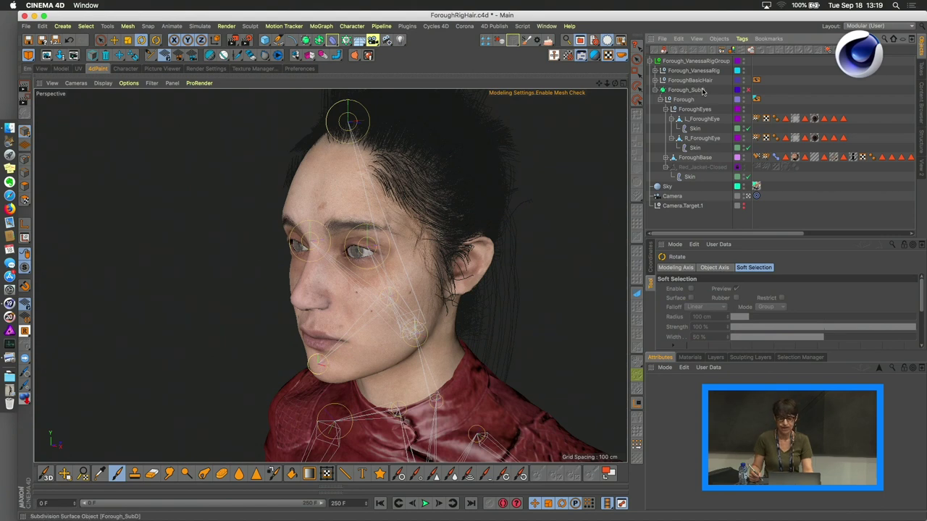
pyautogui.click(657, 81)
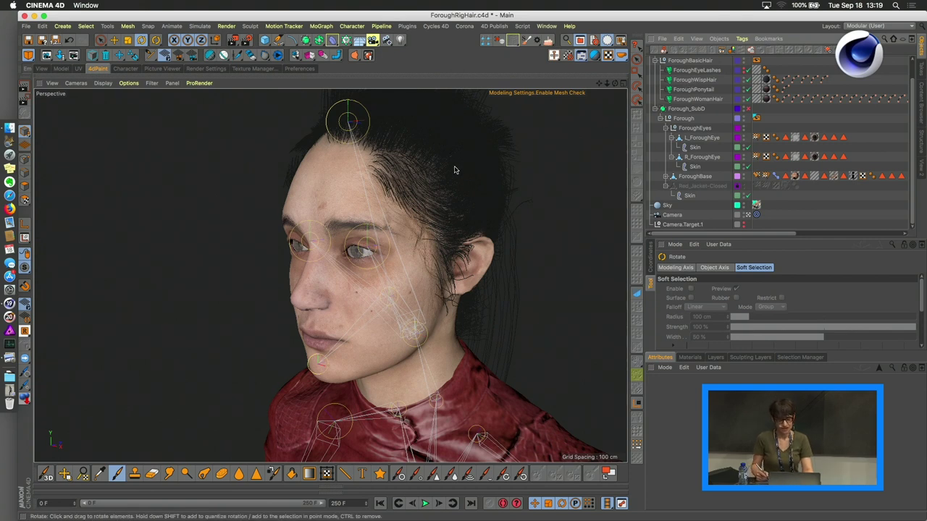
# Select ForoughWispHair and orbit around the head to inspect its guides
pyautogui.keyDown('alt'); pyautogui.moveTo(460, 173); pyautogui.dragTo(441, 183); pyautogui.keyUp('alt')
pyautogui.keyDown('alt'); pyautogui.moveTo(322, 187); pyautogui.dragTo(363, 184); pyautogui.keyUp('alt')
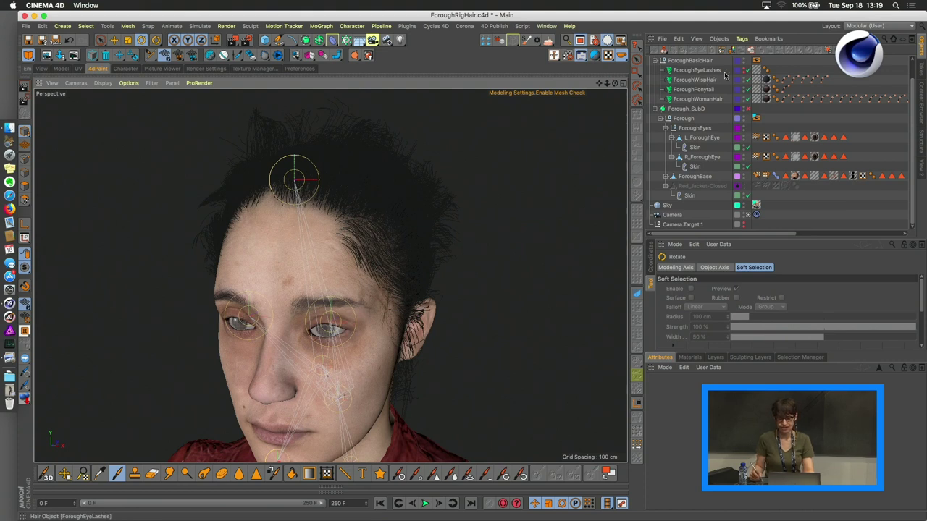
pyautogui.click(695, 80)
pyautogui.keyDown('alt'); pyautogui.moveTo(513, 209); pyautogui.dragTo(477, 217); pyautogui.keyUp('alt')
pyautogui.keyDown('alt'); pyautogui.moveTo(516, 172); pyautogui.dragTo(503, 197); pyautogui.keyUp('alt')
# Show ForoughWomanHair's guide settings (20354 guides, 9 cm) and orbit around the head
pyautogui.click(702, 98)
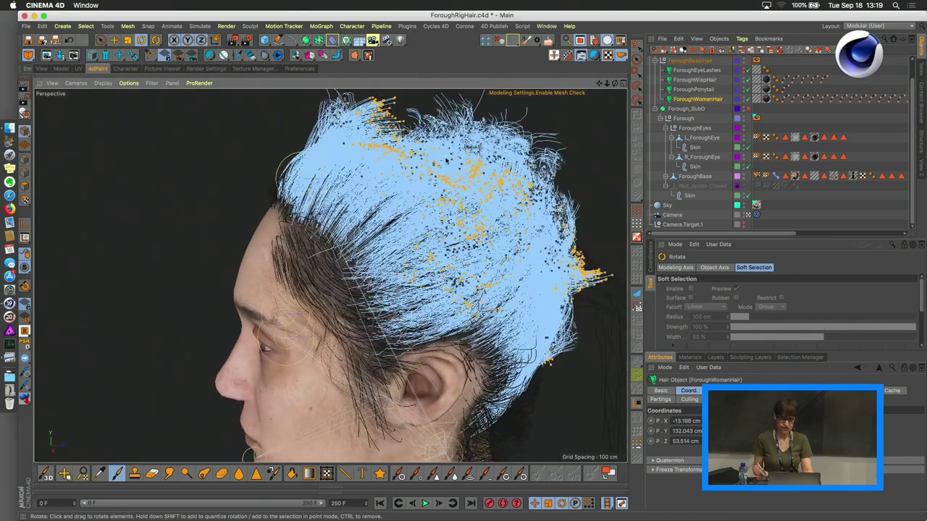
pyautogui.click(718, 390)
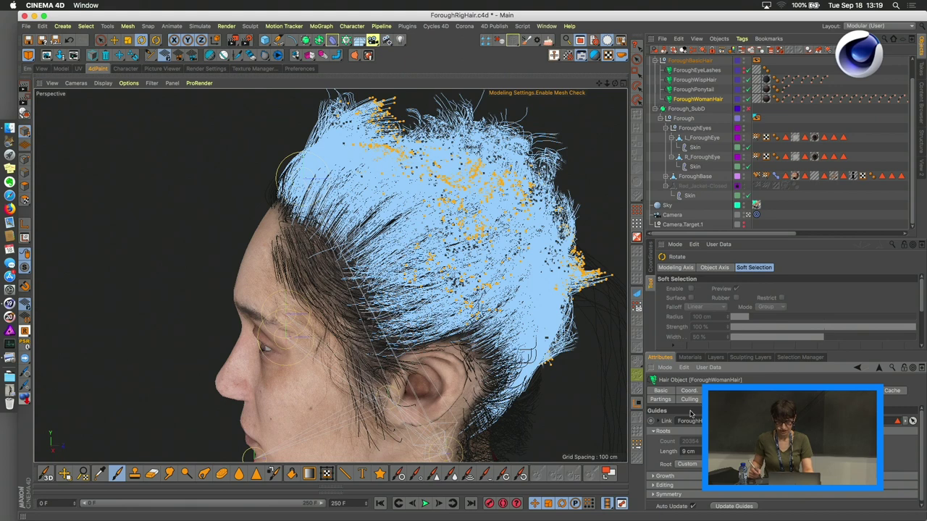
pyautogui.keyDown('alt'); pyautogui.moveTo(477, 194); pyautogui.dragTo(452, 203); pyautogui.keyUp('alt')
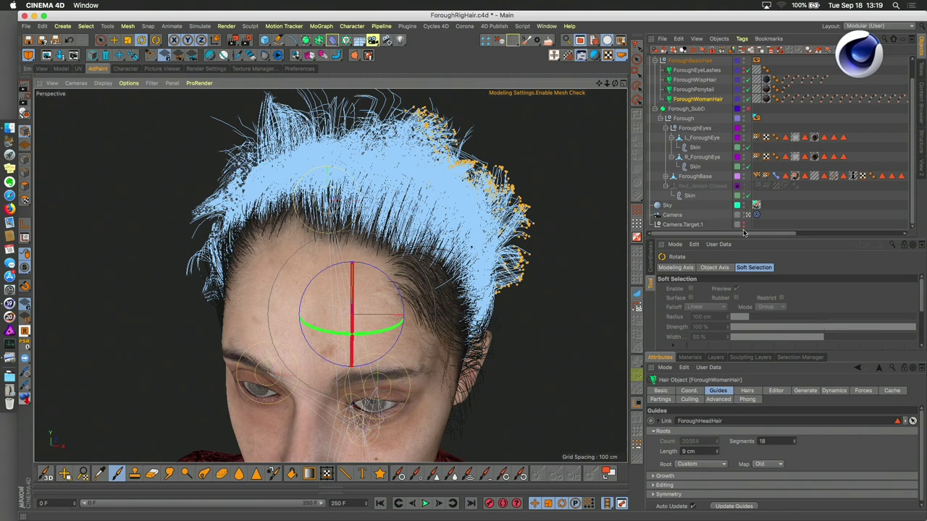
pyautogui.moveTo(743, 232); pyautogui.dragTo(781, 232)
pyautogui.keyDown('alt'); pyautogui.moveTo(377, 289); pyautogui.dragTo(304, 279); pyautogui.keyUp('alt')
pyautogui.keyDown('alt'); pyautogui.moveTo(505, 233); pyautogui.dragTo(322, 210); pyautogui.keyUp('alt')
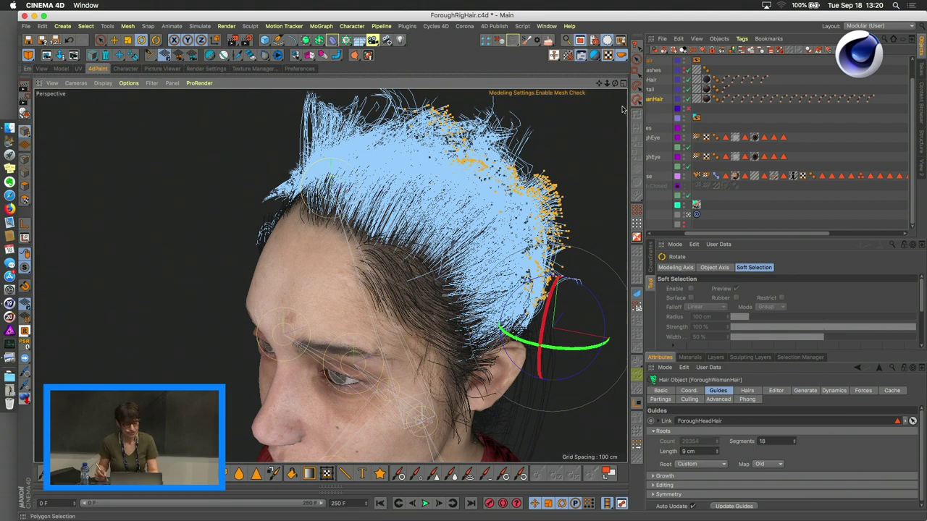
# In the Character layout, set up the Add Guides tool with Count 1 and Interpolated off
pyautogui.click(125, 68)
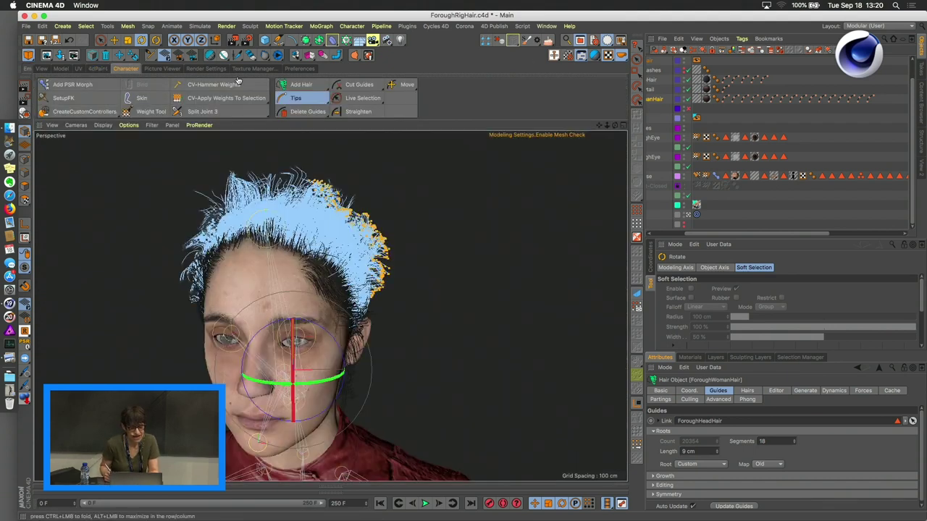
pyautogui.click(325, 115)
pyautogui.click(355, 126)
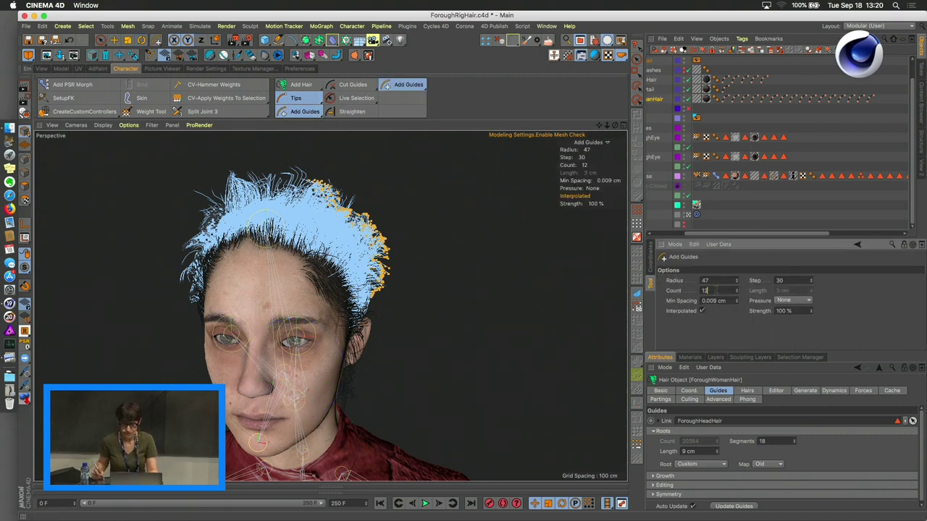
pyautogui.doubleClick(714, 290)
pyautogui.write('1')
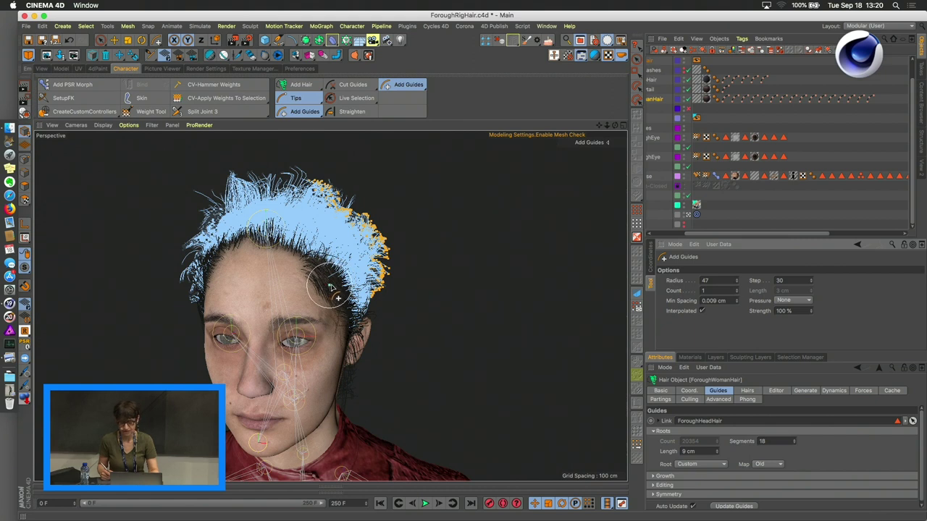
pyautogui.click(701, 310)
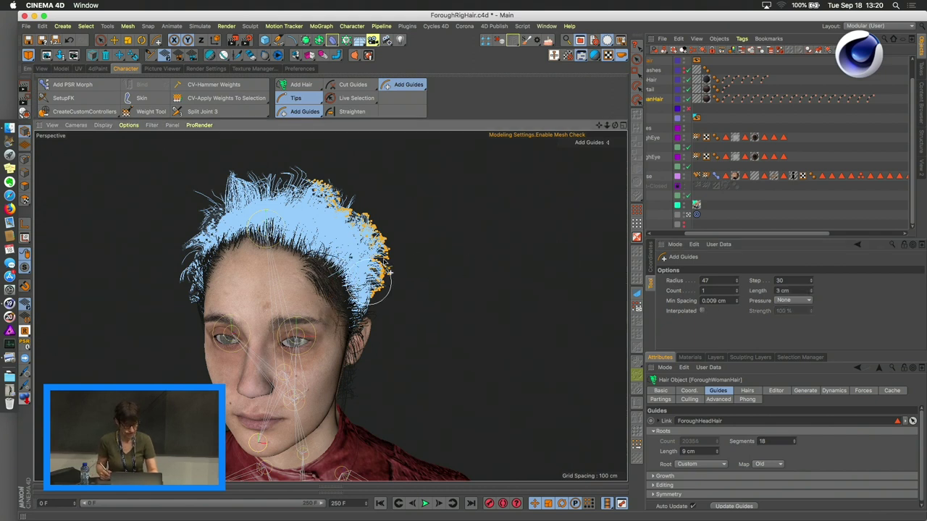
# Brush guides onto the head, then restore Count 12 with Interpolated and add more guides
pyautogui.keyDown('alt'); pyautogui.moveTo(391, 269); pyautogui.dragTo(480, 273); pyautogui.keyUp('alt')
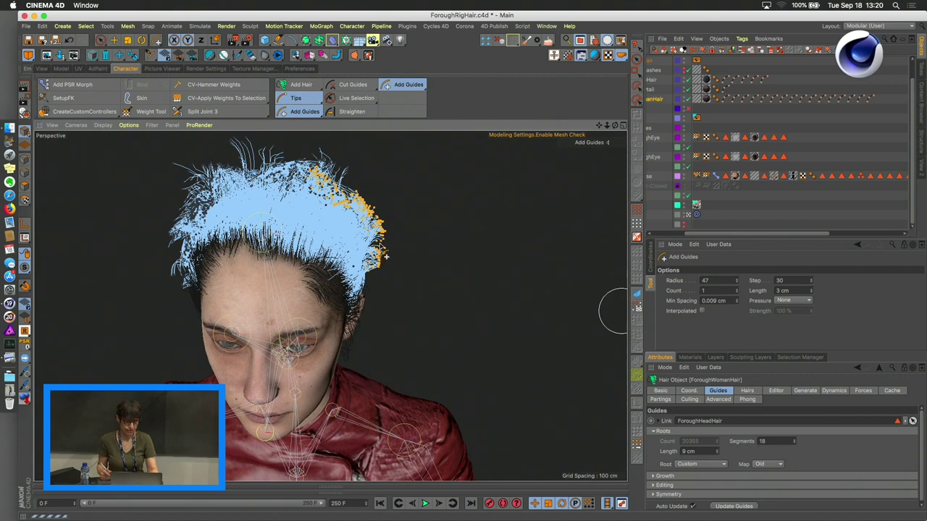
pyautogui.keyDown('alt'); pyautogui.moveTo(471, 273); pyautogui.dragTo(353, 251); pyautogui.keyUp('alt')
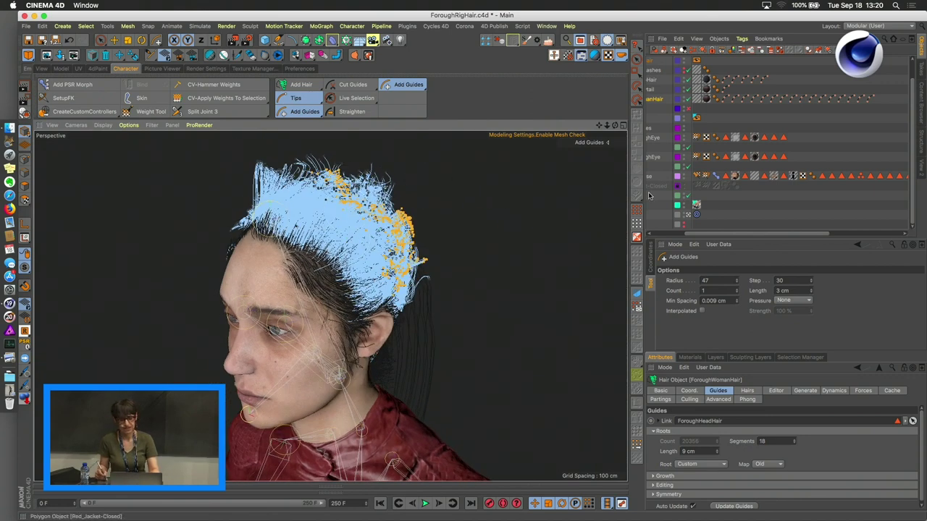
pyautogui.keyDown('alt'); pyautogui.moveTo(382, 273); pyautogui.dragTo(457, 268); pyautogui.keyUp('alt')
pyautogui.doubleClick(724, 290)
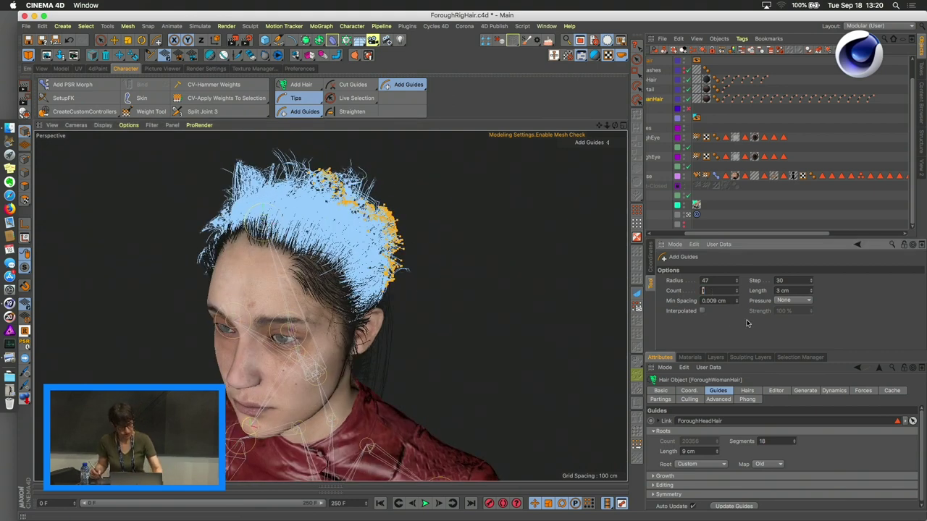
pyautogui.write('12')
pyautogui.click(701, 311)
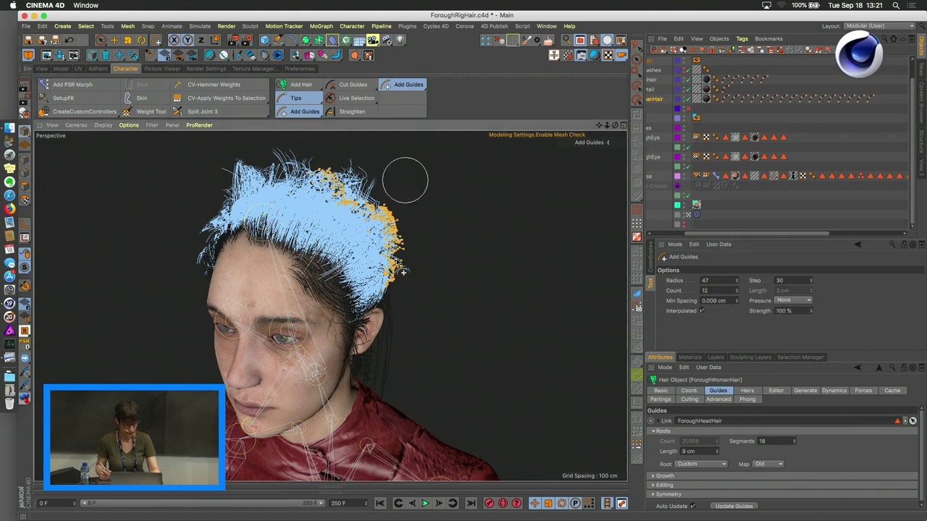
pyautogui.keyDown('alt'); pyautogui.moveTo(369, 272); pyautogui.dragTo(486, 246); pyautogui.keyUp('alt')
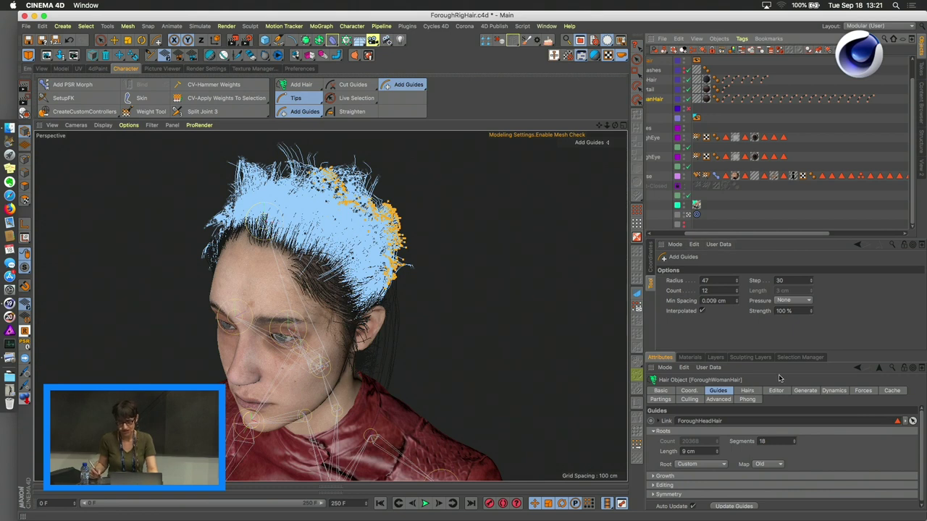
# Review ForoughWomanHair's Hairs, Guides and Editor display settings without changes
pyautogui.click(747, 392)
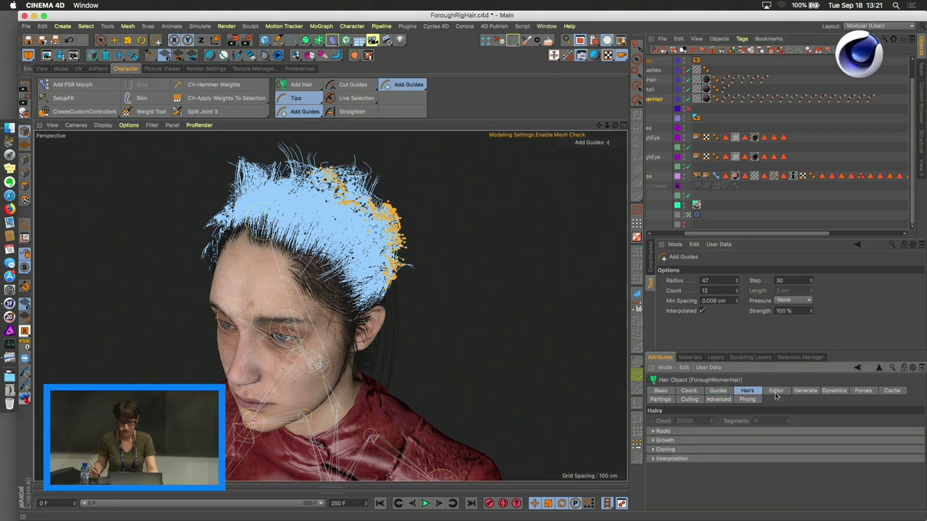
pyautogui.click(653, 431)
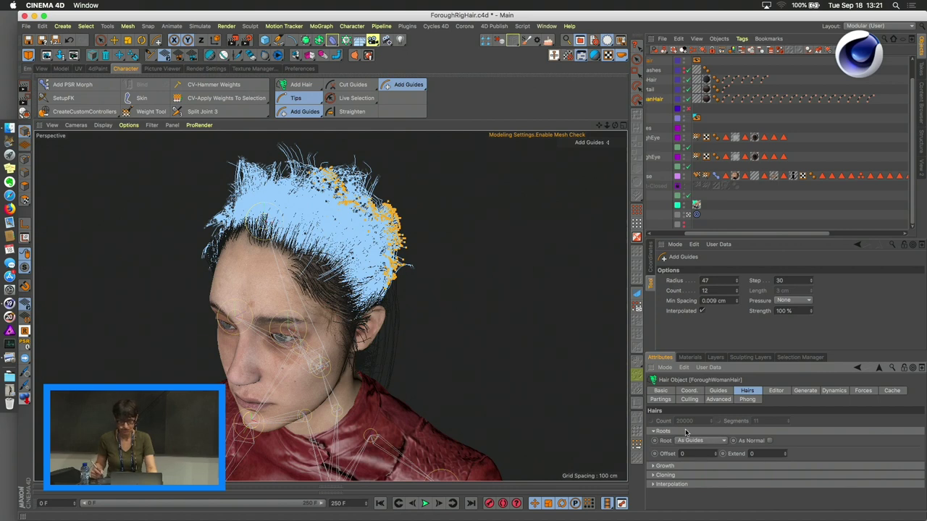
pyautogui.click(718, 391)
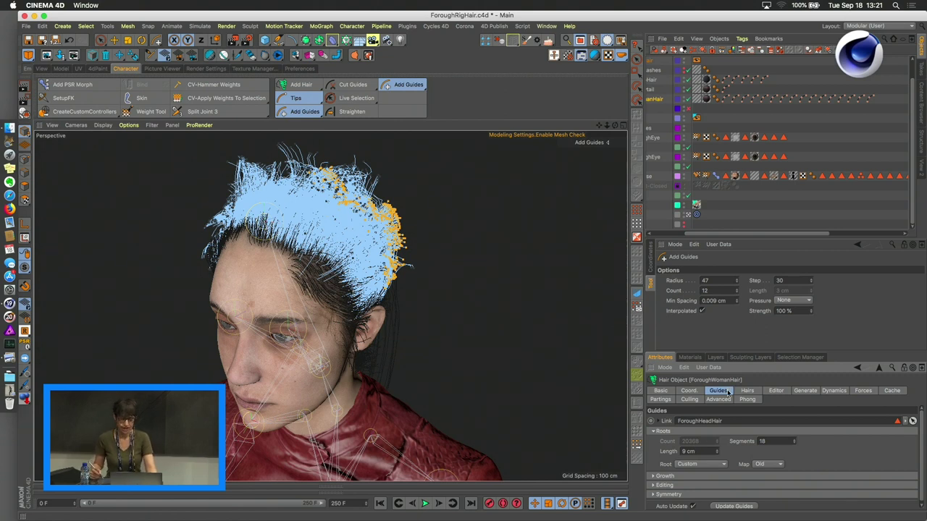
pyautogui.click(776, 391)
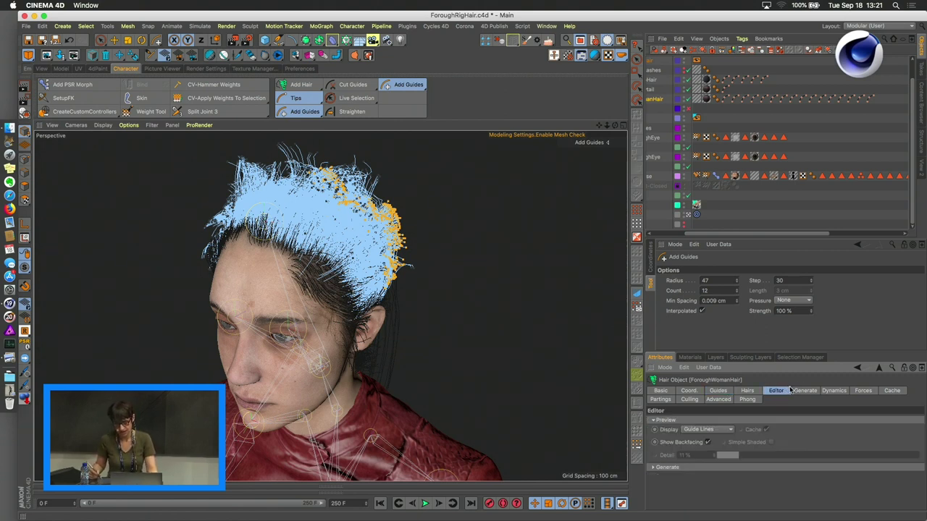
pyautogui.click(719, 430)
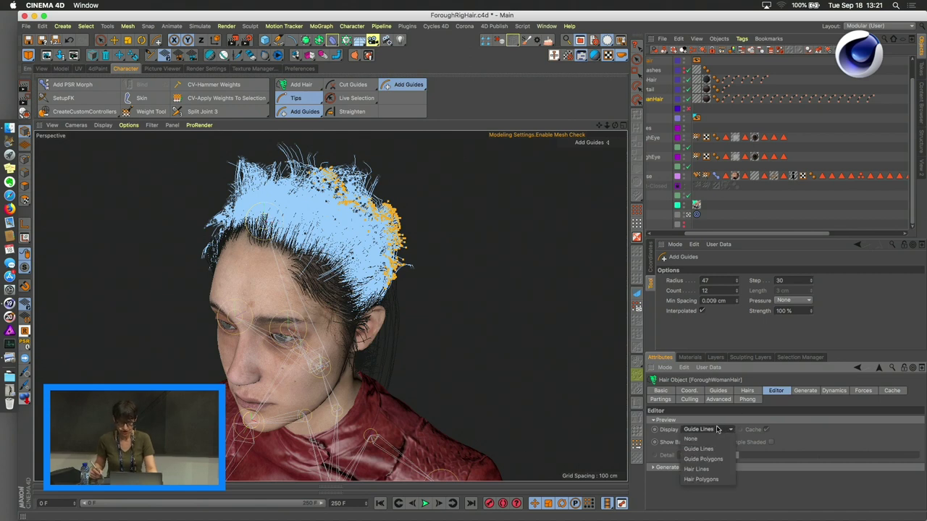
pyautogui.click(784, 385)
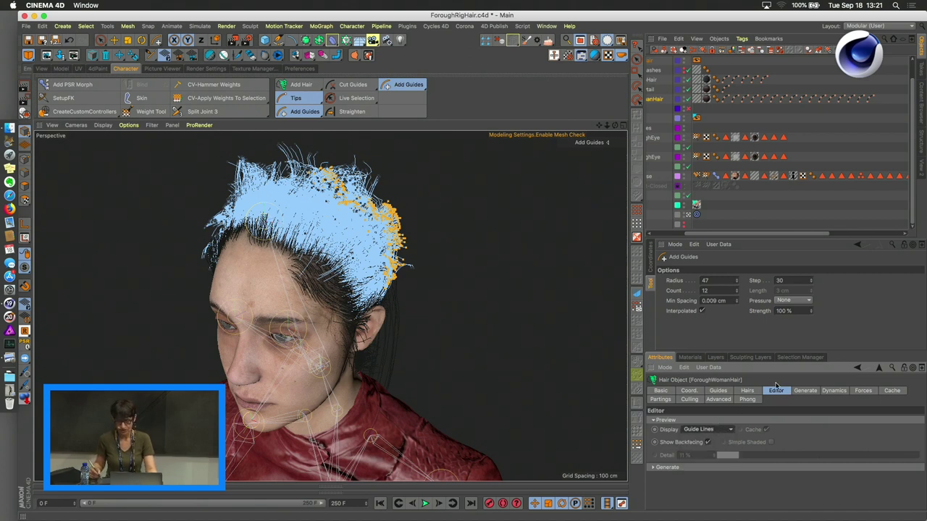
# Set ForoughWomanHair's Generate type to Circle
pyautogui.click(805, 391)
pyautogui.click(695, 433)
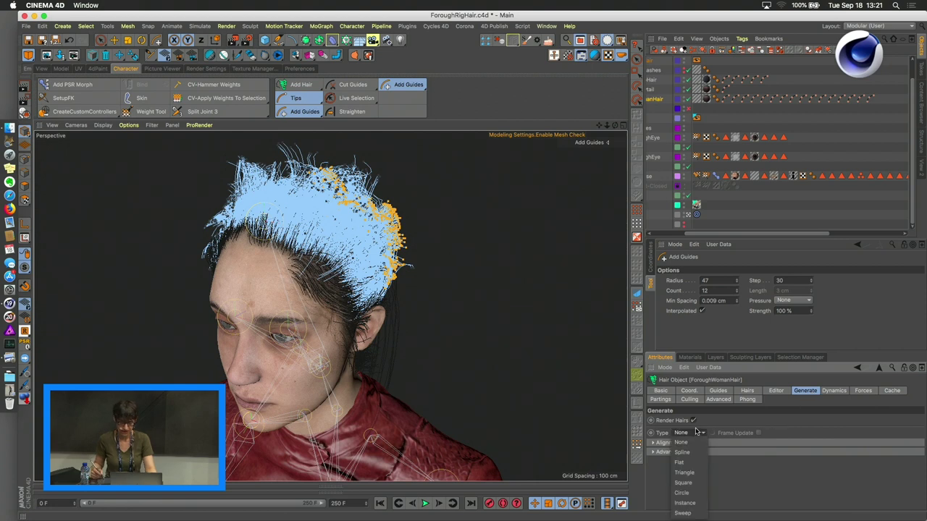
pyautogui.click(689, 492)
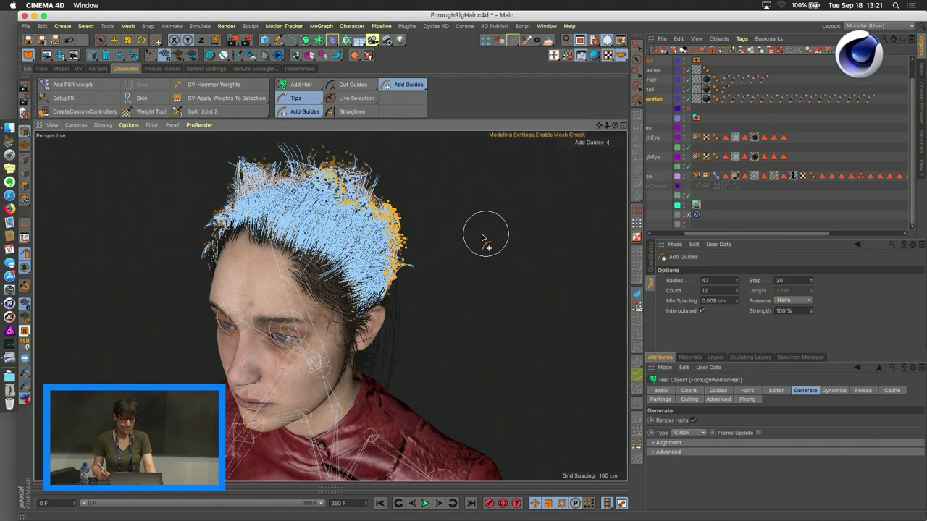
# Show ForoughWomanHair's hair in a left-profile view and expand the Add Guides options (radius 47, count 12)
pyautogui.click(679, 151)
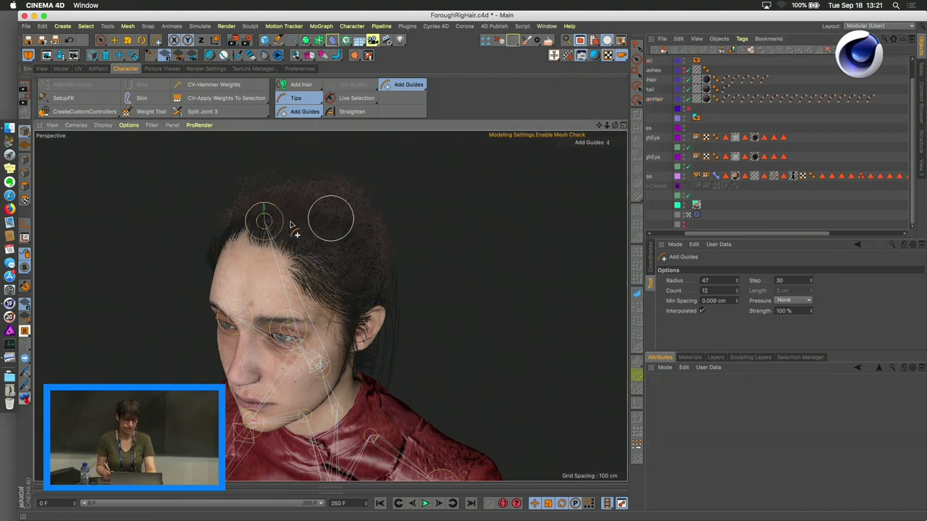
pyautogui.keyDown('alt'); pyautogui.moveTo(327, 235); pyautogui.dragTo(434, 231); pyautogui.keyUp('alt')
pyautogui.hscroll(-4, 695, 182)
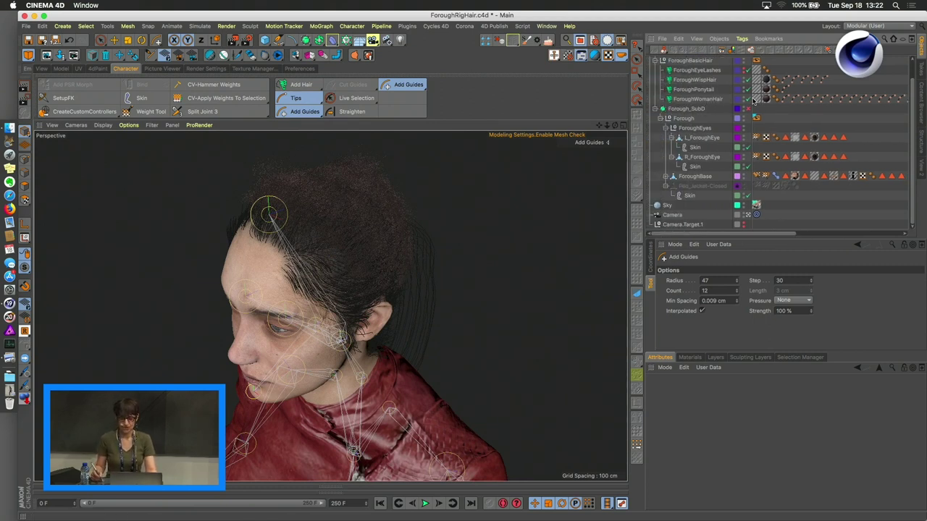
pyautogui.click(749, 99)
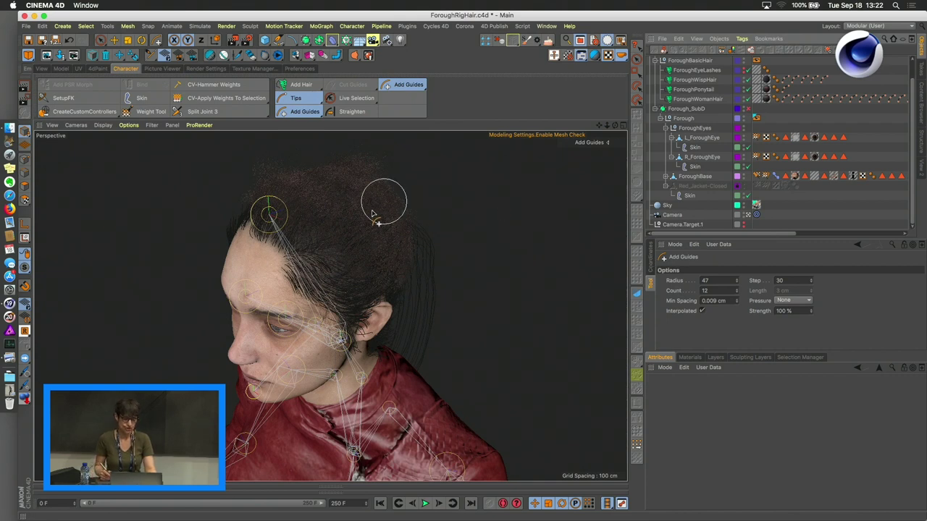
pyautogui.click(607, 142)
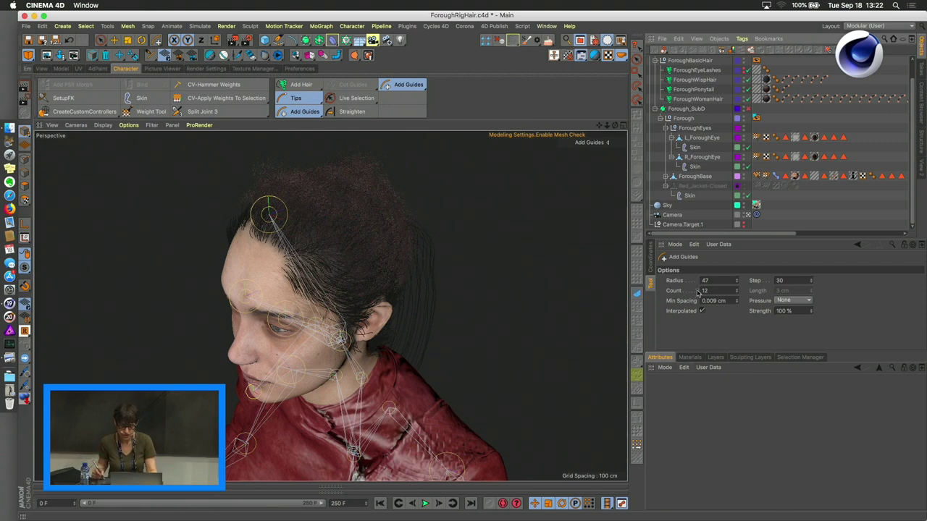
# Filter the Material Manager to the ForoughHair layer and open the ForoughWispHair material
pyautogui.click(690, 357)
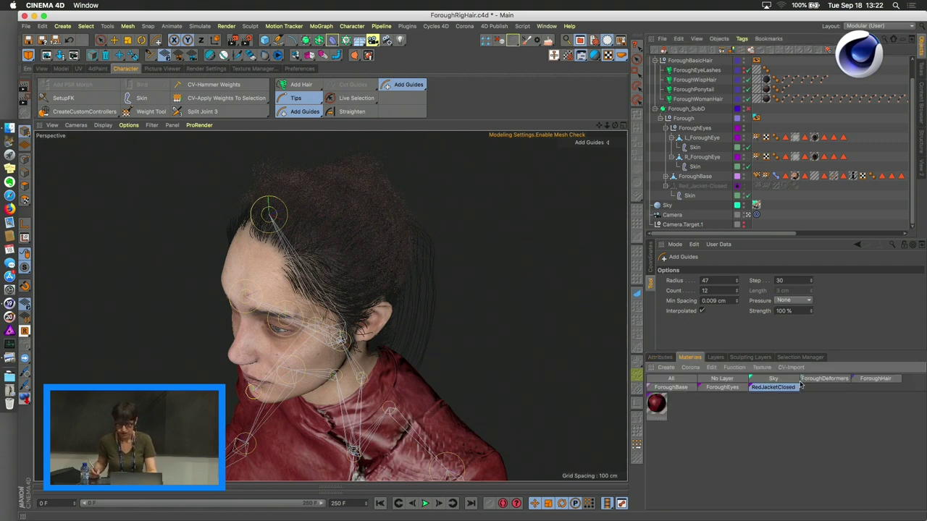
pyautogui.click(871, 382)
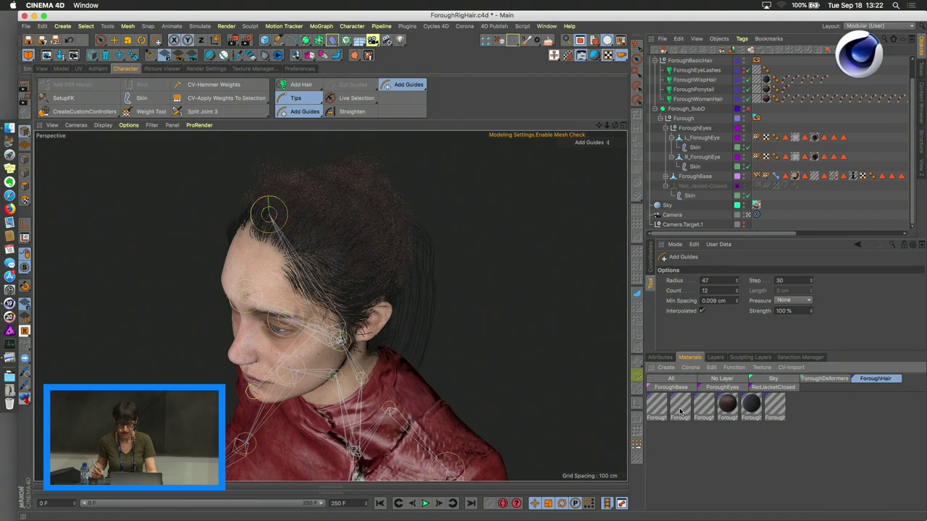
pyautogui.doubleClick(680, 410)
pyautogui.moveTo(438, 70); pyautogui.dragTo(807, 80)
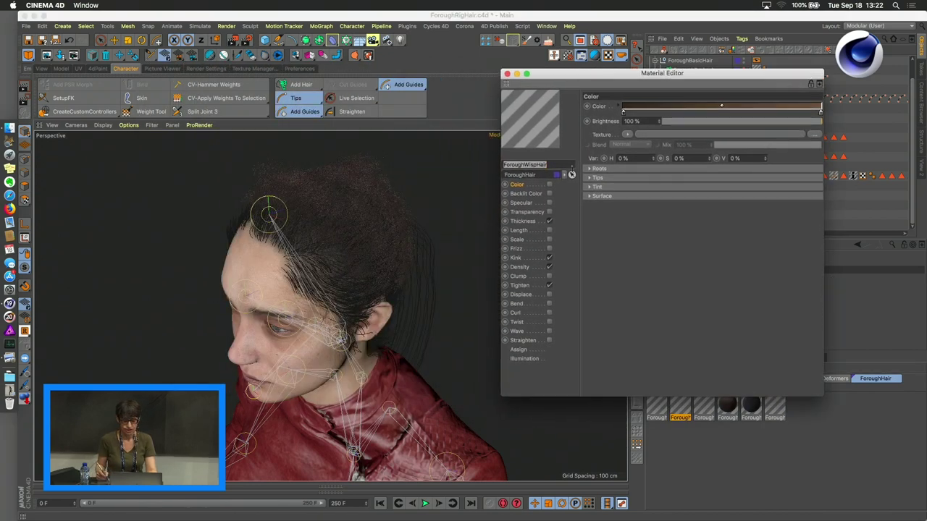
# Review the wisp material's Thickness, Kink and Tighten (10%) settings, then close the editor
pyautogui.click(521, 221)
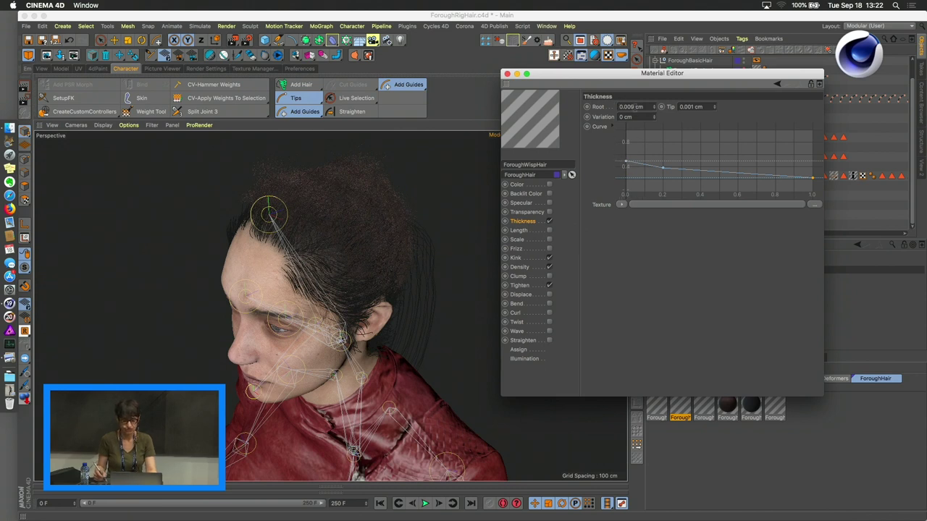
pyautogui.click(322, 235)
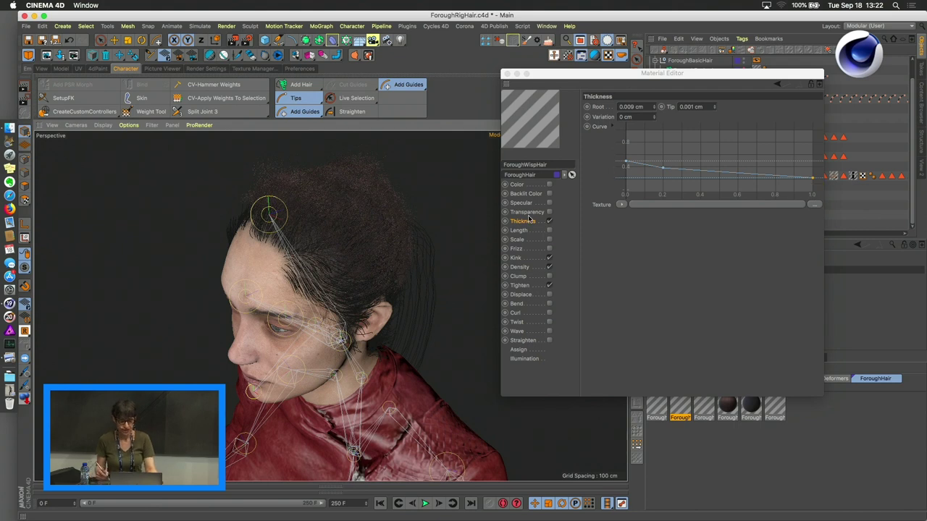
pyautogui.click(514, 257)
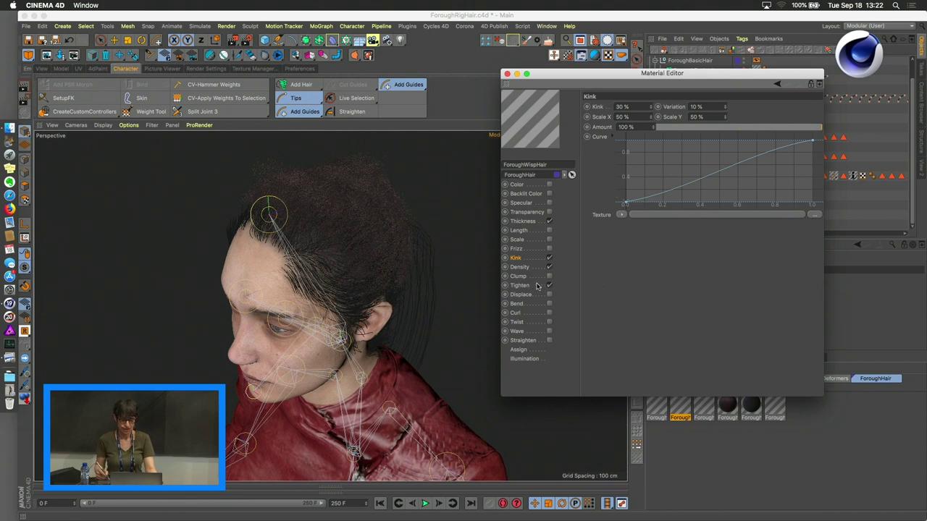
pyautogui.click(519, 285)
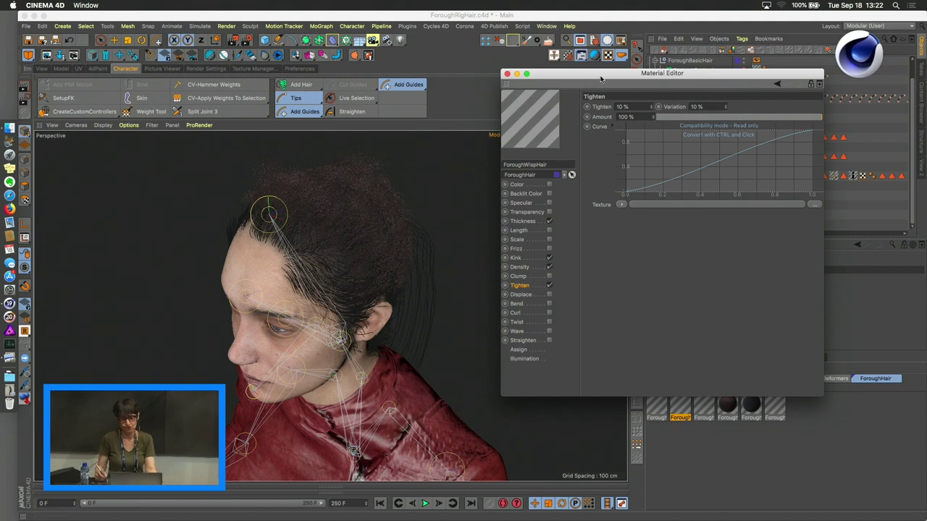
pyautogui.moveTo(601, 73); pyautogui.dragTo(606, 99)
pyautogui.click(524, 101)
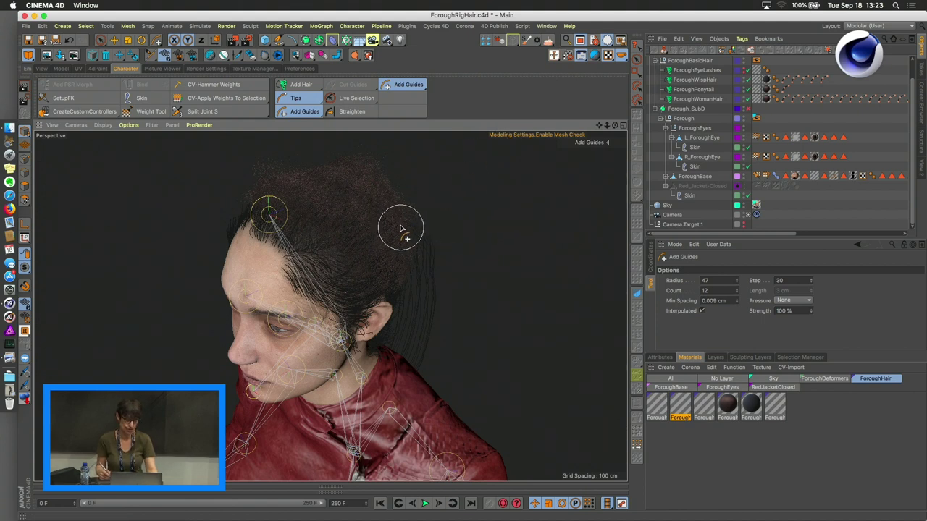
# From a front view, select ForoughBase and hide the joint and guide overlays in the viewport
pyautogui.keyDown('alt'); pyautogui.moveTo(402, 229); pyautogui.dragTo(377, 196); pyautogui.keyUp('alt')
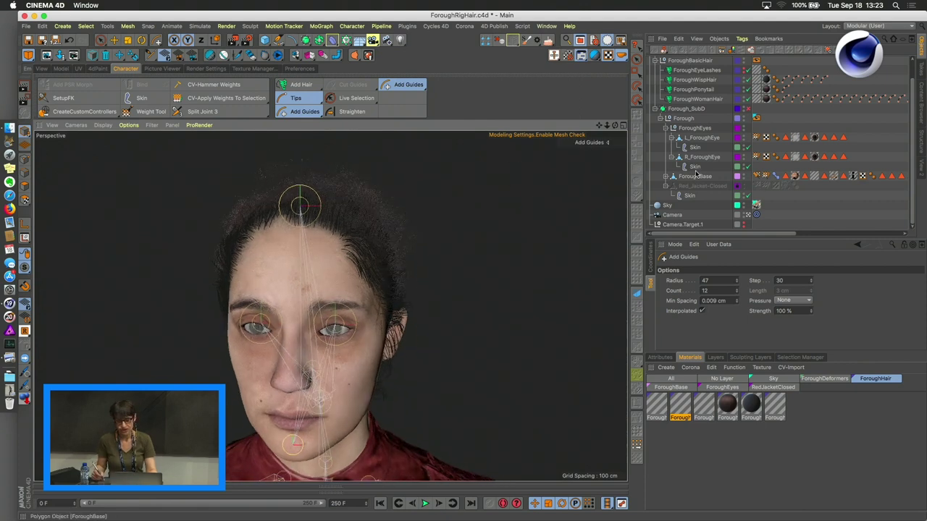
pyautogui.click(696, 175)
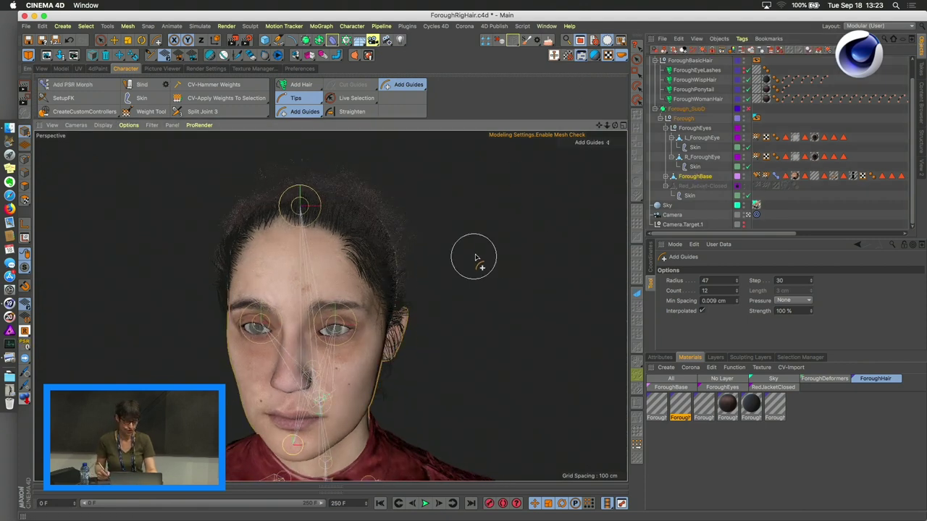
pyautogui.click(151, 125)
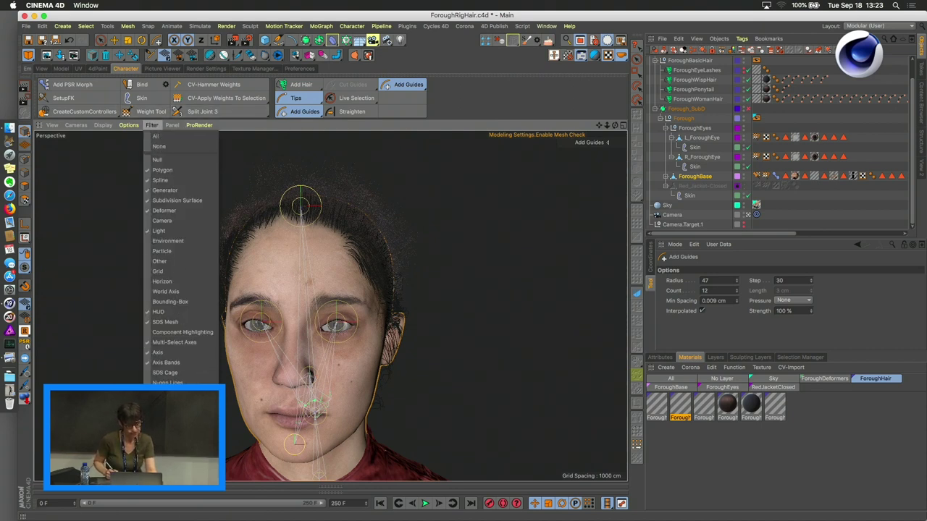
pyautogui.click(166, 402)
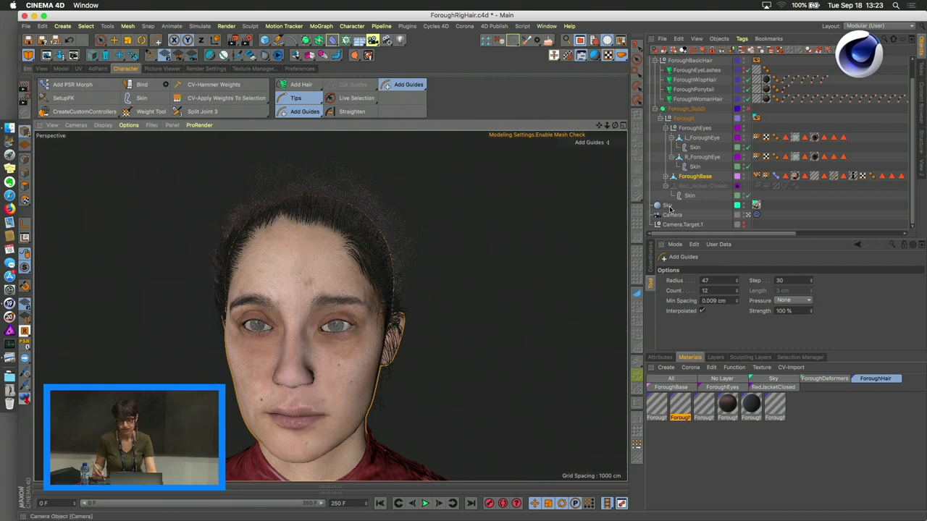
pyautogui.keyDown('alt'); pyautogui.moveTo(440, 279); pyautogui.dragTo(420, 281); pyautogui.keyUp('alt')
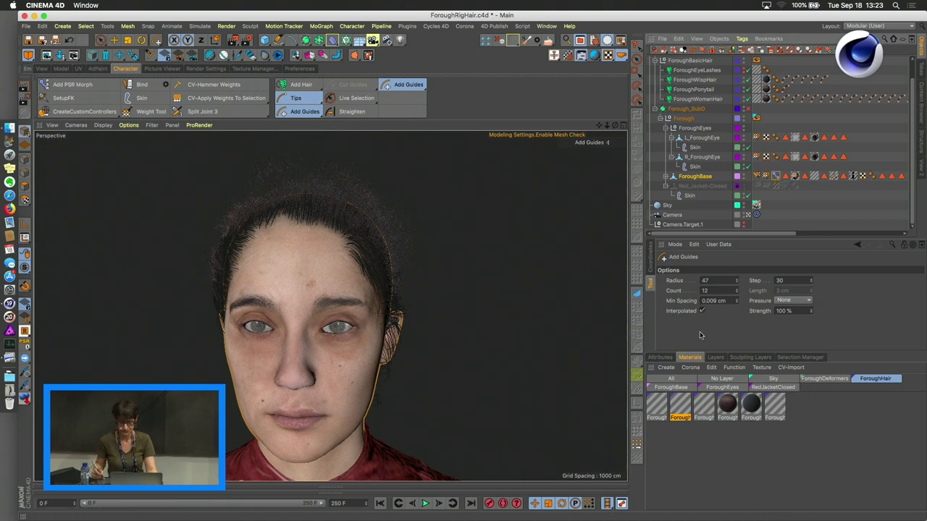
# Show the ForoughFacePoses Pose Morph sliders in a taller panel and zoom in on the face
pyautogui.click(660, 357)
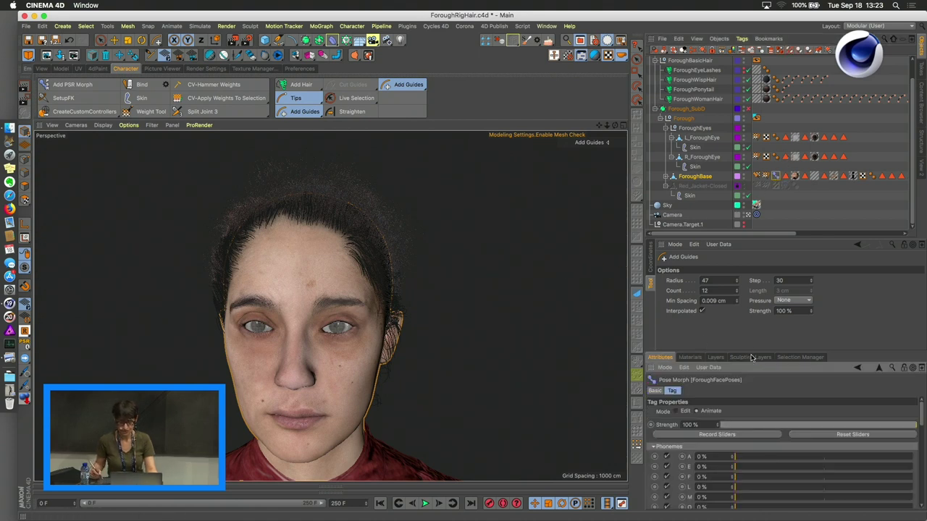
pyautogui.moveTo(754, 350); pyautogui.dragTo(753, 153)
pyautogui.keyDown('alt'); pyautogui.moveTo(427, 235); pyautogui.dragTo(413, 248); pyautogui.keyUp('alt')
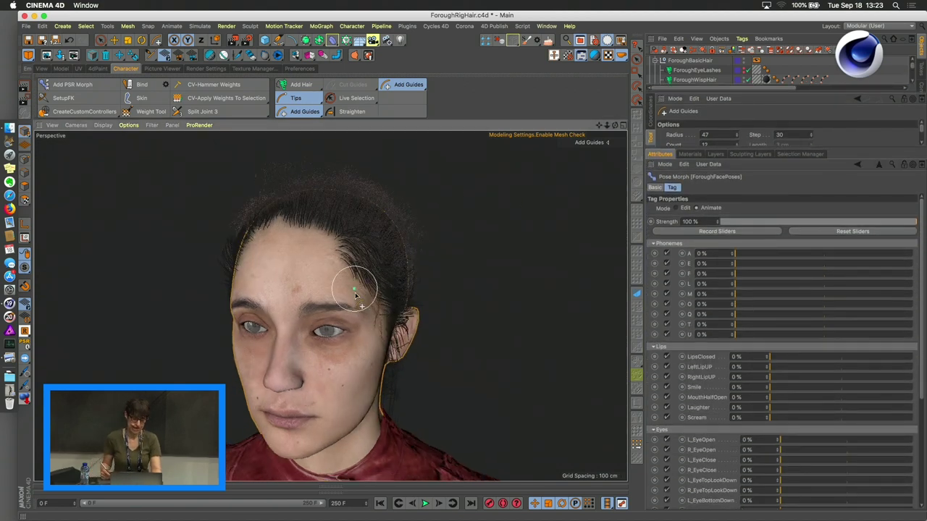
pyautogui.scroll(3, 407, 192)
pyautogui.keyDown('alt'); pyautogui.moveTo(519, 244); pyautogui.dragTo(527, 248); pyautogui.keyUp('alt')
# Raise the Phonemes A slider to 22% and enlarge the object list
pyautogui.moveTo(737, 255); pyautogui.dragTo(772, 255)
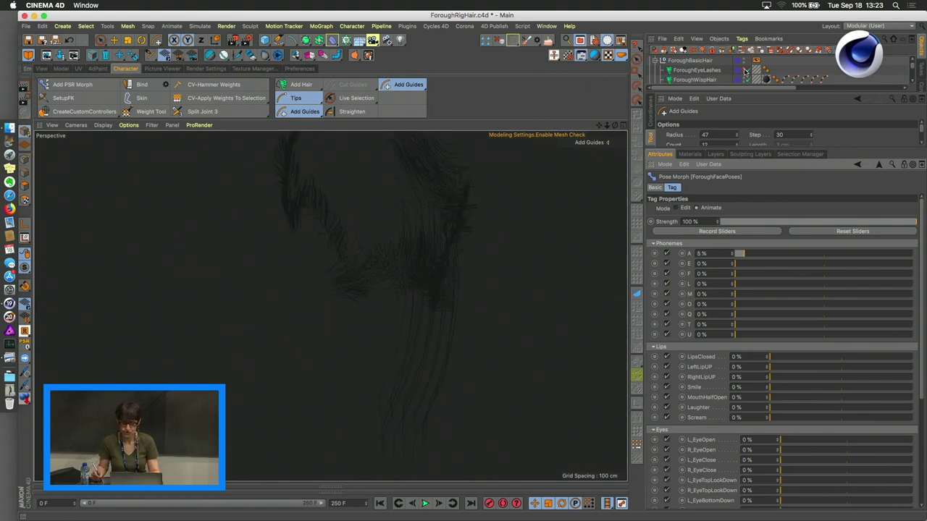
pyautogui.scroll(-3, 738, 73)
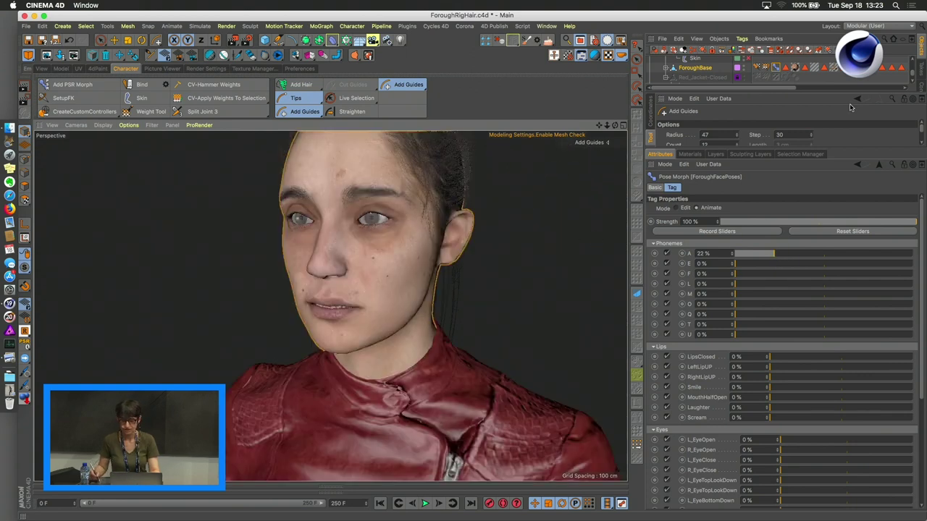
pyautogui.hscroll(5, 898, 76)
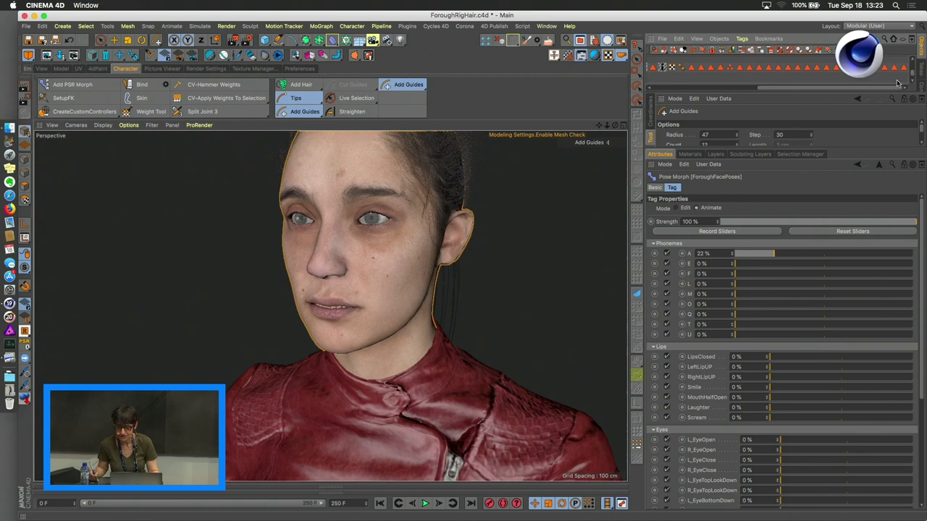
pyautogui.hscroll(3, 913, 79)
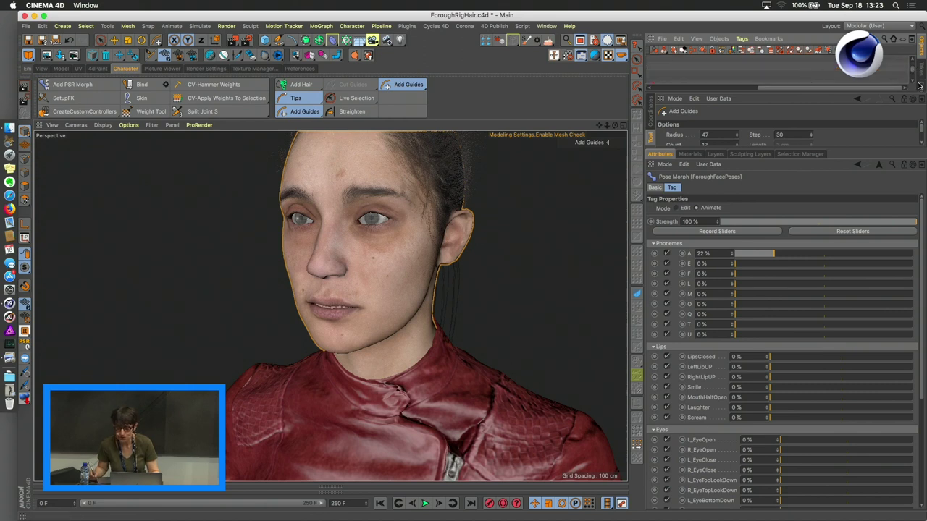
pyautogui.moveTo(876, 97); pyautogui.dragTo(884, 229)
pyautogui.scroll(1, 914, 149)
pyautogui.moveTo(777, 225); pyautogui.dragTo(693, 224)
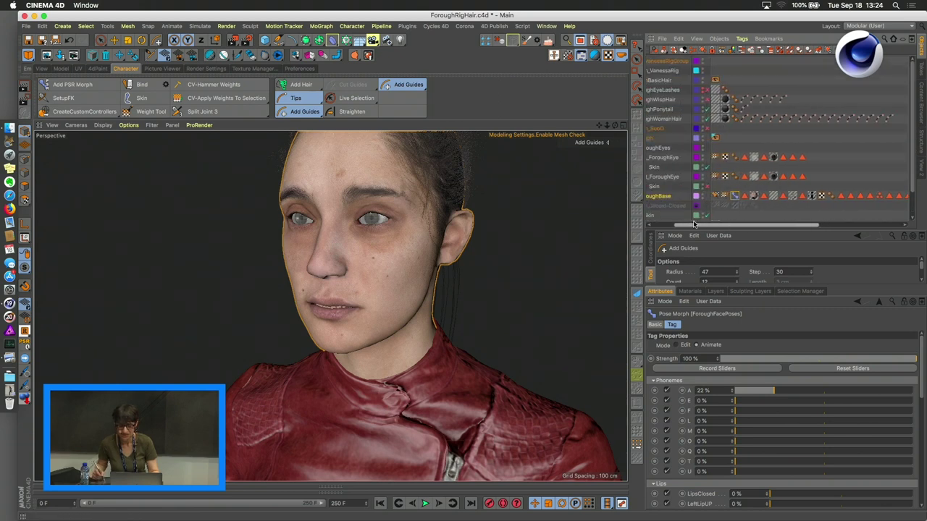
# Set ForoughWomanHair's Generate type to None
pyautogui.click(713, 120)
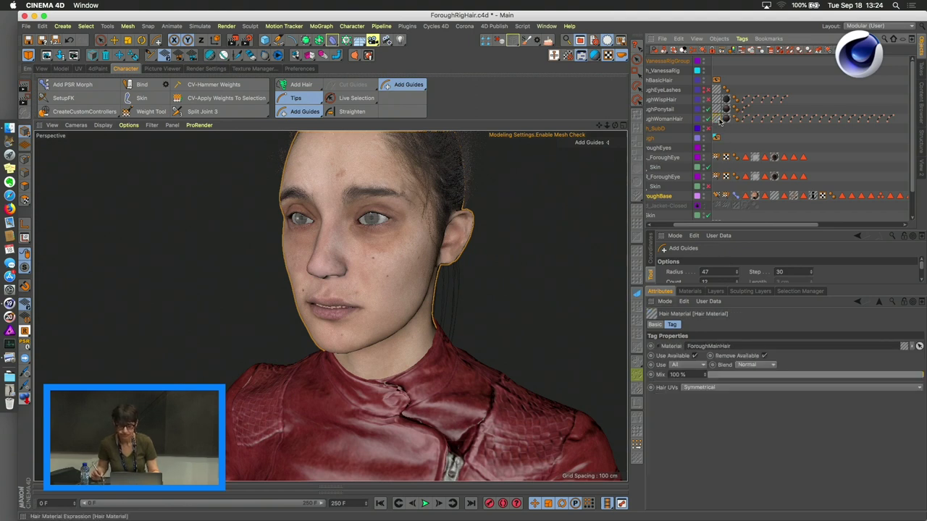
pyautogui.click(674, 120)
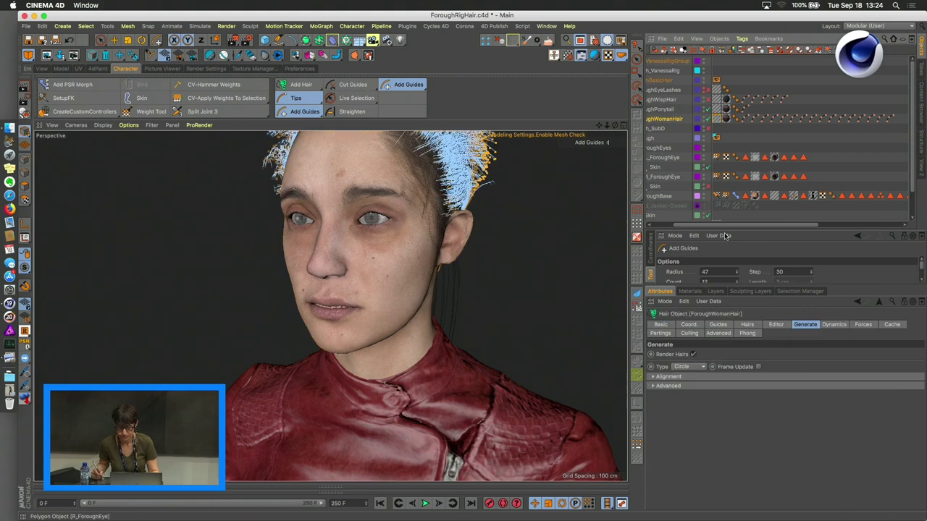
pyautogui.click(691, 367)
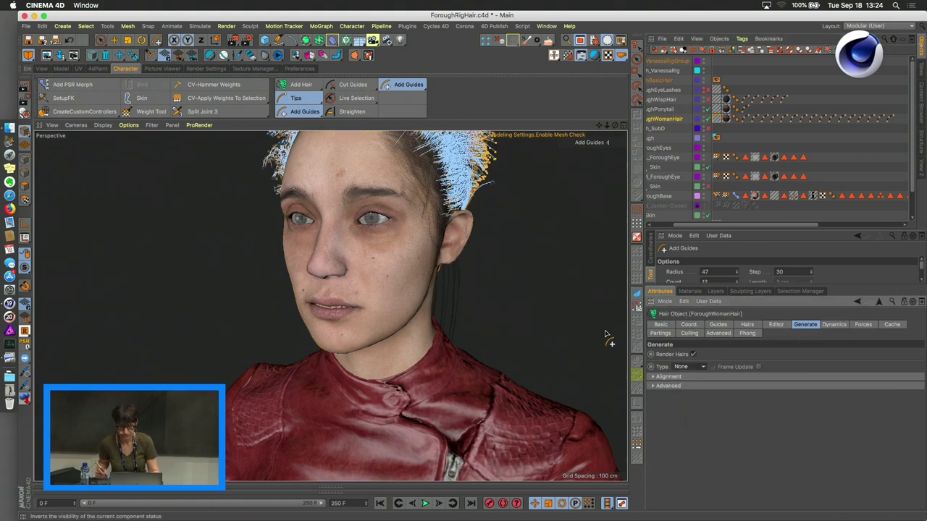
pyautogui.click(679, 376)
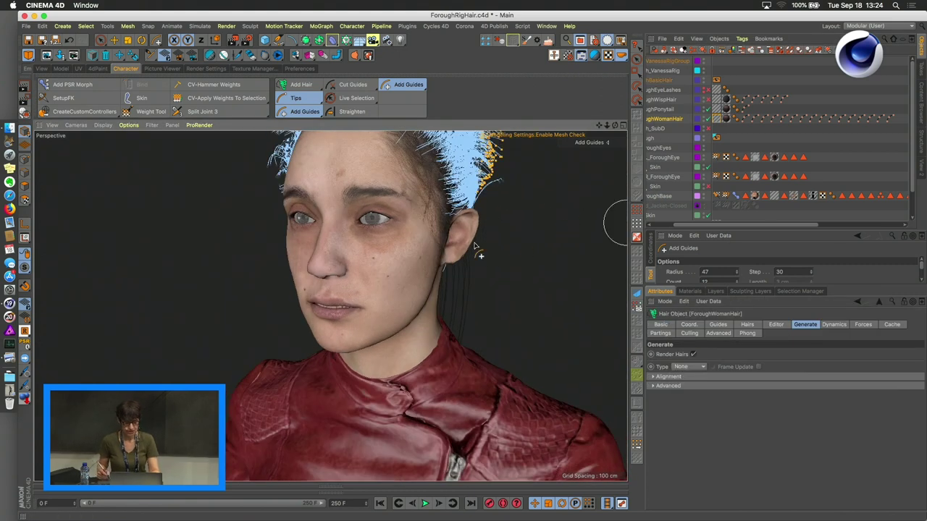
# Adjust ForoughBase's face pose sliders, setting phoneme A near 23% and testing DoschLaugh
pyautogui.click(663, 197)
pyautogui.click(735, 195)
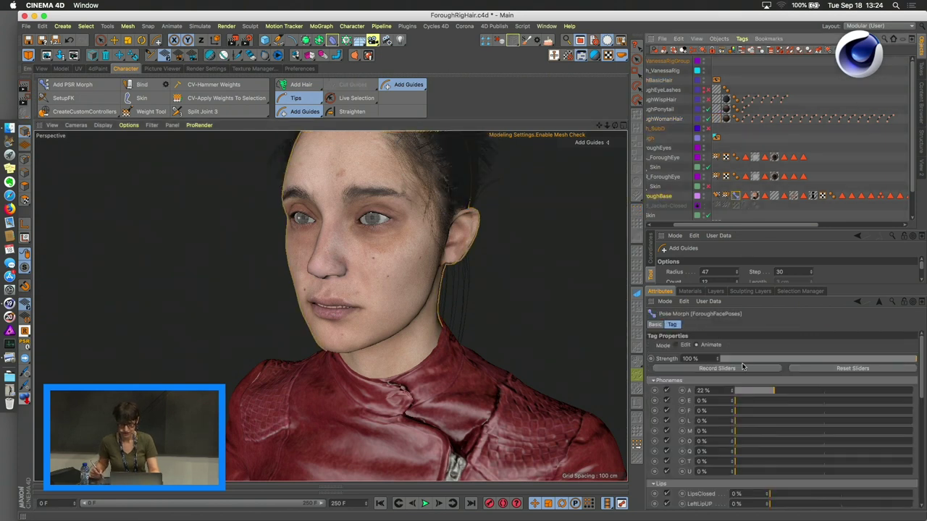
pyautogui.moveTo(773, 393); pyautogui.dragTo(762, 432)
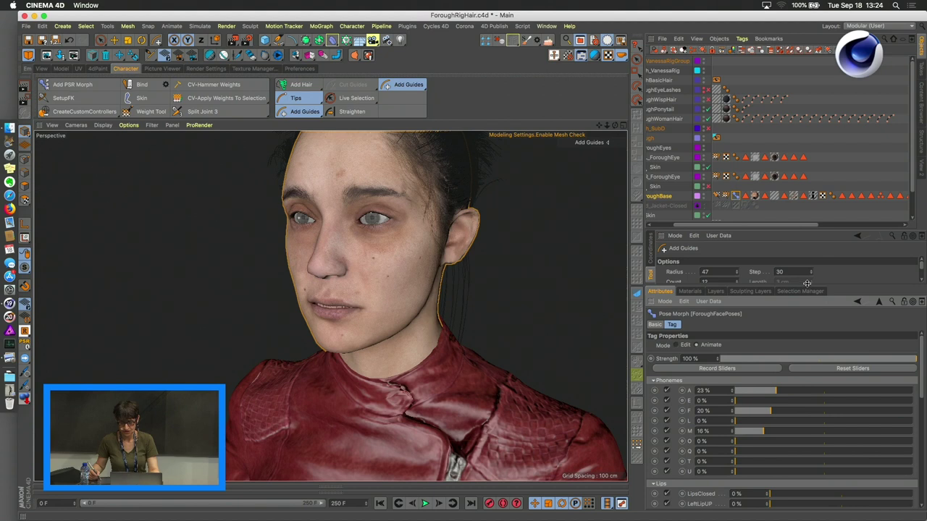
pyautogui.moveTo(805, 285); pyautogui.dragTo(805, 168)
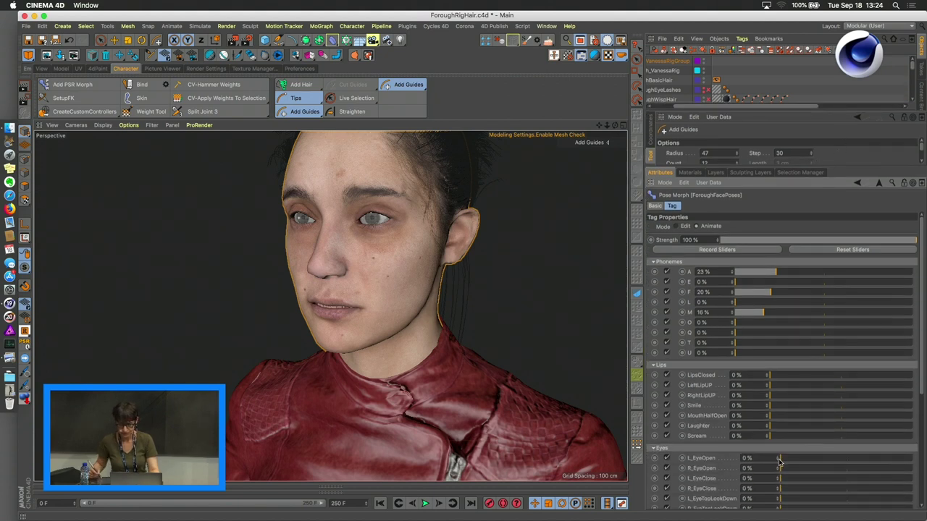
pyautogui.scroll(-1, 916, 395)
pyautogui.moveTo(919, 378); pyautogui.dragTo(885, 478)
pyautogui.moveTo(767, 494); pyautogui.dragTo(728, 498)
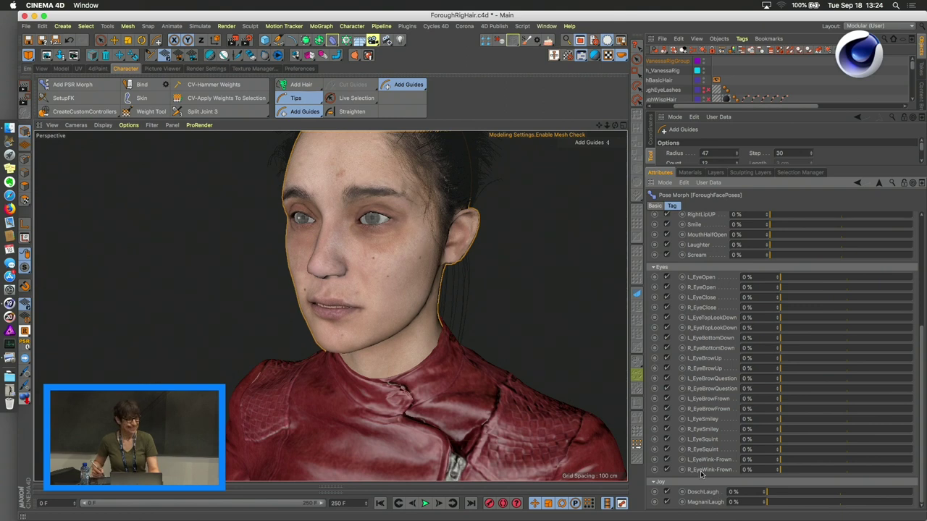
pyautogui.keyDown('alt'); pyautogui.moveTo(408, 201); pyautogui.dragTo(333, 174); pyautogui.keyUp('alt')
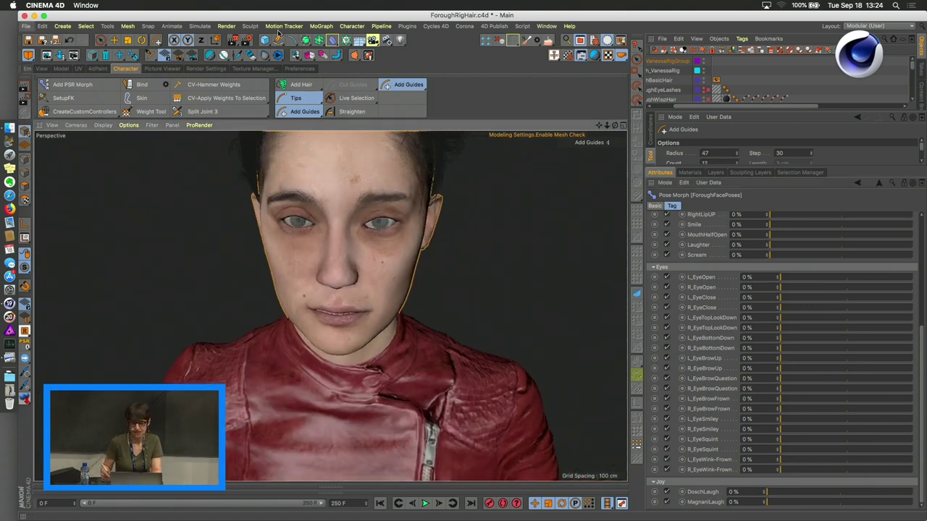
pyautogui.click(544, 26)
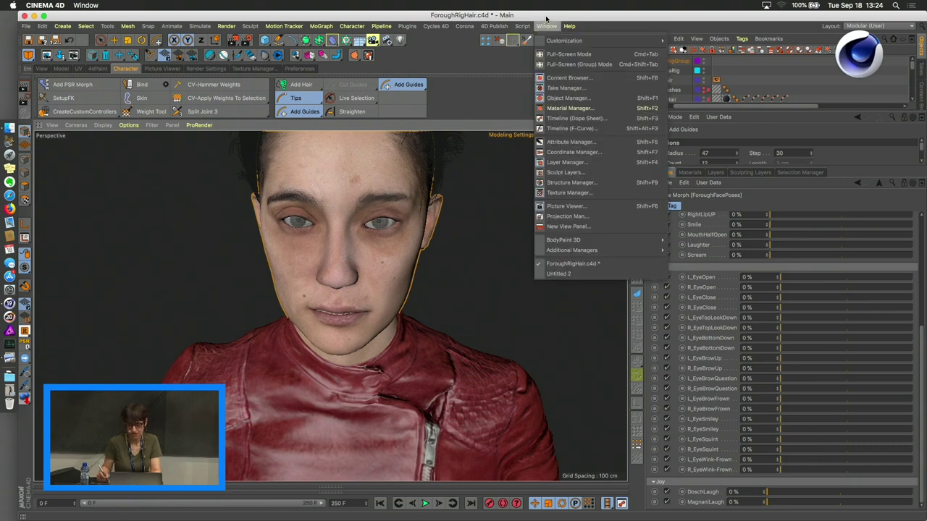
# Open the ForoughFacialMorphs.c4d scene from the File menu, replacing ForoughRigHair.c4d
pyautogui.click(547, 16)
pyautogui.click(25, 26)
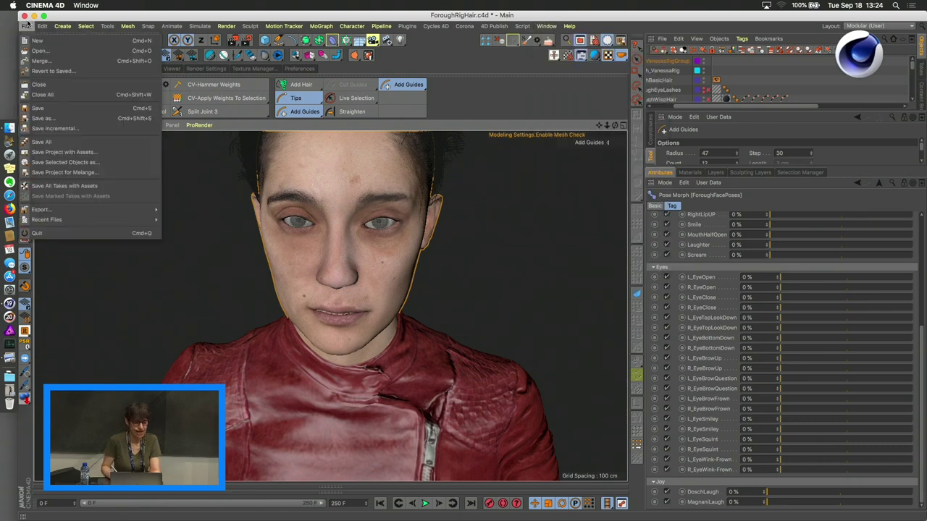
pyautogui.click(39, 50)
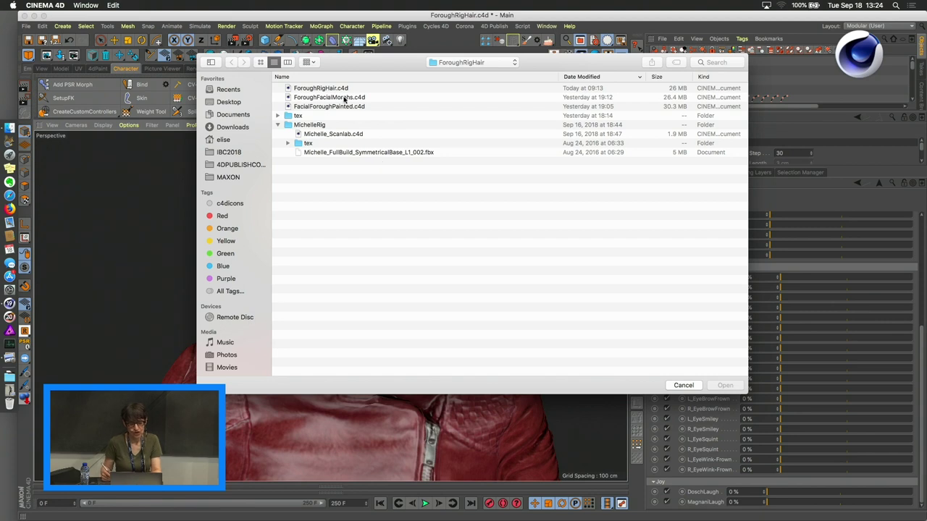
pyautogui.click(339, 98)
pyautogui.click(724, 385)
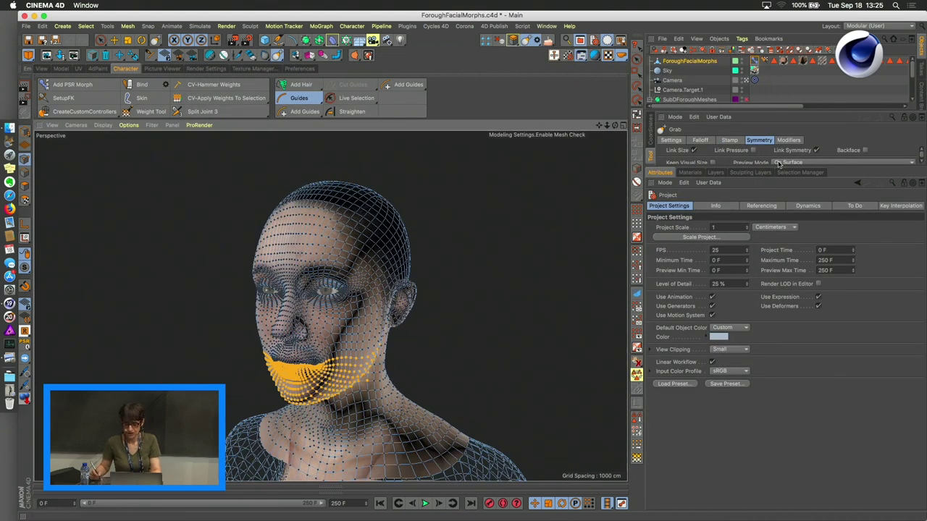
# In the Layer Manager, hide the ForoughLaughter layer and then show it again
pyautogui.click(715, 173)
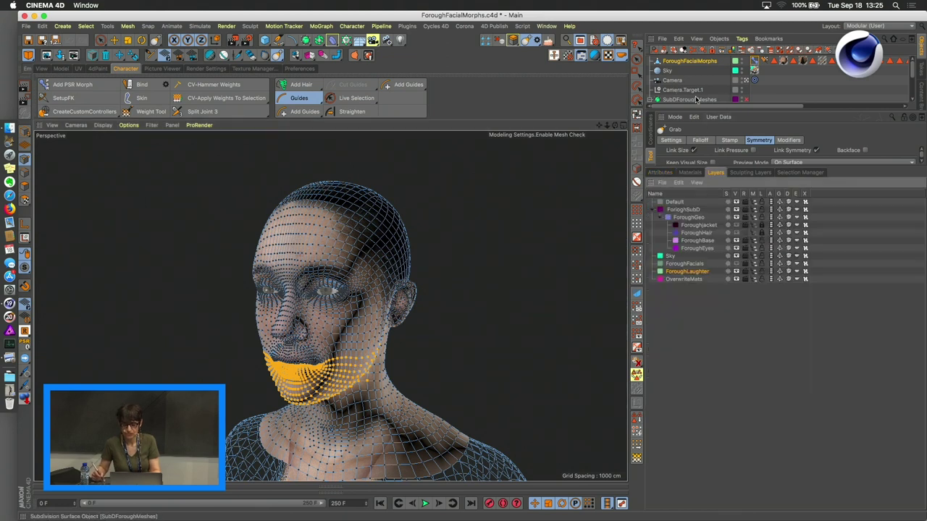
pyautogui.scroll(3, 702, 99)
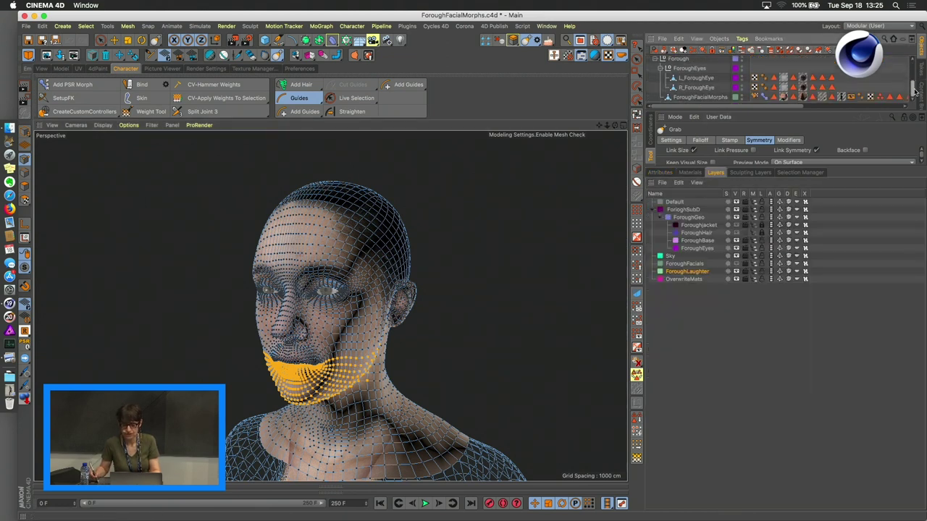
pyautogui.click(706, 96)
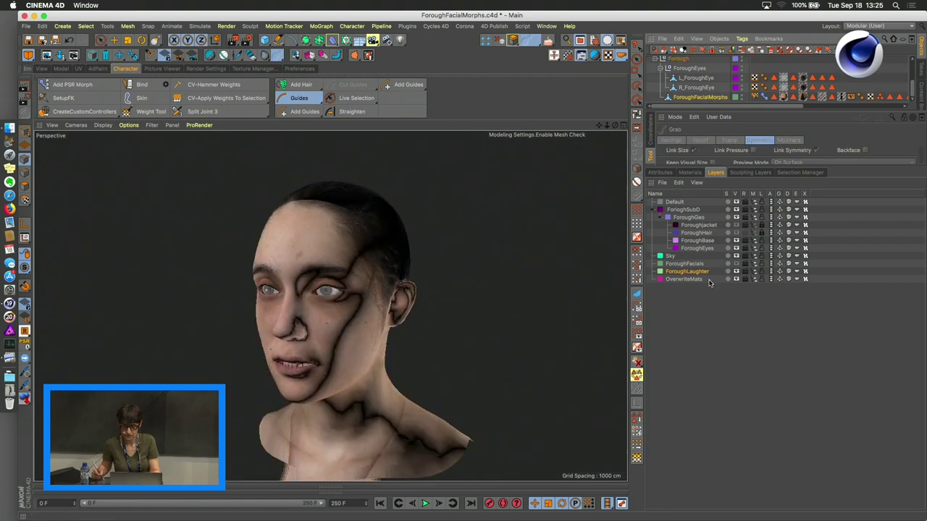
pyautogui.click(736, 271)
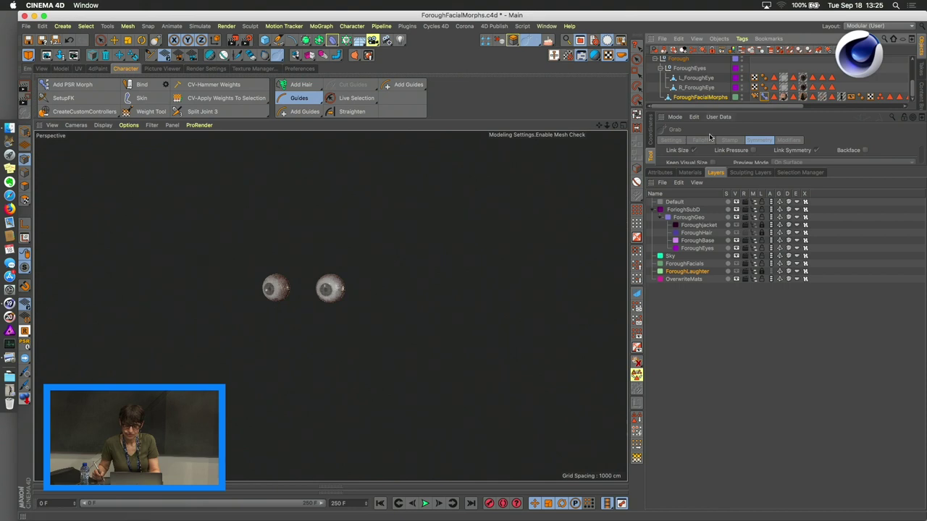
pyautogui.click(736, 271)
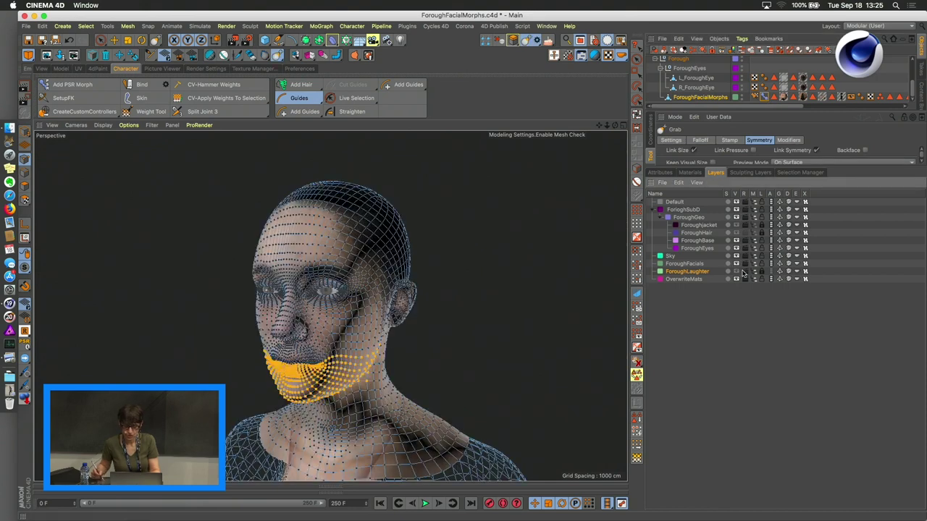
pyautogui.keyDown('alt'); pyautogui.moveTo(488, 266); pyautogui.dragTo(410, 199); pyautogui.keyUp('alt')
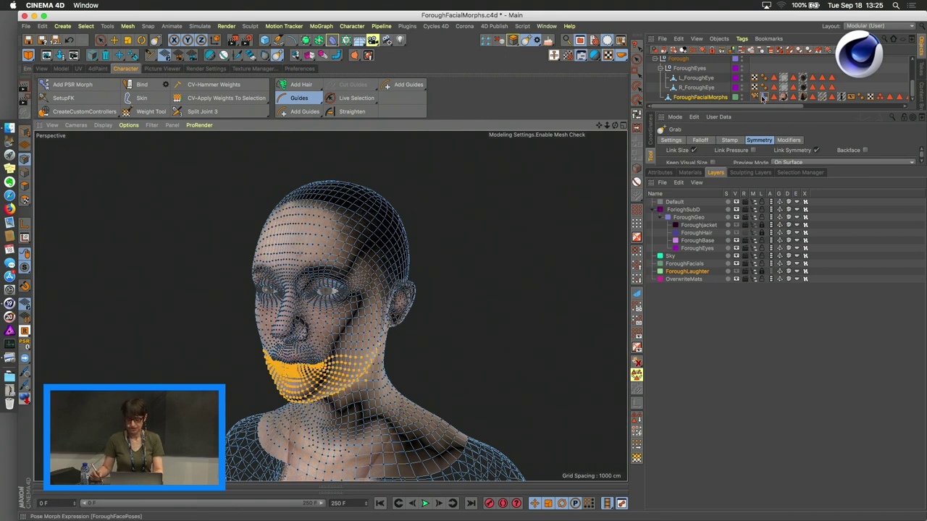
# Inspect the Stick Texture tag's basic properties, then the ForoughFacePoses Pose Morph tag
pyautogui.click(670, 173)
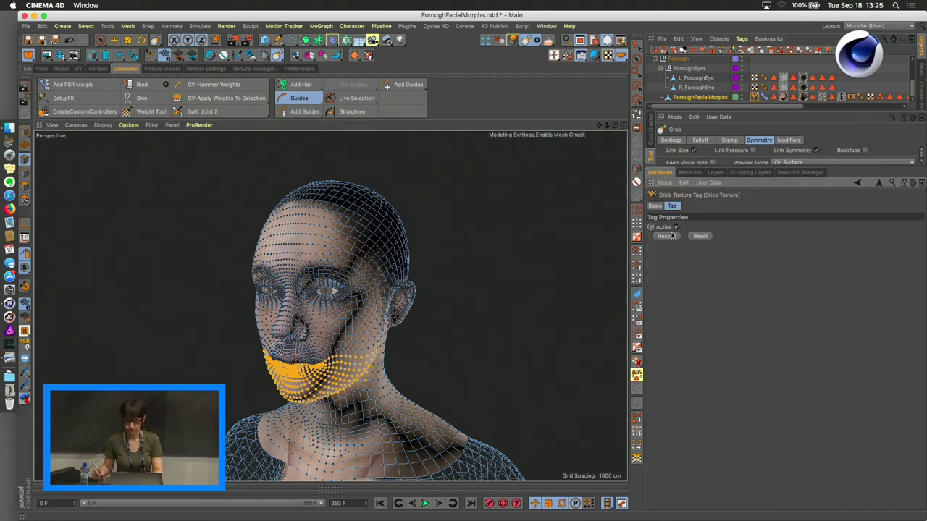
pyautogui.click(655, 206)
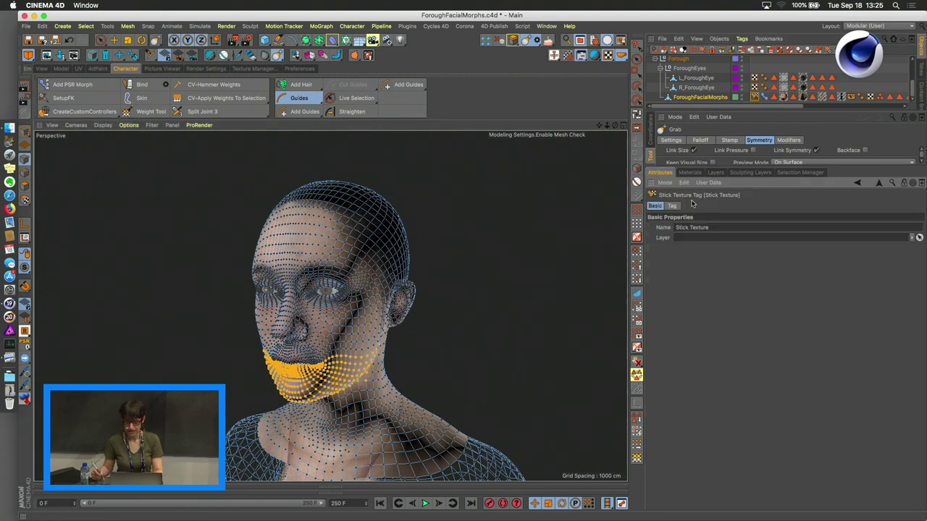
pyautogui.click(764, 97)
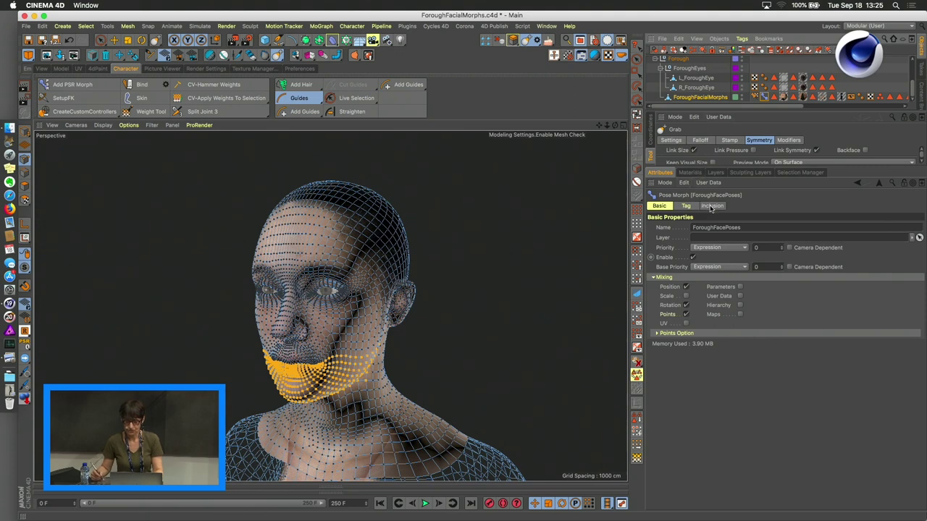
# Add a new Pose.0 to the ForoughFacePoses pose morph from its Poses list
pyautogui.click(686, 206)
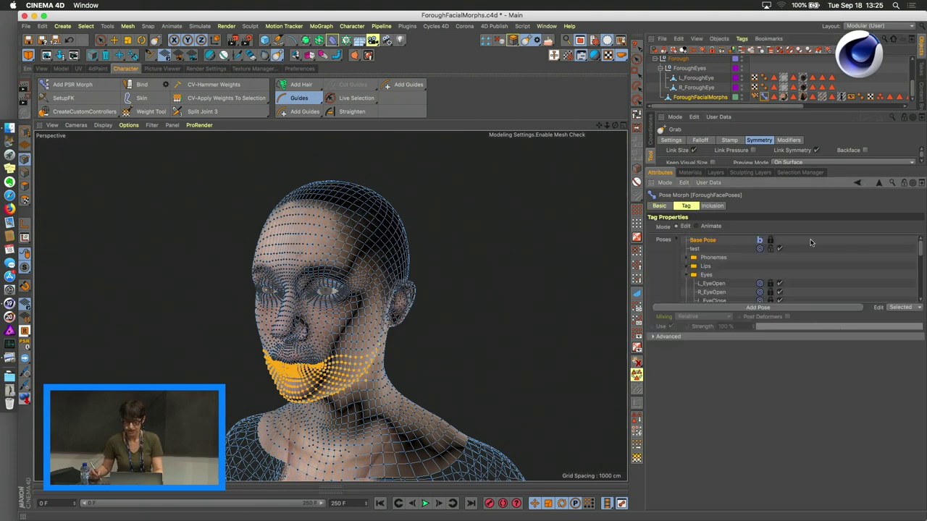
pyautogui.click(695, 250)
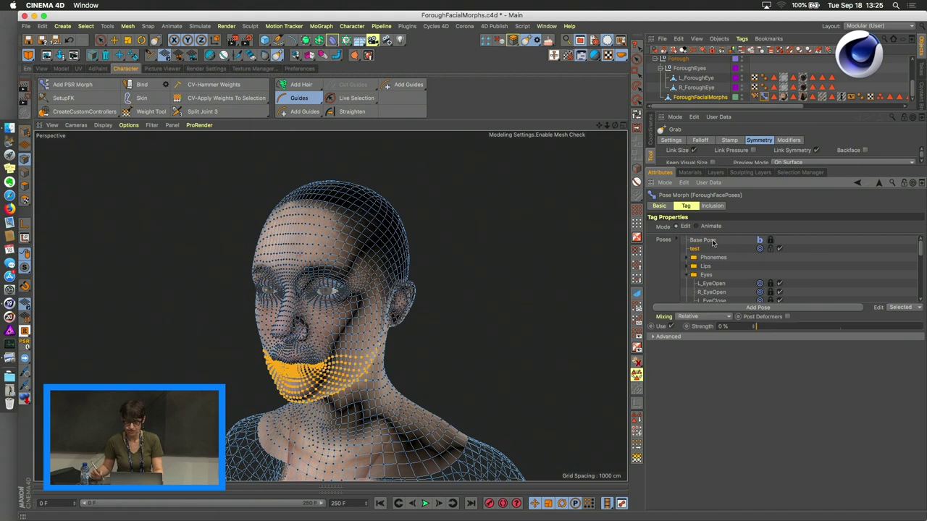
pyautogui.click(708, 241)
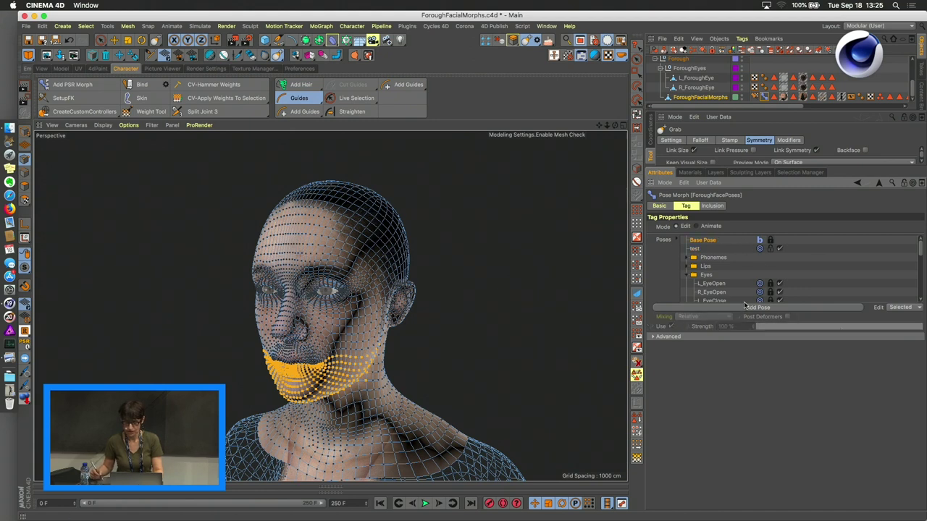
pyautogui.click(742, 307)
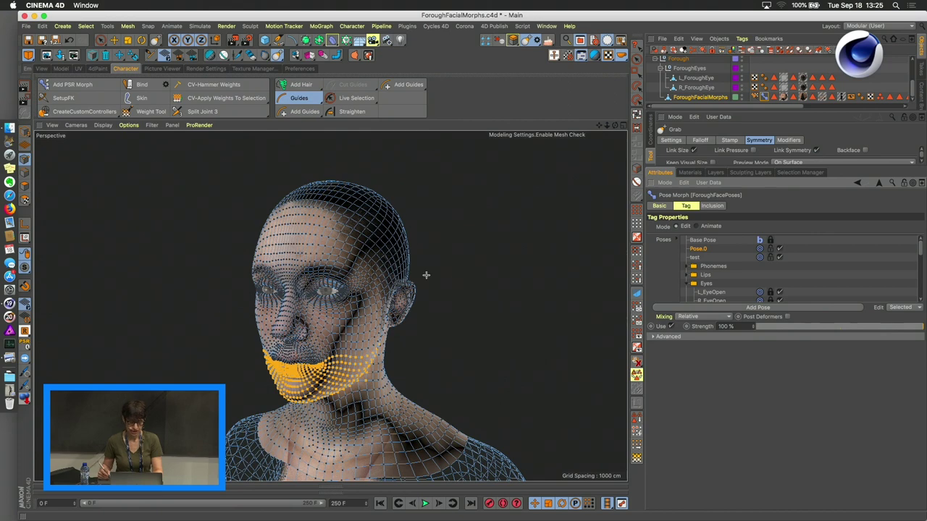
# Switch the pose morph to Animate mode and raise phoneme E to 28% and L to 31%
pyautogui.keyDown('alt'); pyautogui.moveTo(450, 281); pyautogui.dragTo(409, 264); pyautogui.keyUp('alt')
pyautogui.scroll(8, 476, 244)
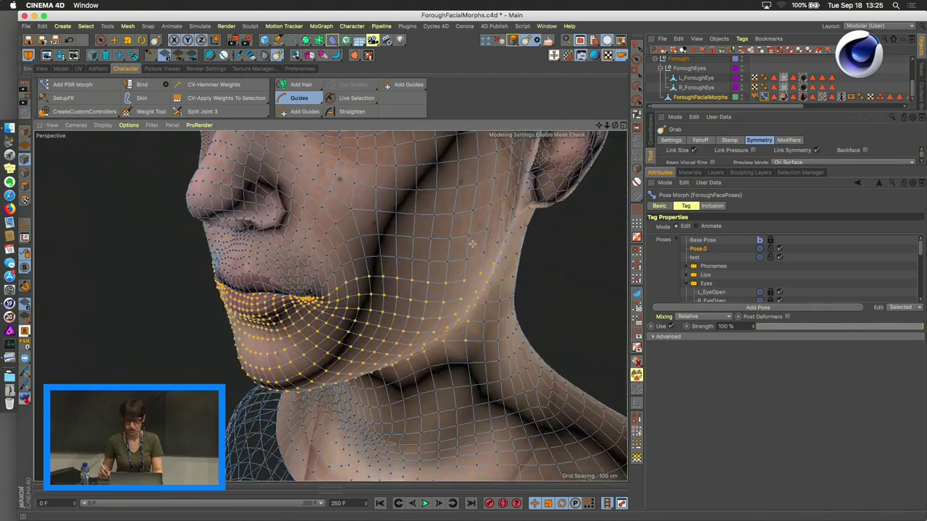
pyautogui.keyDown('alt'); pyautogui.moveTo(475, 244); pyautogui.dragTo(399, 264); pyautogui.keyUp('alt')
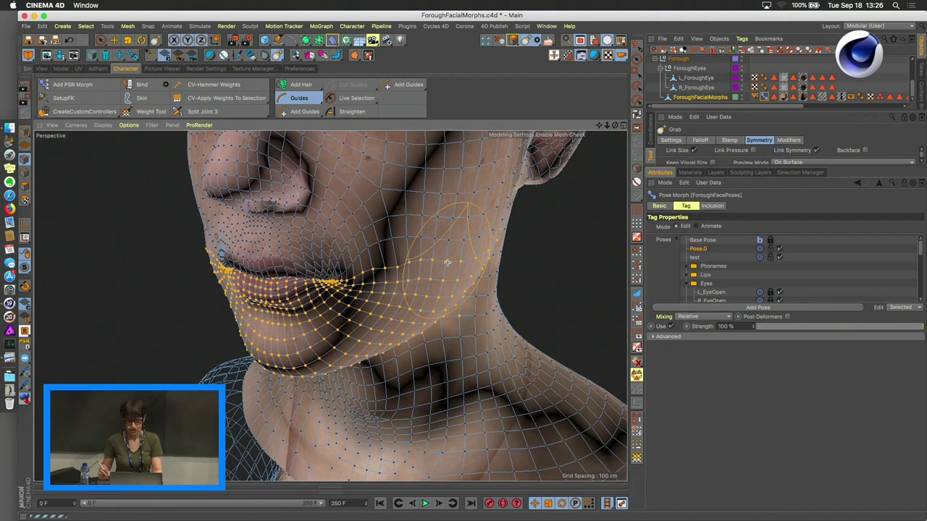
pyautogui.keyDown('alt'); pyautogui.moveTo(440, 262); pyautogui.dragTo(398, 286); pyautogui.keyUp('alt')
pyautogui.scroll(3, 398, 287)
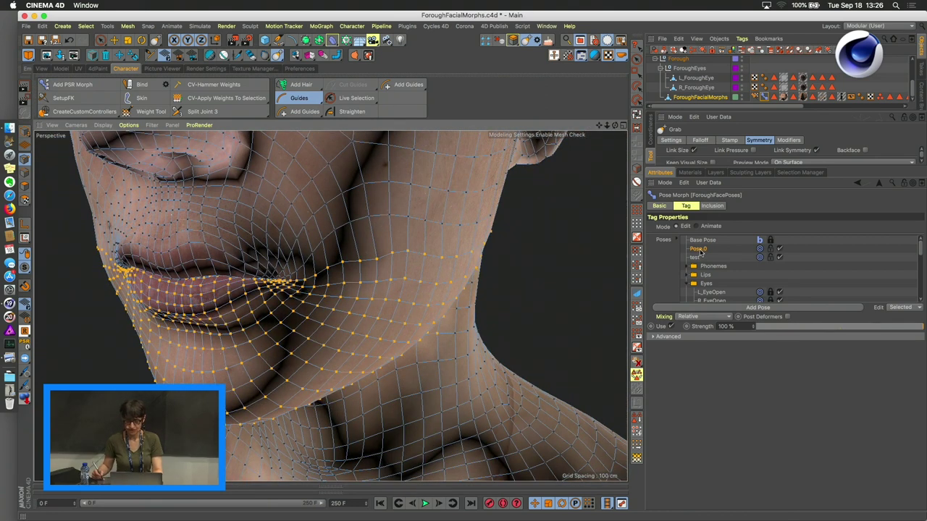
pyautogui.scroll(-3, 479, 239)
pyautogui.scroll(3, 506, 246)
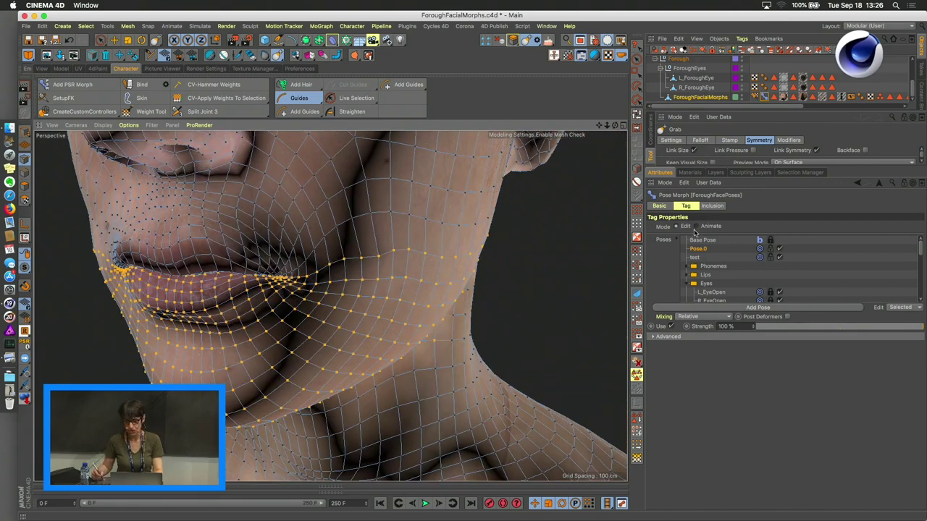
pyautogui.click(695, 225)
pyautogui.keyDown('alt'); pyautogui.moveTo(444, 254); pyautogui.dragTo(484, 248); pyautogui.keyUp('alt')
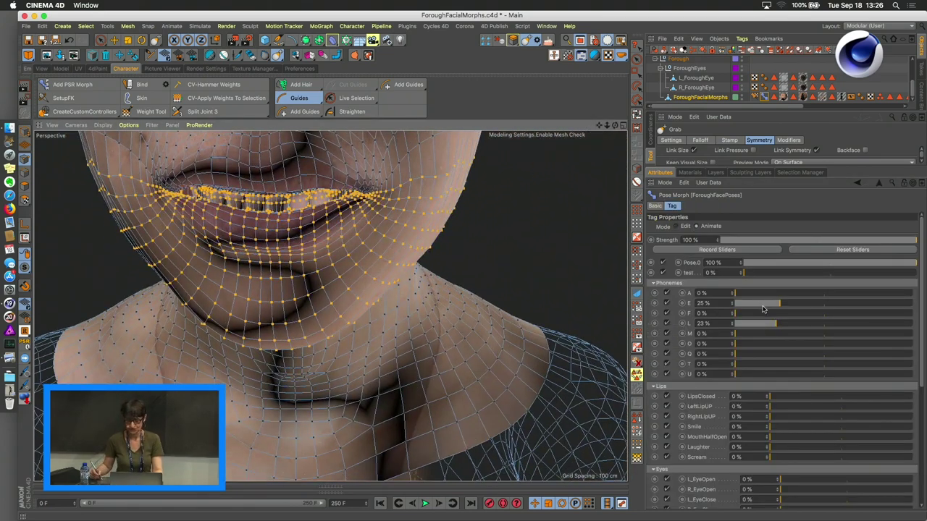
pyautogui.moveTo(781, 304); pyautogui.dragTo(785, 303)
pyautogui.moveTo(776, 324); pyautogui.dragTo(790, 323)
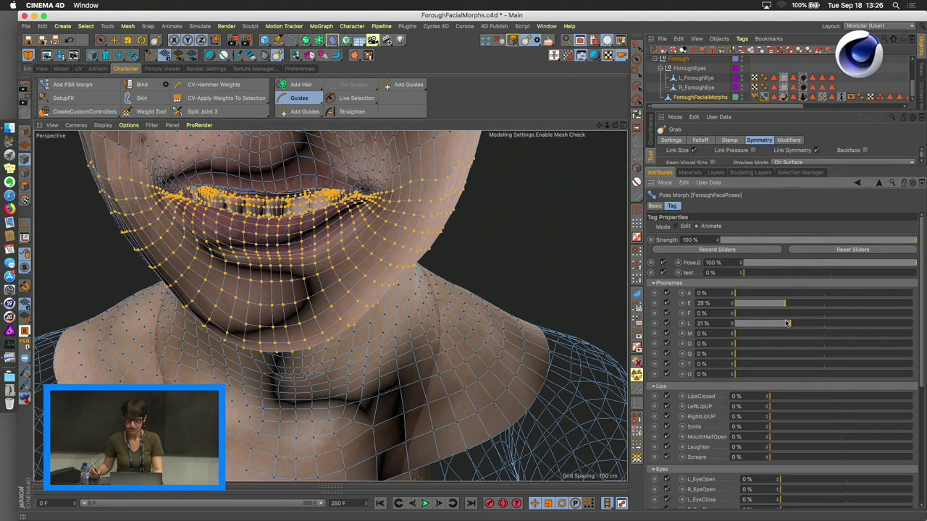
# Open the ForoughFacialMorphs context menu, then dismiss it and deselect the mesh
pyautogui.rightClick(713, 97)
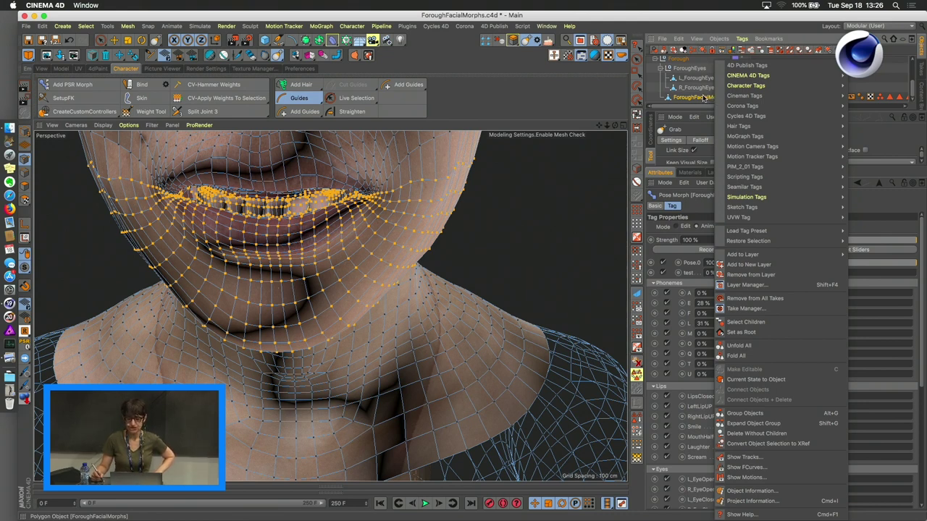
pyautogui.click(658, 86)
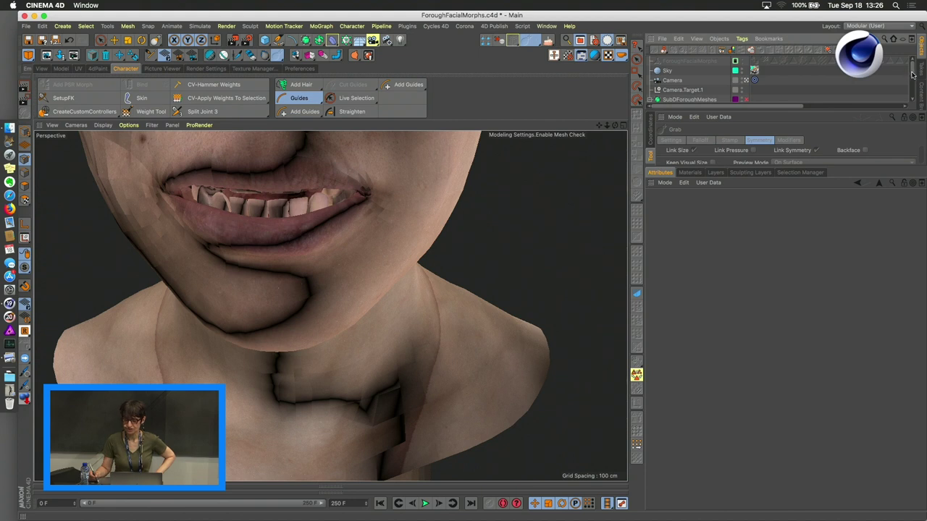
pyautogui.moveTo(912, 74); pyautogui.dragTo(913, 70)
pyautogui.scroll(-1, 914, 71)
# Toggle the facial layer's visibility to compare mouth and chin shapes, then reselect ForoughFacialMorphs
pyautogui.click(715, 172)
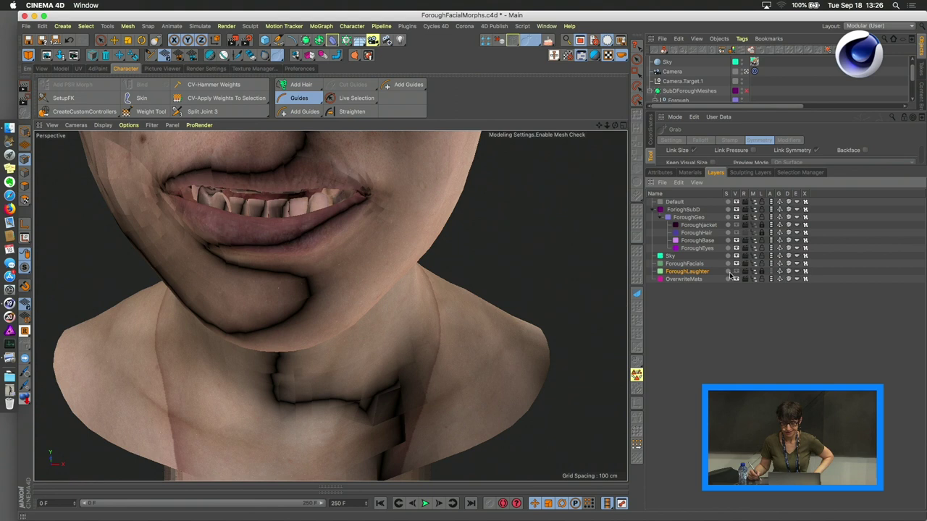
pyautogui.click(735, 271)
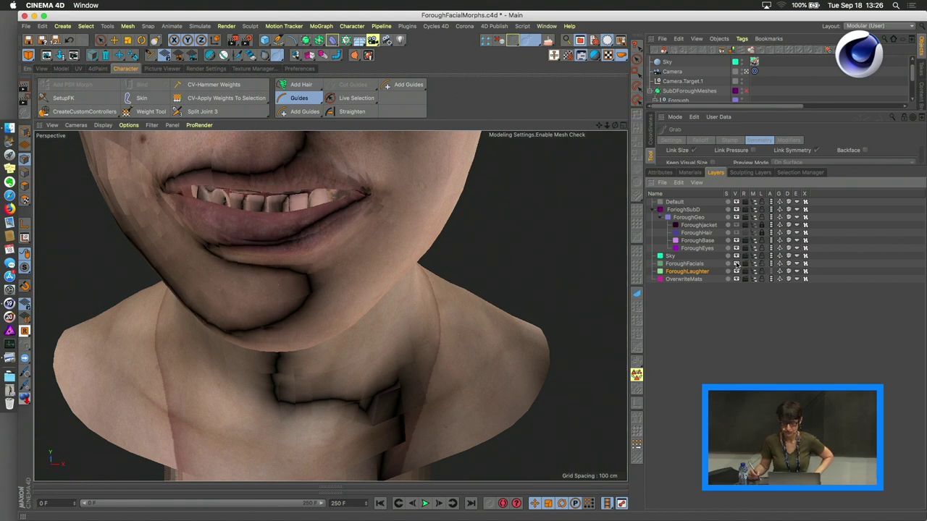
pyautogui.click(737, 263)
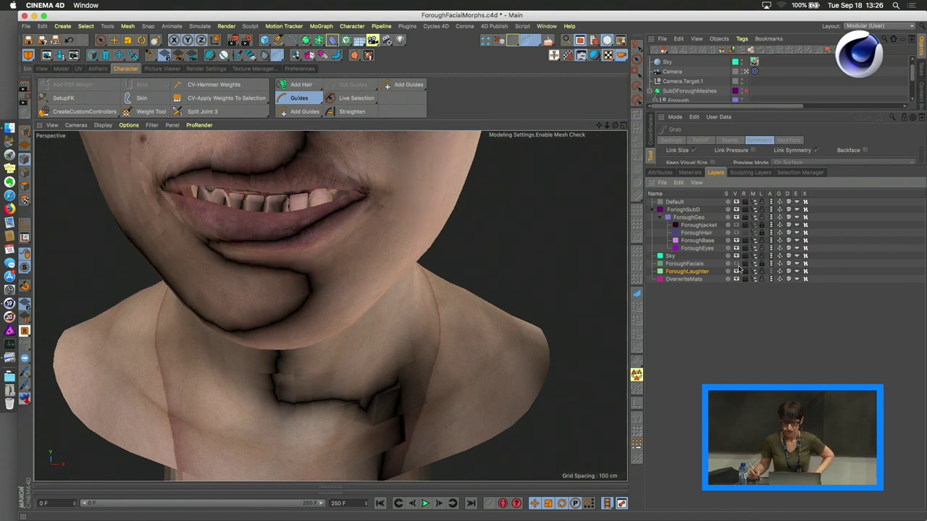
pyautogui.click(735, 271)
pyautogui.keyDown('alt'); pyautogui.moveTo(362, 186); pyautogui.dragTo(445, 178); pyautogui.keyUp('alt')
pyautogui.scroll(-5, 436, 155)
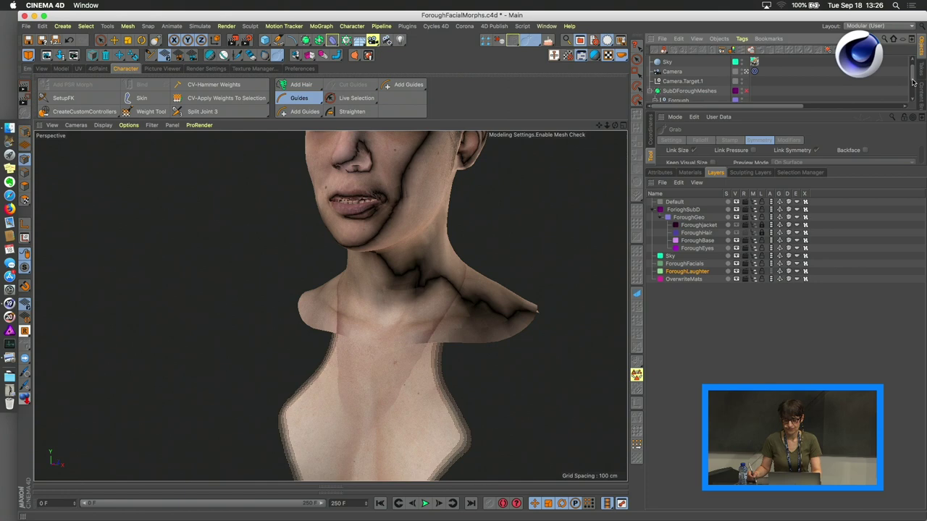
pyautogui.moveTo(914, 72)
pyautogui.mouseDown()
pyautogui.moveTo(916, 84)
pyautogui.moveTo(916, 58)
pyautogui.mouseUp()
pyautogui.click(698, 63)
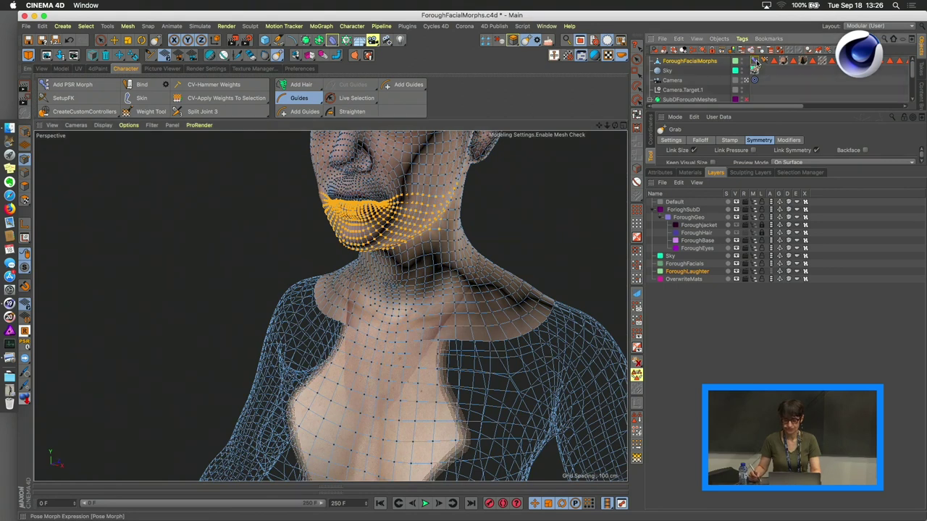
# Show the Pose Morph's Poses list and pull the mouth and chin into a new shape
pyautogui.click(662, 173)
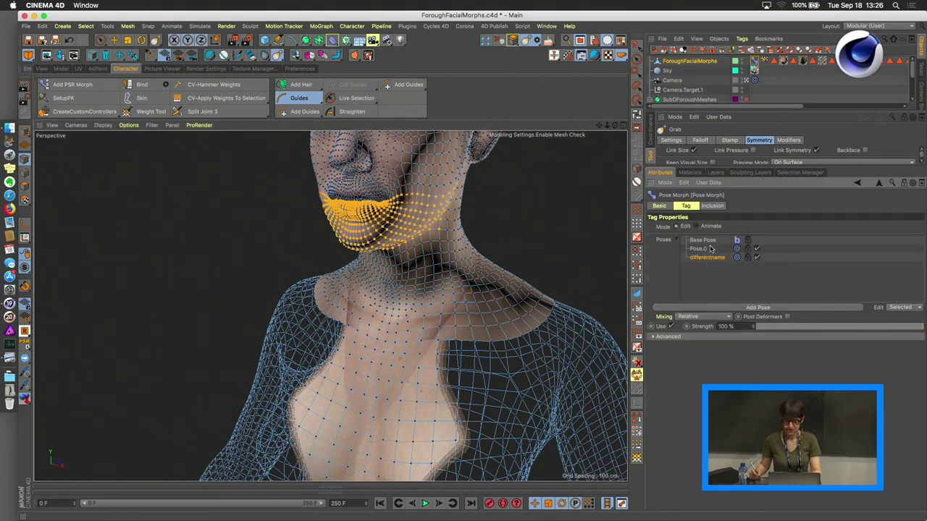
pyautogui.keyDown('alt'); pyautogui.moveTo(452, 174); pyautogui.dragTo(562, 210); pyautogui.keyUp('alt')
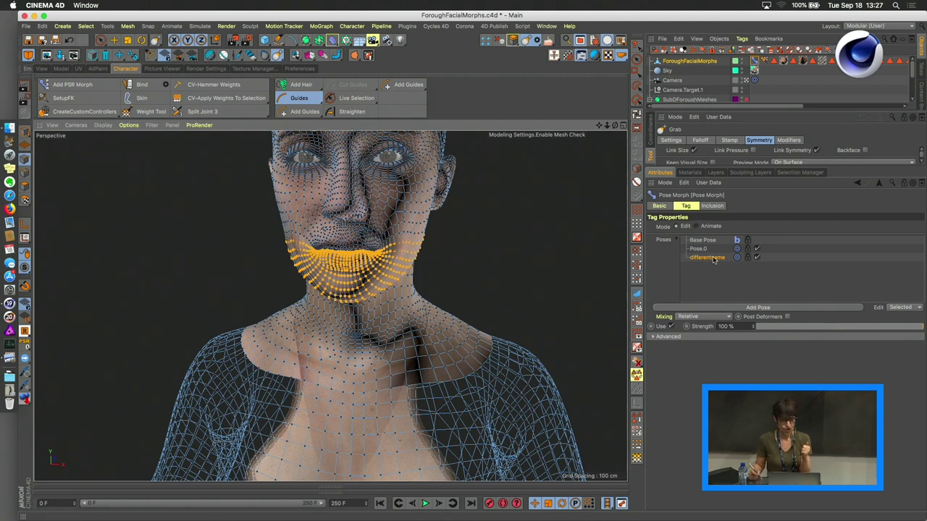
pyautogui.click(25, 137)
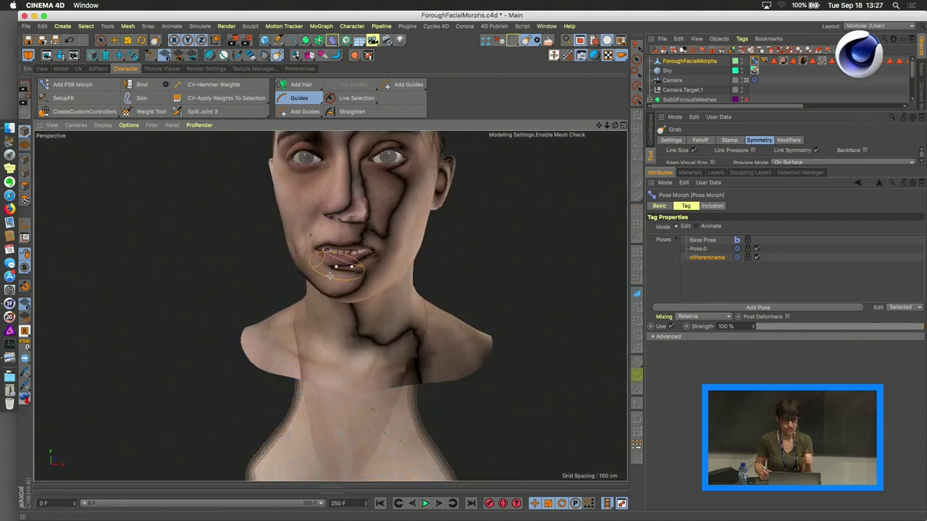
pyautogui.moveTo(317, 274)
pyautogui.mouseDown()
pyautogui.moveTo(354, 244)
pyautogui.moveTo(383, 224)
pyautogui.mouseUp()
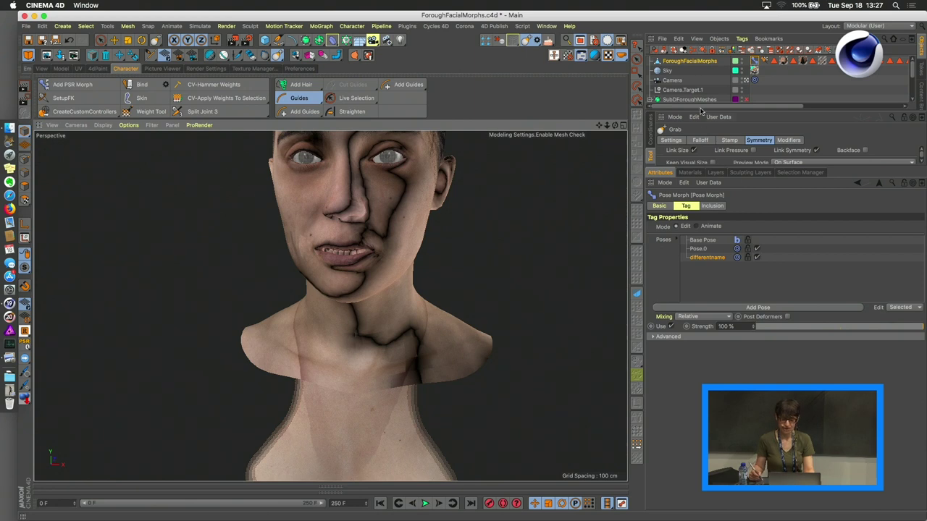
# Return the morph to Base Pose, check the Layers list, then activate the differentname pose
pyautogui.click(711, 240)
pyautogui.keyDown('alt'); pyautogui.moveTo(571, 242); pyautogui.dragTo(521, 233); pyautogui.keyUp('alt')
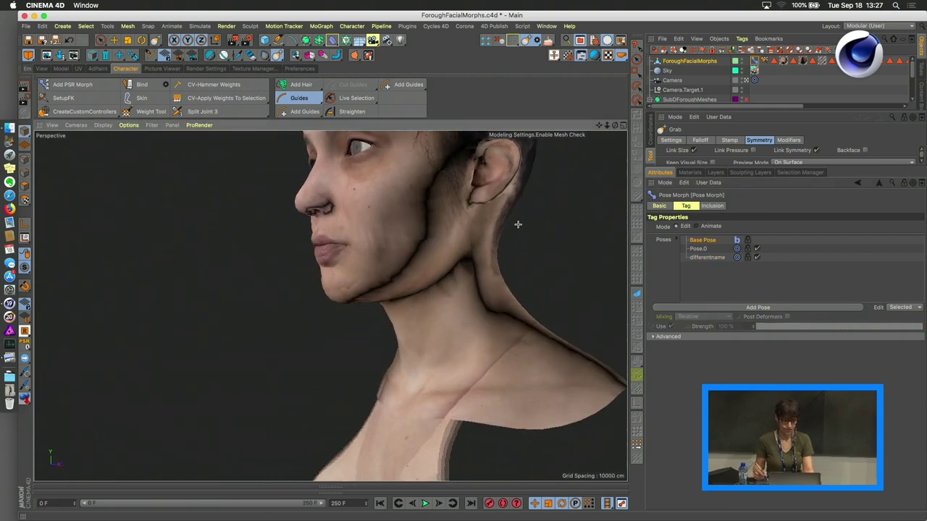
pyautogui.click(715, 172)
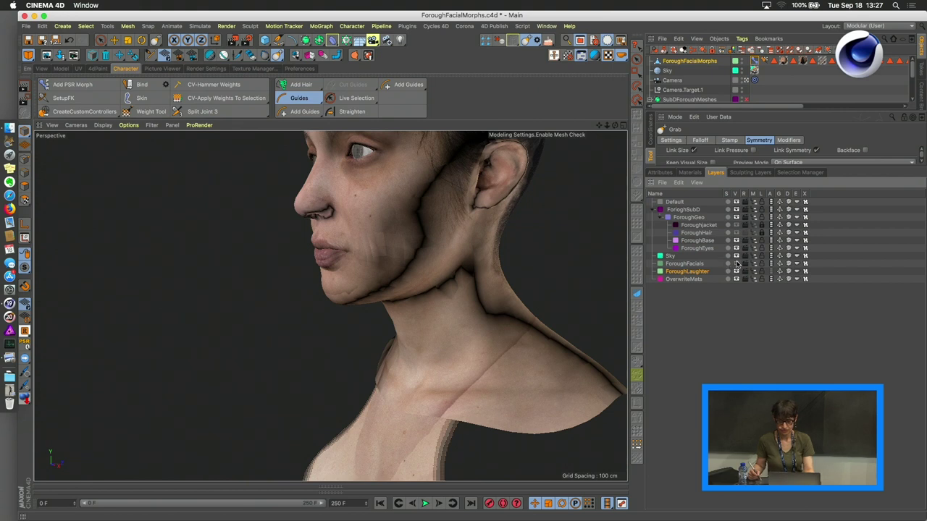
pyautogui.keyDown('alt'); pyautogui.moveTo(463, 224); pyautogui.dragTo(559, 220); pyautogui.keyUp('alt')
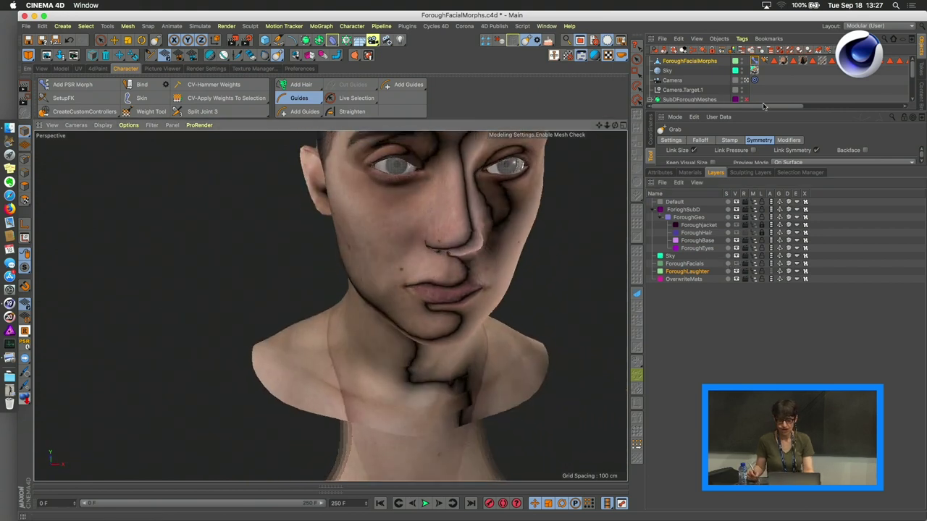
pyautogui.scroll(3, 782, 94)
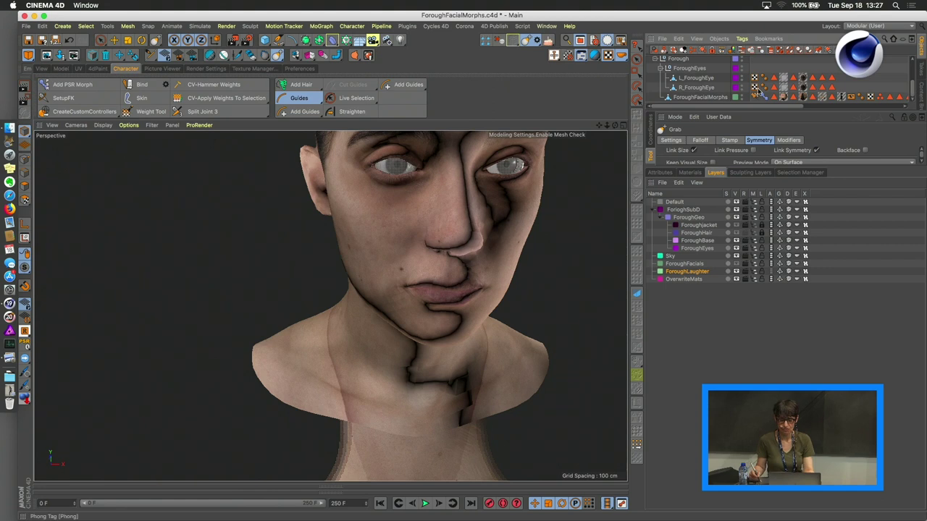
pyautogui.scroll(-3, 916, 69)
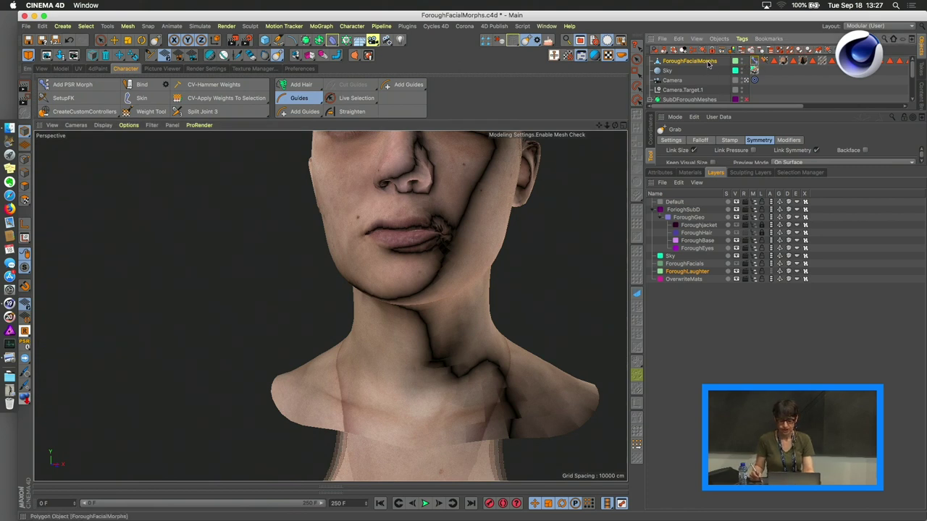
pyautogui.click(659, 173)
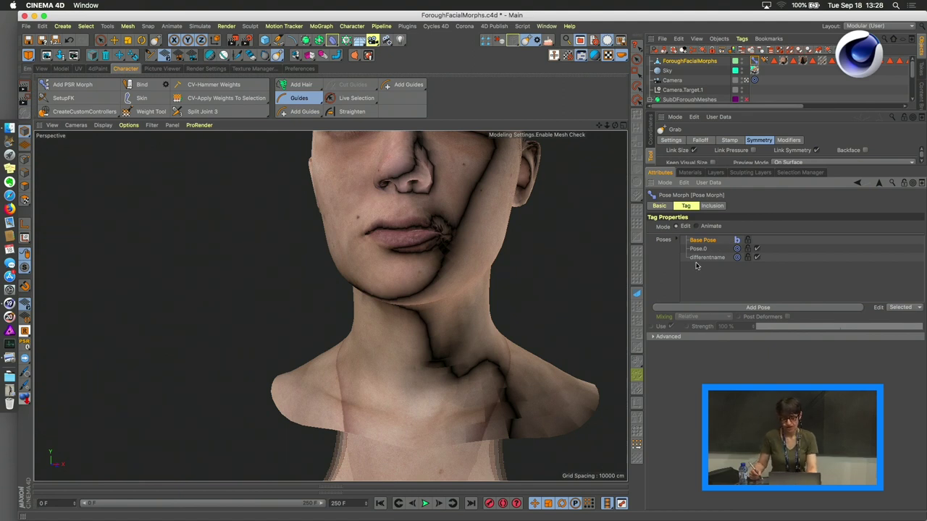
pyautogui.click(705, 258)
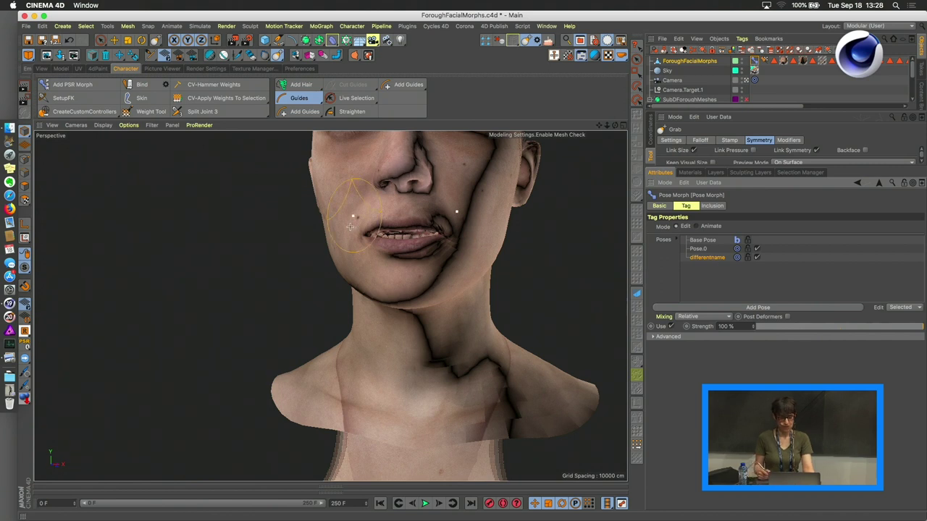
# Switch to Base Pose briefly, then make the differentname pose active for sculpting
pyautogui.click(706, 240)
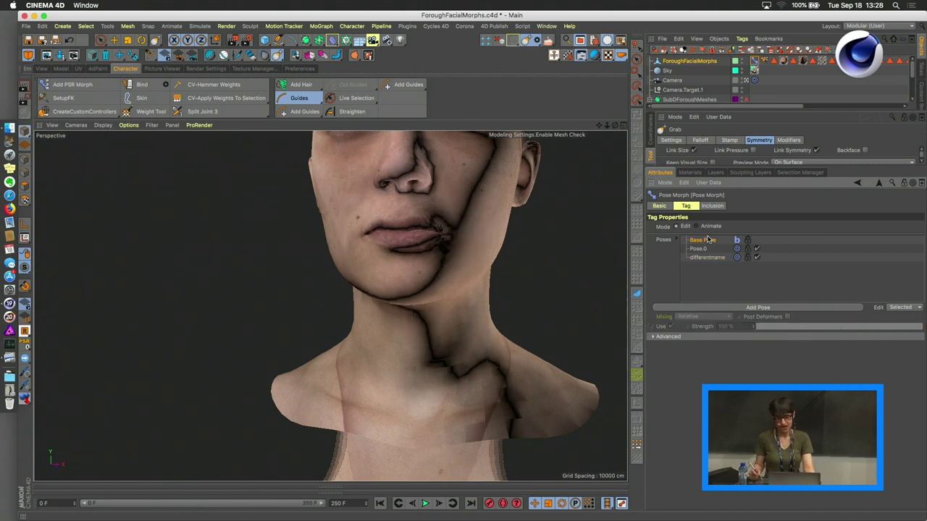
pyautogui.scroll(5, 434, 217)
pyautogui.keyDown('alt'); pyautogui.moveTo(405, 218); pyautogui.dragTo(432, 215); pyautogui.keyUp('alt')
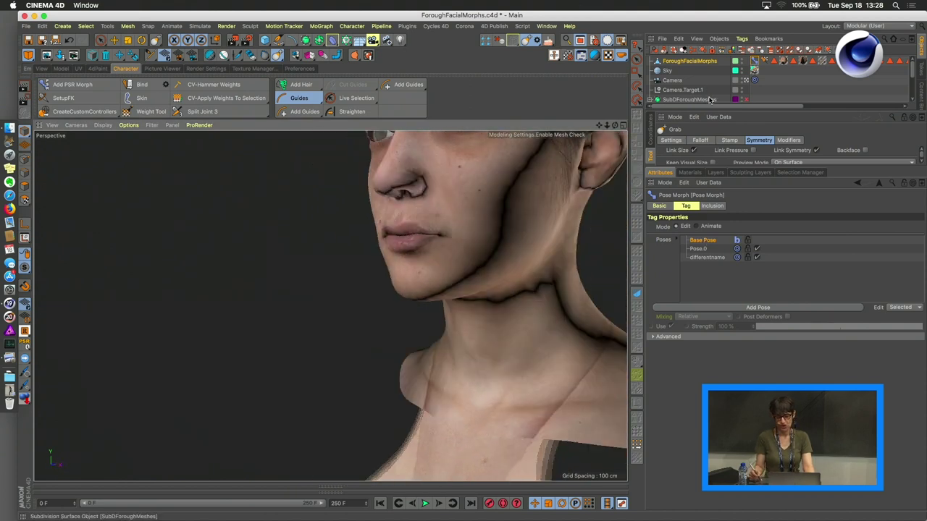
pyautogui.rightClick(699, 240)
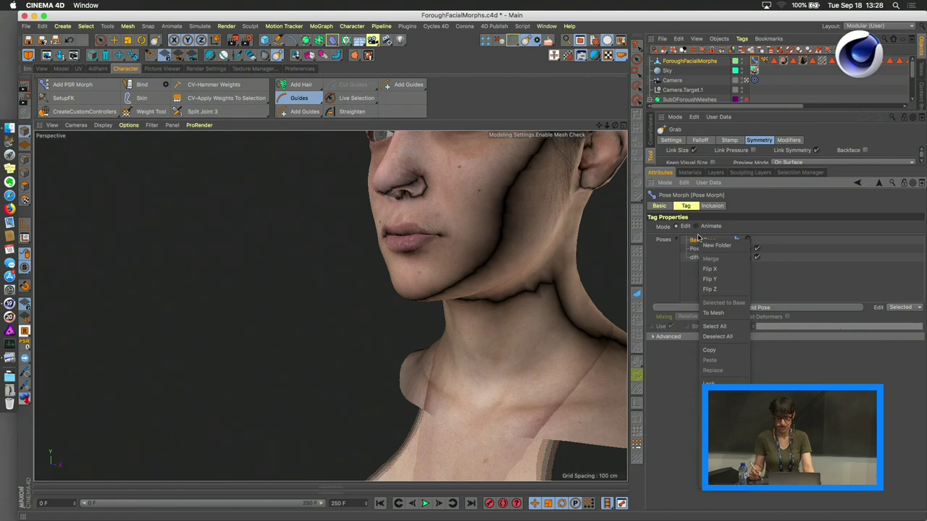
pyautogui.click(662, 262)
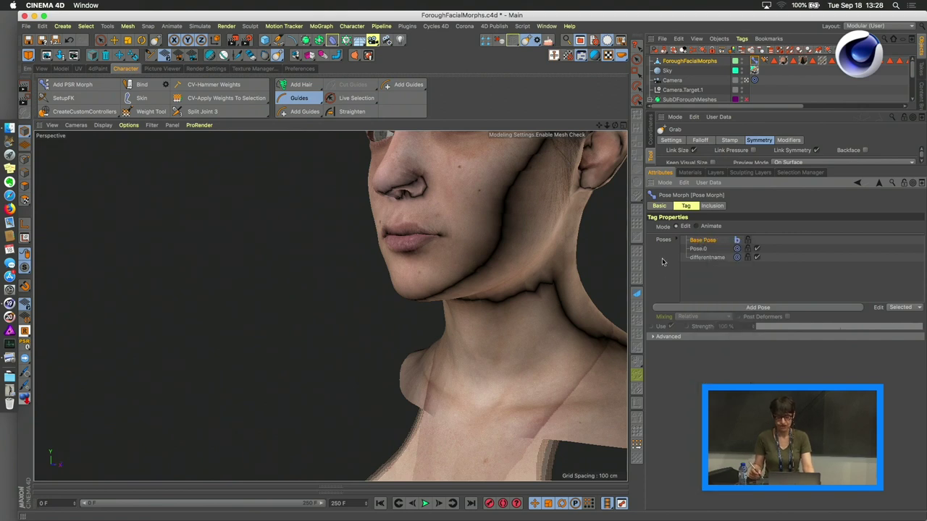
pyautogui.click(717, 258)
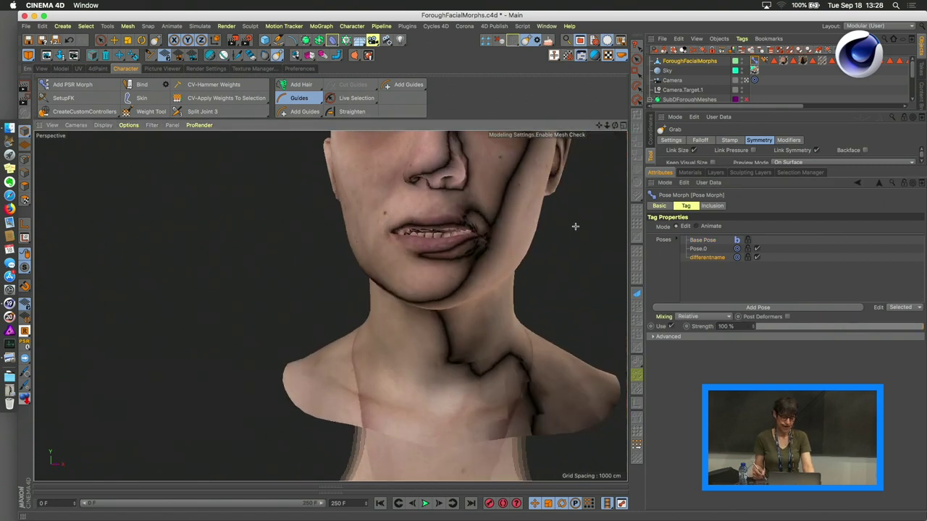
# Sculpt the differentname pose's lips with the Grab brush into a more distorted, gaping shape
pyautogui.moveTo(511, 206)
pyautogui.keyDown('alt'); pyautogui.mouseDown()
pyautogui.moveTo(507, 265)
pyautogui.moveTo(472, 257)
pyautogui.mouseUp(); pyautogui.keyUp('alt')
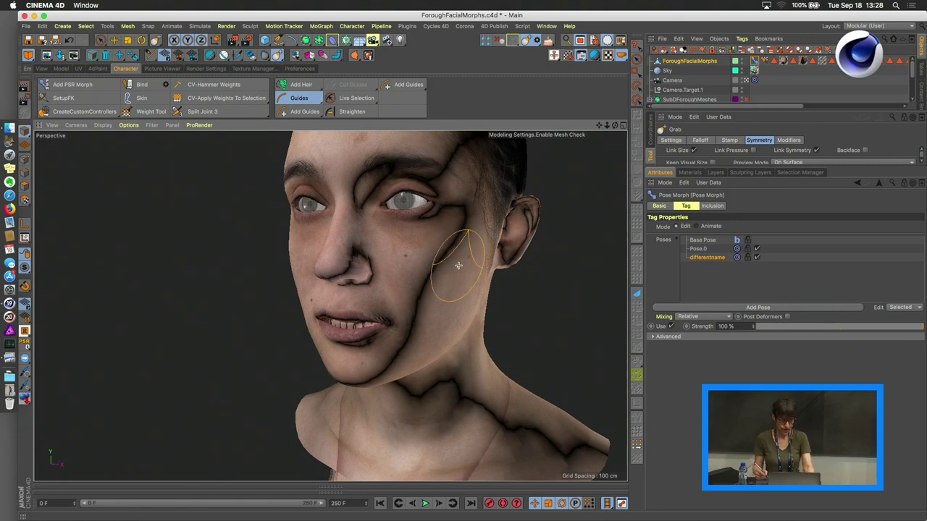
pyautogui.keyDown('alt'); pyautogui.moveTo(448, 265); pyautogui.dragTo(449, 242); pyautogui.keyUp('alt')
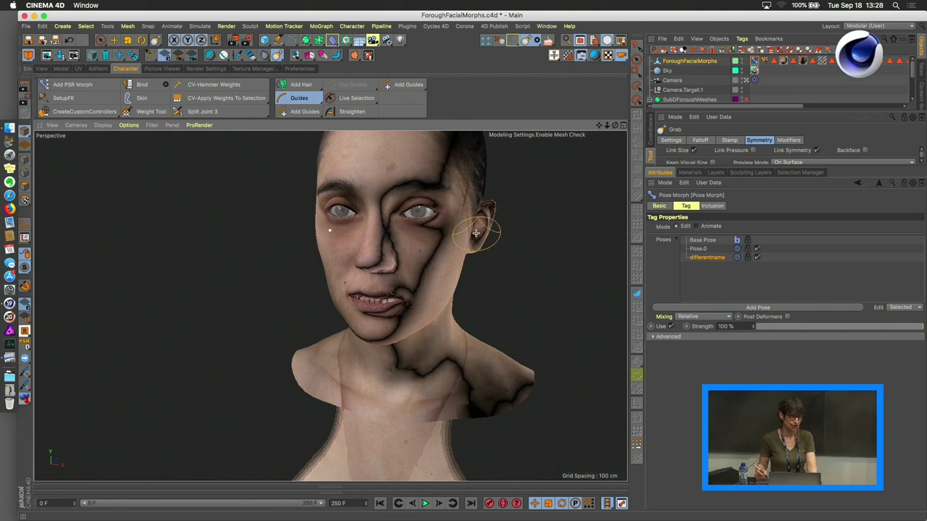
pyautogui.keyDown('alt'); pyautogui.moveTo(471, 217); pyautogui.dragTo(502, 221); pyautogui.keyUp('alt')
pyautogui.keyDown('alt'); pyautogui.moveTo(416, 200); pyautogui.dragTo(449, 211); pyautogui.keyUp('alt')
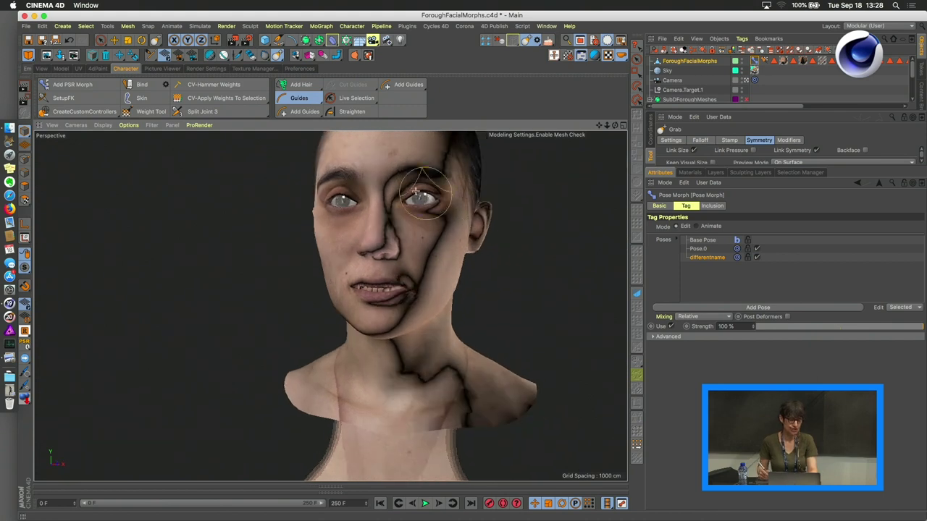
pyautogui.click(548, 26)
pyautogui.click(553, 16)
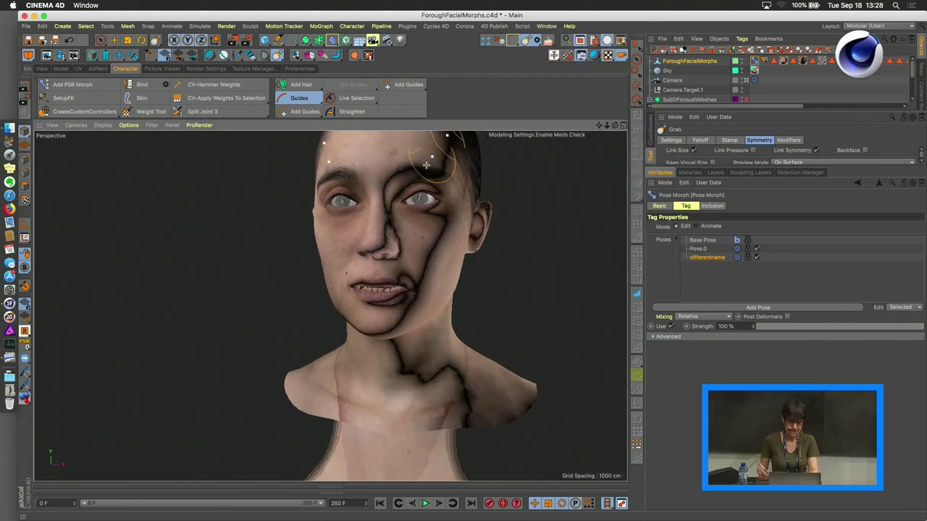
pyautogui.moveTo(434, 232)
pyautogui.keyDown('alt'); pyautogui.mouseDown()
pyautogui.moveTo(388, 299)
pyautogui.moveTo(417, 283)
pyautogui.moveTo(457, 280)
pyautogui.moveTo(480, 201)
pyautogui.mouseUp(); pyautogui.keyUp('alt')
pyautogui.scroll(5, 389, 299)
pyautogui.scroll(3, 407, 310)
pyautogui.moveTo(409, 280)
pyautogui.keyDown('alt'); pyautogui.mouseDown()
pyautogui.moveTo(424, 279)
pyautogui.moveTo(424, 289)
pyautogui.moveTo(413, 227)
pyautogui.moveTo(442, 258)
pyautogui.moveTo(439, 269)
pyautogui.moveTo(459, 232)
pyautogui.moveTo(434, 217)
pyautogui.mouseUp(); pyautogui.keyUp('alt')
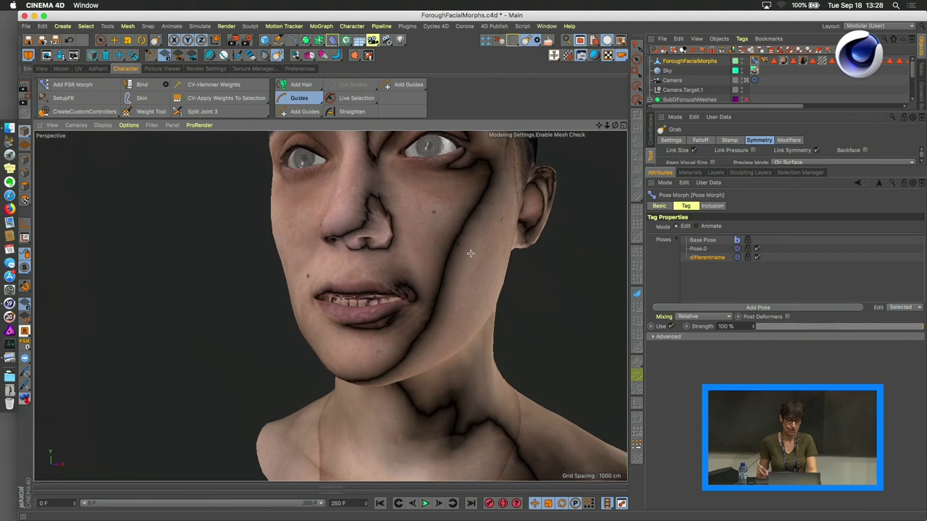
# Open FacialForoughPainted.c4d and orbit around the painted face
pyautogui.click(25, 26)
pyautogui.click(38, 50)
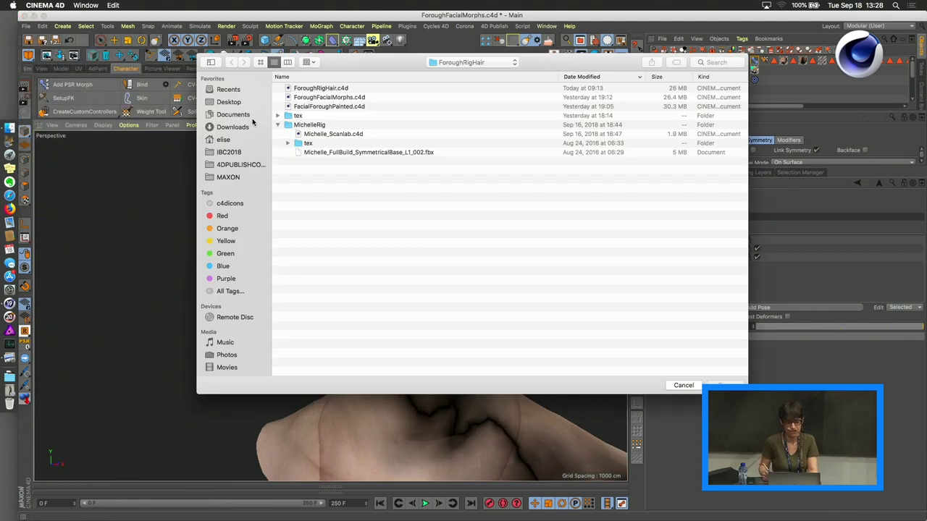
pyautogui.click(334, 106)
pyautogui.click(724, 384)
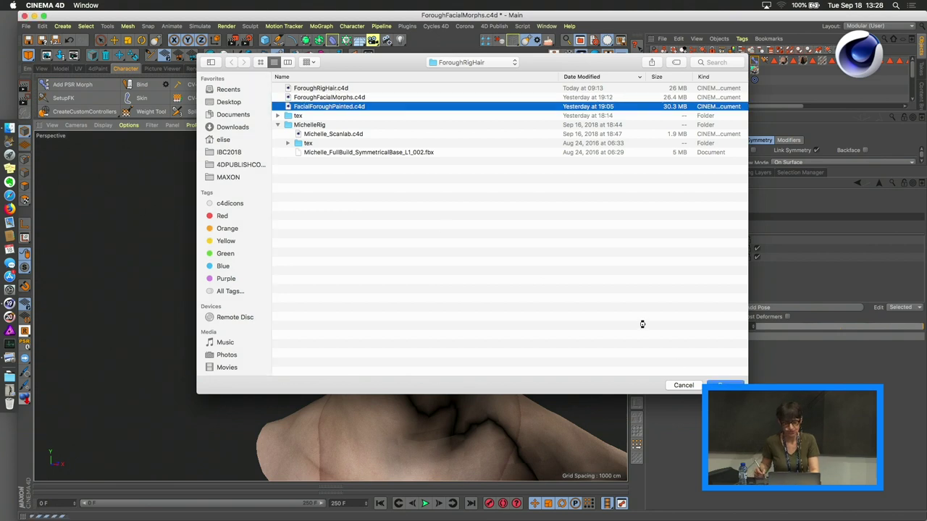
pyautogui.keyDown('alt'); pyautogui.moveTo(417, 250); pyautogui.dragTo(359, 322); pyautogui.keyUp('alt')
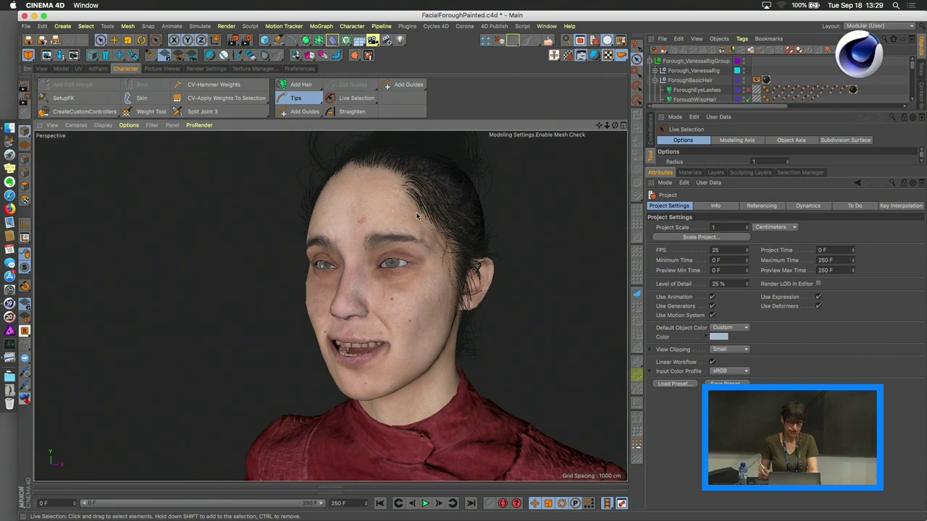
pyautogui.keyDown('alt'); pyautogui.moveTo(403, 281); pyautogui.dragTo(314, 240); pyautogui.keyUp('alt')
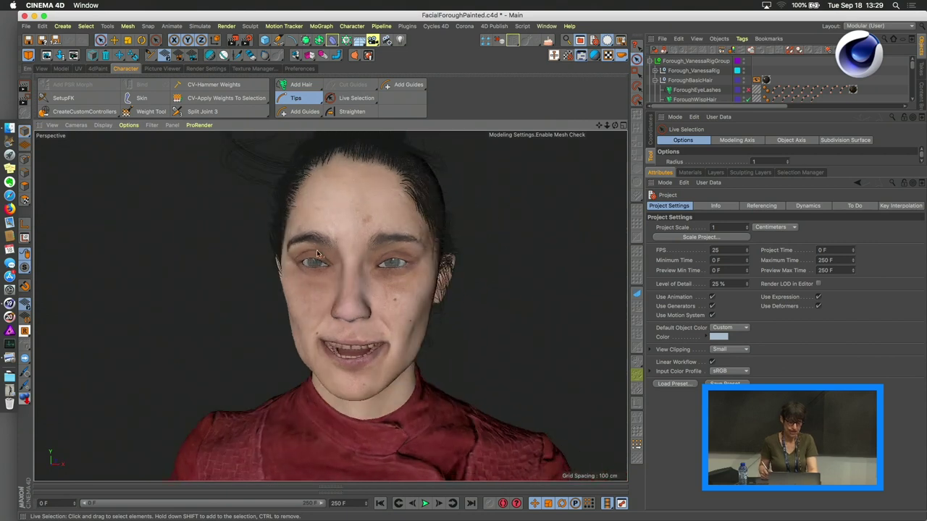
pyautogui.keyDown('alt'); pyautogui.moveTo(413, 262); pyautogui.dragTo(352, 284); pyautogui.keyUp('alt')
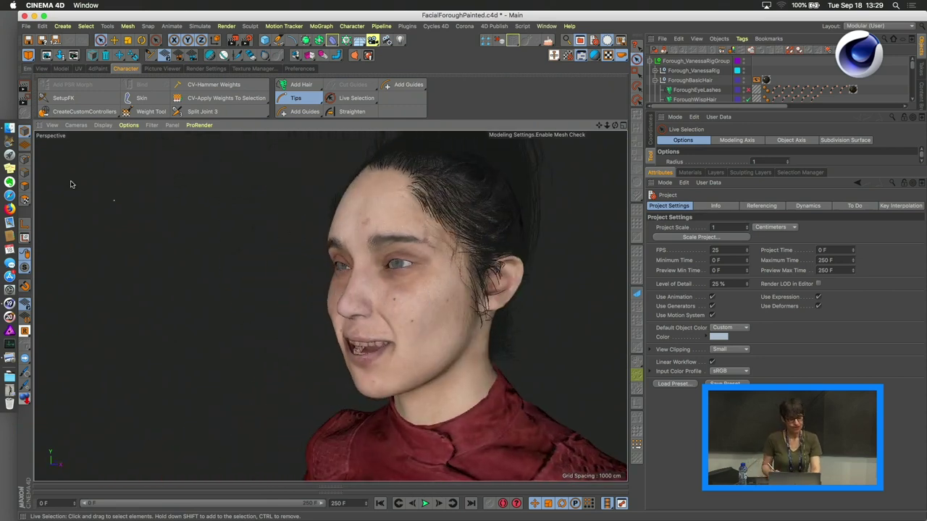
# Open ForoughSmileCorona.c4d from the Forough > ForoughSmileCorona folder
pyautogui.click(26, 26)
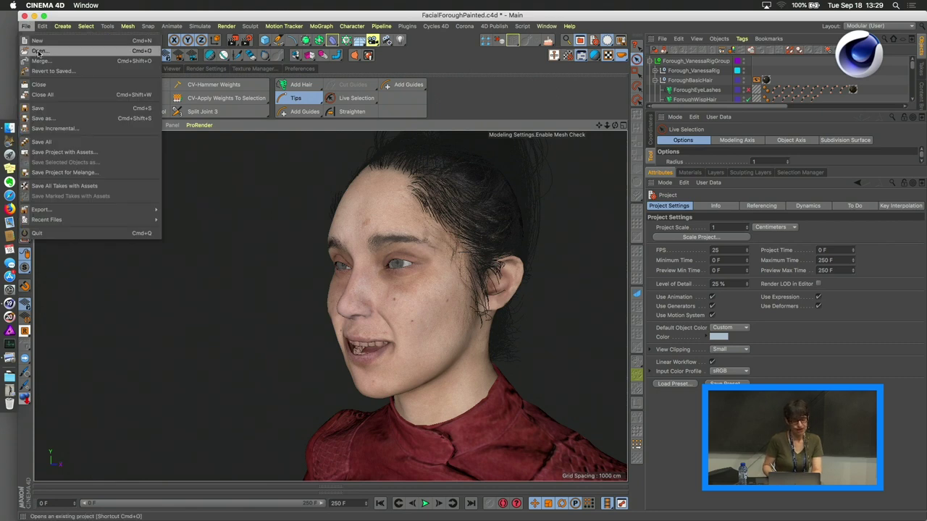
pyautogui.click(39, 52)
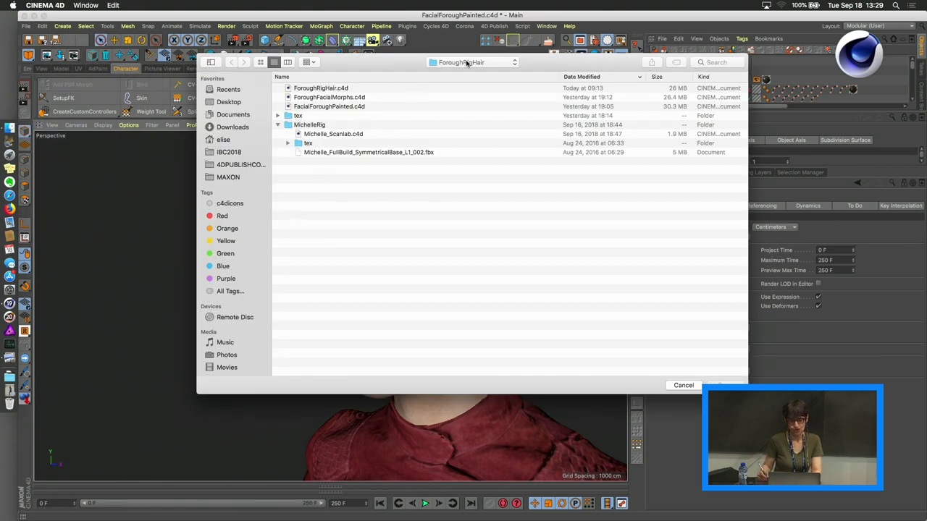
pyautogui.click(467, 63)
pyautogui.click(463, 72)
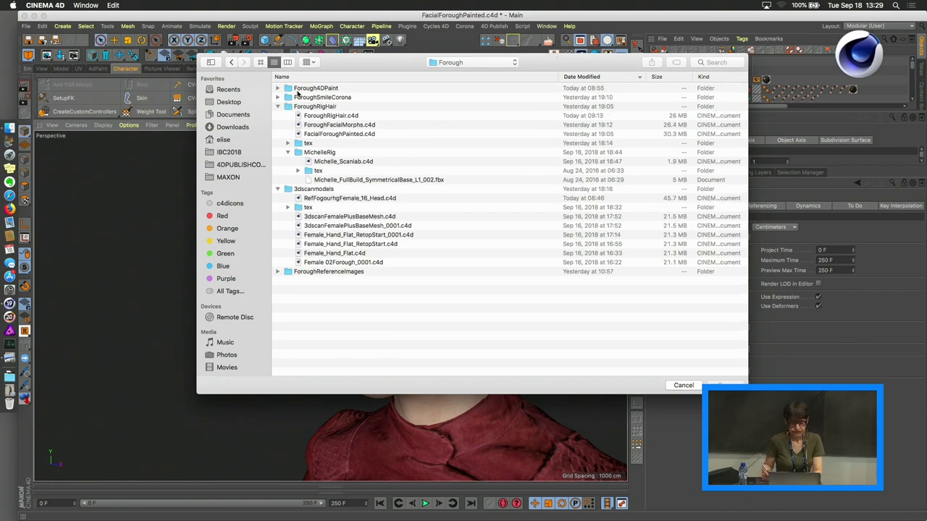
pyautogui.click(277, 98)
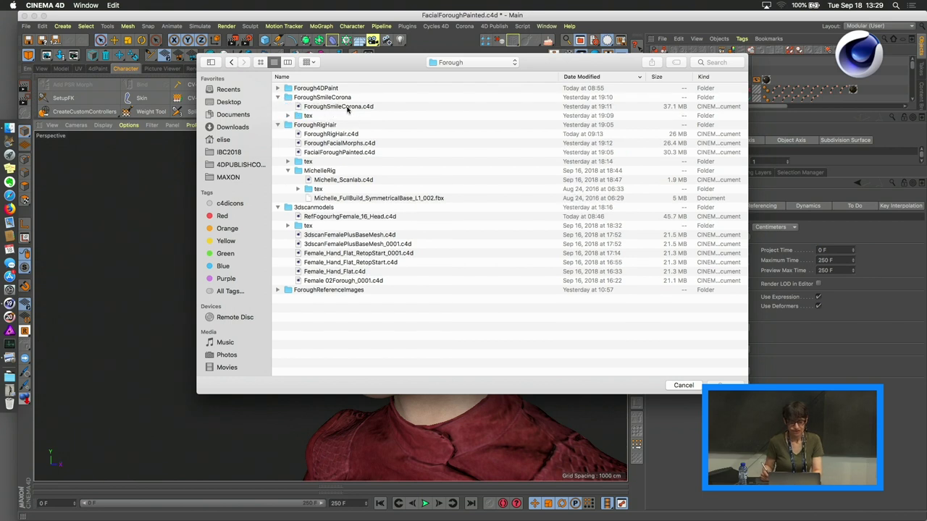
pyautogui.click(341, 107)
pyautogui.click(719, 381)
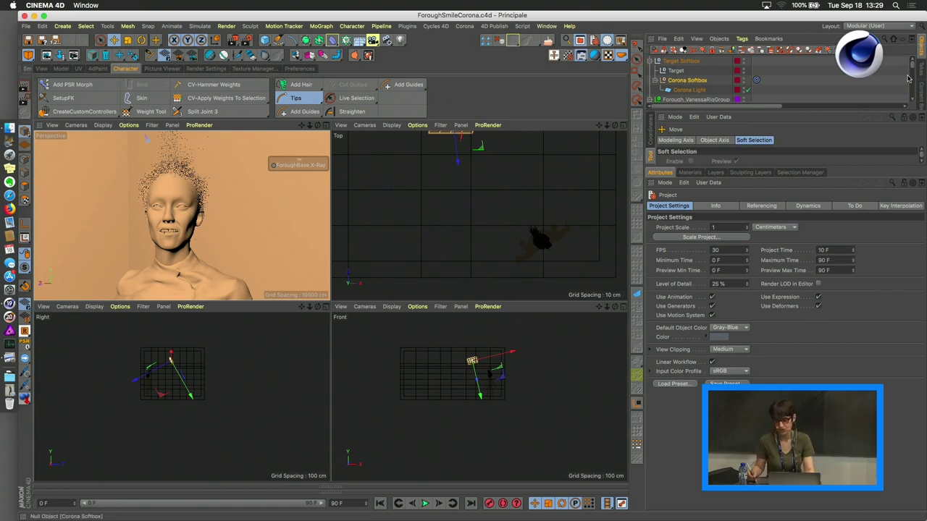
# Browse the Corona Studio Tools 1.0 PRO presets, then inspect Camera 05.1's Corona Camera tag
pyautogui.moveTo(912, 66); pyautogui.dragTo(912, 72)
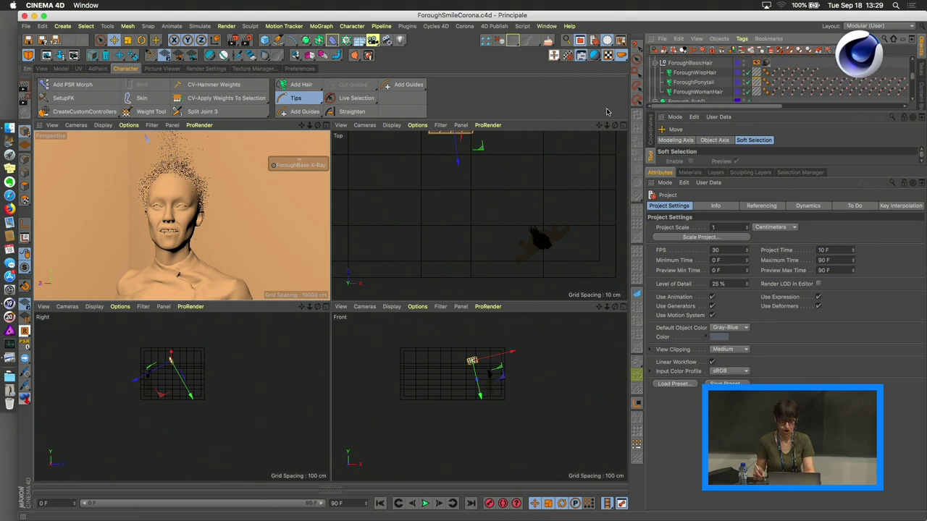
pyautogui.moveTo(608, 127); pyautogui.dragTo(595, 134)
pyautogui.scroll(5, 560, 237)
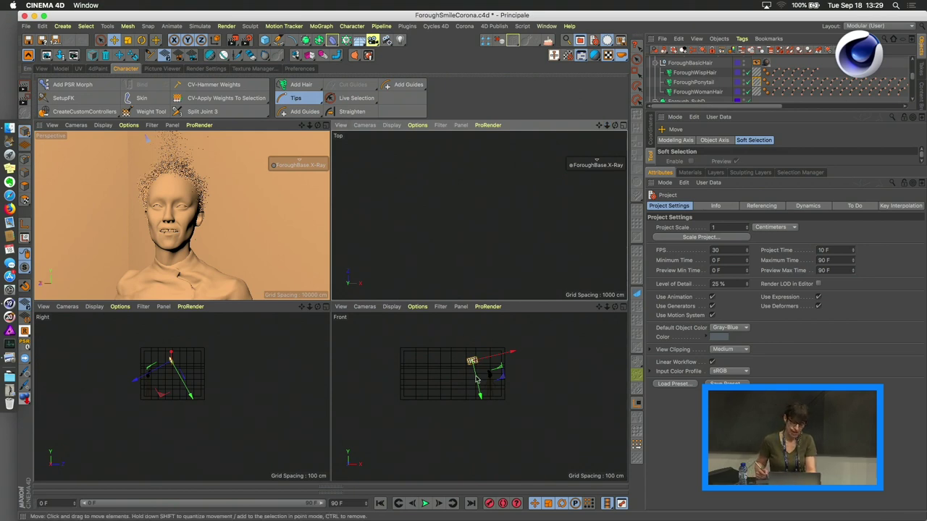
pyautogui.click(923, 92)
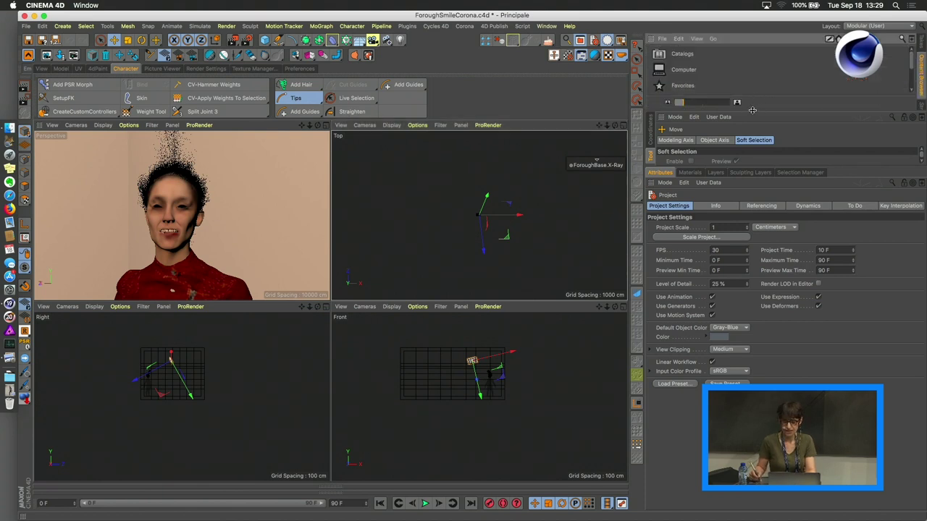
pyautogui.moveTo(750, 110); pyautogui.dragTo(737, 230)
pyautogui.doubleClick(681, 102)
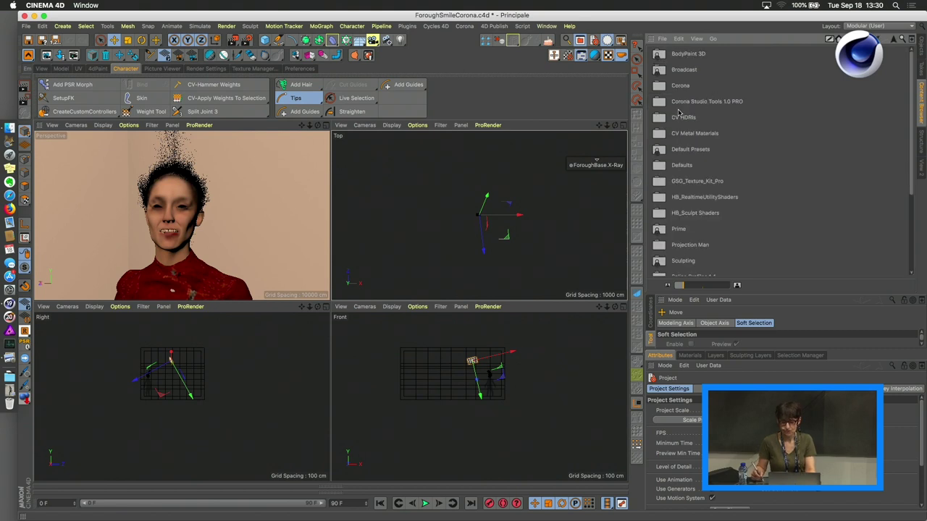
pyautogui.scroll(-1, 913, 142)
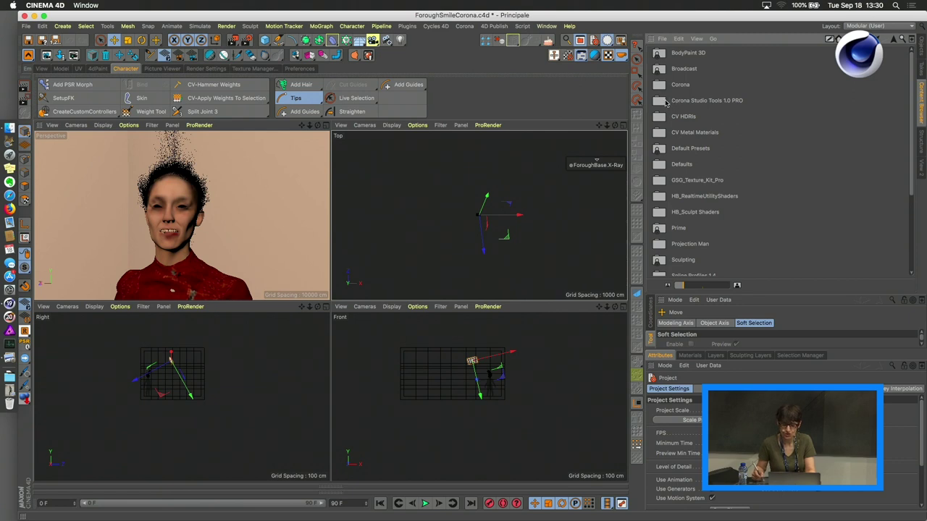
pyautogui.doubleClick(662, 102)
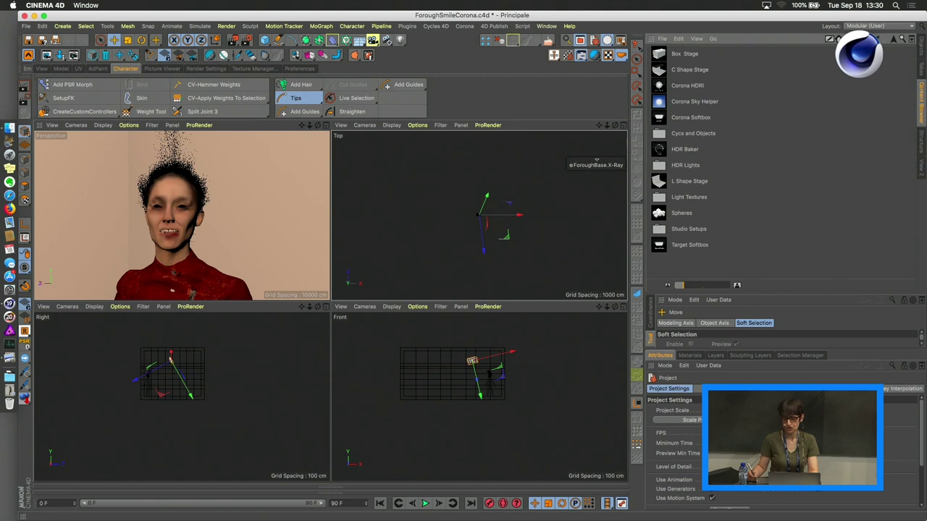
pyautogui.click(922, 49)
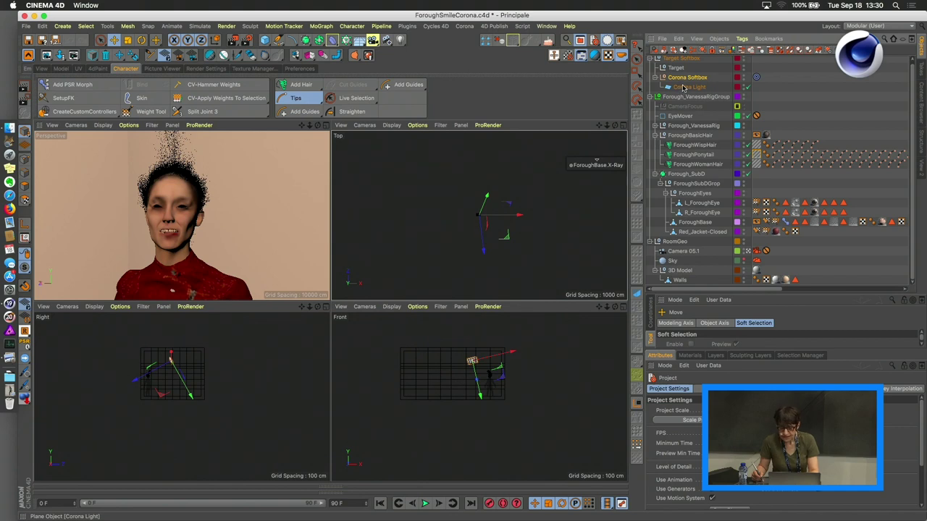
pyautogui.click(756, 251)
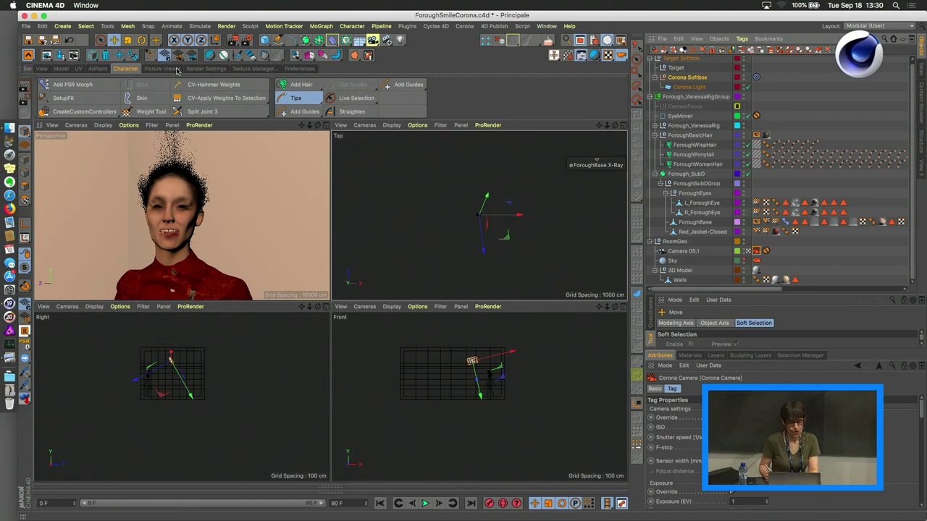
# Review Corona's Output, General and Camera/Postprocessing render settings and enlarge the camera tag Attributes panel
pyautogui.click(209, 69)
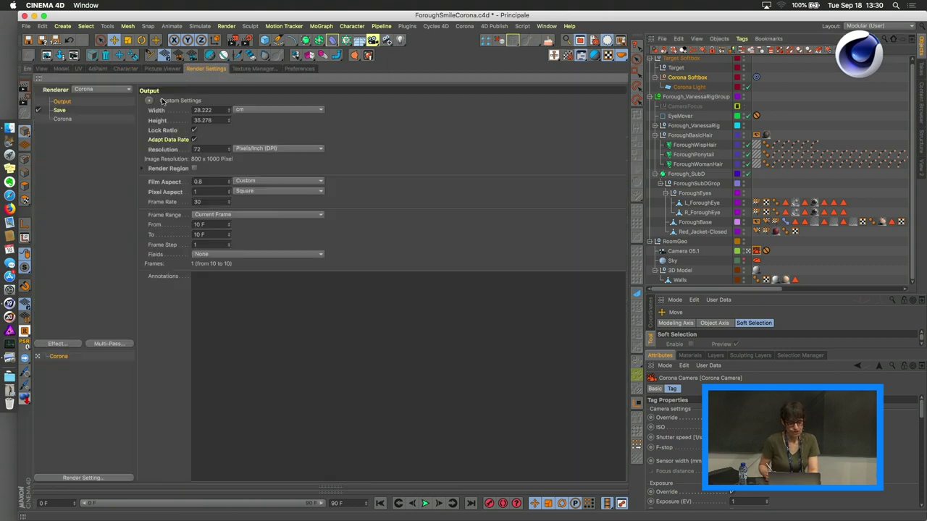
pyautogui.click(63, 118)
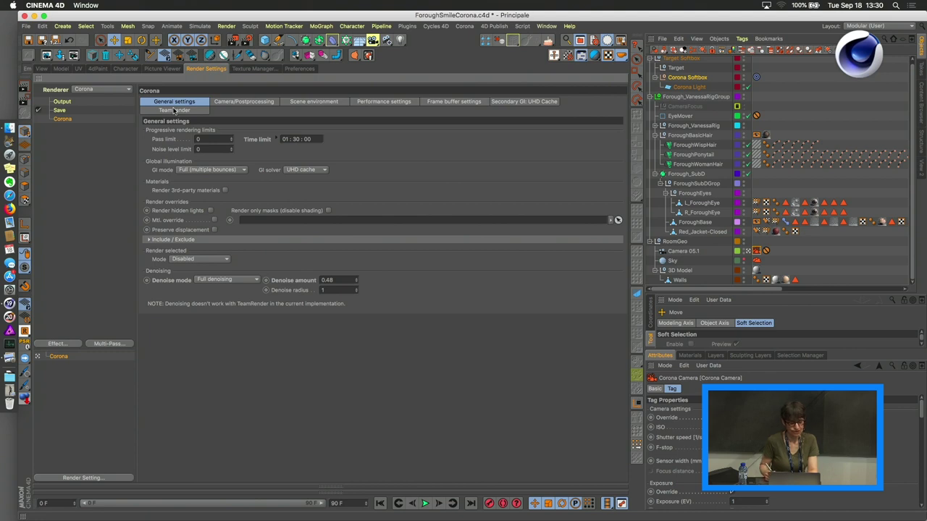
pyautogui.click(242, 102)
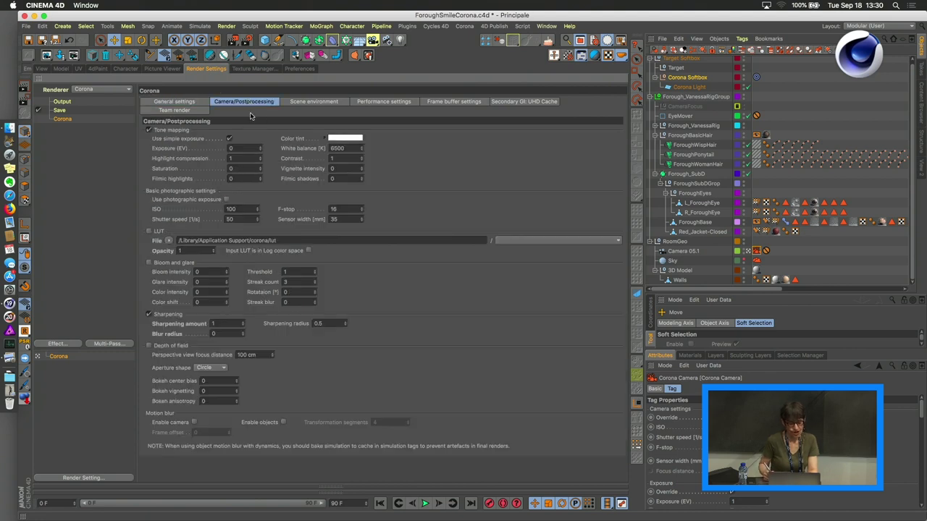
pyautogui.click(197, 102)
pyautogui.click(73, 100)
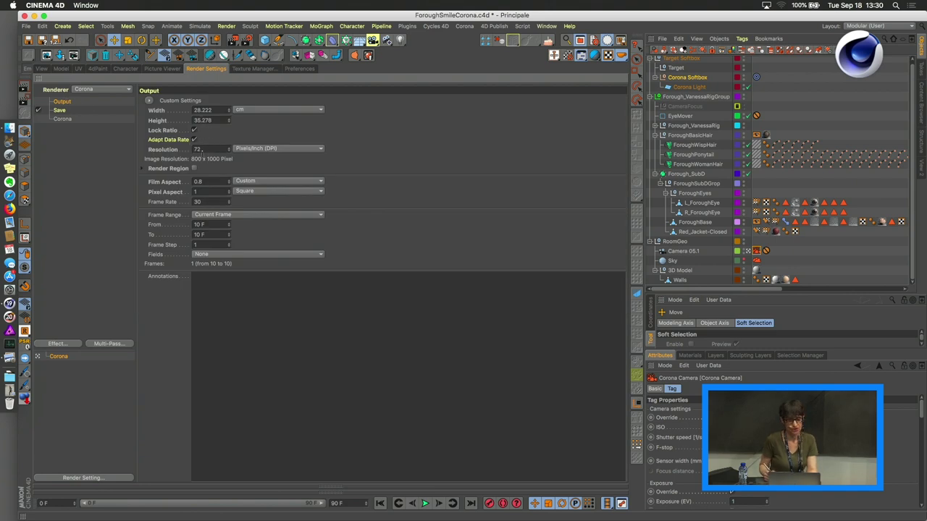
pyautogui.click(63, 119)
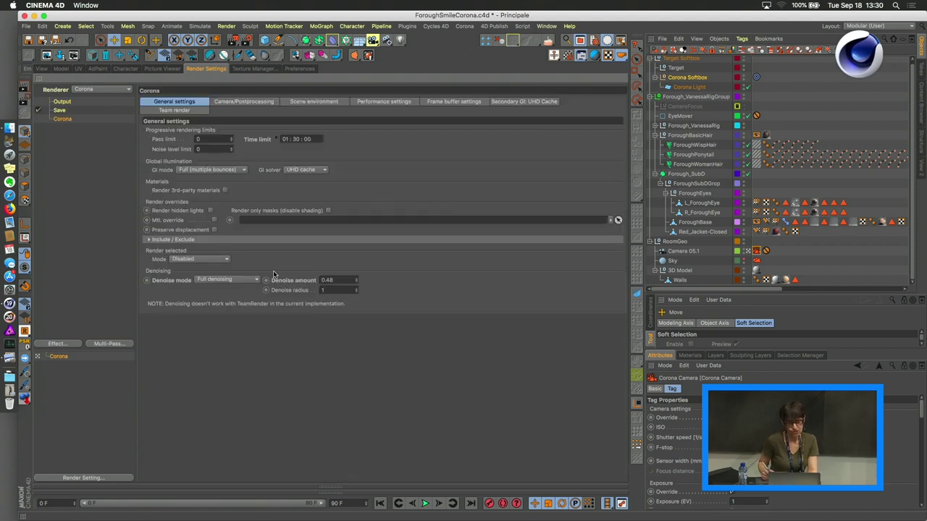
pyautogui.click(246, 101)
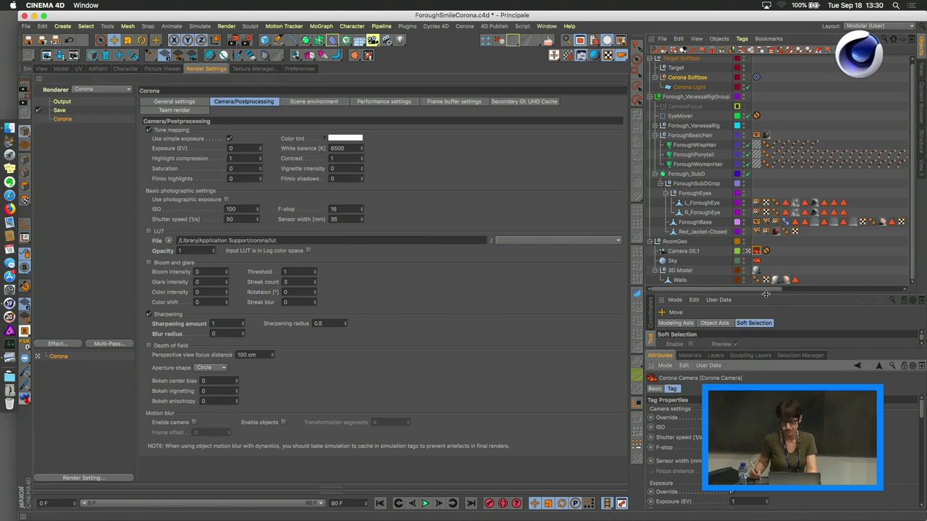
pyautogui.moveTo(766, 293); pyautogui.dragTo(766, 186)
pyautogui.moveTo(760, 353); pyautogui.dragTo(782, 230)
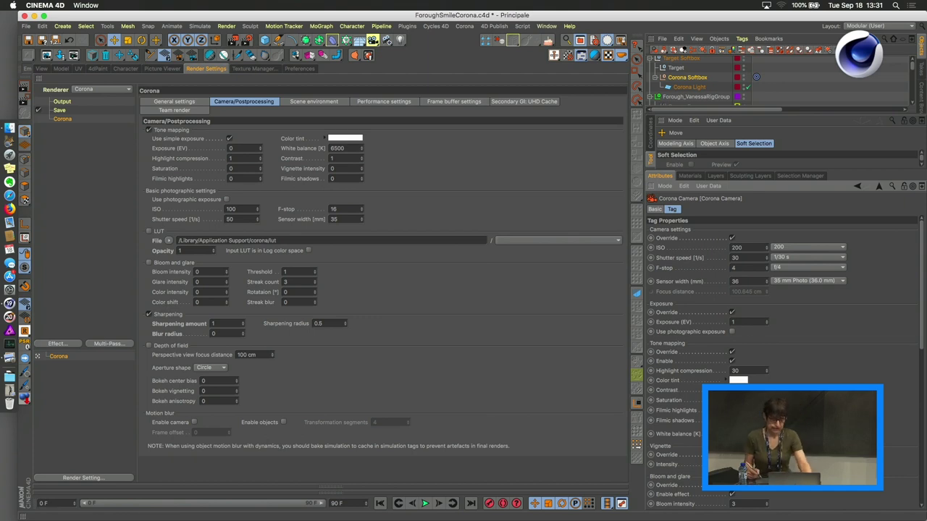
# Return to the four-viewport layout, lengthen the Object Manager, and display the scene's materials
pyautogui.click(44, 69)
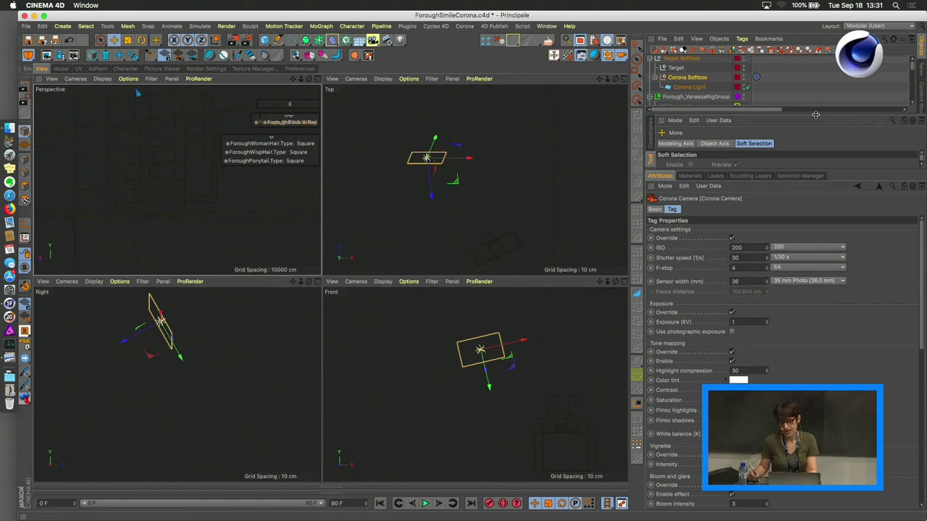
pyautogui.moveTo(815, 114); pyautogui.dragTo(765, 278)
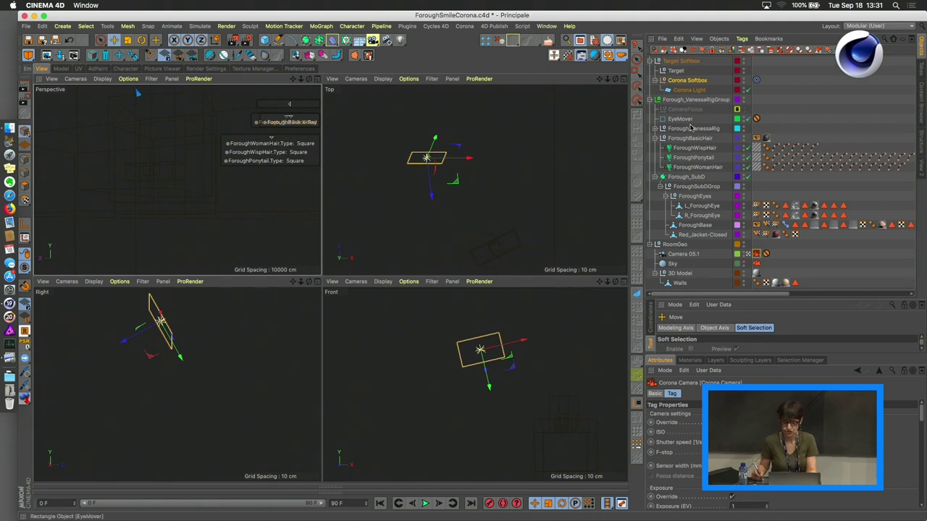
pyautogui.click(689, 360)
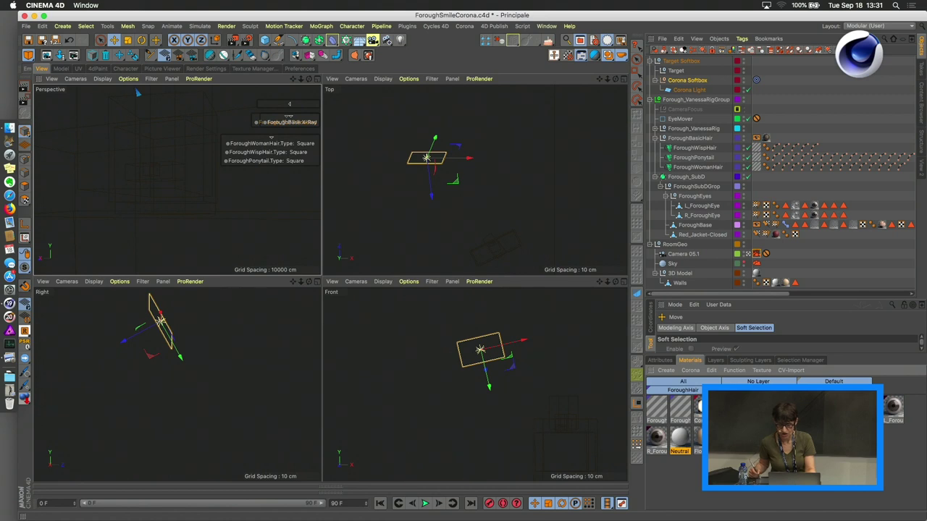
pyautogui.doubleClick(727, 409)
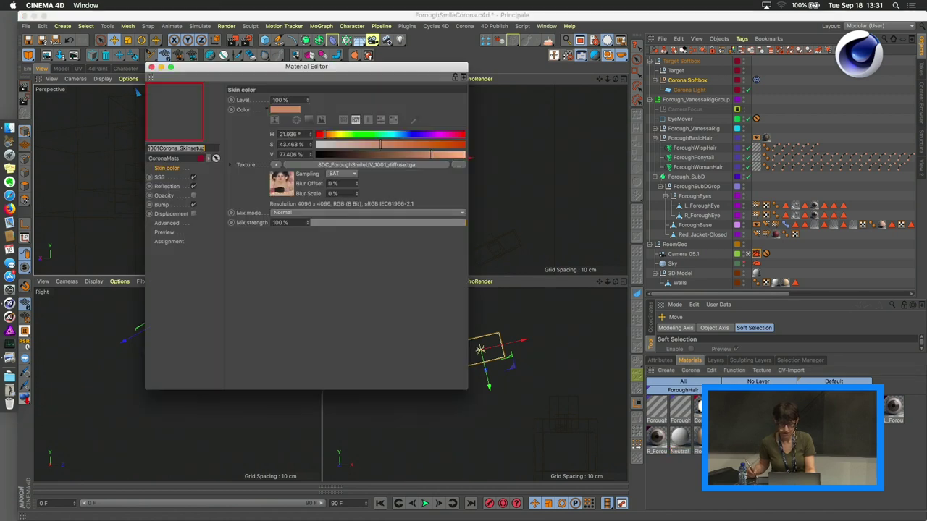
pyautogui.moveTo(441, 69); pyautogui.dragTo(611, 74)
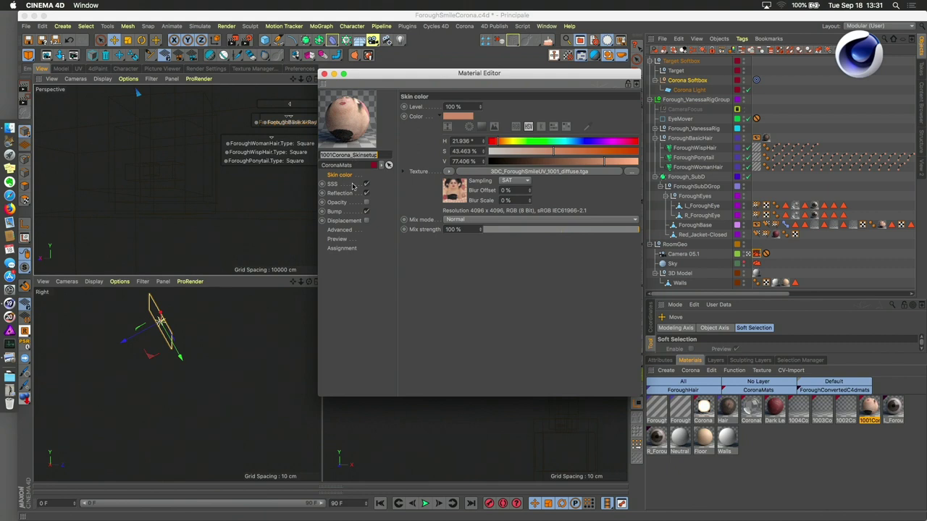
pyautogui.click(332, 184)
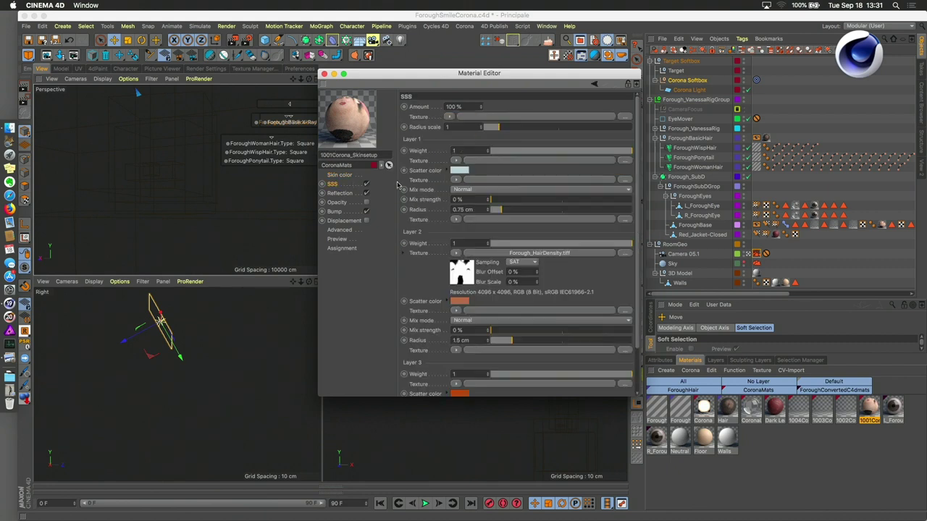
pyautogui.scroll(-3, 637, 183)
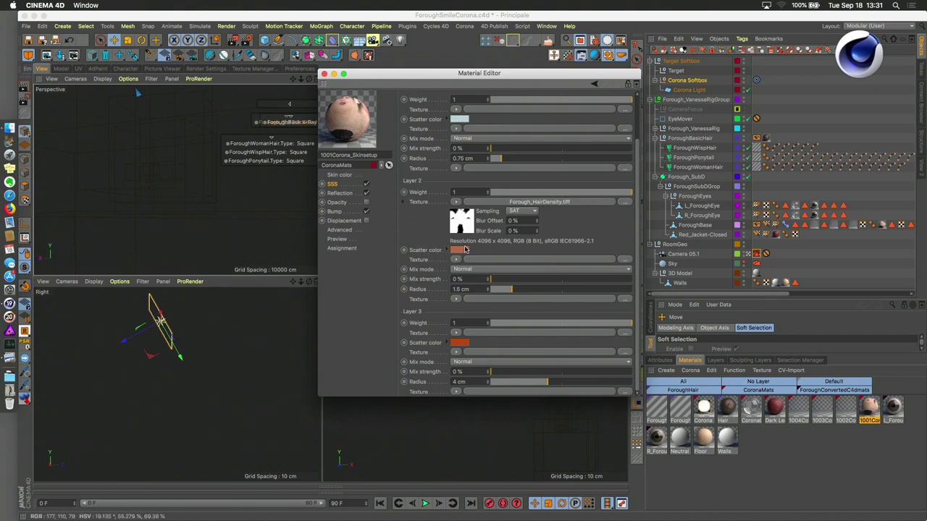
pyautogui.click(346, 194)
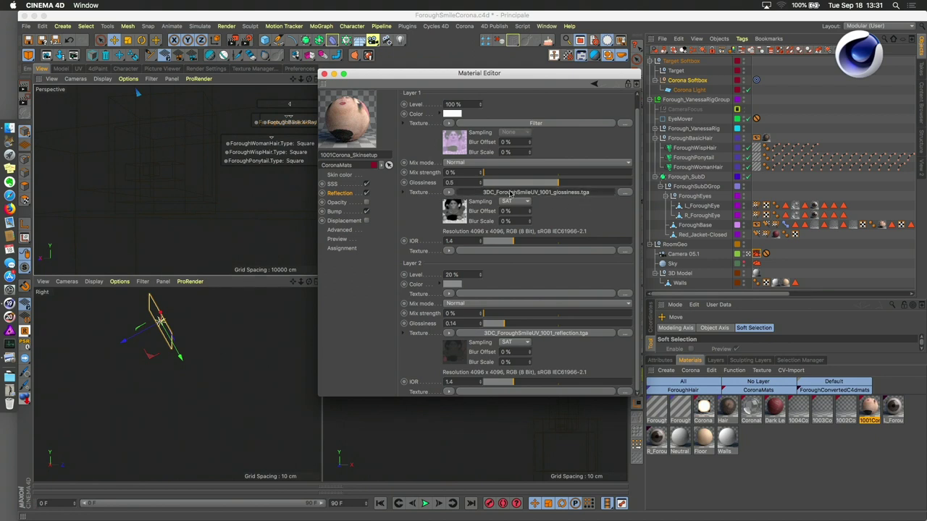
pyautogui.click(472, 195)
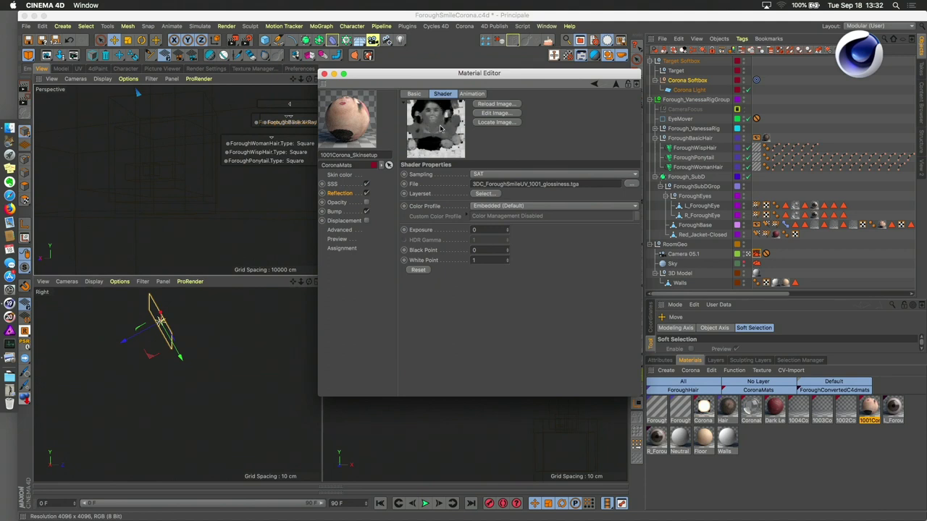
pyautogui.click(336, 211)
pyautogui.click(538, 118)
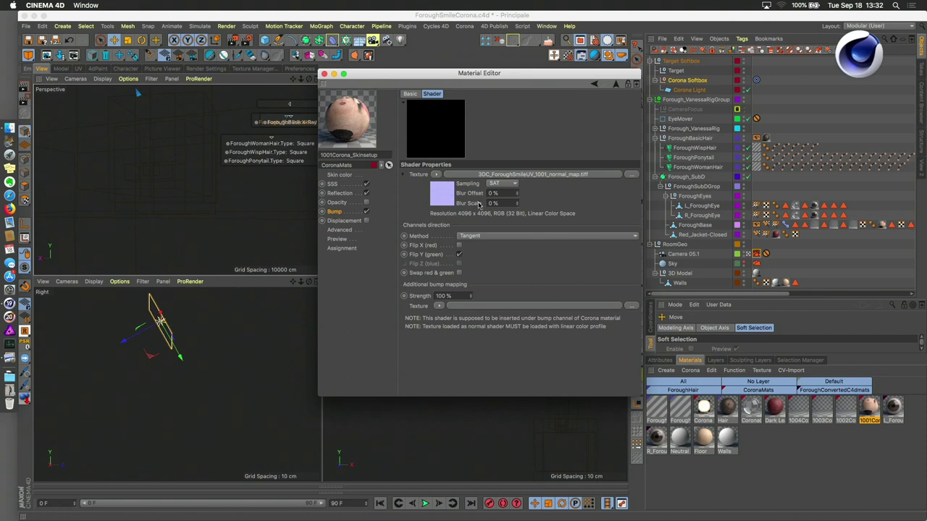
pyautogui.moveTo(371, 120); pyautogui.dragTo(416, 131)
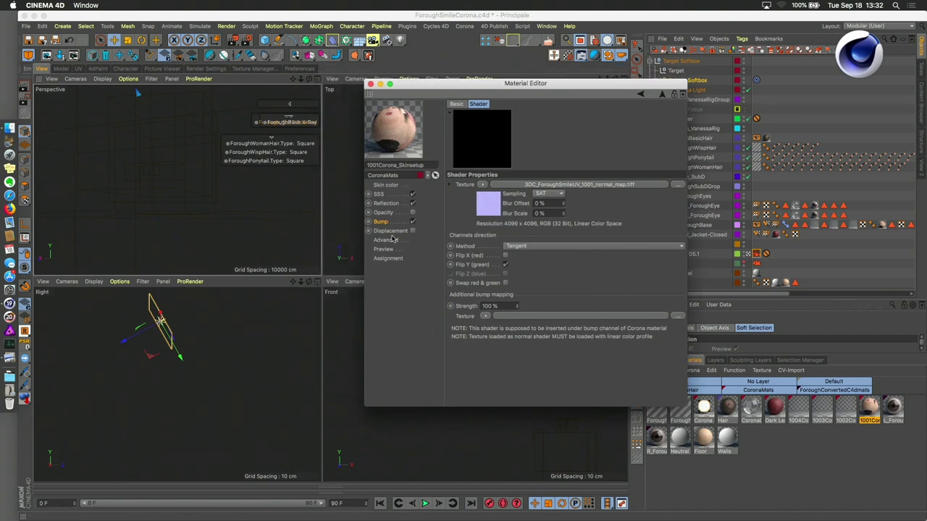
pyautogui.moveTo(498, 87); pyautogui.dragTo(578, 94)
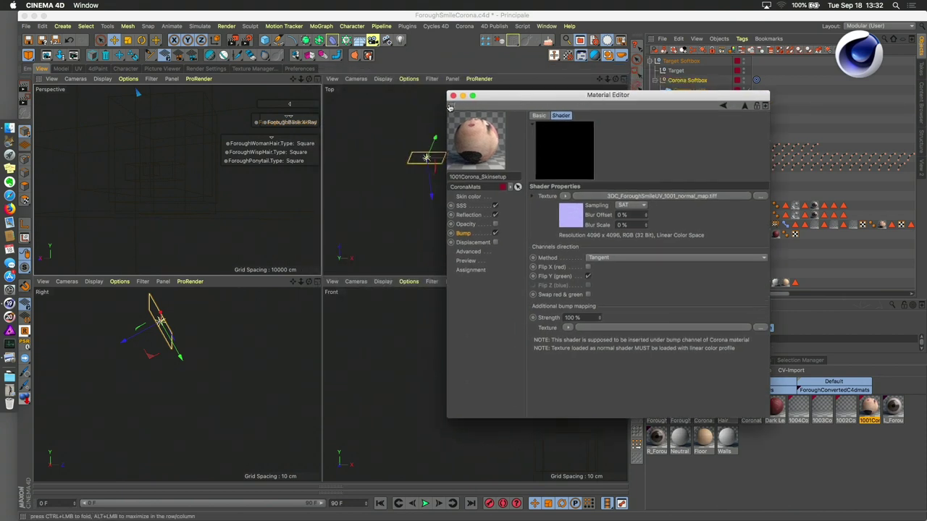
pyautogui.click(451, 92)
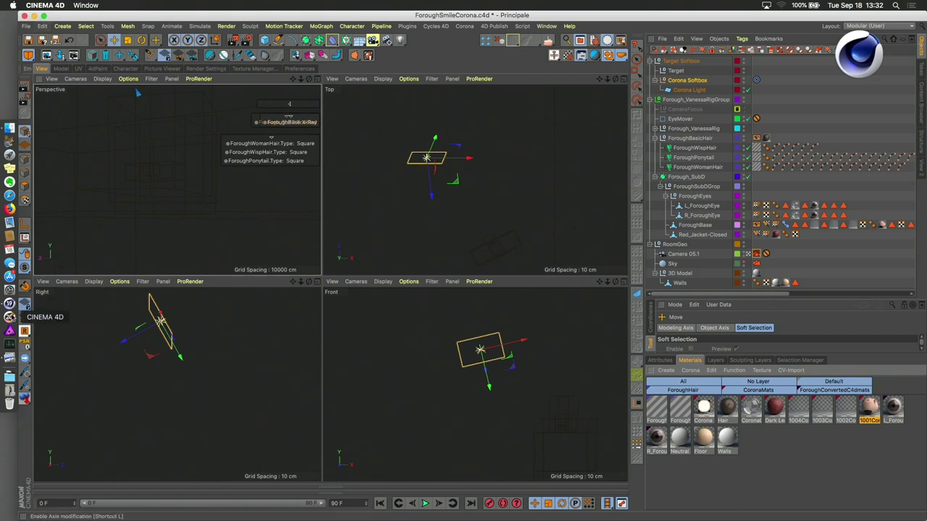
# Show the ForoughRedJacket_A.jpg portrait beside the WardrobeZombieFin.jpg zombie render in Preview
pyautogui.click(33, 16)
pyautogui.click(268, 77)
pyautogui.moveTo(268, 76); pyautogui.dragTo(173, 47)
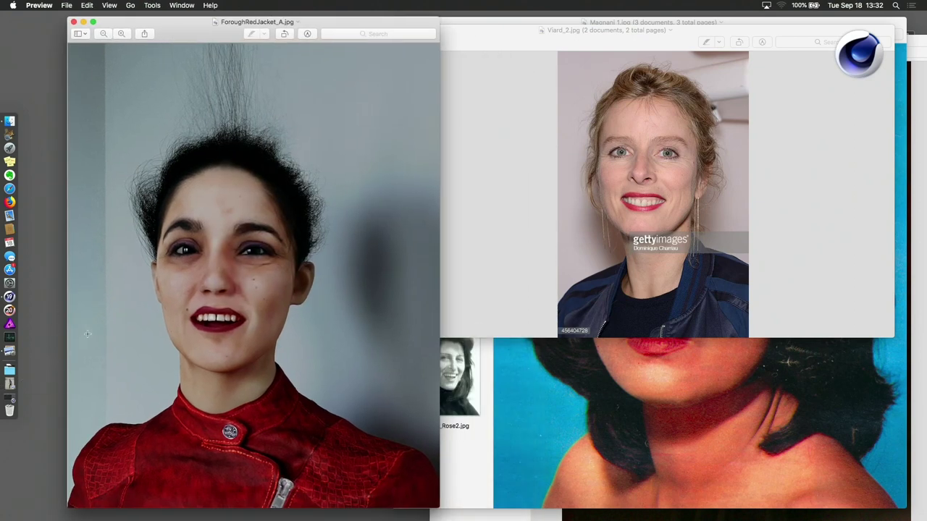
pyautogui.click(10, 369)
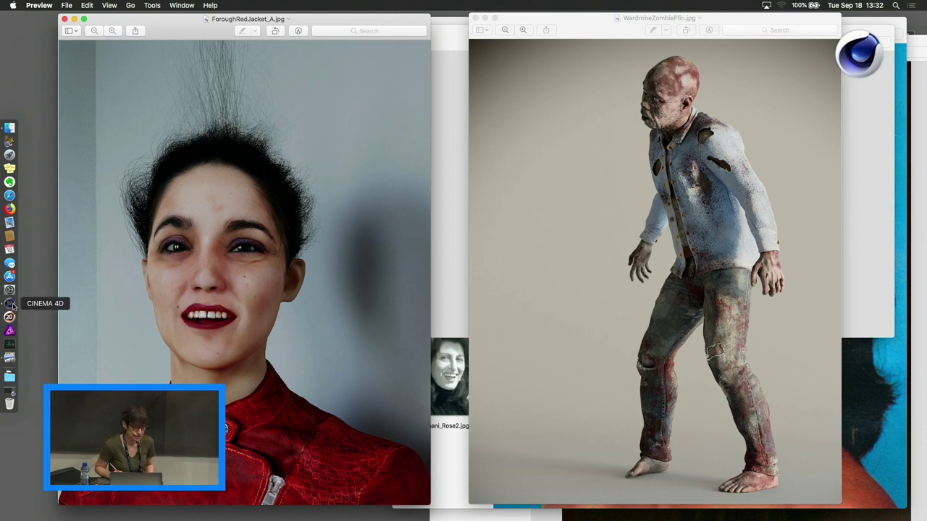
pyautogui.click(10, 304)
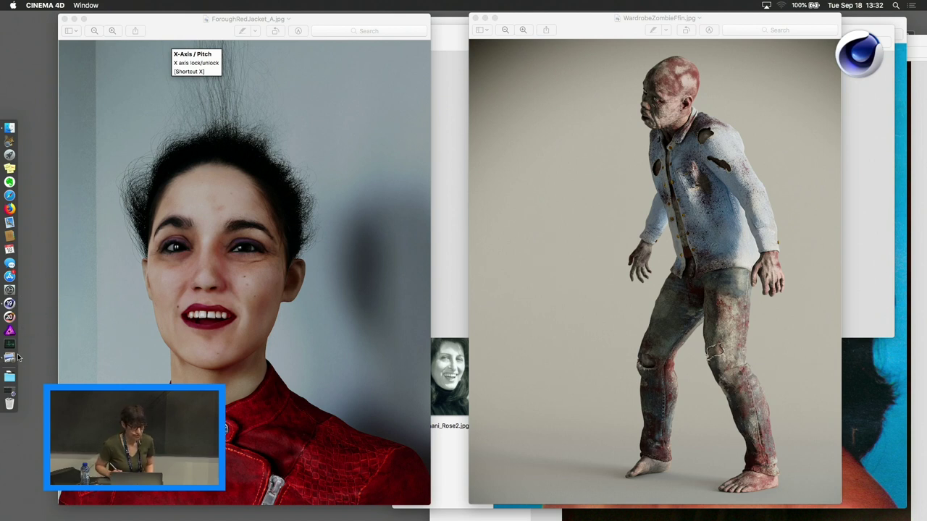
# Close all open scenes without saving and bring up the Open dialog
pyautogui.click(11, 392)
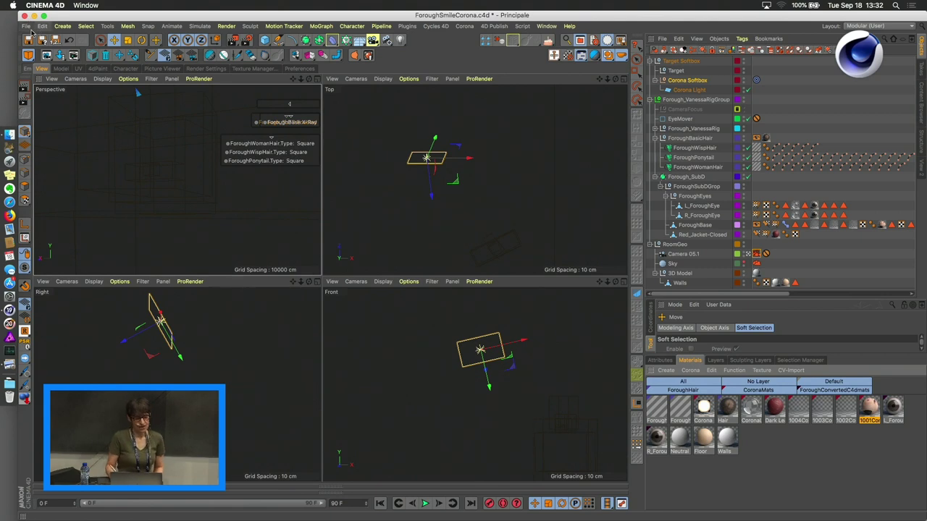
pyautogui.click(26, 26)
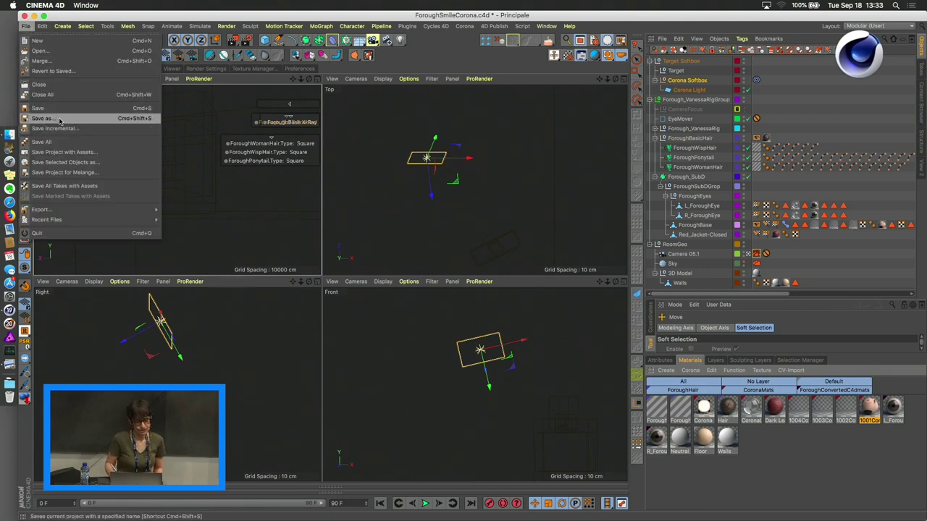
pyautogui.click(64, 95)
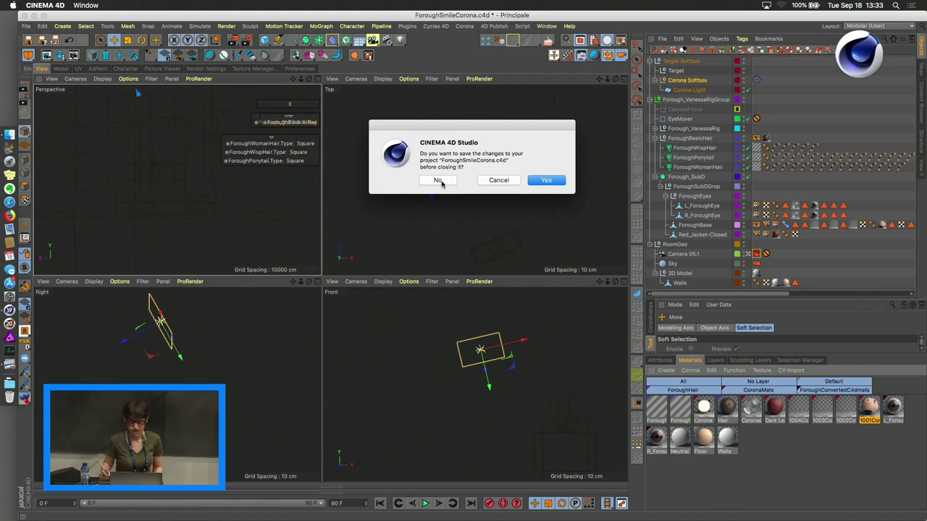
pyautogui.click(438, 181)
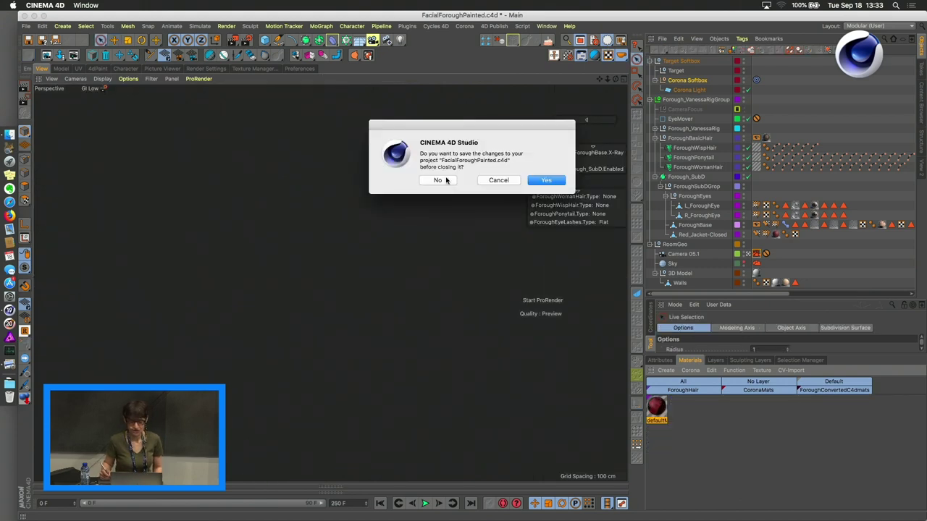
pyautogui.click(440, 181)
pyautogui.click(436, 181)
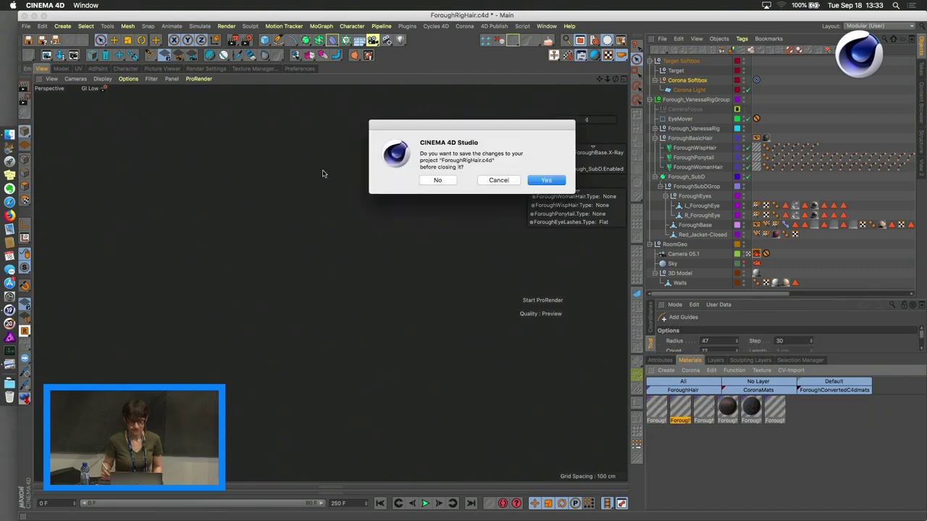
pyautogui.click(436, 181)
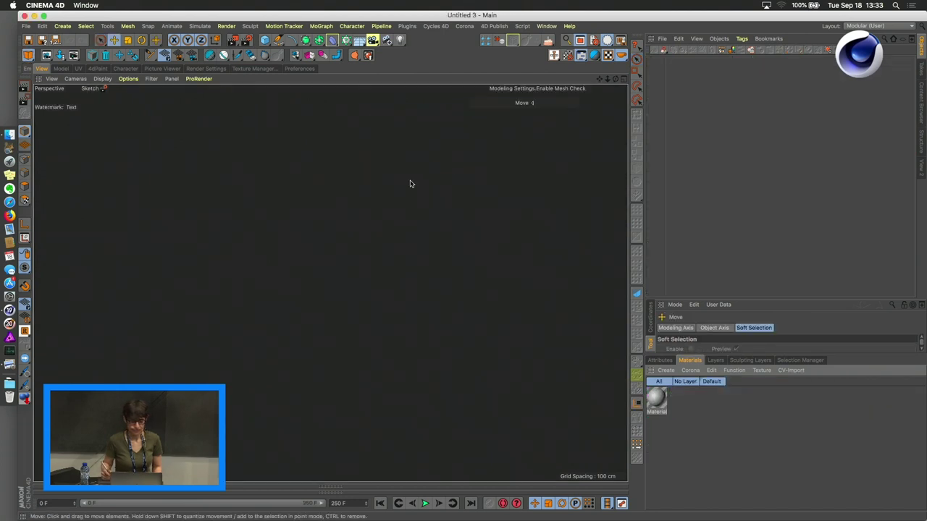
pyautogui.click(28, 27)
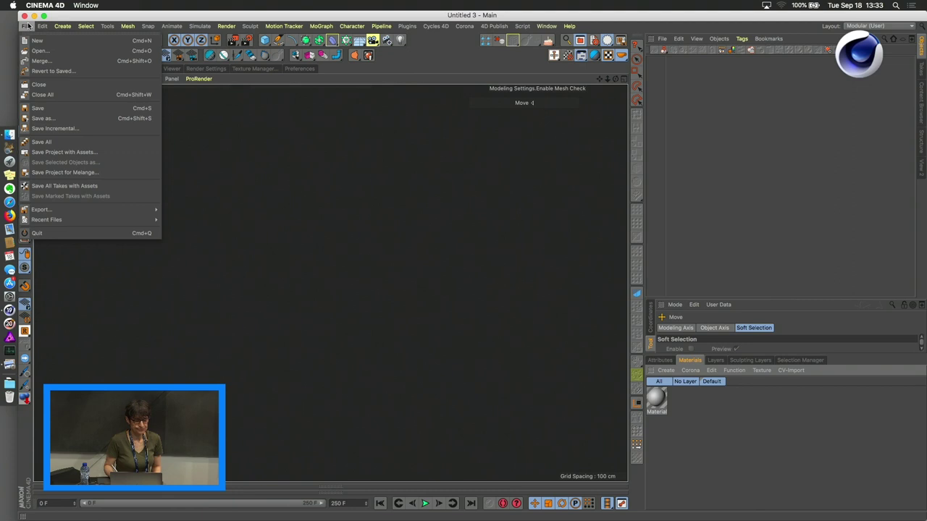
pyautogui.click(38, 50)
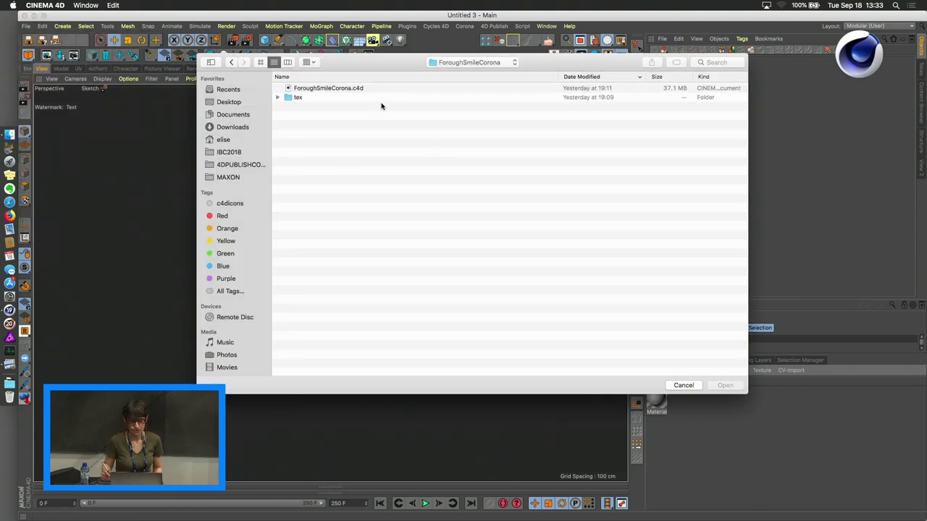
# Open ZombieJeans_pnt.c4d from the Thomas_zombie folder inside IBC2018
pyautogui.click(472, 63)
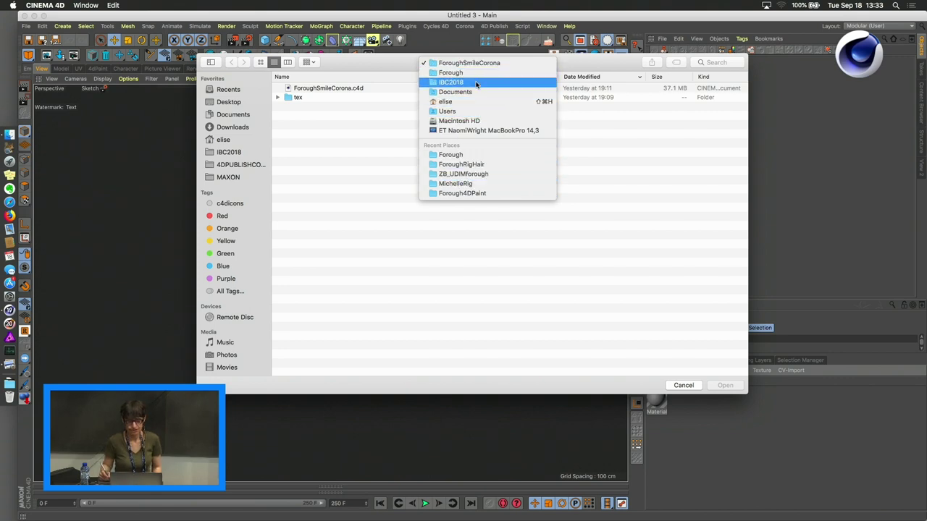
pyautogui.click(452, 81)
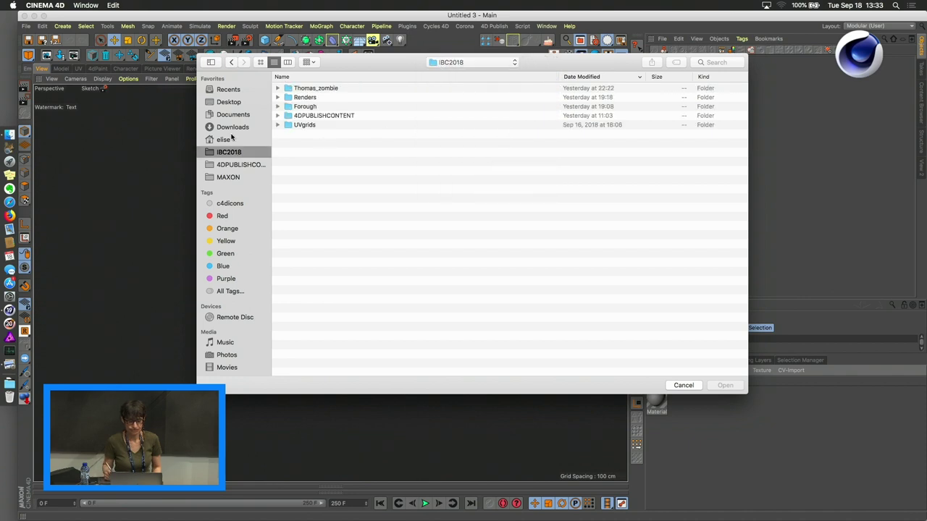
pyautogui.doubleClick(318, 90)
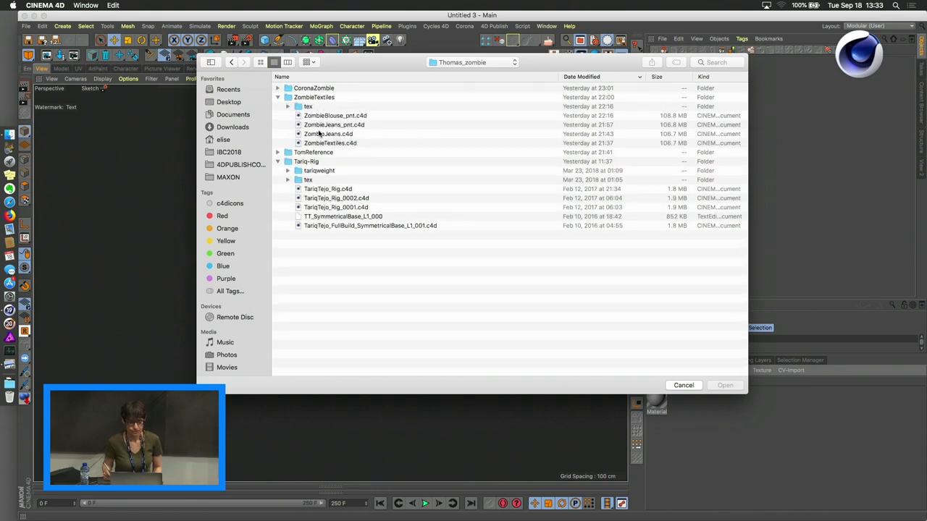
pyautogui.click(334, 126)
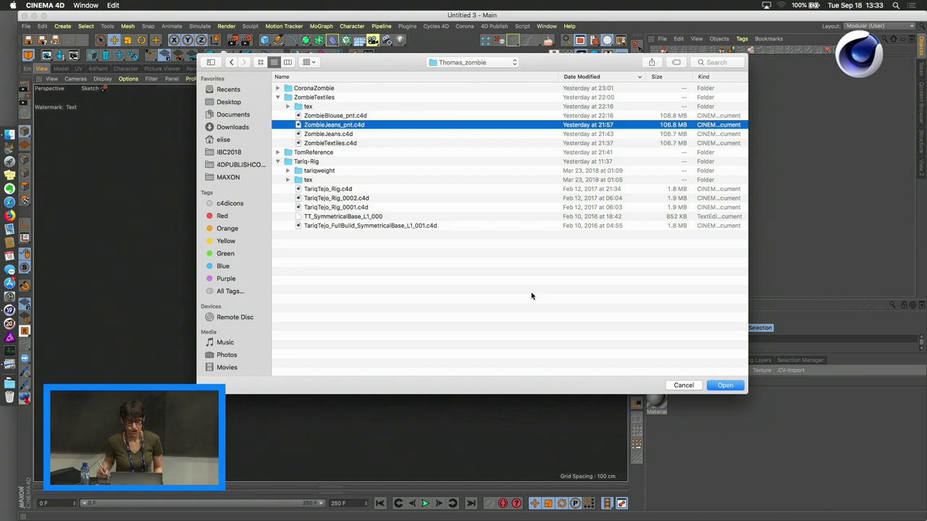
pyautogui.click(725, 385)
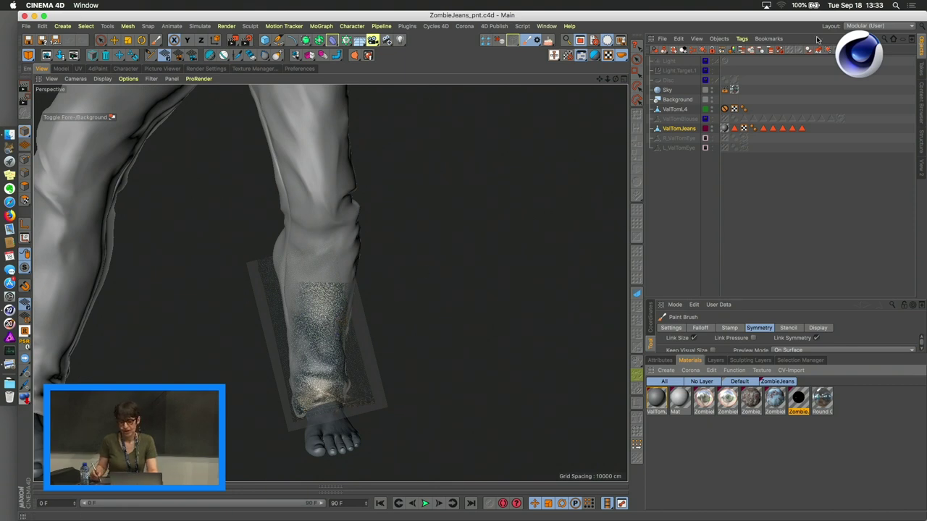
# Switch to the BodyPaint 3D menu set and show the 4D Publish menu
pyautogui.click(621, 40)
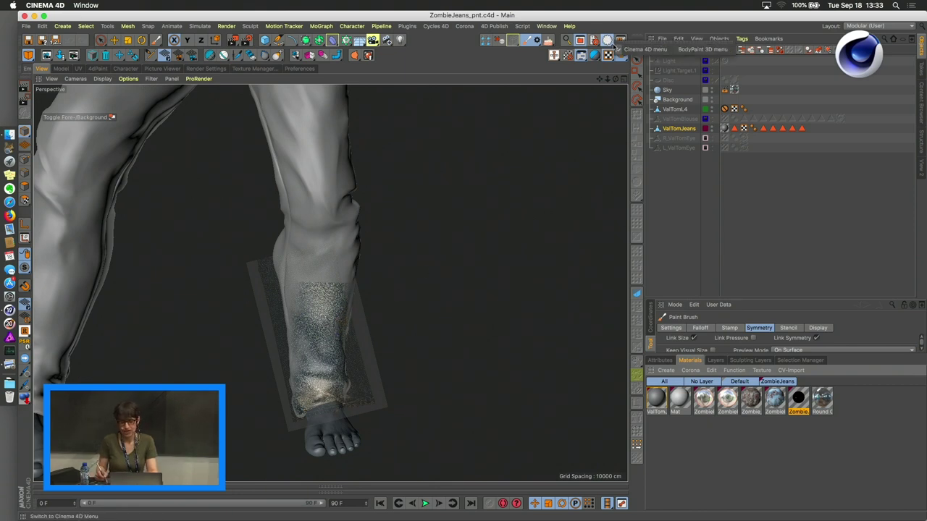
pyautogui.click(707, 50)
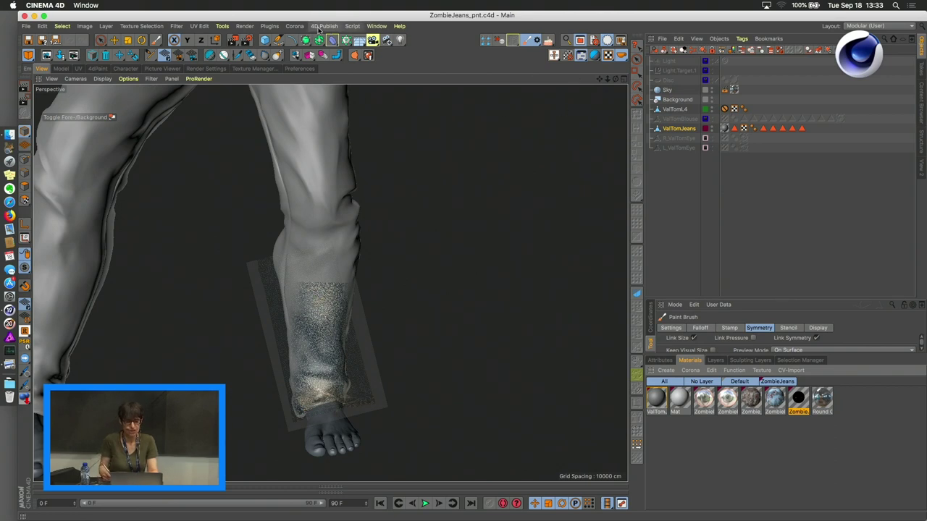
pyautogui.click(327, 26)
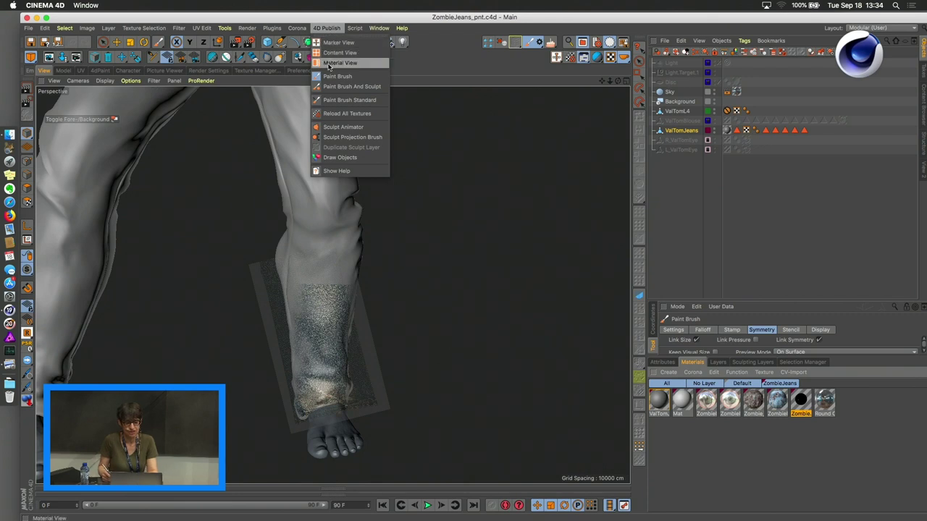
# Open the Material View for ValTomJeans_UV_0 and make JeansAnkle the paint layer
pyautogui.click(330, 63)
pyautogui.moveTo(403, 31); pyautogui.dragTo(619, 84)
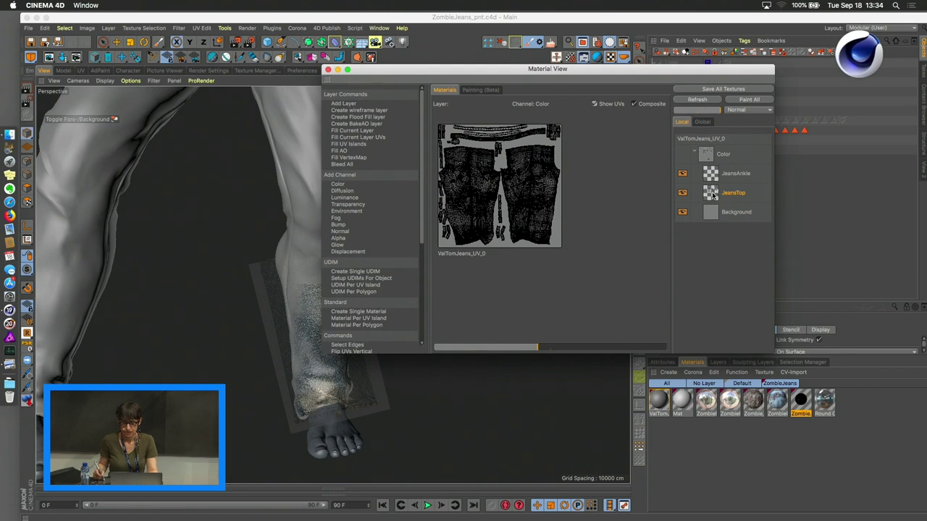
pyautogui.click(715, 178)
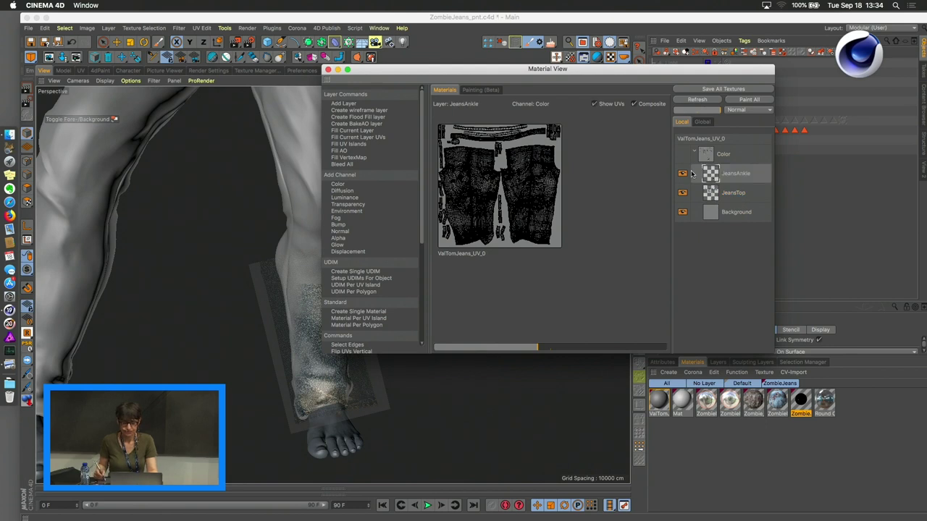
pyautogui.moveTo(661, 74); pyautogui.dragTo(832, 80)
pyautogui.moveTo(598, 73); pyautogui.dragTo(621, 222)
pyautogui.click(531, 42)
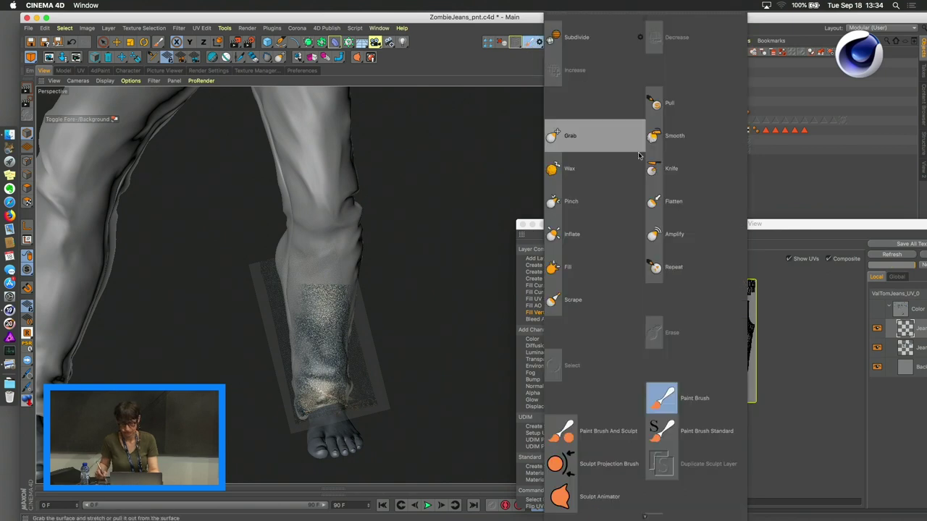
# Paint speckled denim texture across the lower shin with the Paint Brush
pyautogui.click(660, 398)
pyautogui.click(627, 231)
pyautogui.moveTo(626, 231); pyautogui.dragTo(673, 157)
pyautogui.click(328, 293)
pyautogui.moveTo(328, 293)
pyautogui.keyDown('alt'); pyautogui.mouseDown()
pyautogui.moveTo(313, 298)
pyautogui.moveTo(379, 274)
pyautogui.mouseUp(); pyautogui.keyUp('alt')
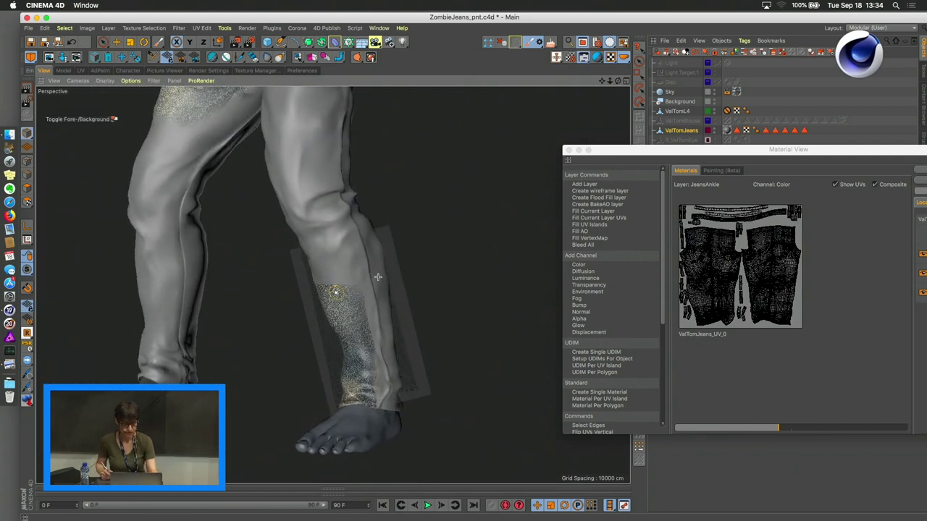
pyautogui.moveTo(322, 270); pyautogui.dragTo(345, 258)
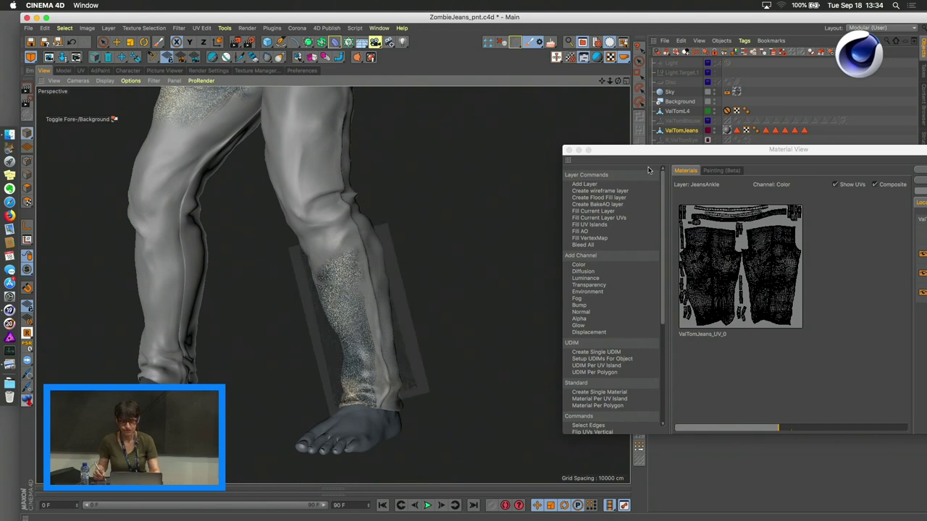
pyautogui.moveTo(668, 152); pyautogui.dragTo(662, 157)
pyautogui.keyDown('alt'); pyautogui.moveTo(379, 288); pyautogui.dragTo(375, 268); pyautogui.keyUp('alt')
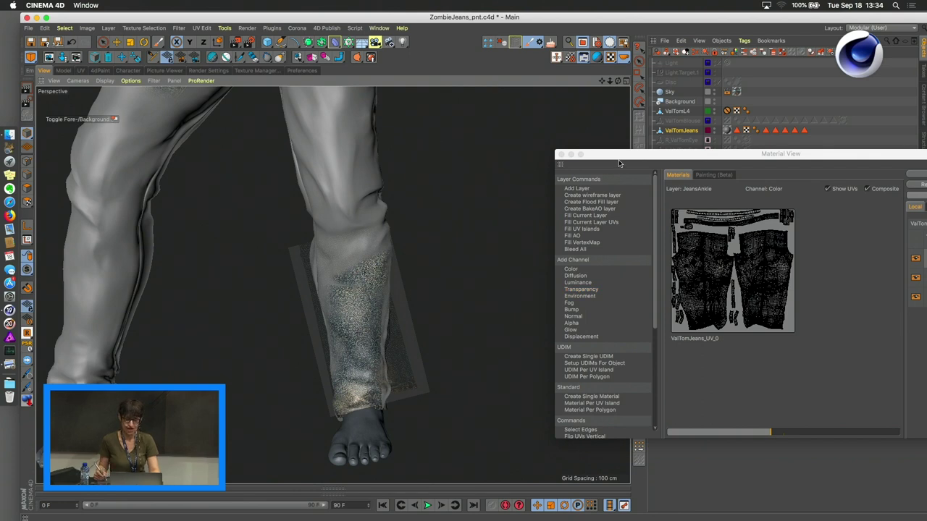
pyautogui.moveTo(621, 160); pyautogui.dragTo(739, 148)
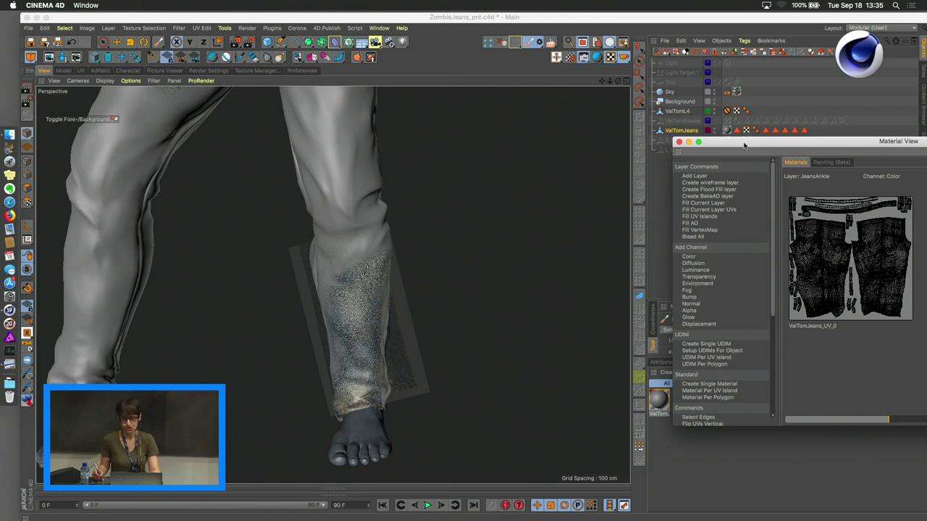
pyautogui.moveTo(746, 147); pyautogui.dragTo(547, 123)
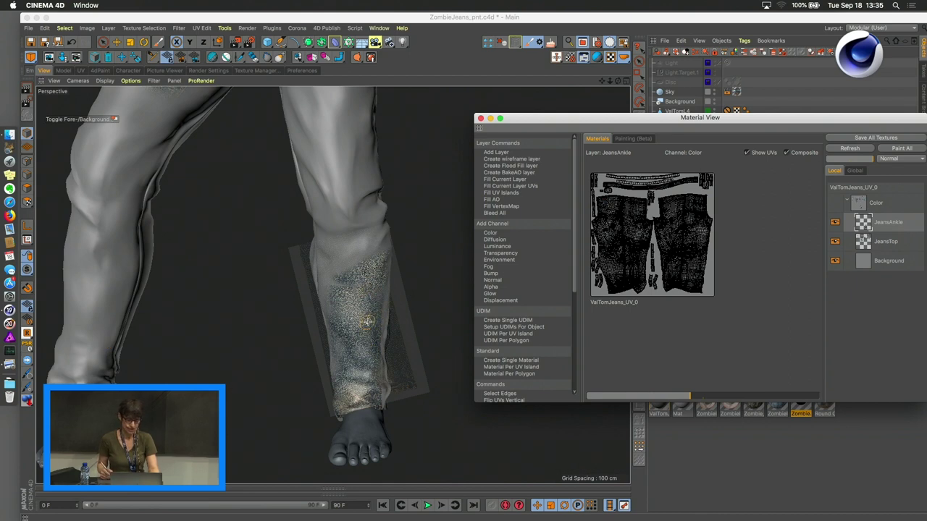
pyautogui.keyDown('alt'); pyautogui.moveTo(372, 315); pyautogui.dragTo(322, 312); pyautogui.keyUp('alt')
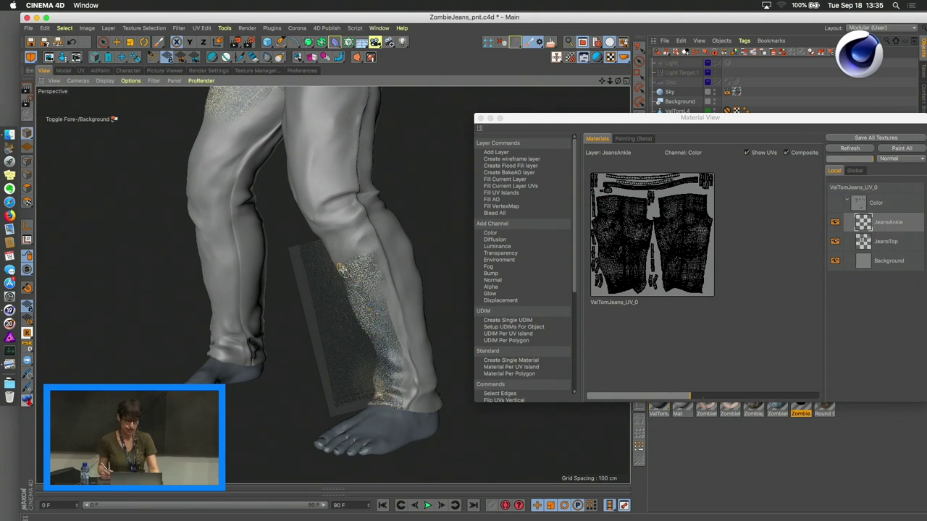
pyautogui.moveTo(353, 275)
pyautogui.keyDown('alt'); pyautogui.mouseDown()
pyautogui.moveTo(389, 207)
pyautogui.moveTo(355, 164)
pyautogui.moveTo(373, 276)
pyautogui.mouseUp(); pyautogui.keyUp('alt')
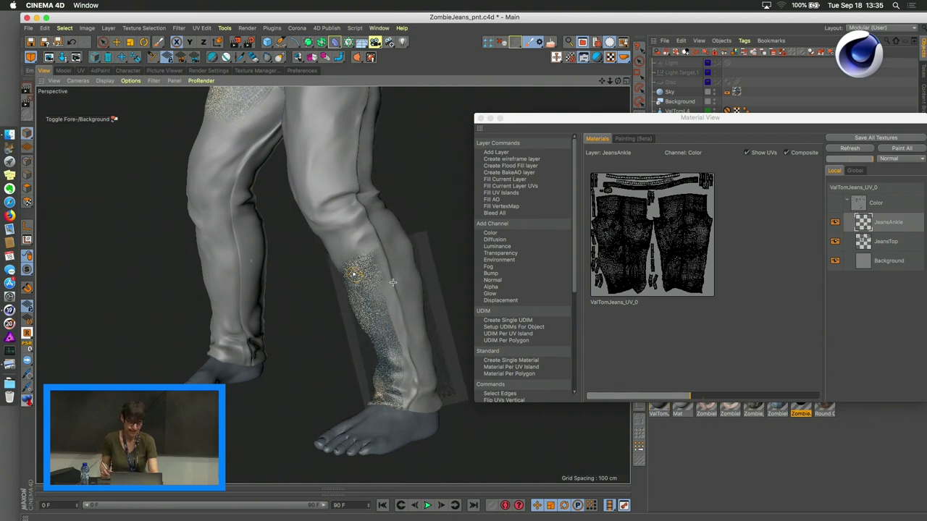
# Paint more speckled denim down the shin toward the ankle
pyautogui.click(398, 278)
pyautogui.moveTo(410, 282); pyautogui.dragTo(396, 318)
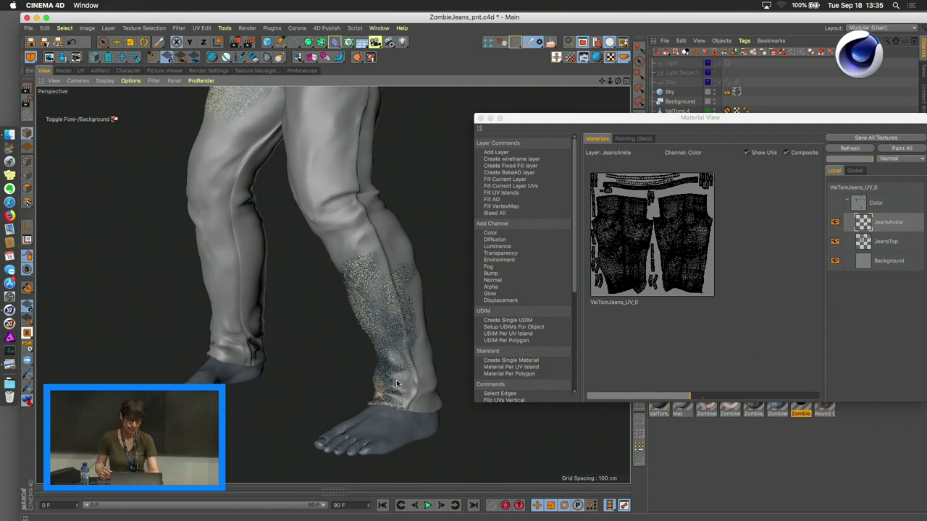
pyautogui.moveTo(700, 118); pyautogui.dragTo(664, 111)
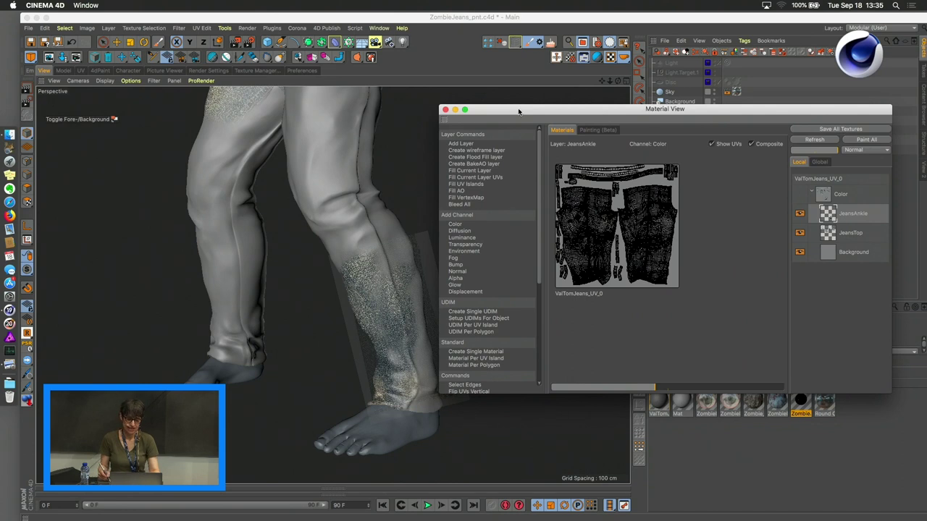
pyautogui.moveTo(519, 114); pyautogui.dragTo(458, 75)
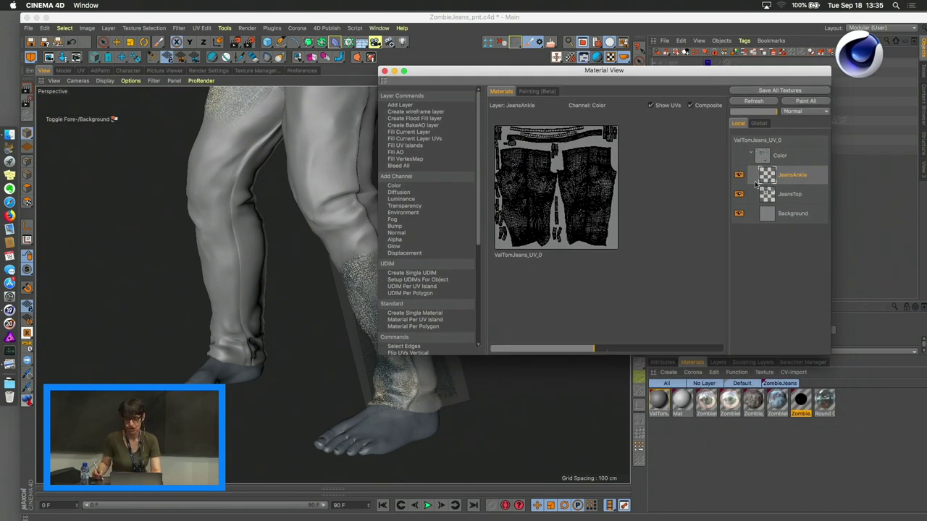
pyautogui.moveTo(618, 72); pyautogui.dragTo(690, 76)
pyautogui.moveTo(616, 78); pyautogui.dragTo(614, 86)
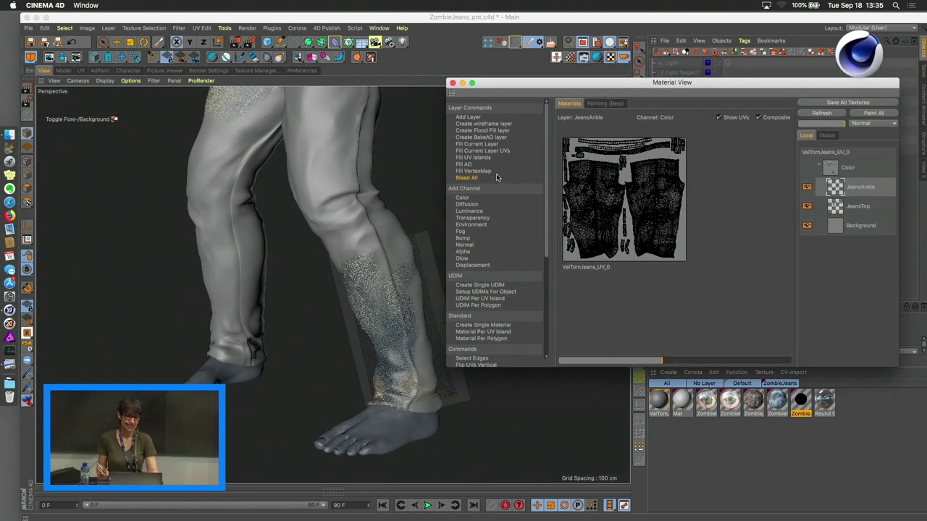
pyautogui.moveTo(587, 83); pyautogui.dragTo(682, 93)
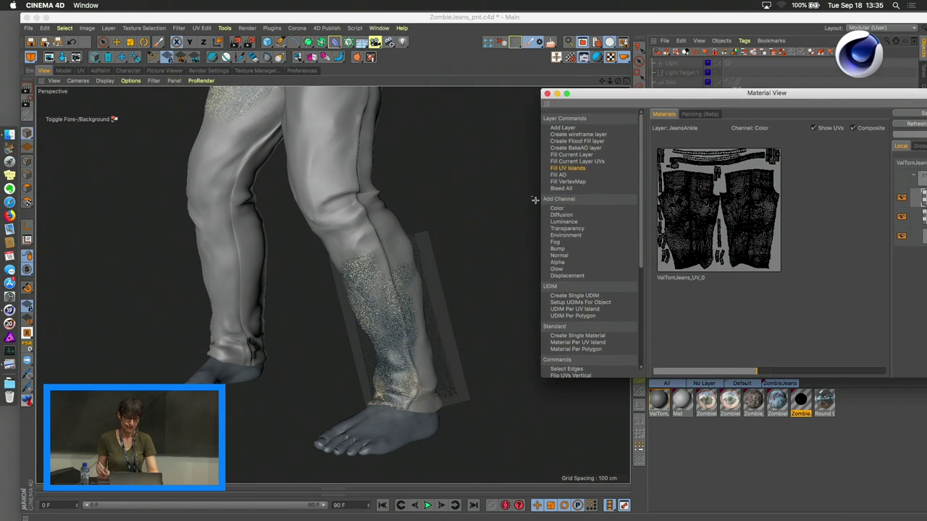
# Move the Material View window aside, then minimise it
pyautogui.click(375, 199)
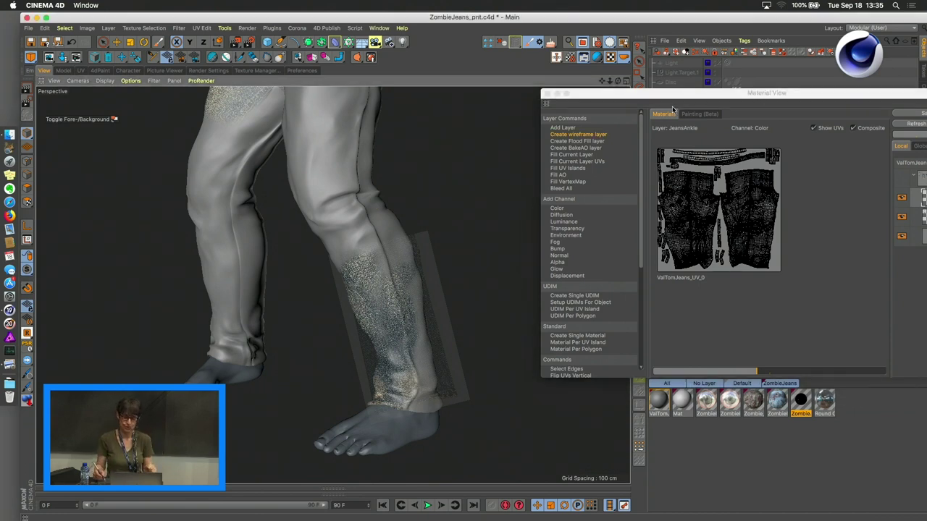
pyautogui.moveTo(719, 94); pyautogui.dragTo(687, 83)
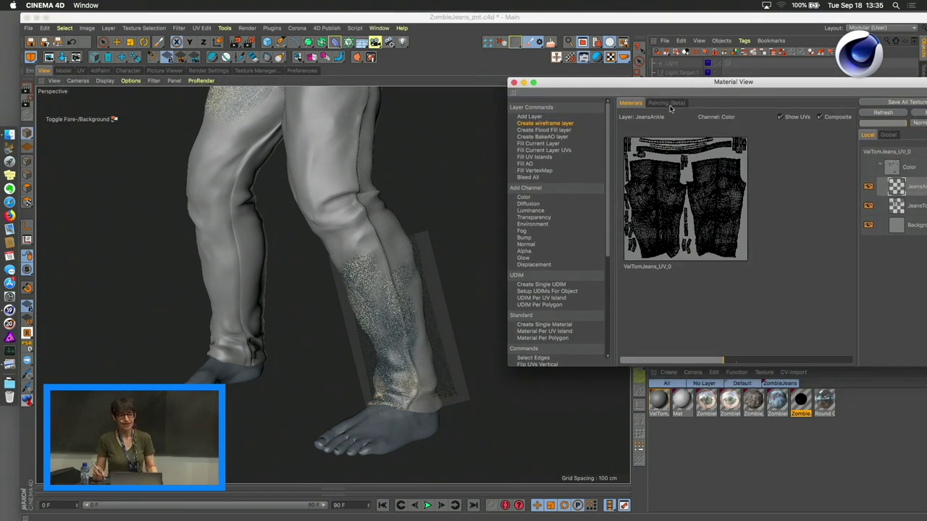
pyautogui.click(397, 249)
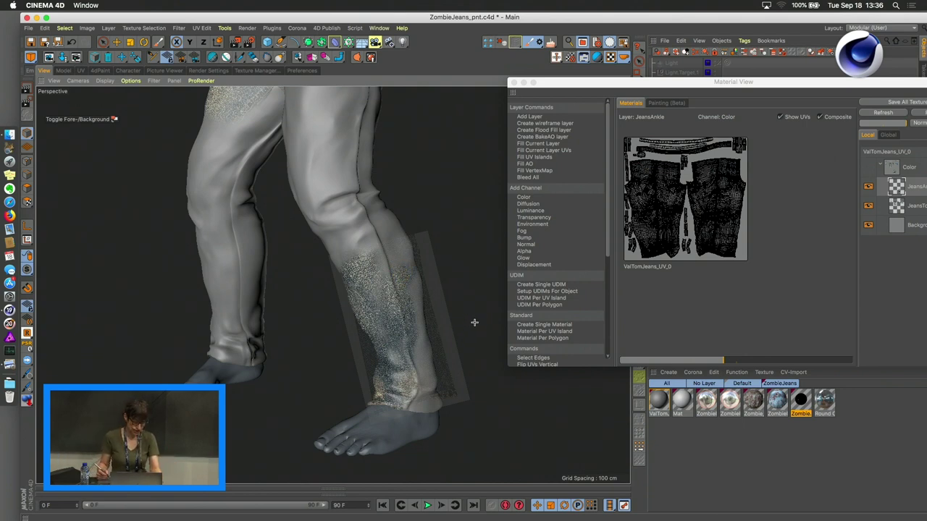
pyautogui.moveTo(658, 84); pyautogui.dragTo(588, 88)
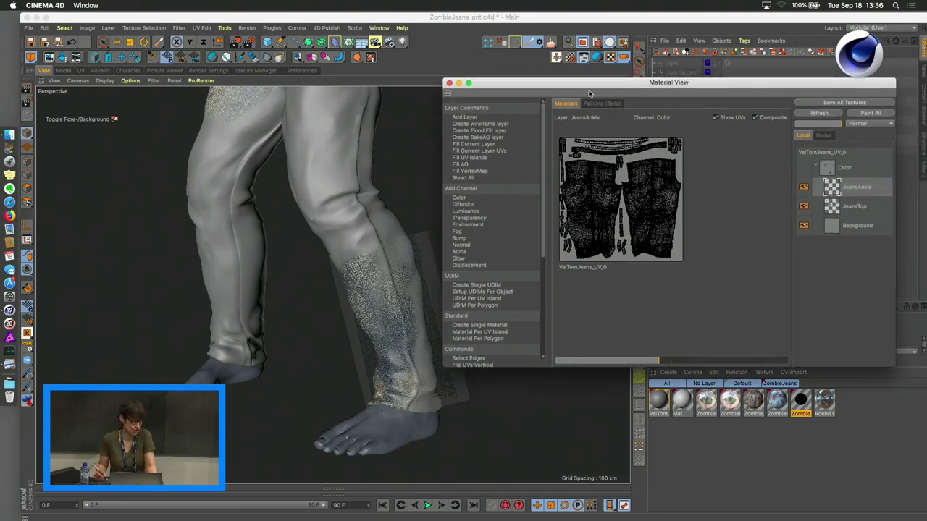
pyautogui.moveTo(539, 83); pyautogui.dragTo(533, 105)
pyautogui.click(466, 104)
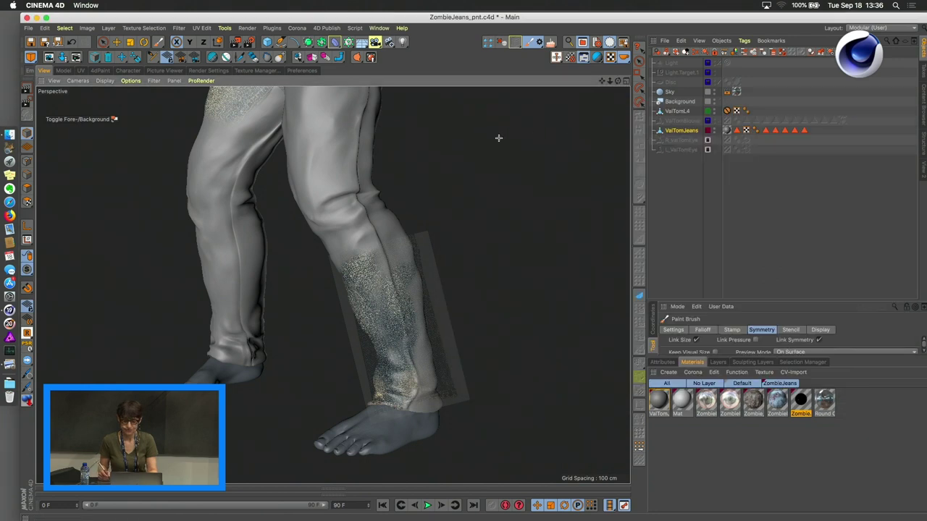
pyautogui.click(29, 28)
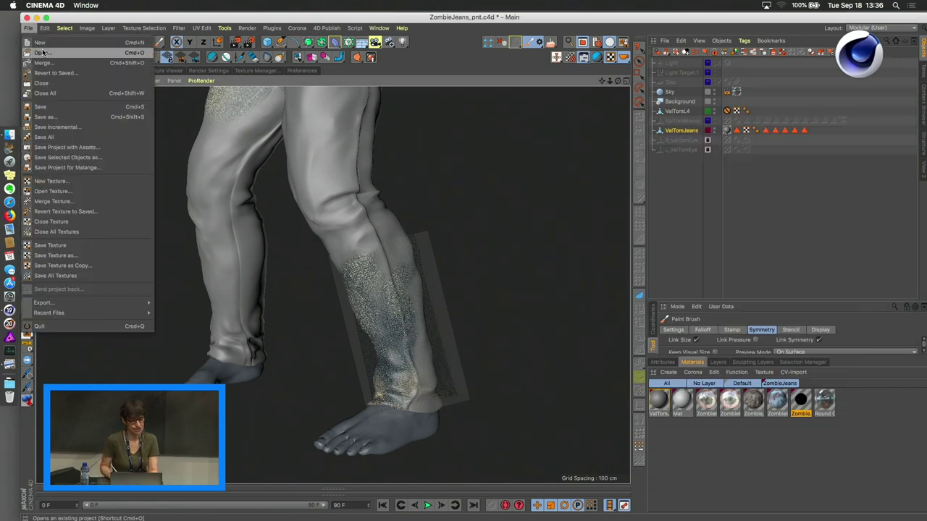
# Open ZombieBlouse_pnt.c4d from the ZombieTextiles folder
pyautogui.click(40, 53)
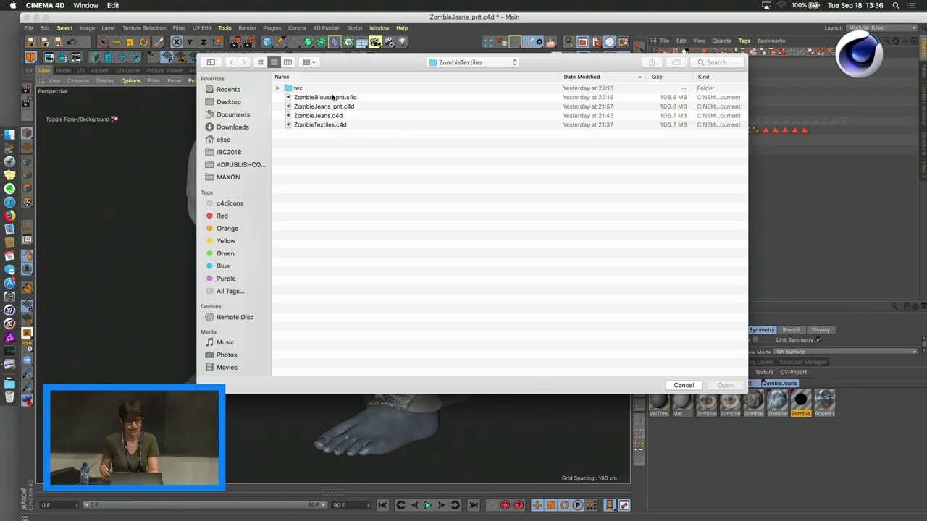
pyautogui.click(334, 97)
pyautogui.click(724, 385)
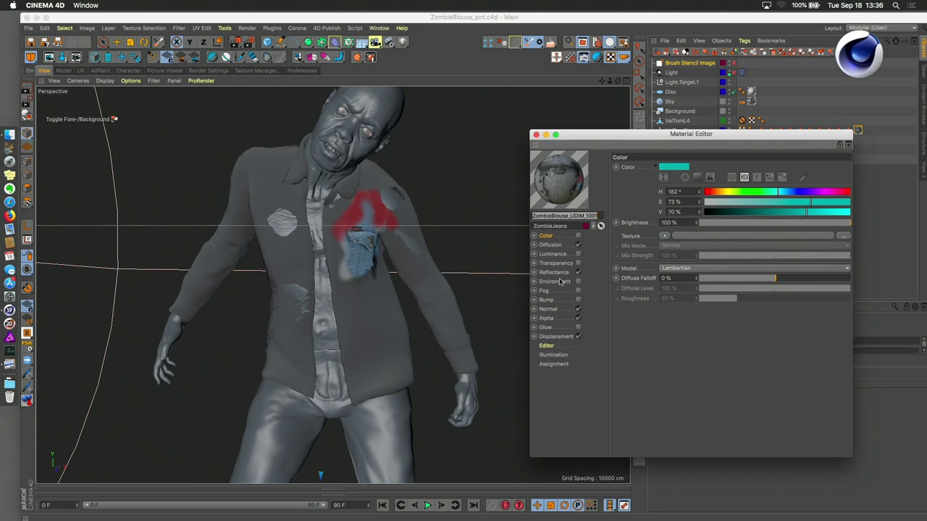
# Inspect the blouse's Reflectance layers, turning Layer 1 off to reveal the diffuse texture
pyautogui.click(554, 272)
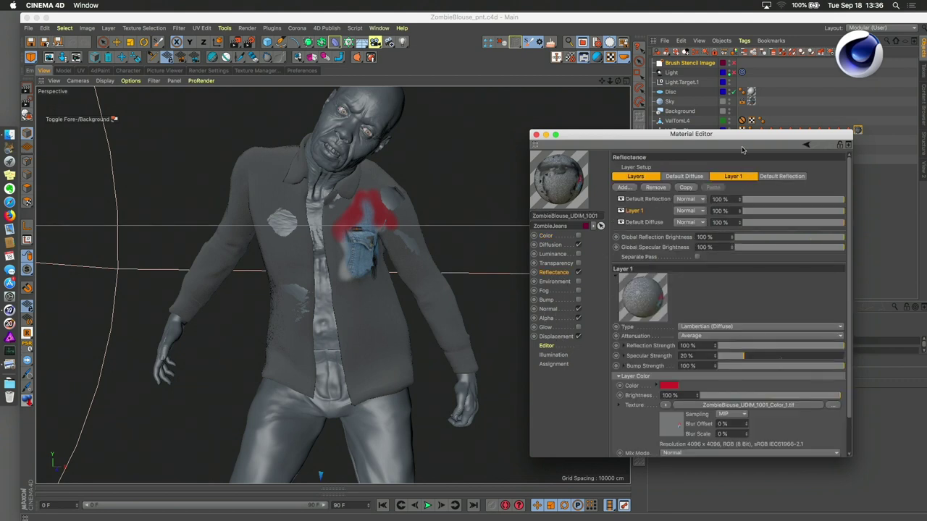
pyautogui.moveTo(760, 144); pyautogui.dragTo(792, 73)
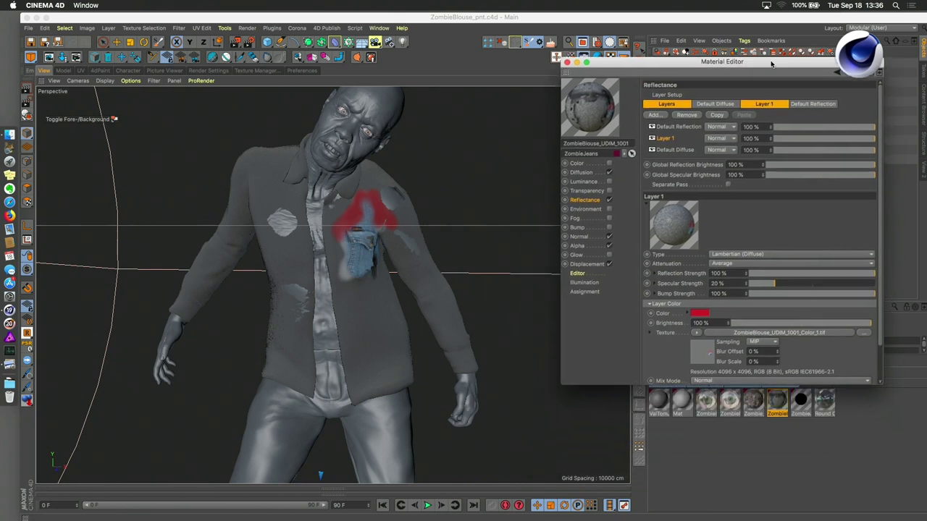
pyautogui.click(674, 150)
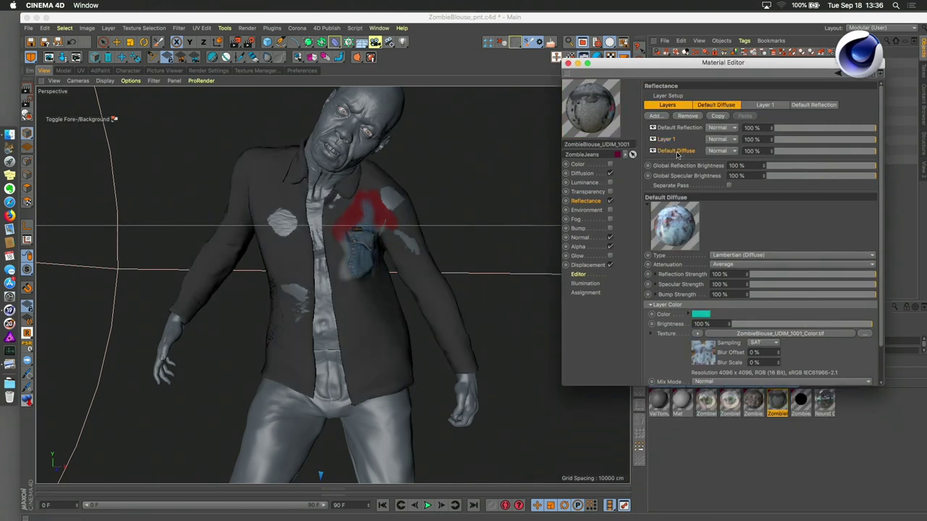
pyautogui.click(652, 138)
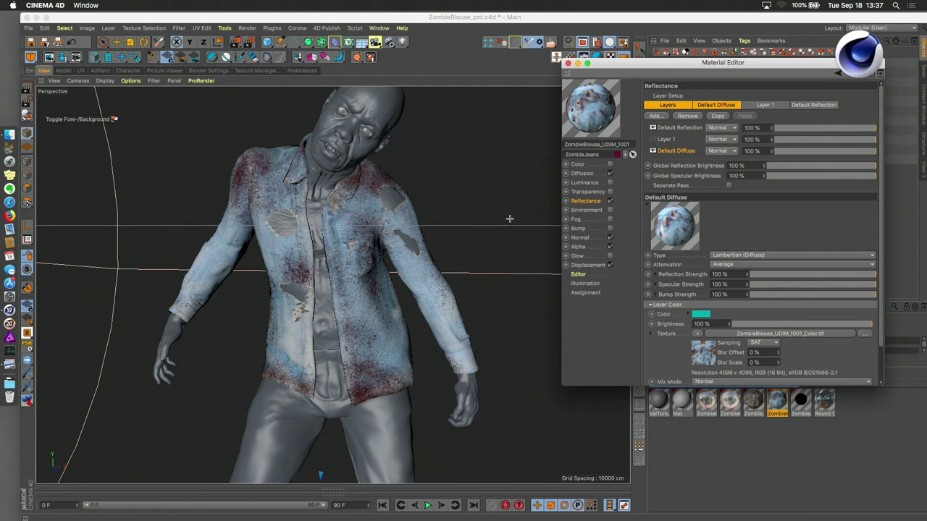
# Test the Alpha and Normal channels, then re-enable Layer 1 and disable Default Reflection
pyautogui.click(611, 247)
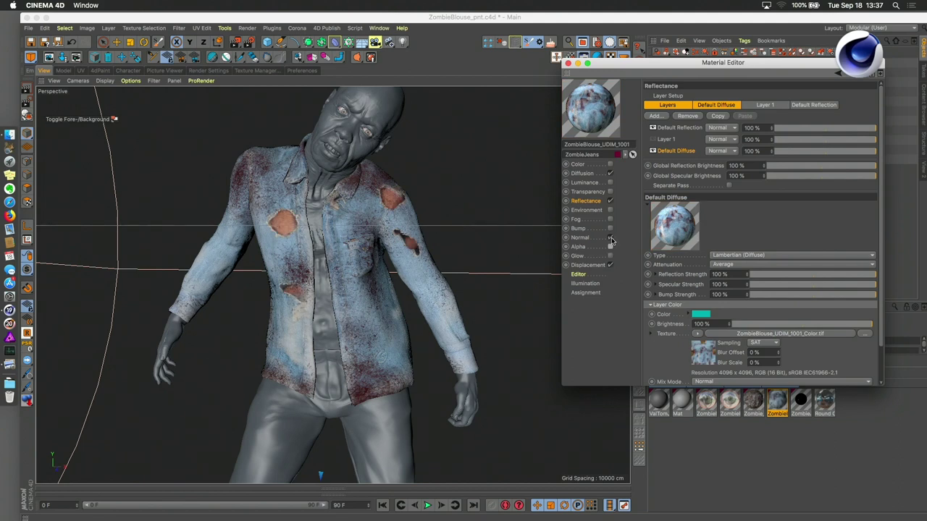
pyautogui.click(610, 239)
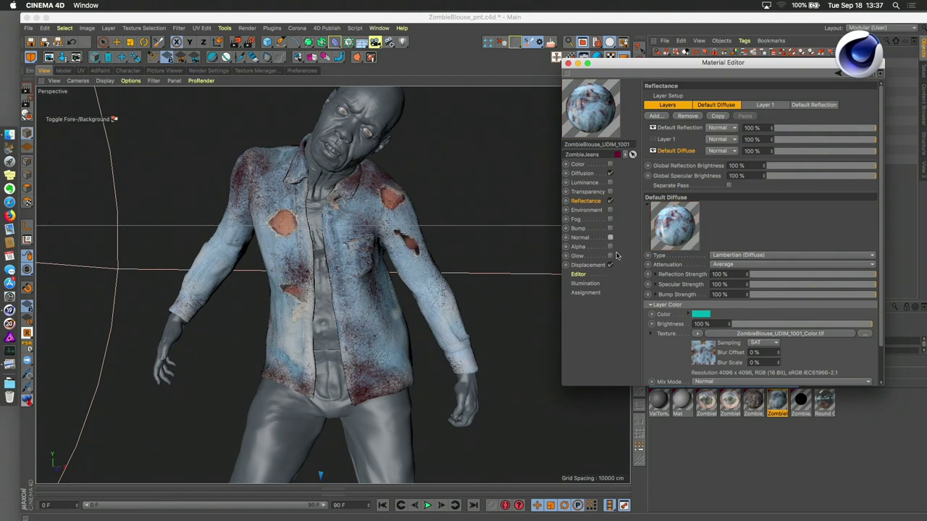
pyautogui.click(610, 247)
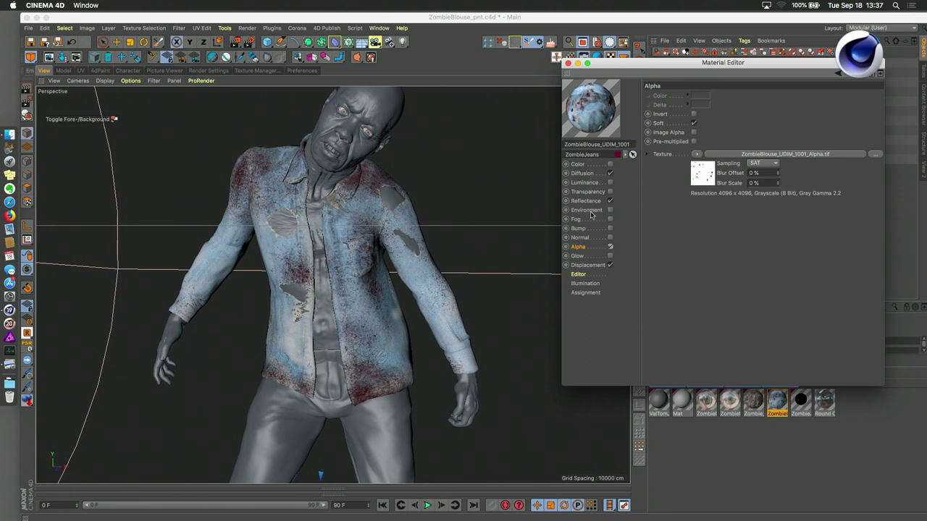
pyautogui.click(586, 200)
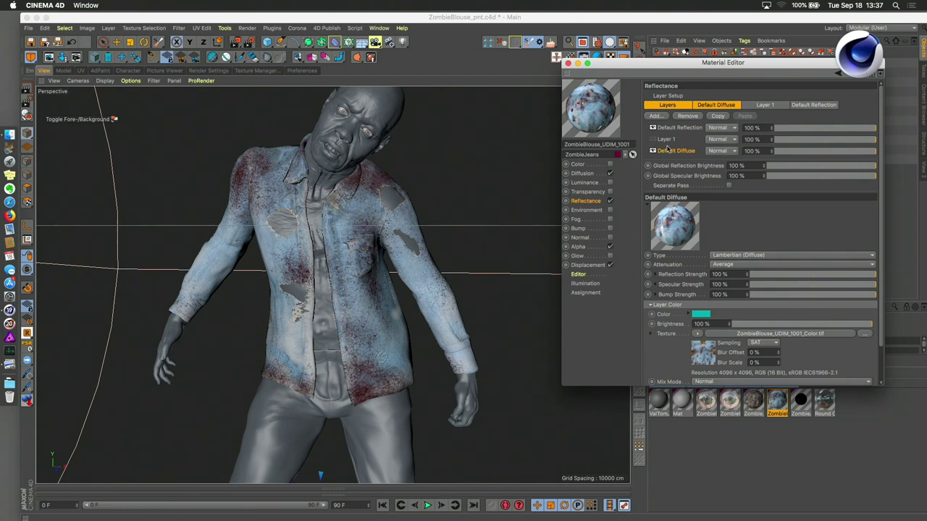
pyautogui.click(666, 140)
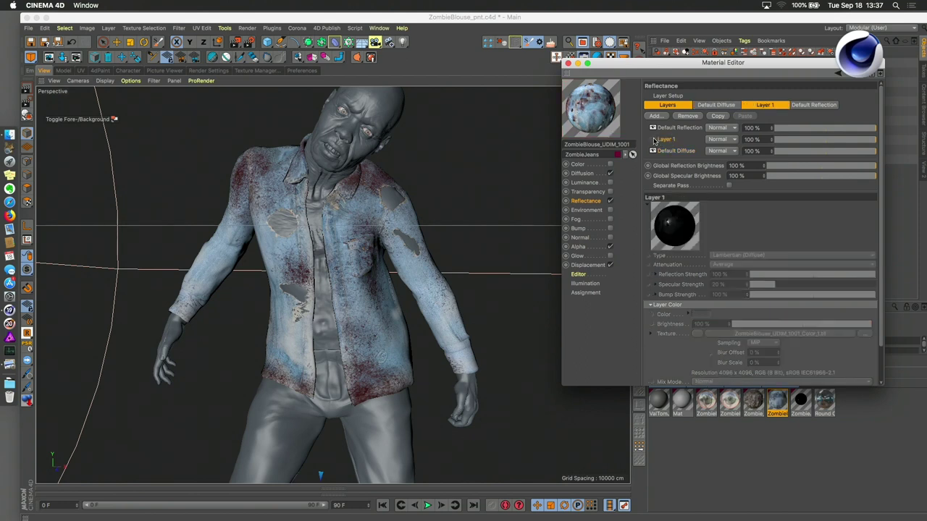
pyautogui.click(652, 129)
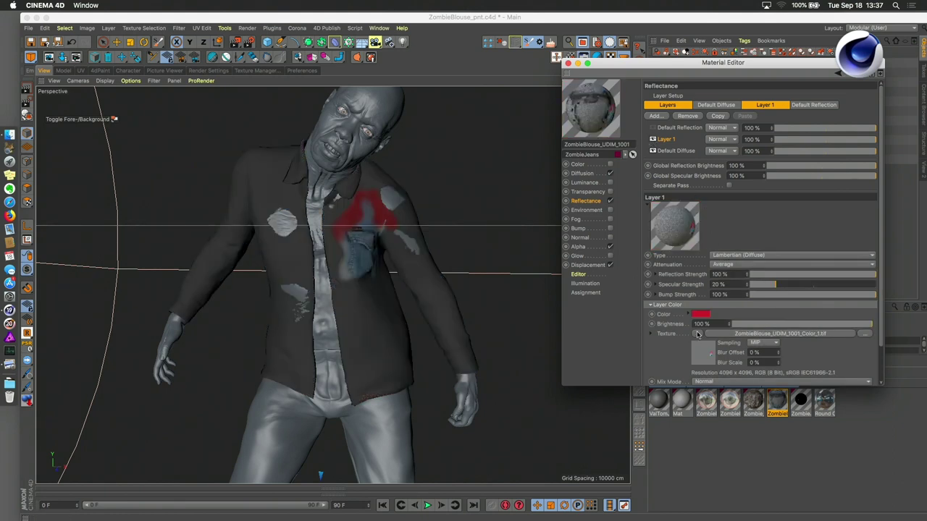
# Give Layer 1's colour a new 4096×4096 texture, ZombieBlouse_UDIM_1001_Color_2.tif
pyautogui.click(698, 334)
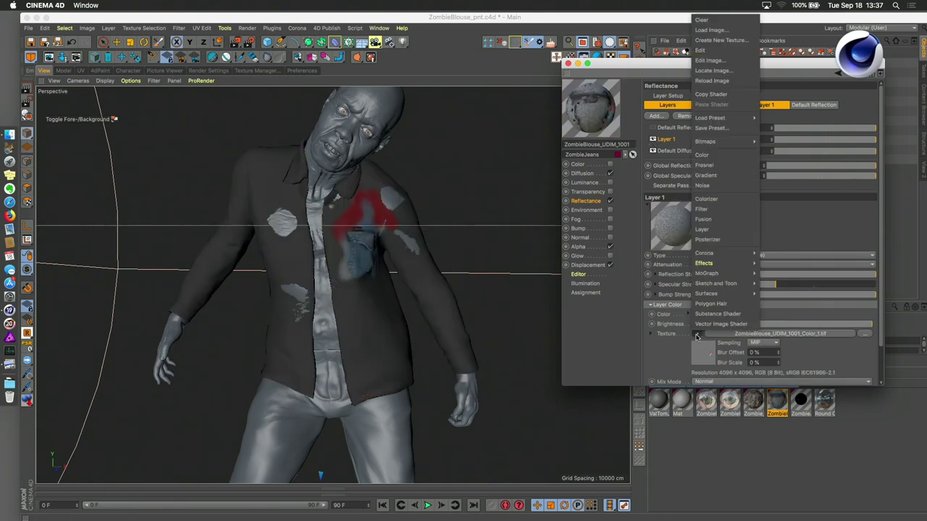
pyautogui.click(752, 42)
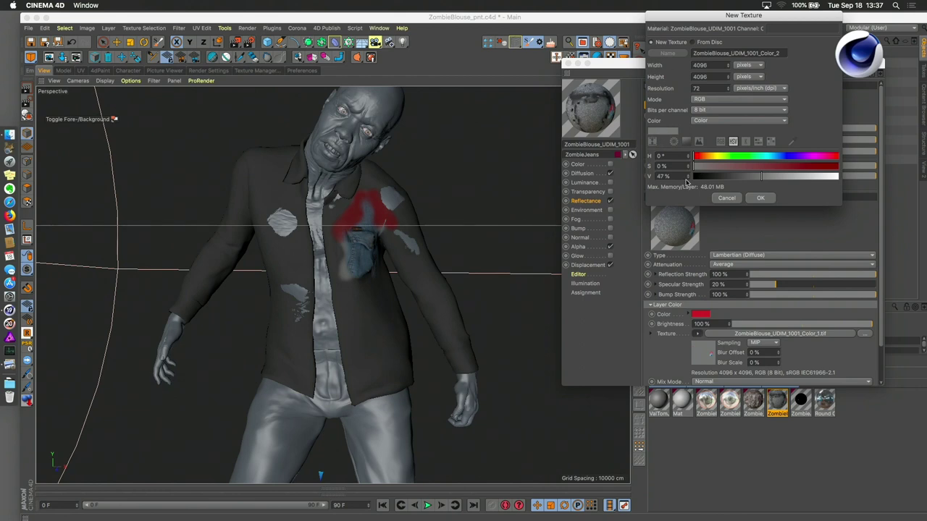
pyautogui.click(760, 199)
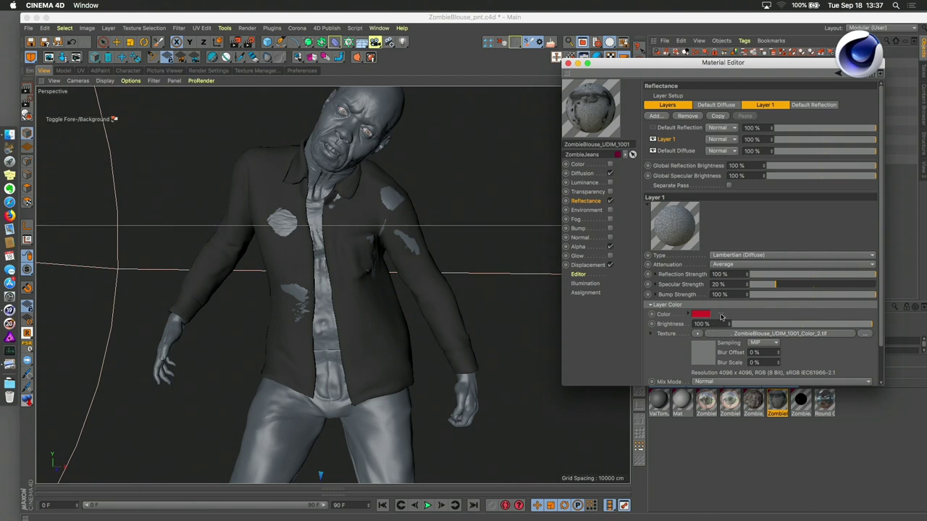
pyautogui.moveTo(672, 65); pyautogui.dragTo(623, 128)
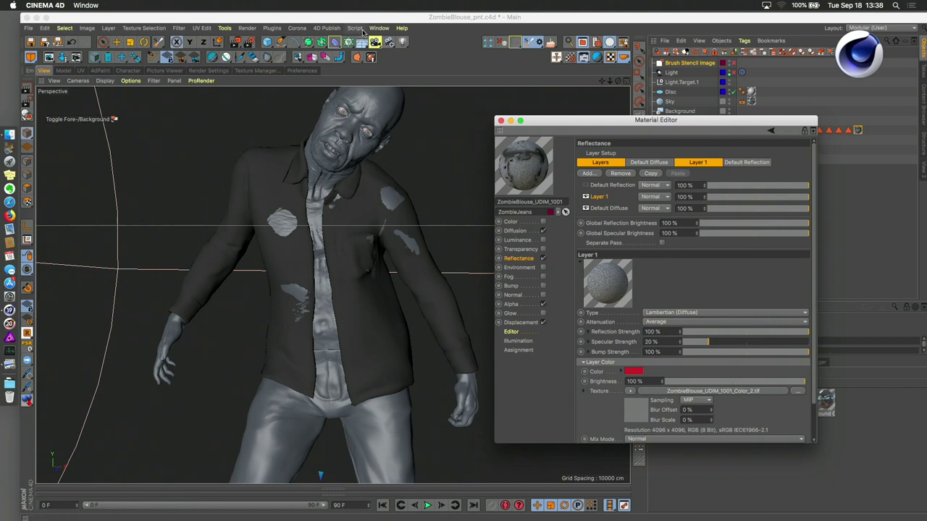
# Switch to the 4D Publish Paint Brush Standard tool, keeping the zombie model in view
pyautogui.click(335, 27)
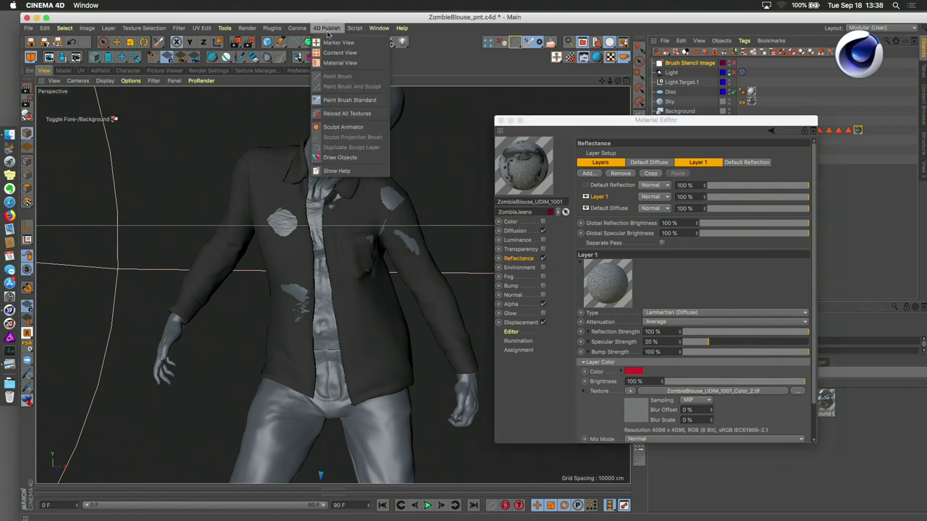
pyautogui.click(339, 100)
pyautogui.moveTo(570, 129); pyautogui.dragTo(673, 267)
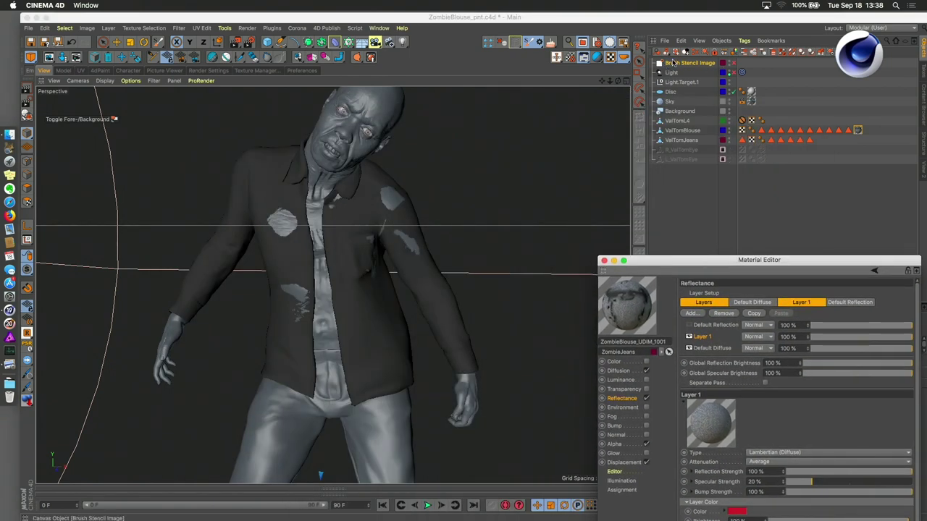
pyautogui.moveTo(695, 272); pyautogui.dragTo(471, 119)
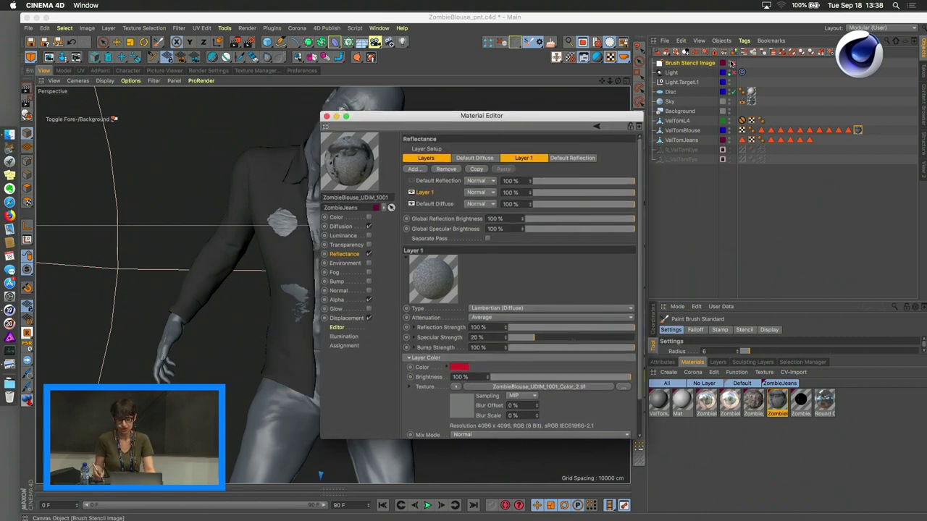
pyautogui.moveTo(562, 117); pyautogui.dragTo(456, 86)
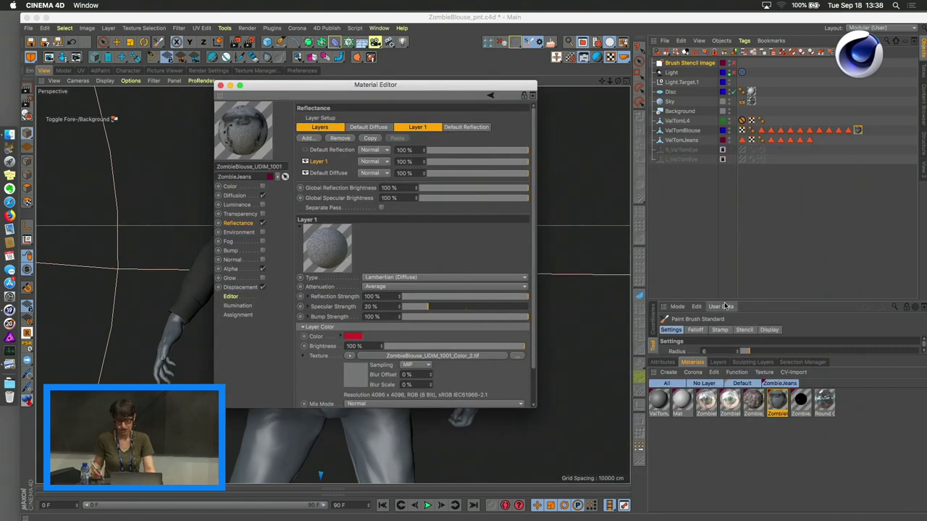
# Set the brush colour to red at 64% saturation and show the Stencil settings
pyautogui.click(726, 304)
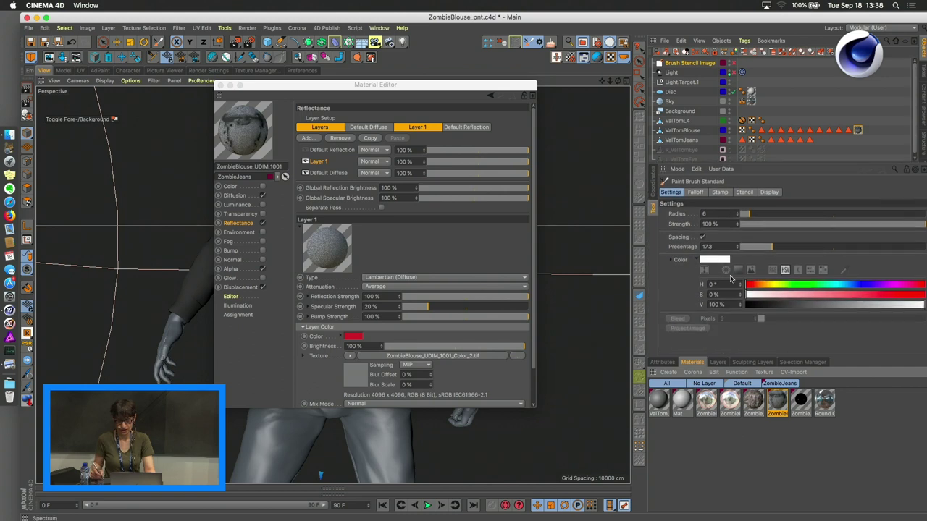
pyautogui.click(859, 294)
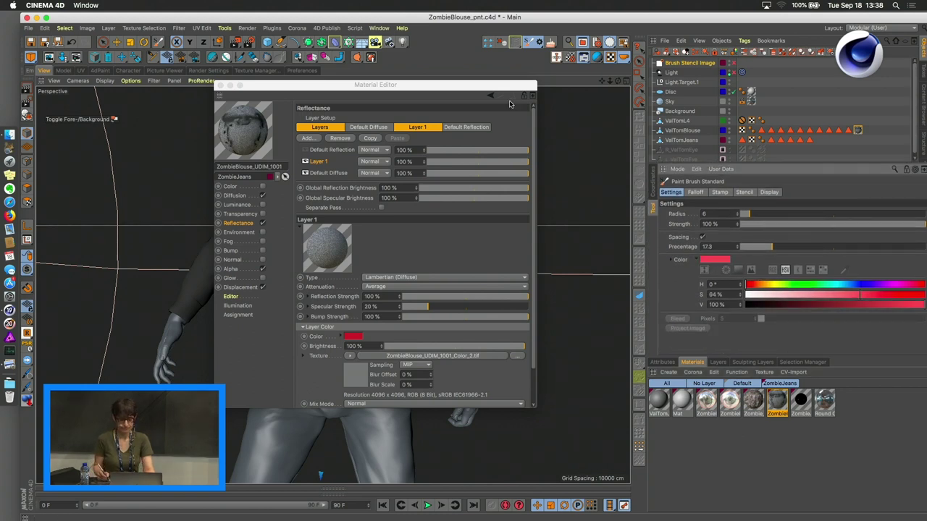
pyautogui.moveTo(521, 94); pyautogui.dragTo(745, 310)
pyautogui.click(744, 191)
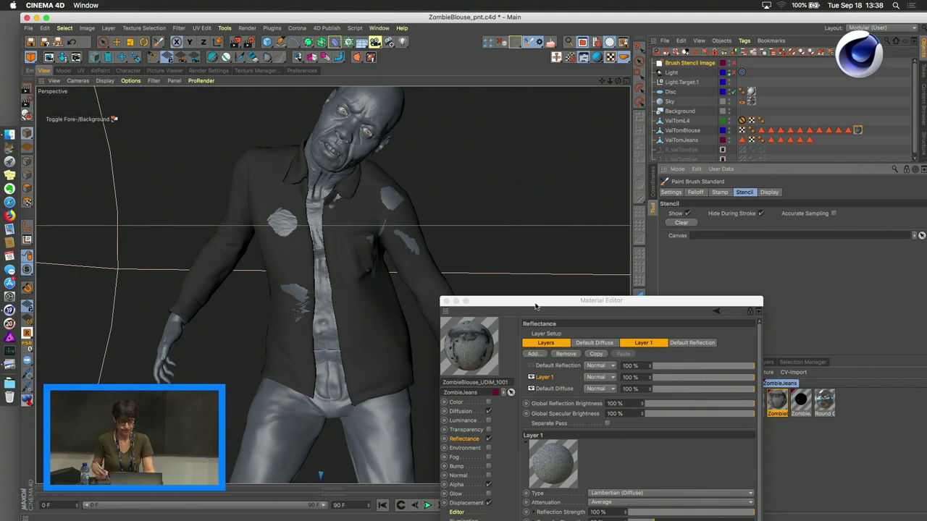
pyautogui.moveTo(687, 300); pyautogui.dragTo(827, 276)
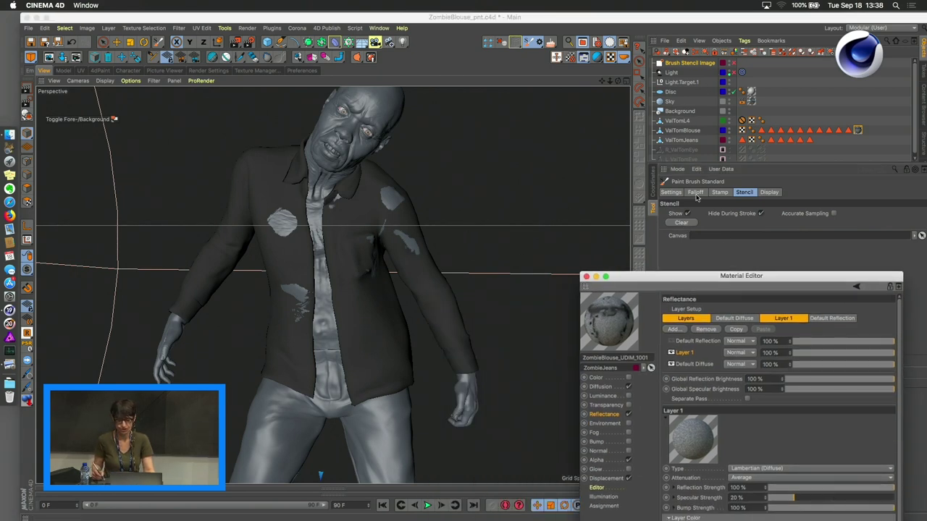
pyautogui.moveTo(695, 276); pyautogui.dragTo(415, 160)
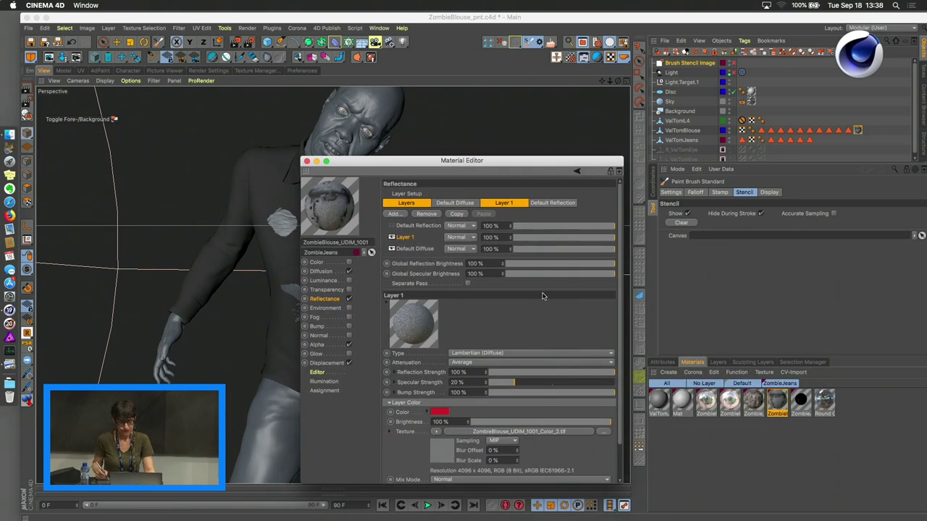
# Briefly open the texture Content View from the layout choices, close it, and return to the layouts
pyautogui.click(557, 58)
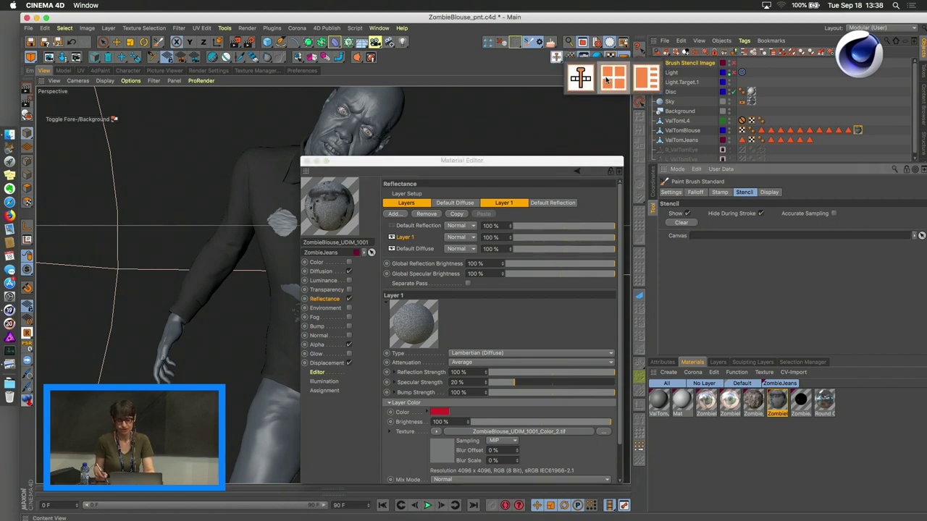
pyautogui.click(610, 79)
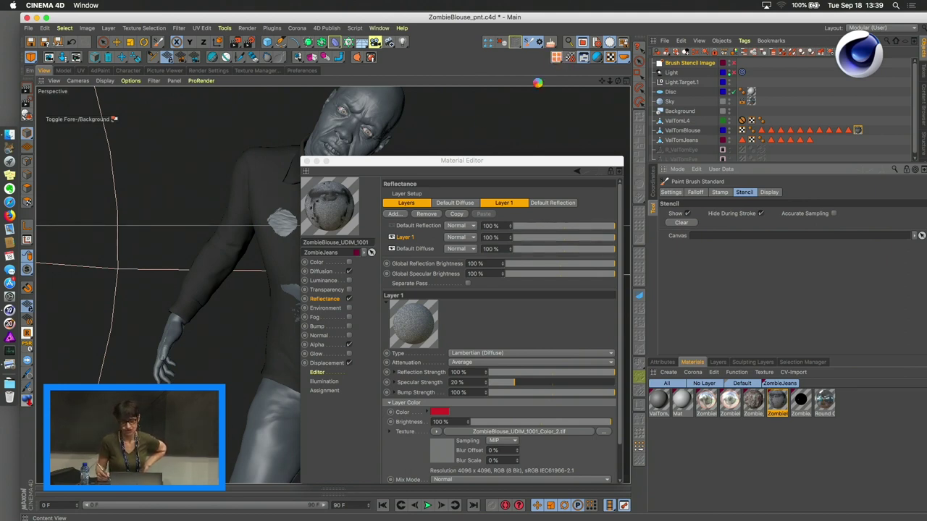
pyautogui.moveTo(485, 160); pyautogui.dragTo(410, 96)
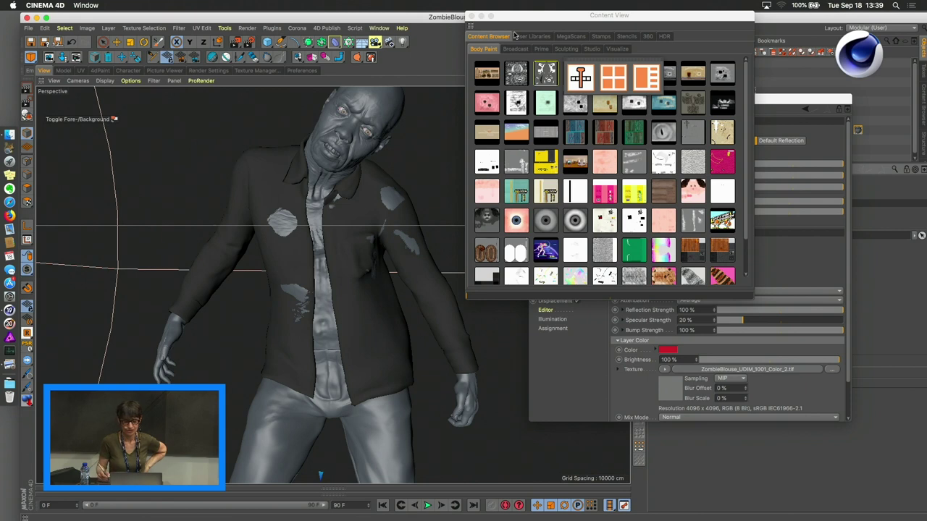
pyautogui.moveTo(579, 21); pyautogui.dragTo(507, 101)
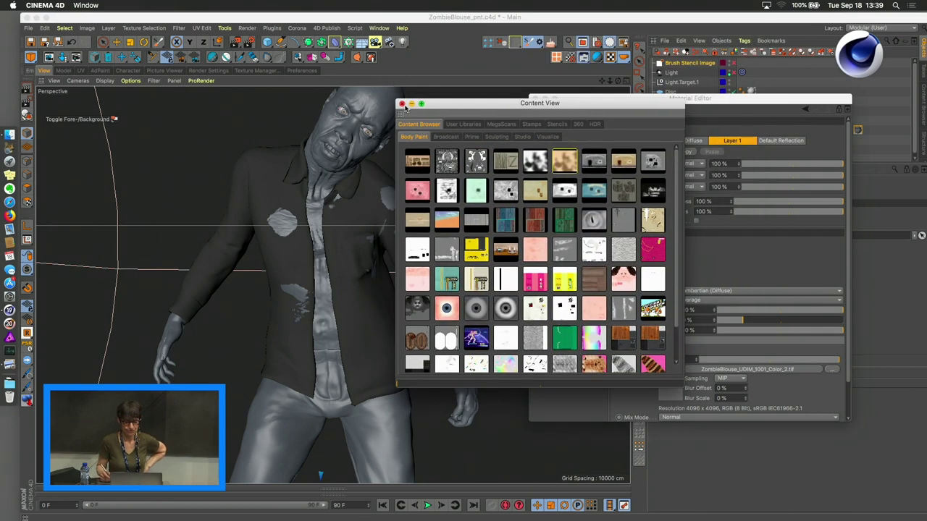
pyautogui.click(401, 95)
pyautogui.moveTo(562, 61); pyautogui.dragTo(647, 77)
# Open the Material View painting window and select ValTomBlouse to load its textures
pyautogui.moveTo(614, 107); pyautogui.dragTo(304, 149)
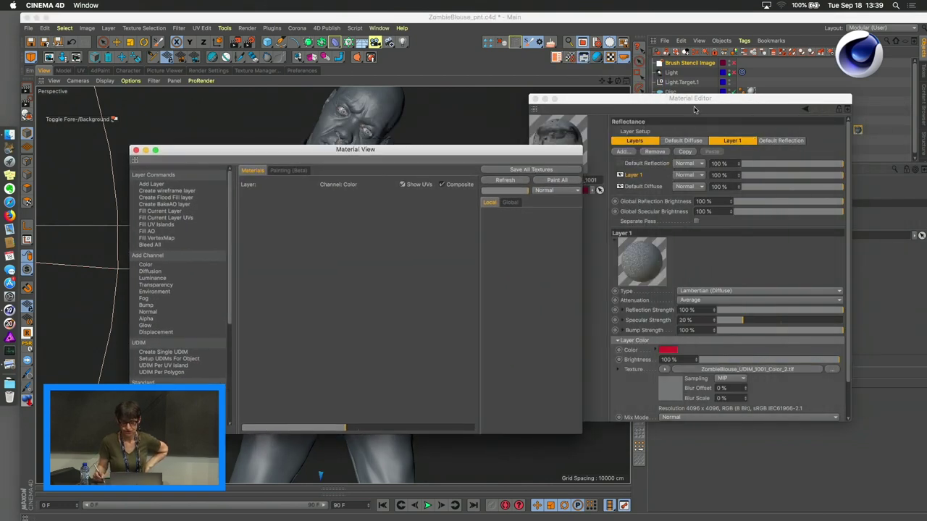
pyautogui.moveTo(678, 99); pyautogui.dragTo(744, 97)
pyautogui.click(517, 185)
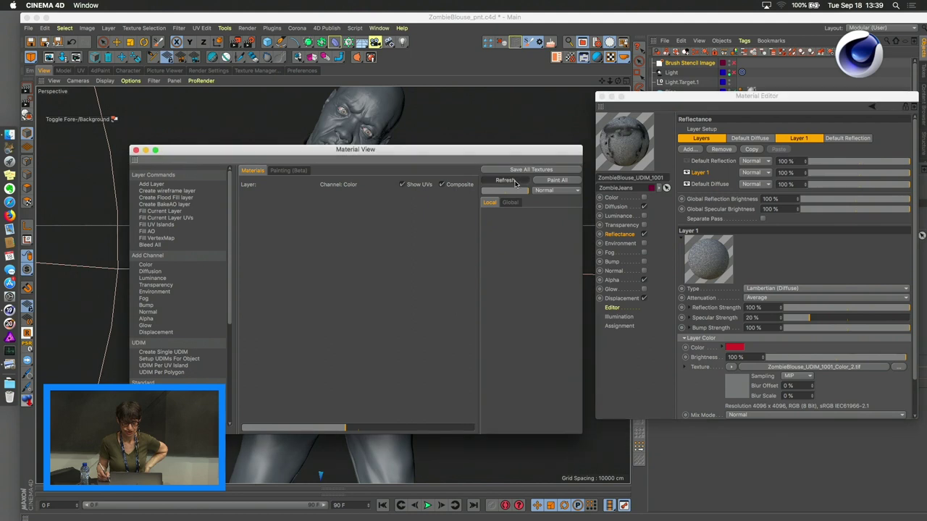
pyautogui.moveTo(719, 105); pyautogui.dragTo(440, 256)
pyautogui.click(686, 131)
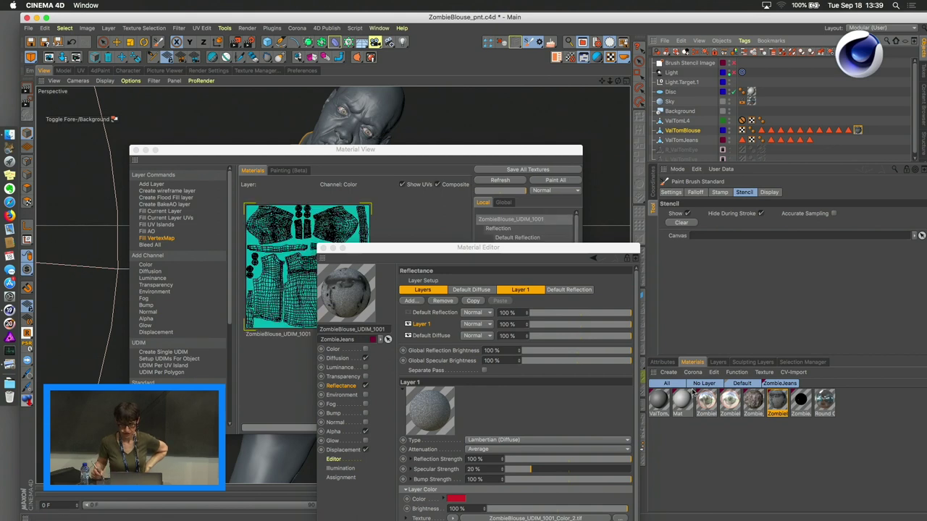
pyautogui.moveTo(478, 255); pyautogui.dragTo(839, 237)
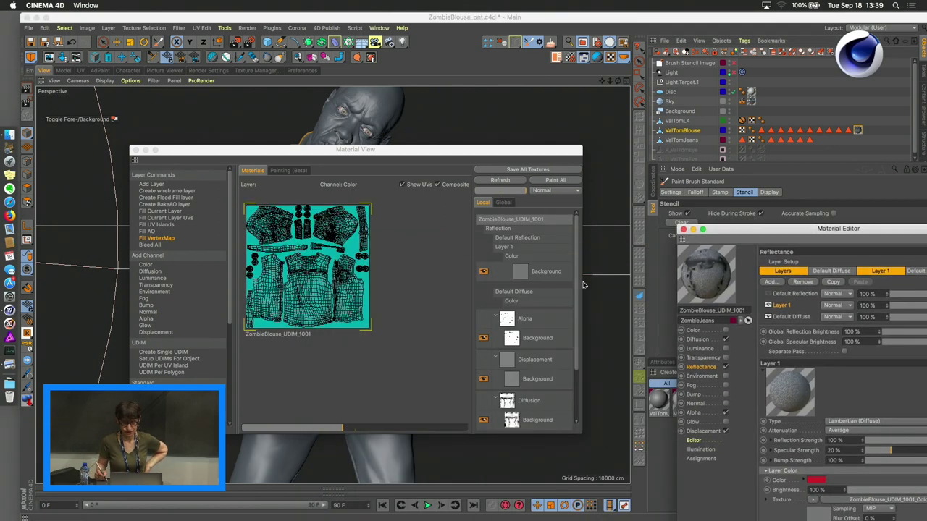
# Add a Background paint layer under Reflection Layer 1's Color and make it the active layer
pyautogui.click(521, 255)
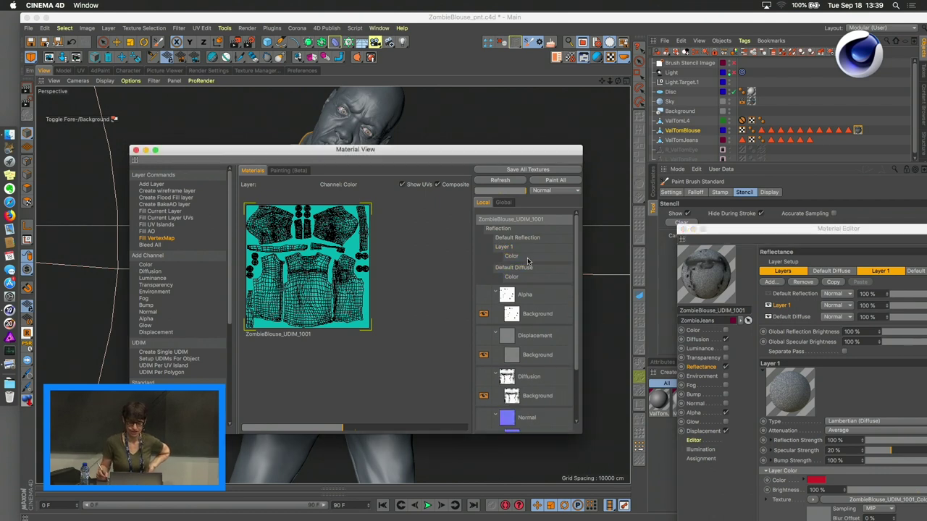
pyautogui.click(513, 256)
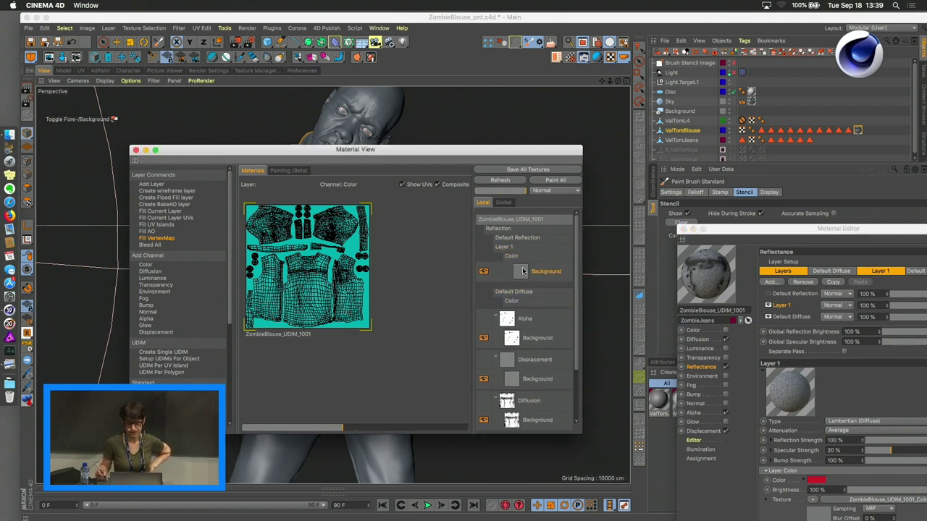
pyautogui.click(543, 271)
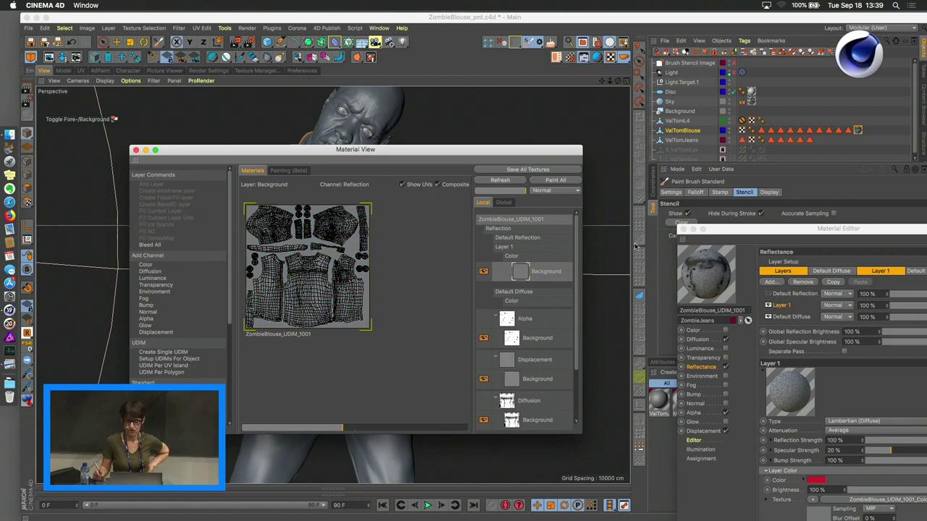
pyautogui.moveTo(750, 230); pyautogui.dragTo(584, 152)
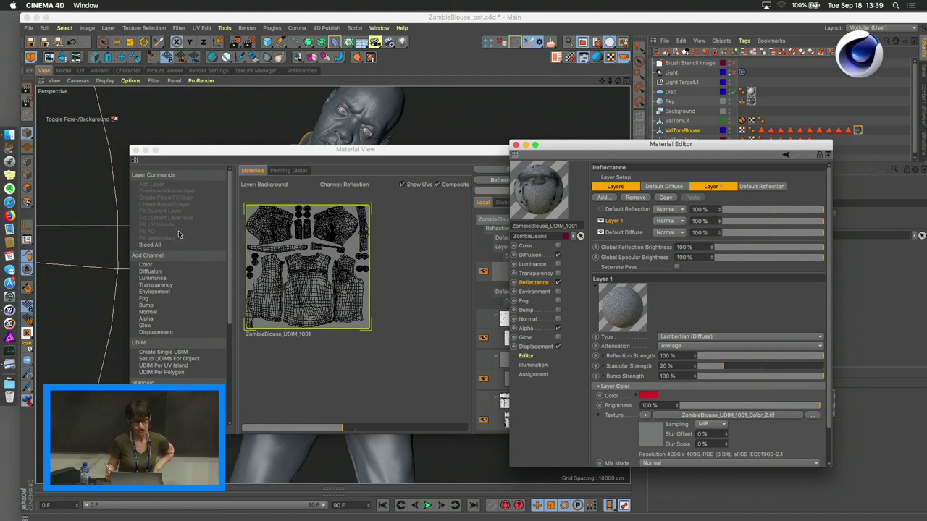
pyautogui.moveTo(597, 146); pyautogui.dragTo(493, 157)
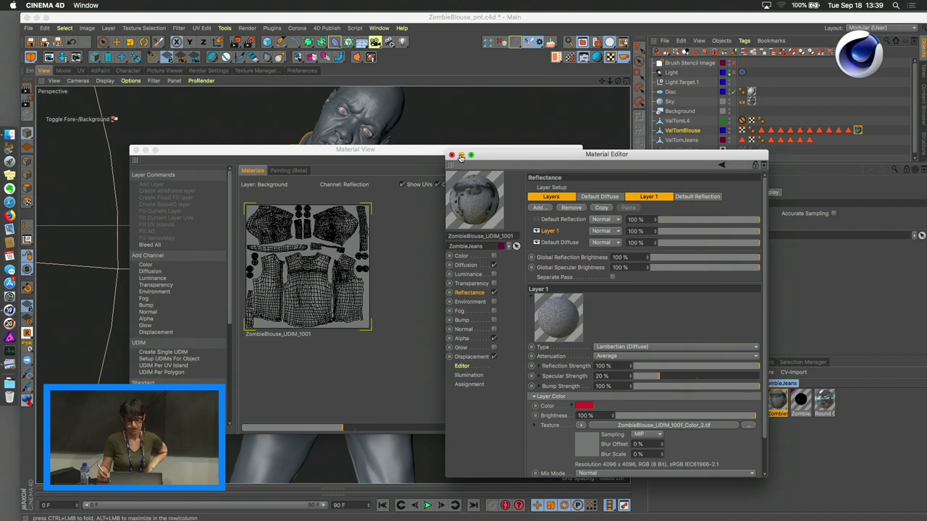
pyautogui.moveTo(252, 164); pyautogui.dragTo(220, 330)
# Paint a lighter patch on the zombie's left chest and shoulder, then close Material View and Material Editor
pyautogui.click(265, 191)
pyautogui.moveTo(256, 179)
pyautogui.mouseDown()
pyautogui.moveTo(279, 206)
pyautogui.moveTo(261, 185)
pyautogui.moveTo(257, 201)
pyautogui.moveTo(270, 211)
pyautogui.moveTo(251, 188)
pyautogui.moveTo(273, 165)
pyautogui.moveTo(281, 189)
pyautogui.mouseUp()
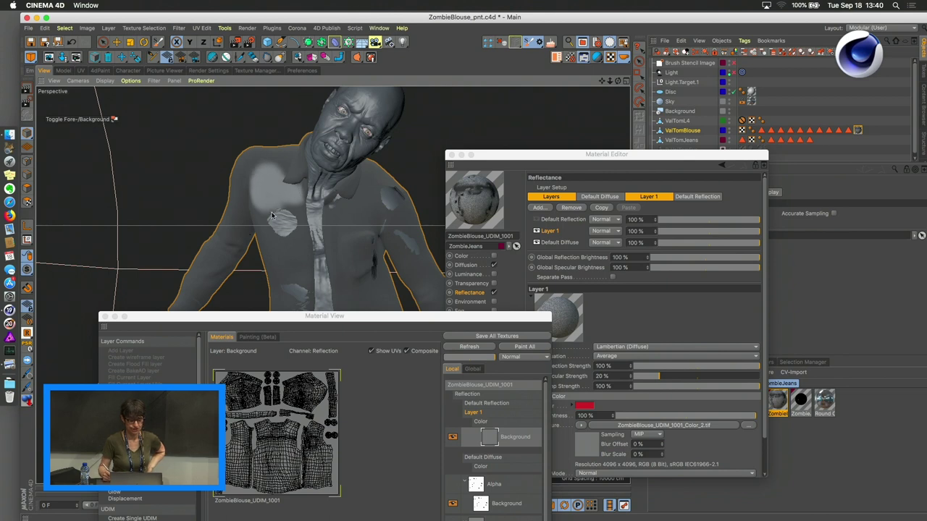
pyautogui.click(115, 324)
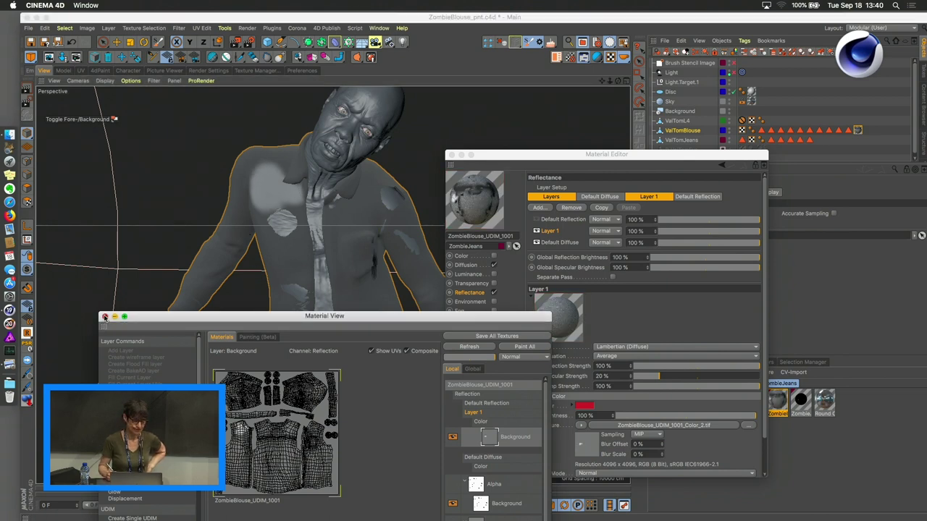
pyautogui.click(105, 316)
pyautogui.click(449, 155)
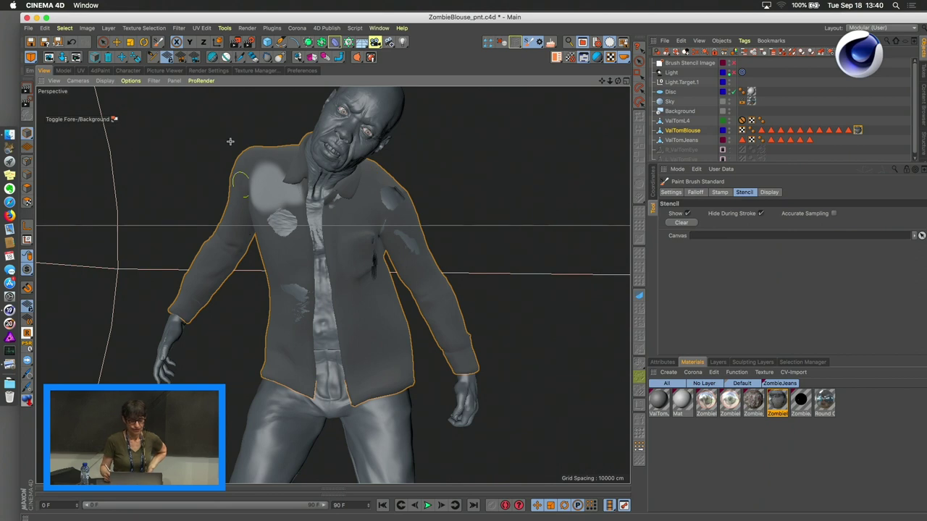
# Switch the interface layout to Standard
pyautogui.click(31, 28)
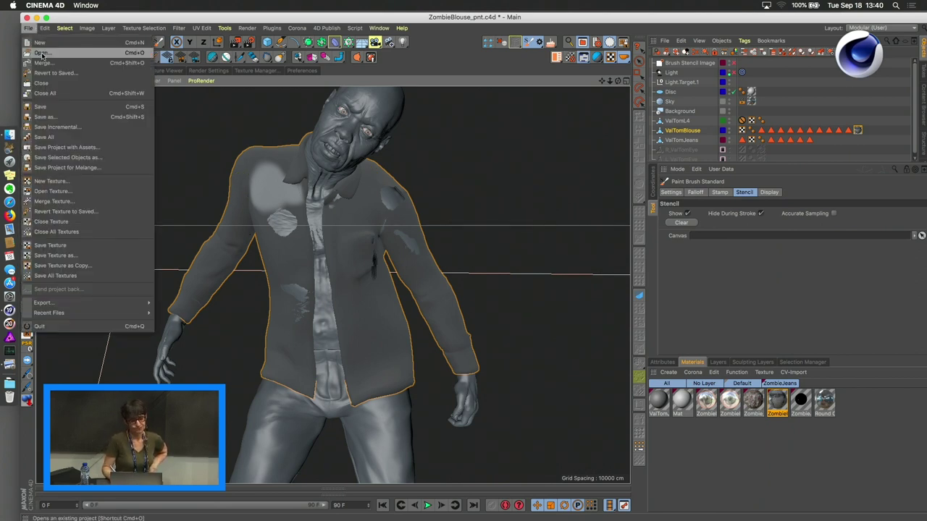
pyautogui.click(42, 54)
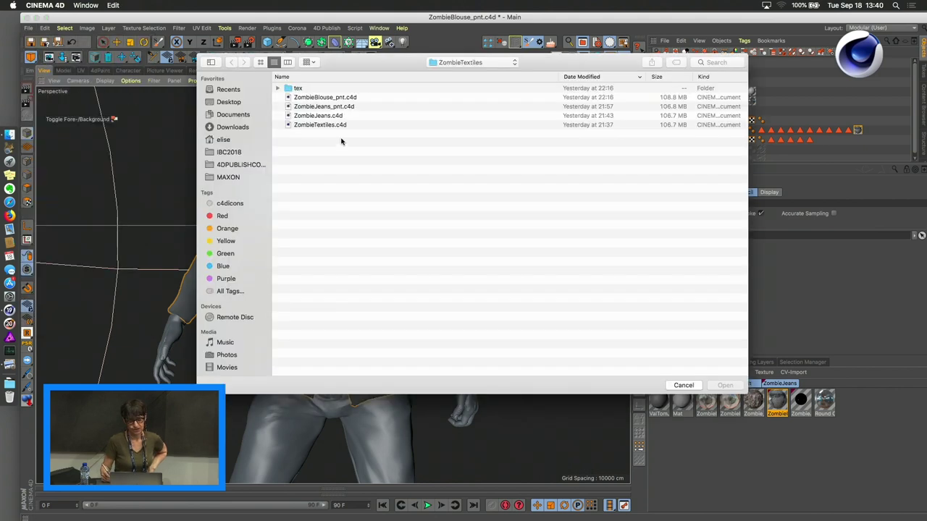
pyautogui.click(683, 385)
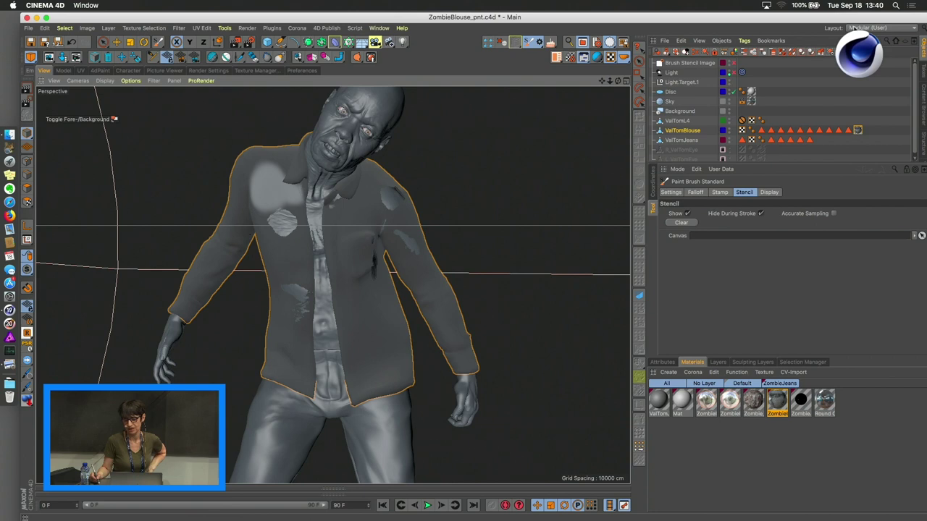
pyautogui.click(881, 27)
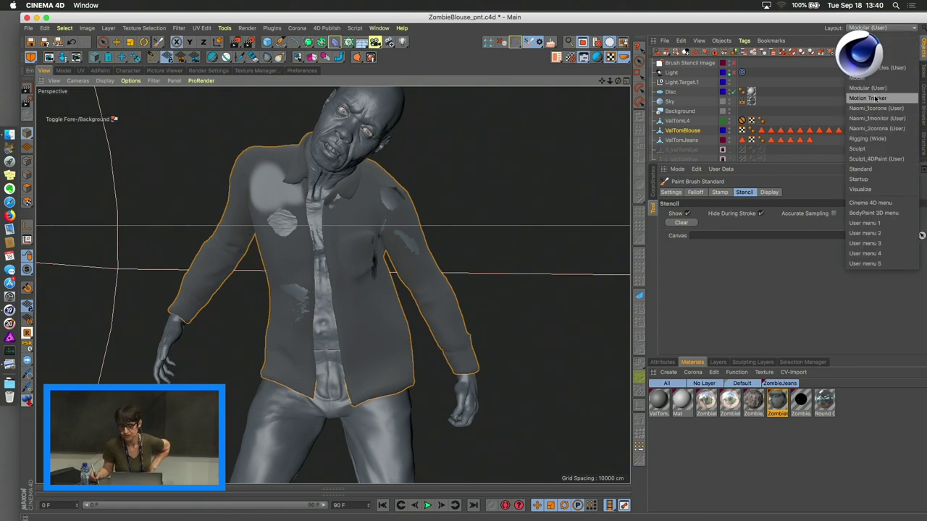
pyautogui.click(861, 169)
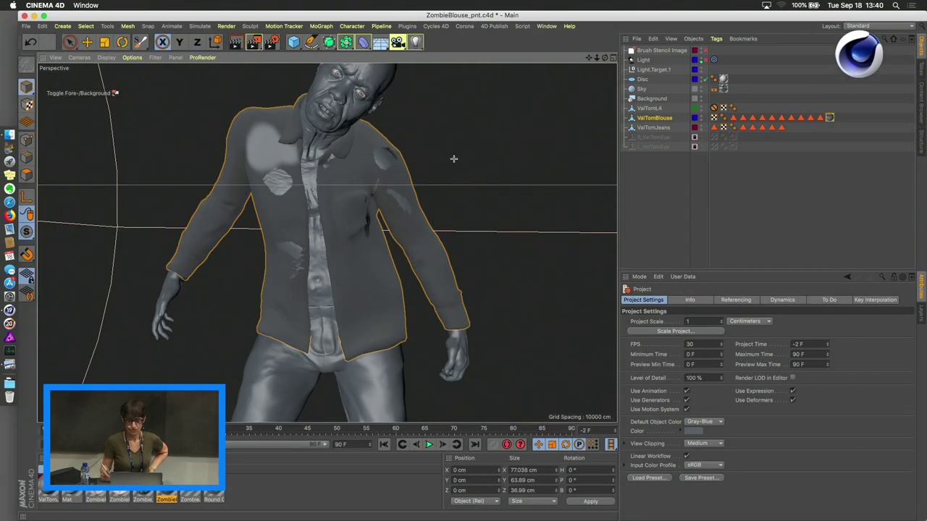
# Open MasterZombie_0001.c4d from the IBC2018/Thomas_zombie/CoronaZombie folder
pyautogui.click(25, 26)
pyautogui.click(34, 50)
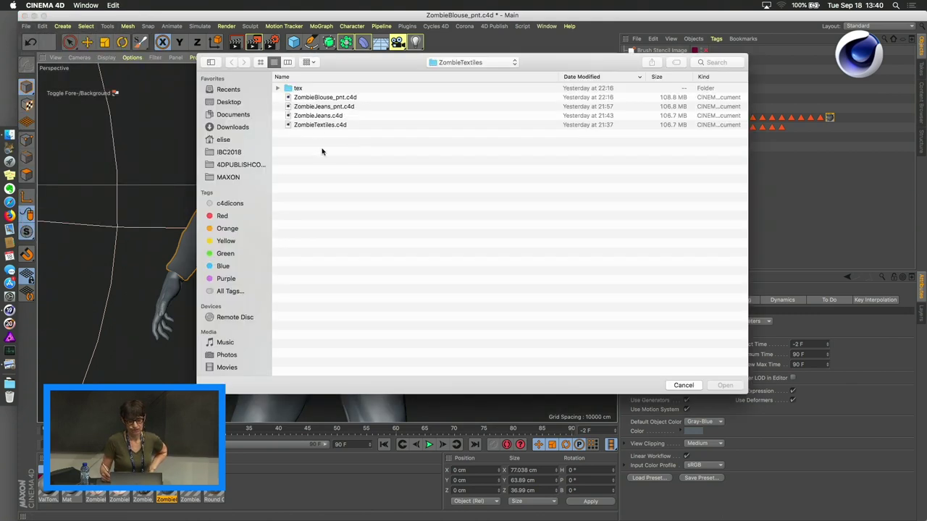
pyautogui.click(463, 63)
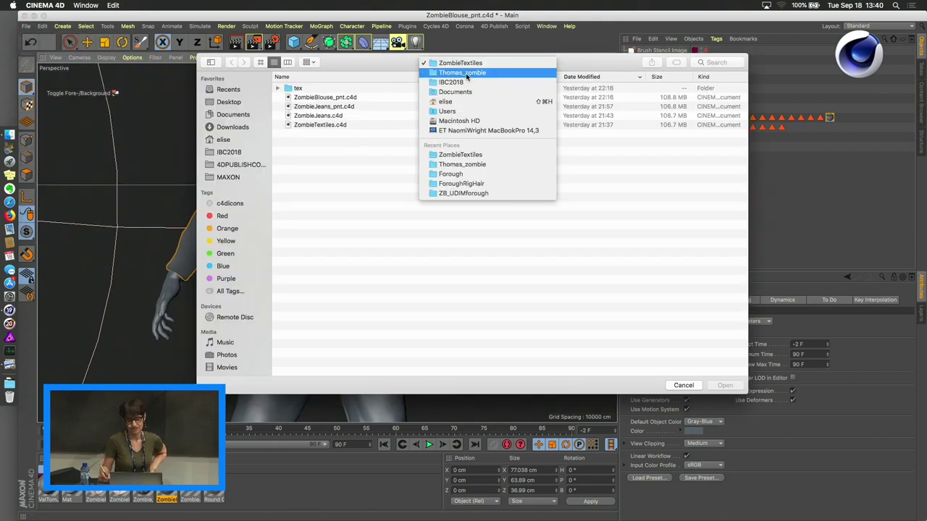
pyautogui.click(464, 84)
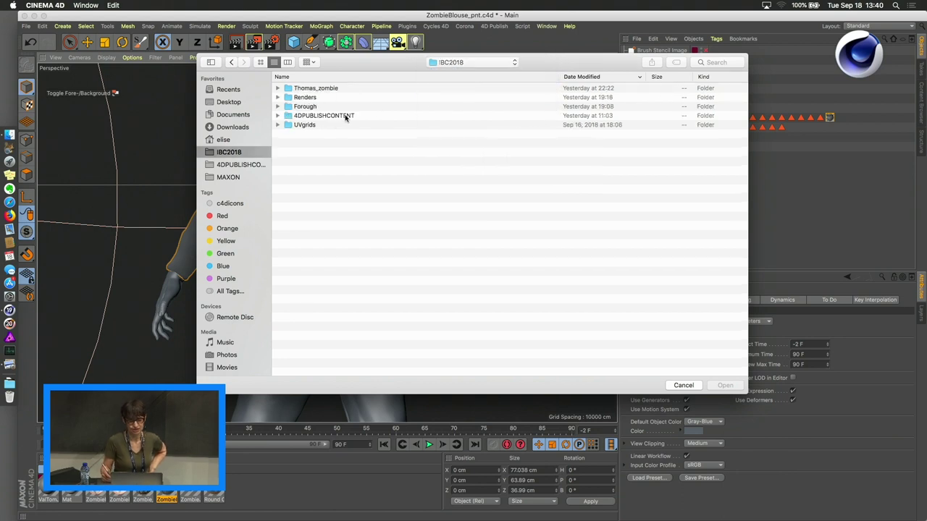
pyautogui.click(305, 88)
pyautogui.doubleClick(301, 89)
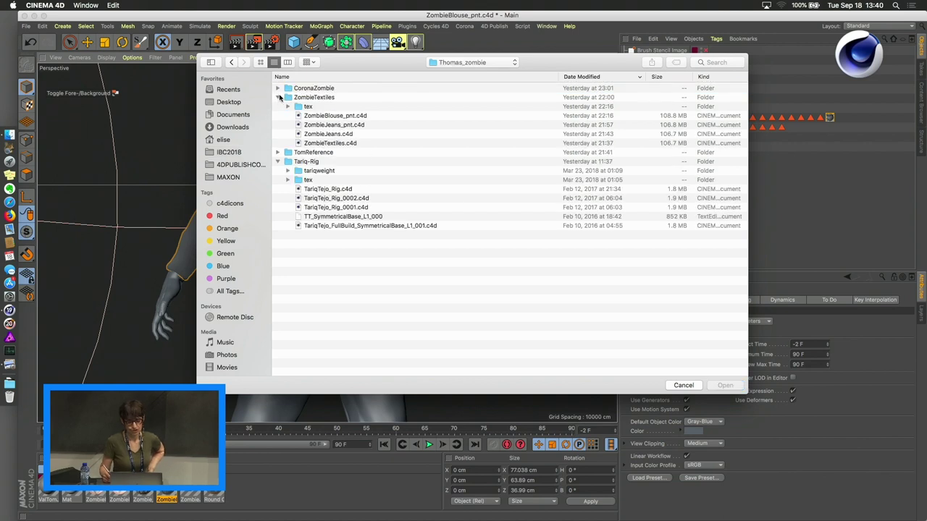
pyautogui.click(285, 89)
pyautogui.doubleClick(284, 92)
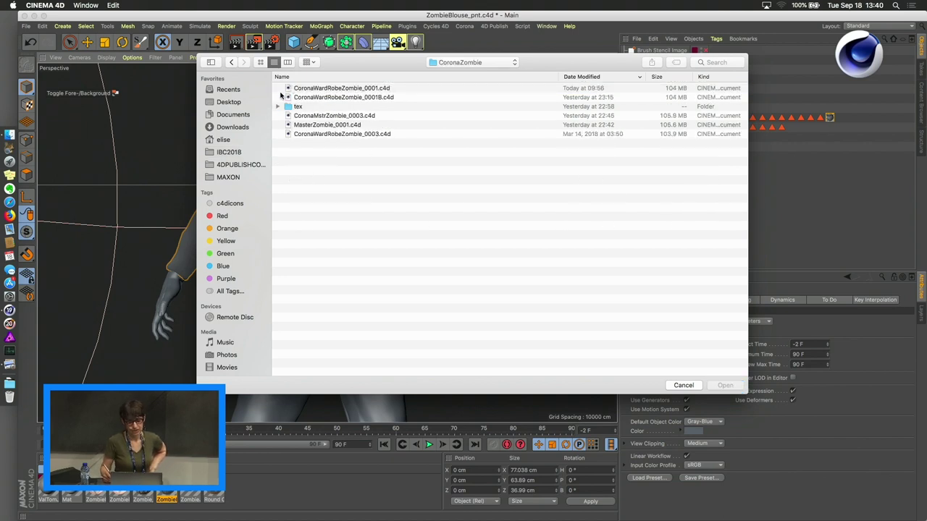
pyautogui.doubleClick(312, 125)
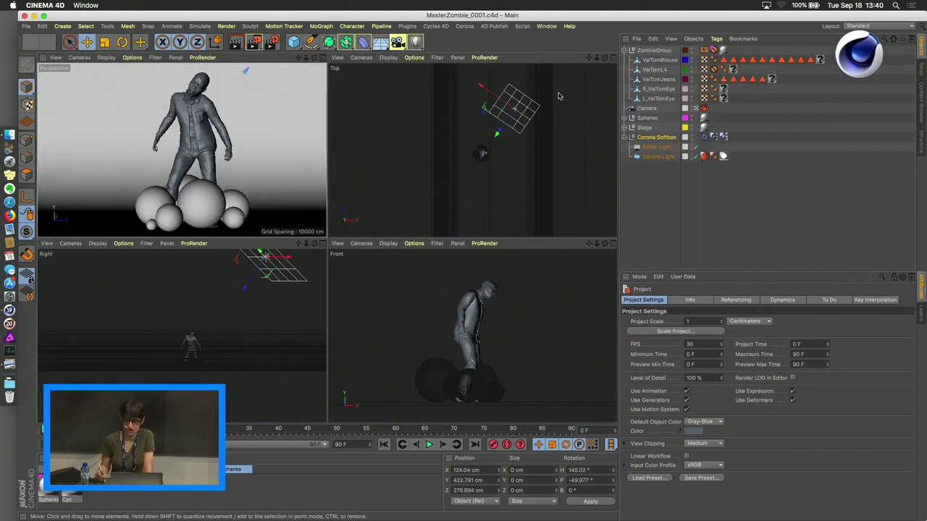
pyautogui.click(919, 100)
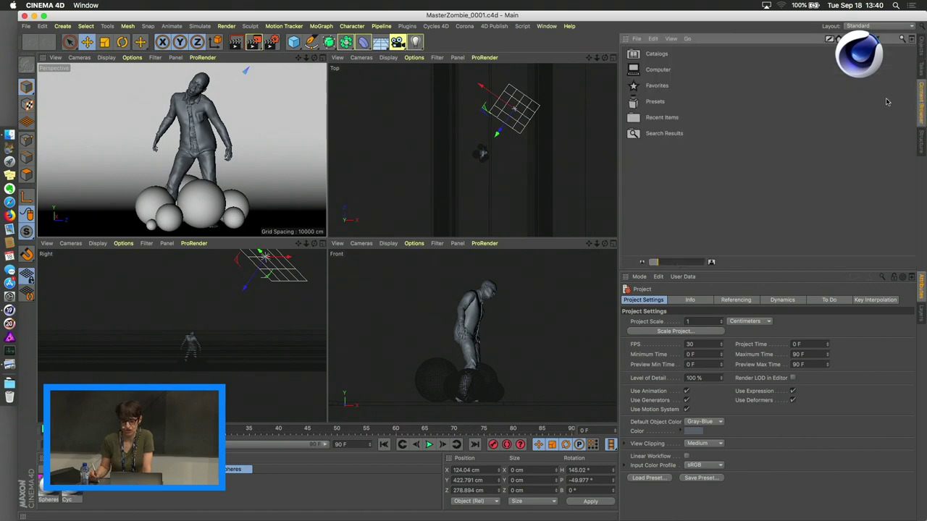
pyautogui.doubleClick(656, 101)
pyautogui.click(674, 102)
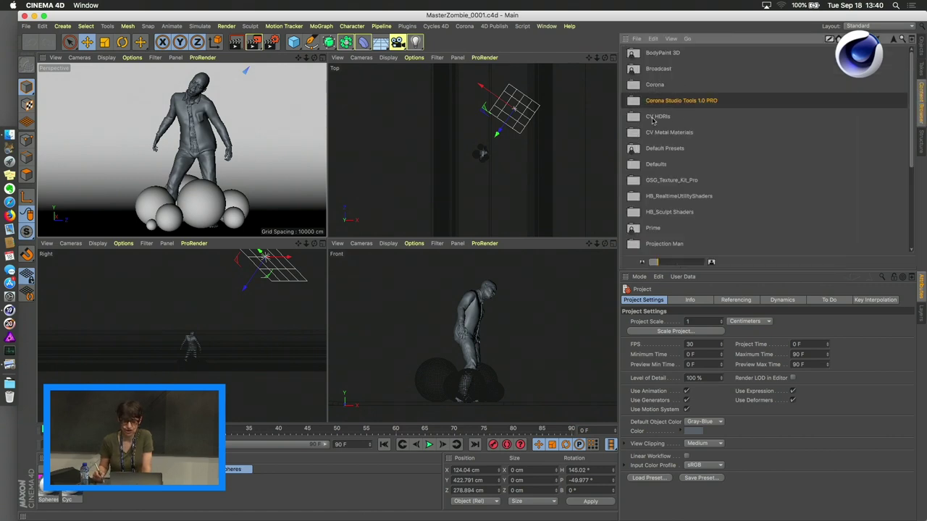
pyautogui.doubleClick(632, 102)
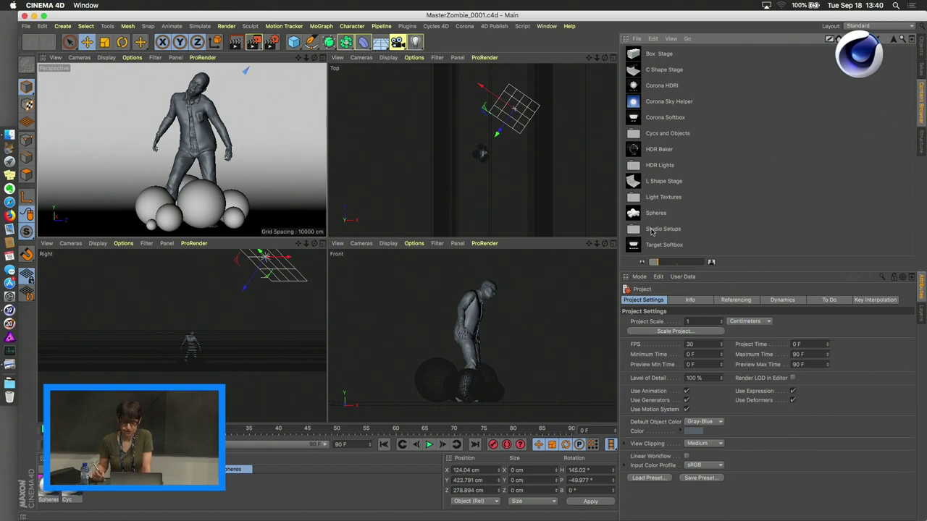
pyautogui.doubleClick(648, 230)
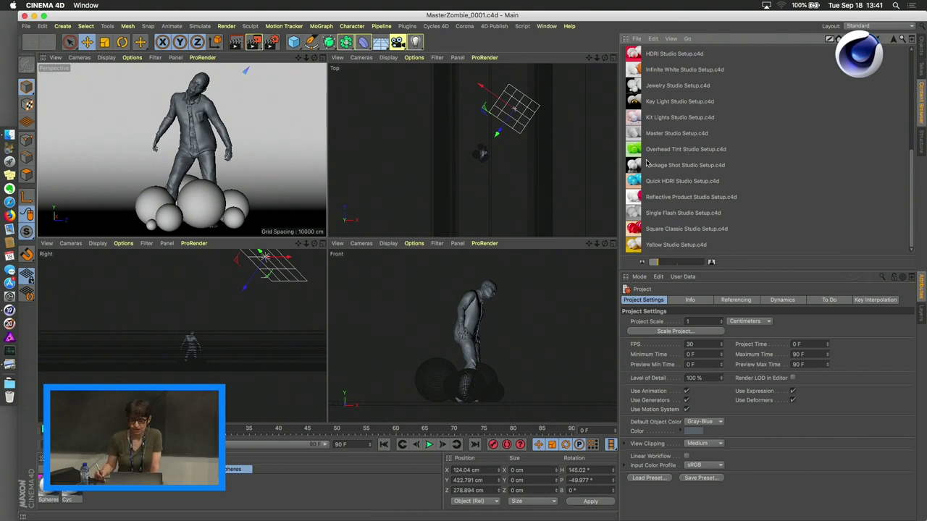
pyautogui.click(921, 49)
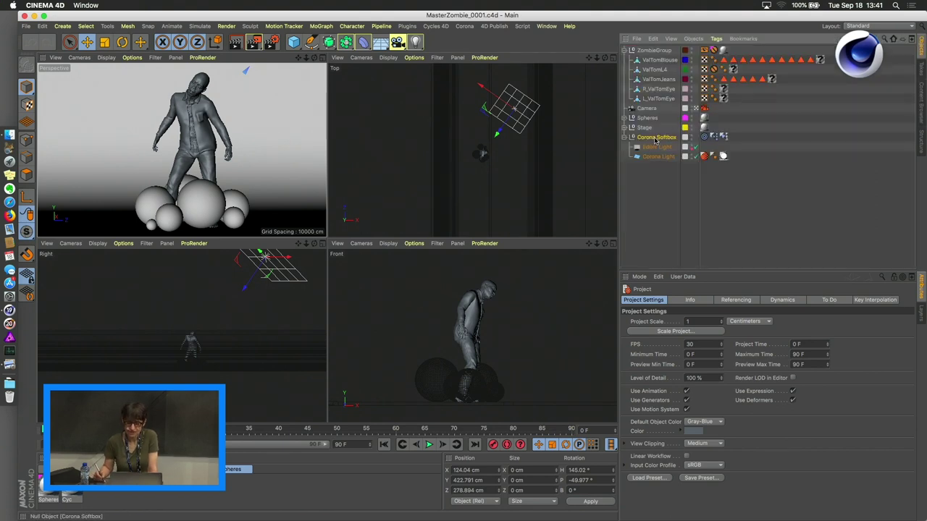
# Select the Corona Softbox and size it to 245 cm wide, 265 cm high at scale 1.04
pyautogui.click(703, 107)
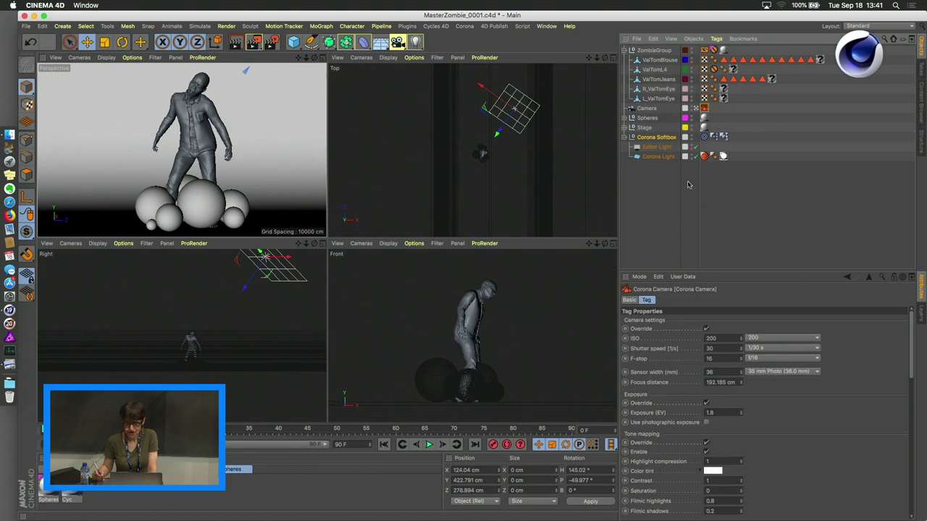
pyautogui.click(650, 139)
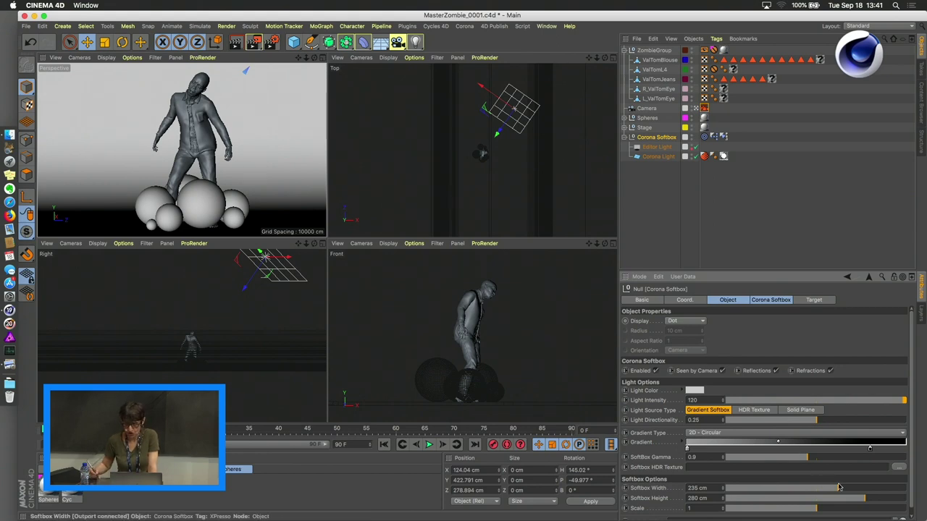
pyautogui.moveTo(835, 489)
pyautogui.mouseDown()
pyautogui.moveTo(856, 489)
pyautogui.moveTo(843, 489)
pyautogui.moveTo(843, 499)
pyautogui.moveTo(856, 498)
pyautogui.moveTo(834, 491)
pyautogui.mouseUp()
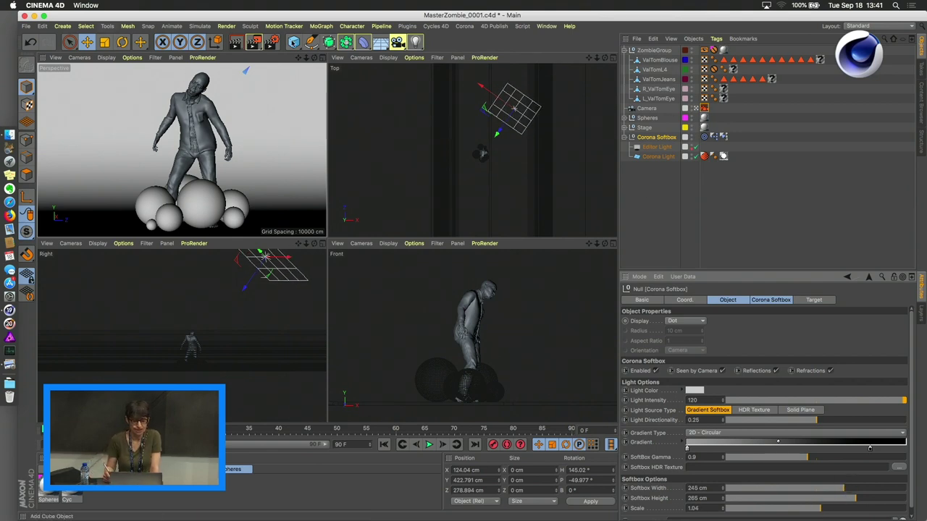
pyautogui.click(464, 27)
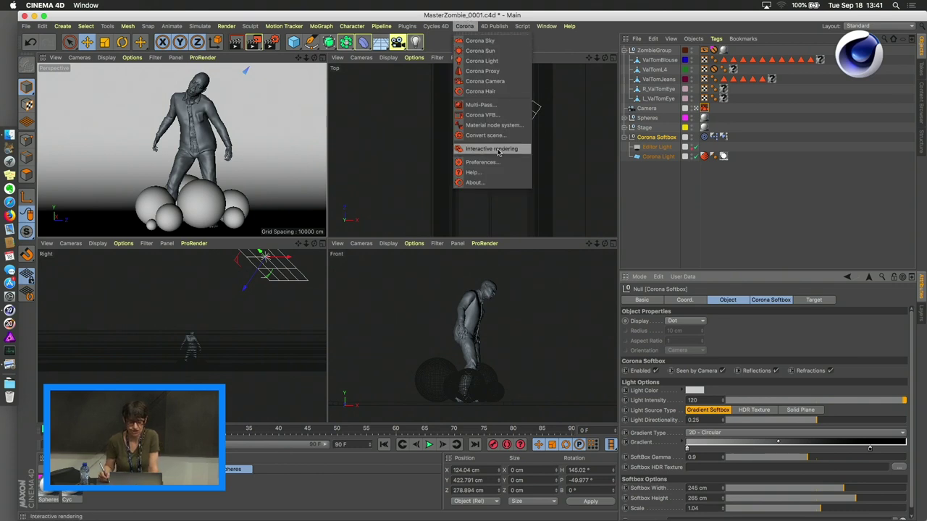
pyautogui.click(497, 149)
pyautogui.doubleClick(532, 97)
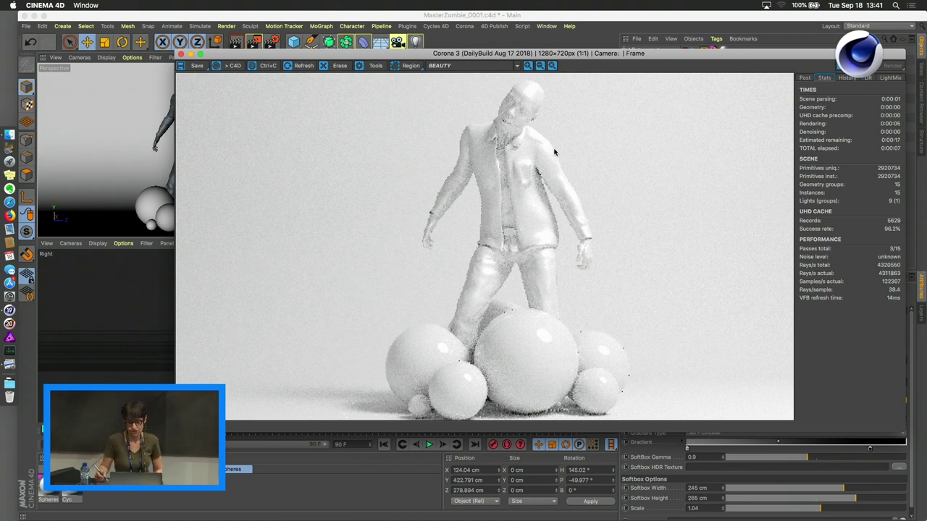
pyautogui.moveTo(637, 53); pyautogui.dragTo(557, 48)
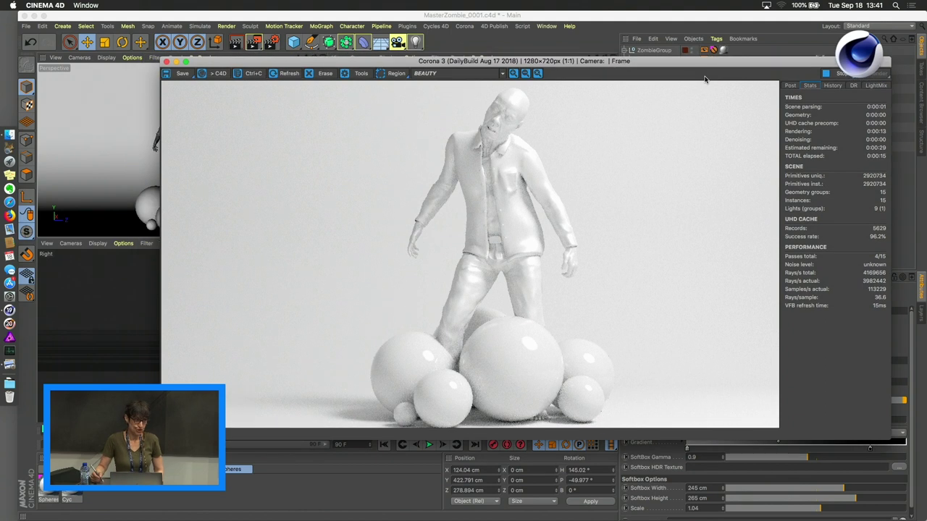
pyautogui.click(690, 44)
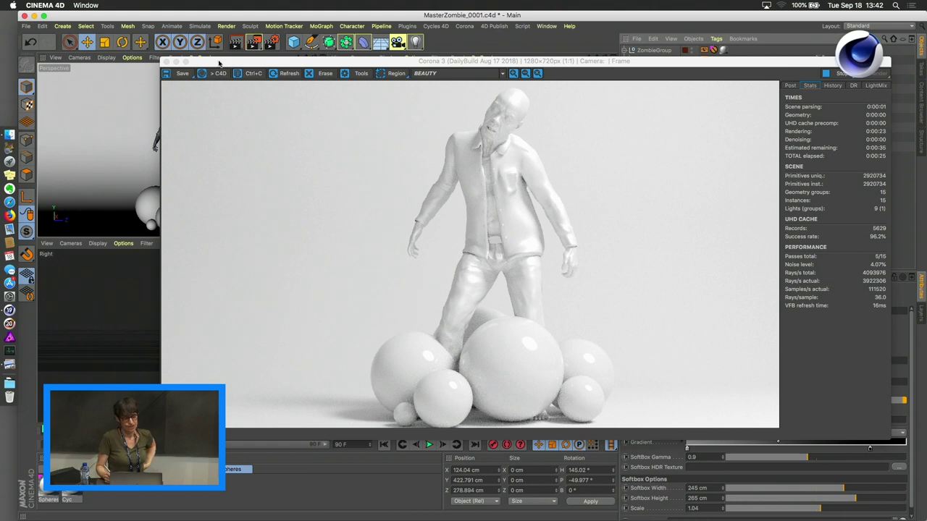
pyautogui.click(167, 62)
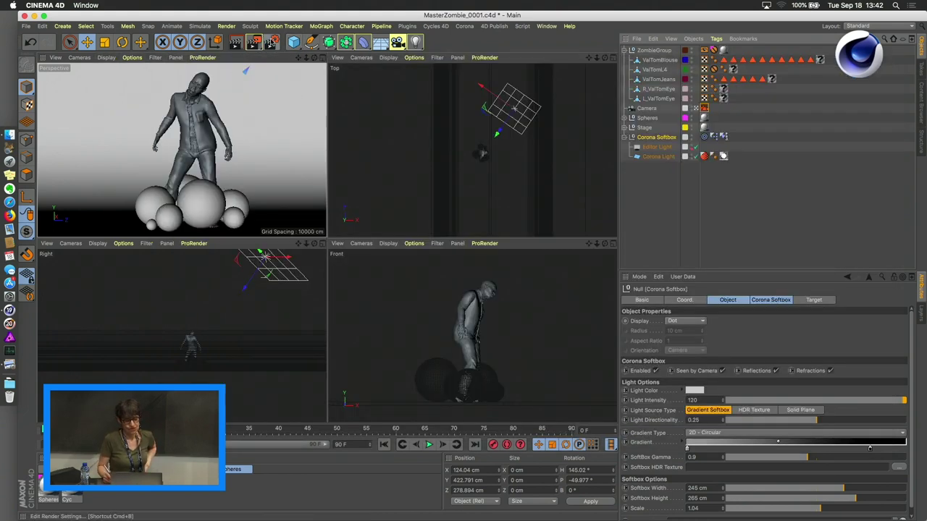
pyautogui.click(270, 42)
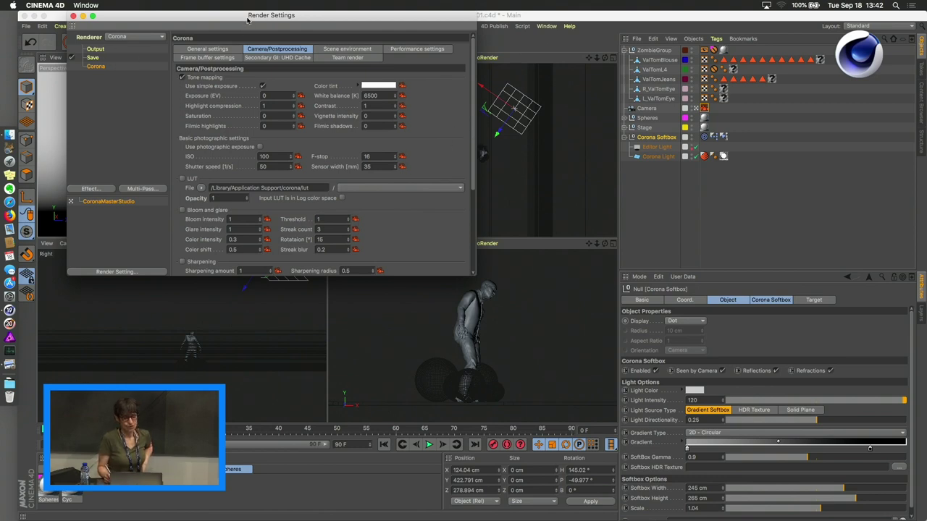
pyautogui.moveTo(240, 22); pyautogui.dragTo(431, 103)
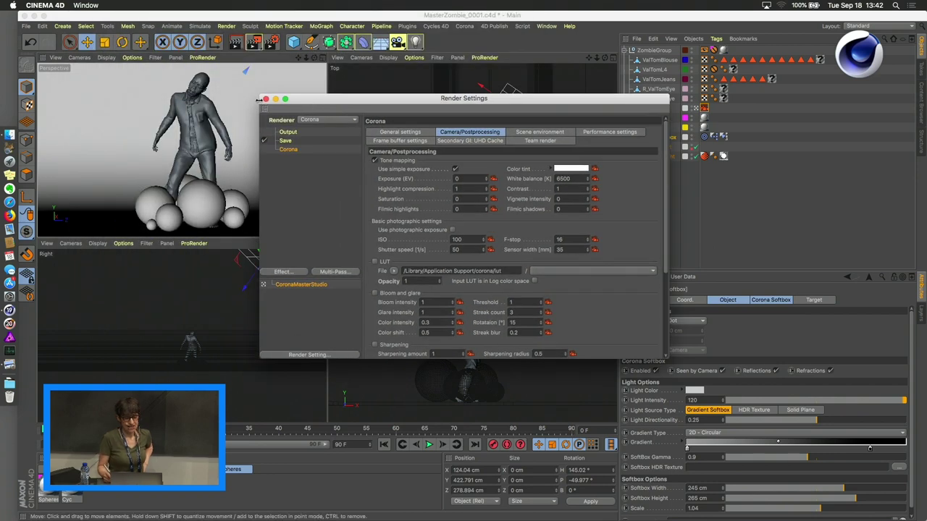
pyautogui.click(266, 98)
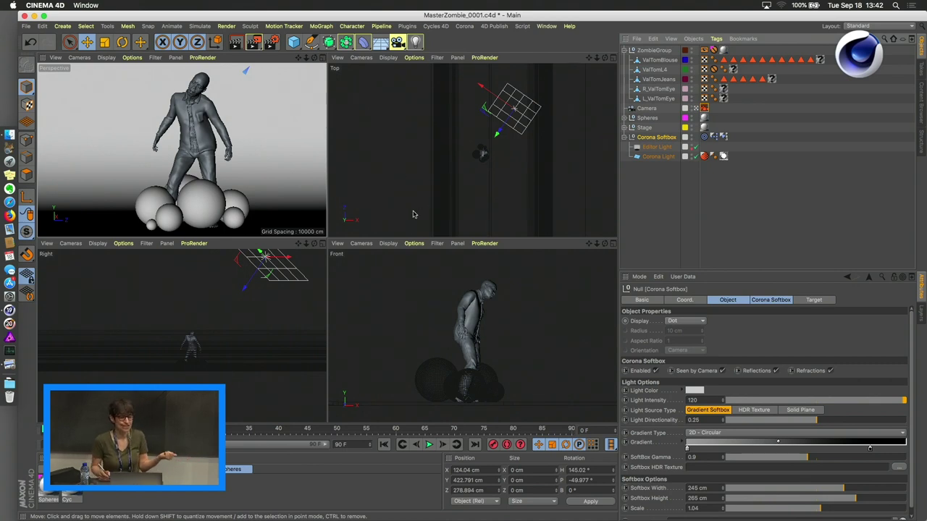
# Merge CoronaWardRobeZombie_0001B.c4d from the CoronaZombie folder into the scene
pyautogui.click(26, 26)
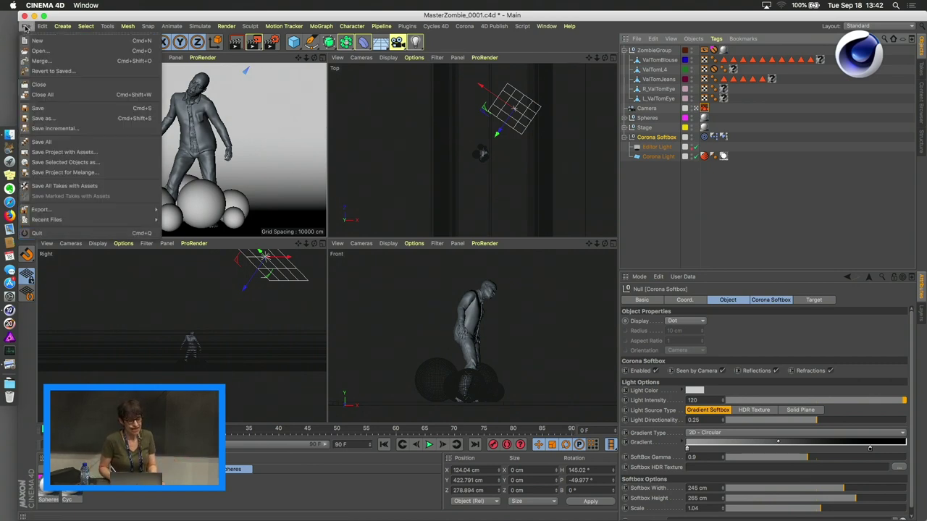
pyautogui.click(40, 61)
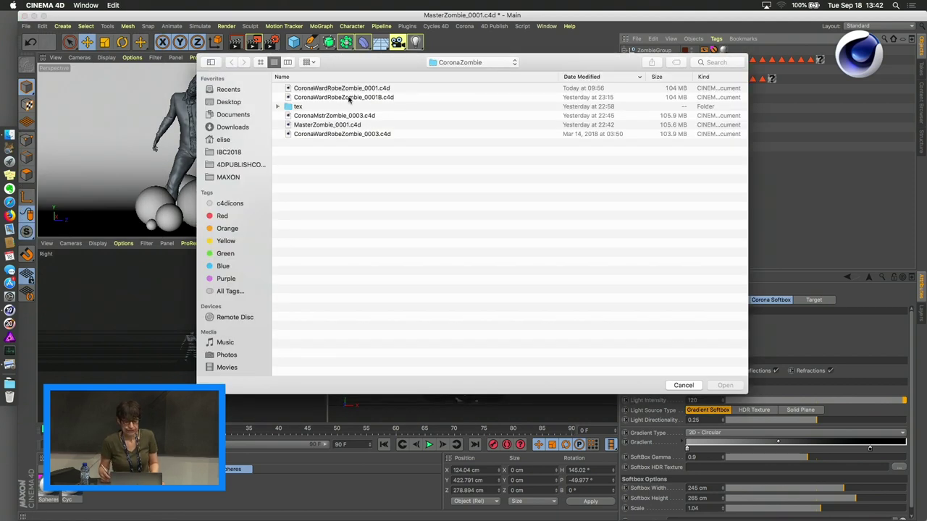
pyautogui.click(351, 98)
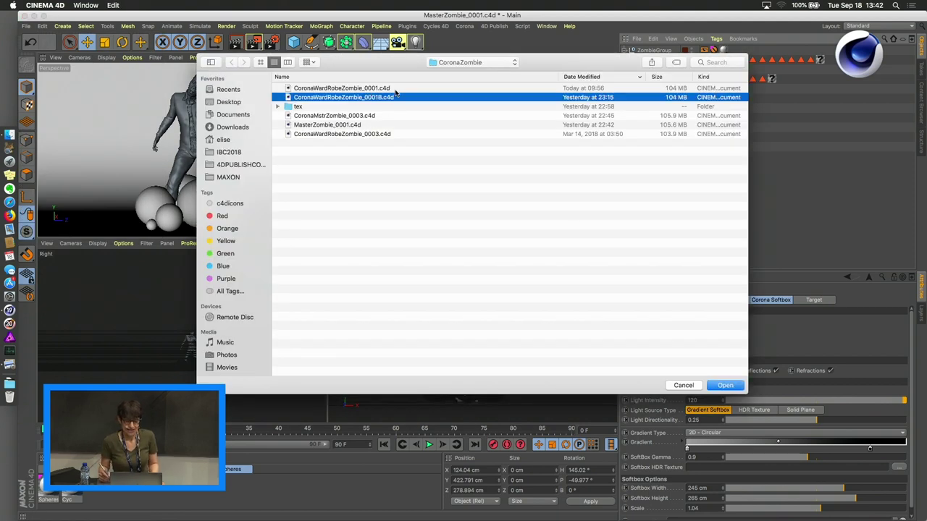
pyautogui.click(725, 385)
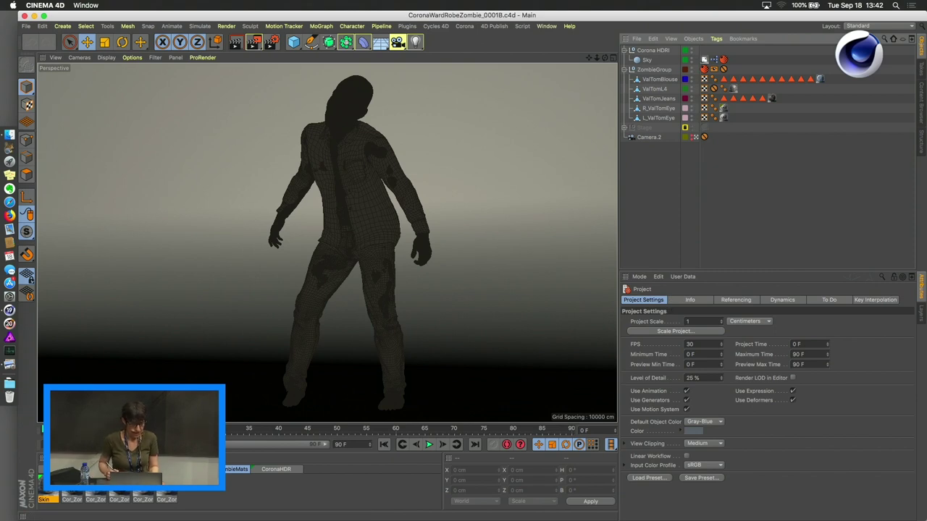
# Open Cor_ZombieJeans_UDIM_1001 and review its Volumetrics, Bump, Reflection and 50% Translucency channels
pyautogui.doubleClick(120, 487)
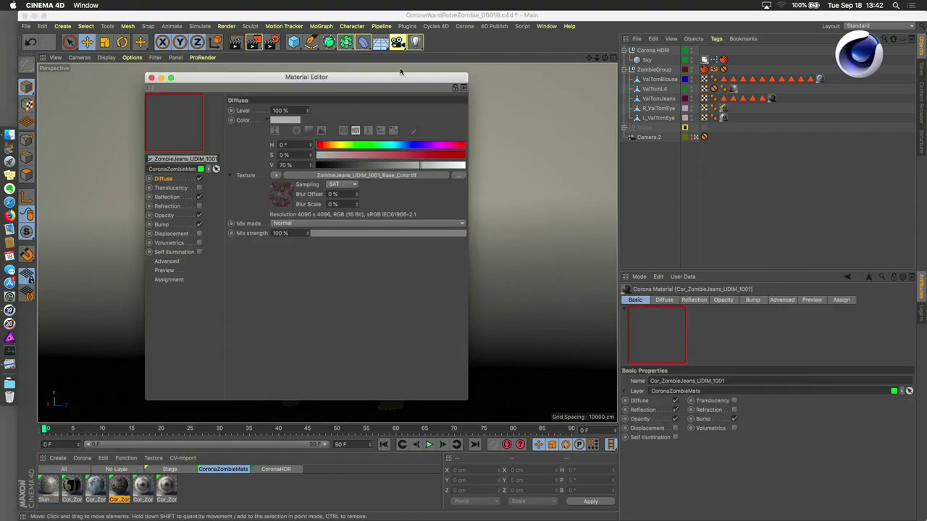
pyautogui.moveTo(398, 78); pyautogui.dragTo(788, 68)
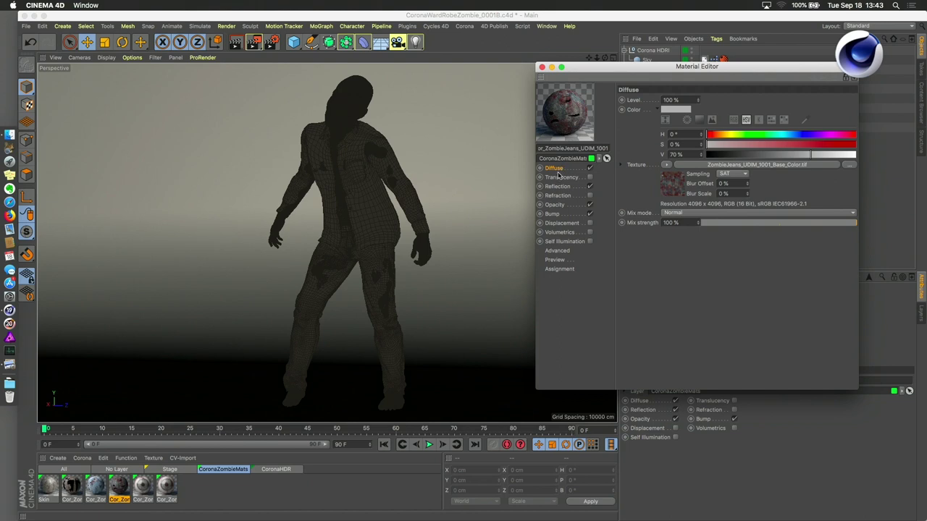
pyautogui.click(561, 232)
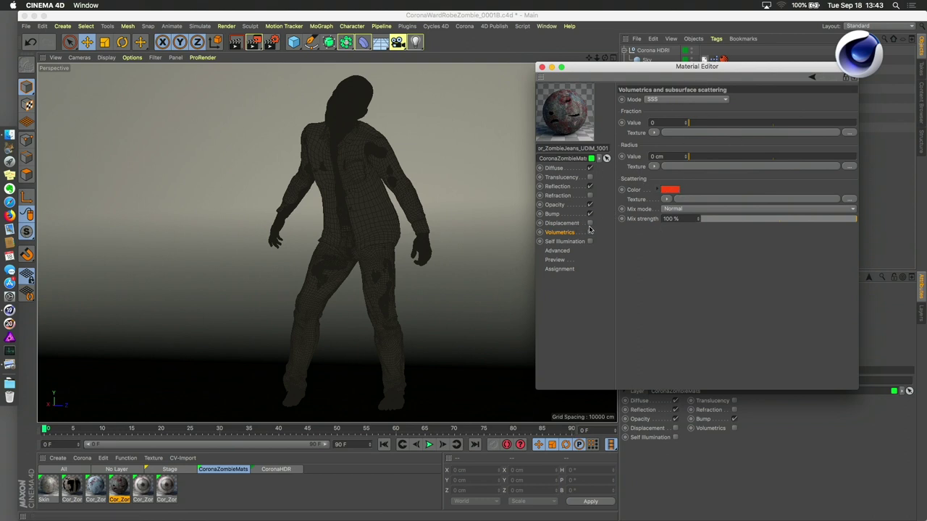
pyautogui.click(556, 214)
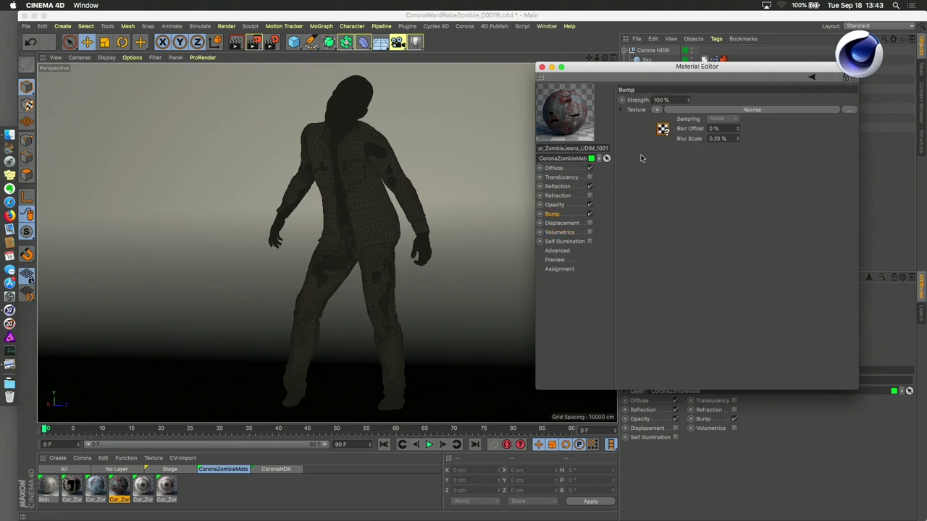
pyautogui.click(563, 177)
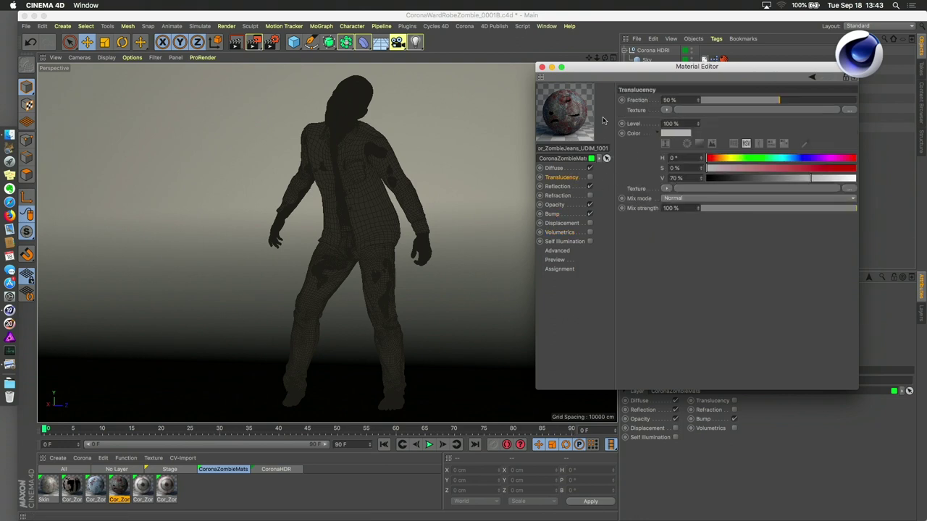
pyautogui.click(548, 187)
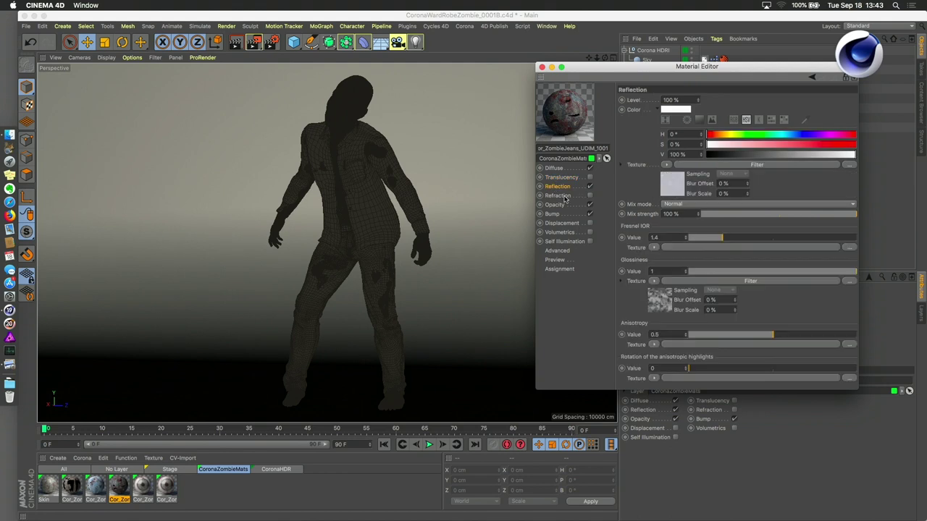
pyautogui.click(563, 178)
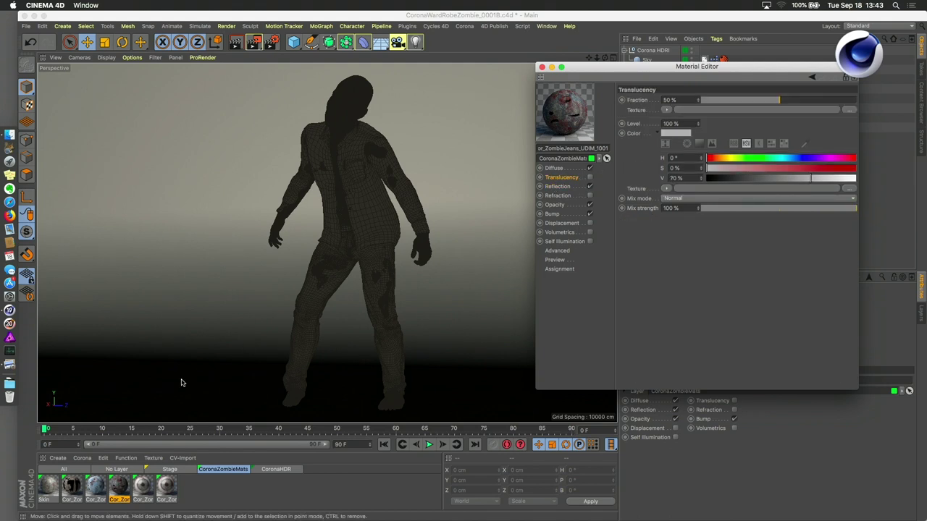
# Review Cor_Zombie_UDIM_1001's Volumetrics, Opacity, Refraction, Reflection and Translucency channels
pyautogui.click(73, 489)
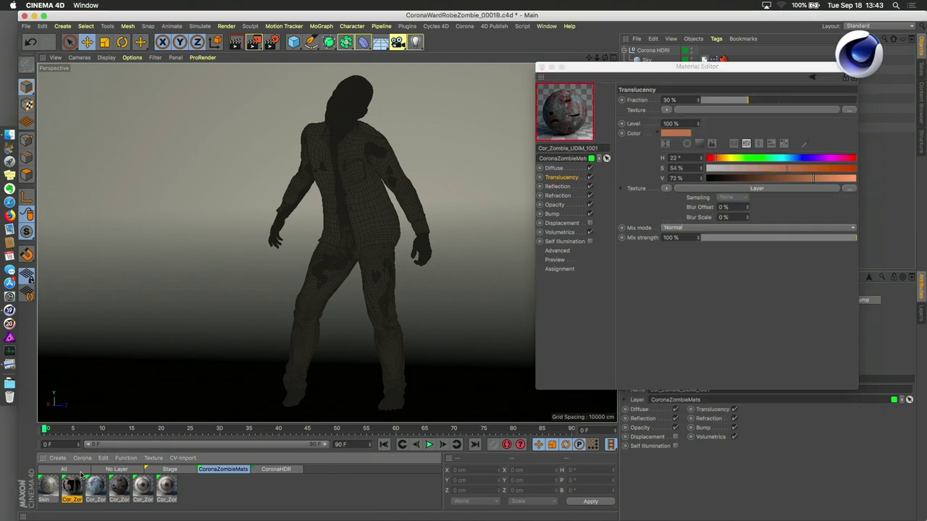
pyautogui.click(562, 232)
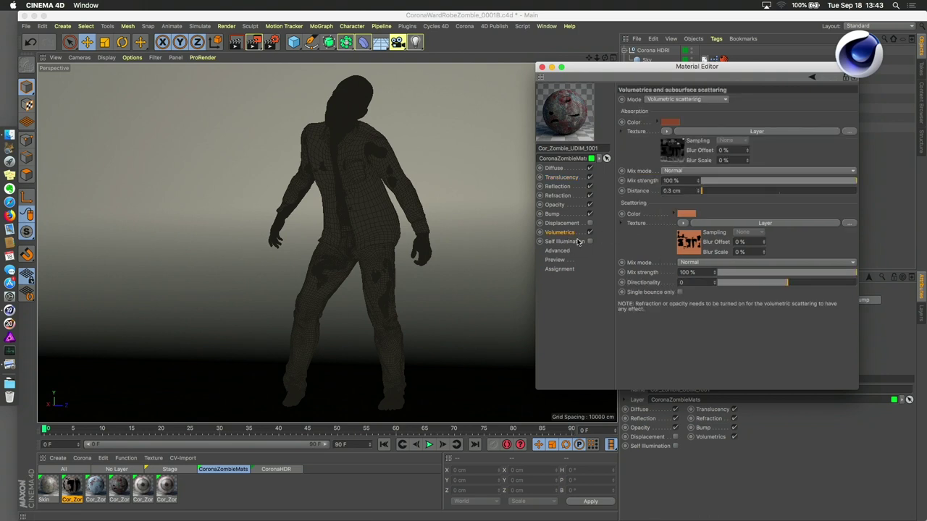
pyautogui.click(554, 205)
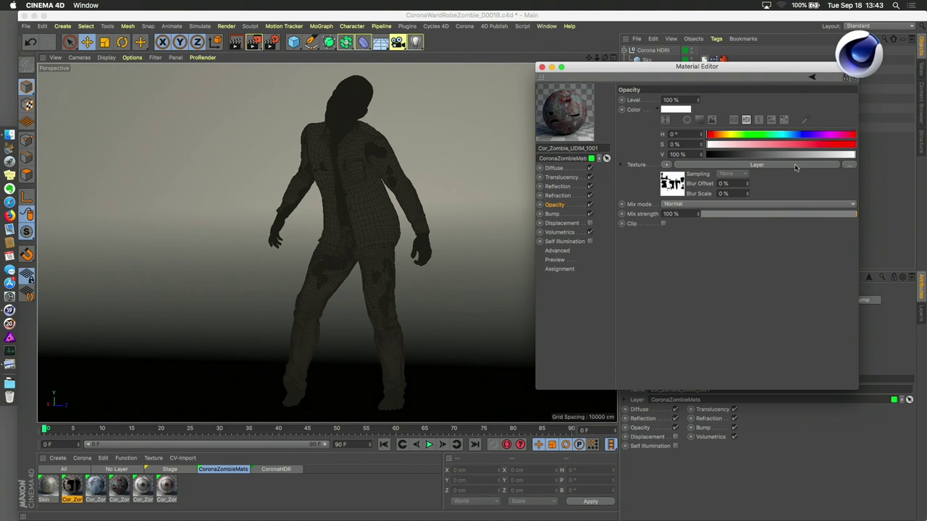
pyautogui.click(558, 196)
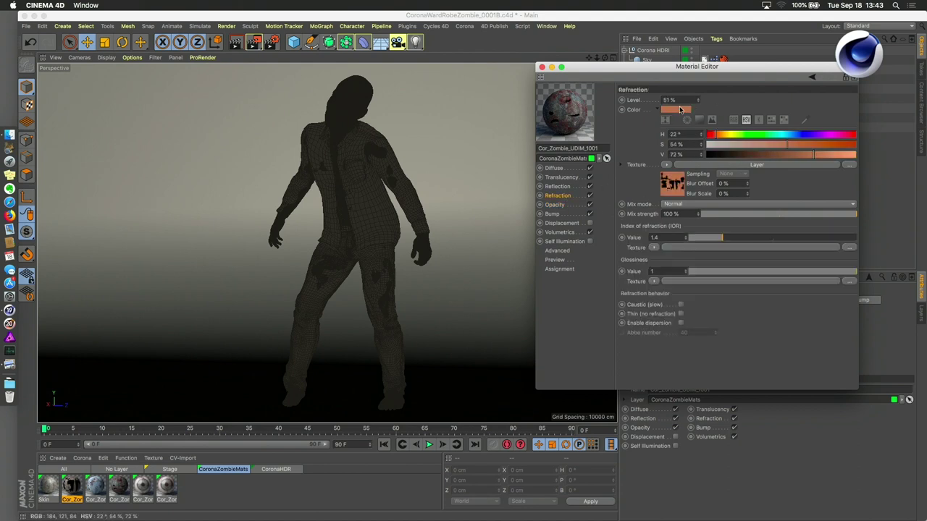
pyautogui.click(569, 186)
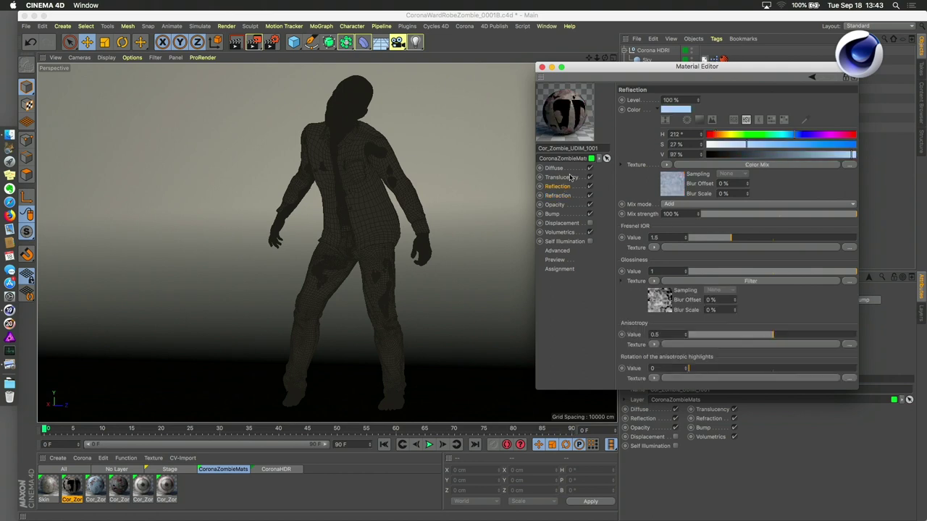
pyautogui.click(571, 178)
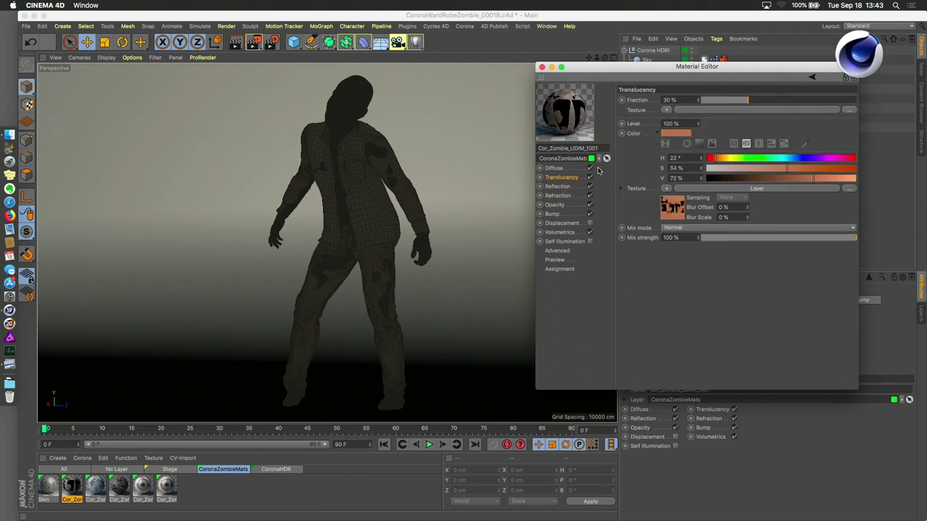
pyautogui.moveTo(652, 70)
pyautogui.mouseDown()
pyautogui.moveTo(630, 82)
pyautogui.moveTo(463, 104)
pyautogui.moveTo(638, 67)
pyautogui.mouseUp()
# Load the Skin material and view its SSS layers mixing at 7% and 15%
pyautogui.click(47, 491)
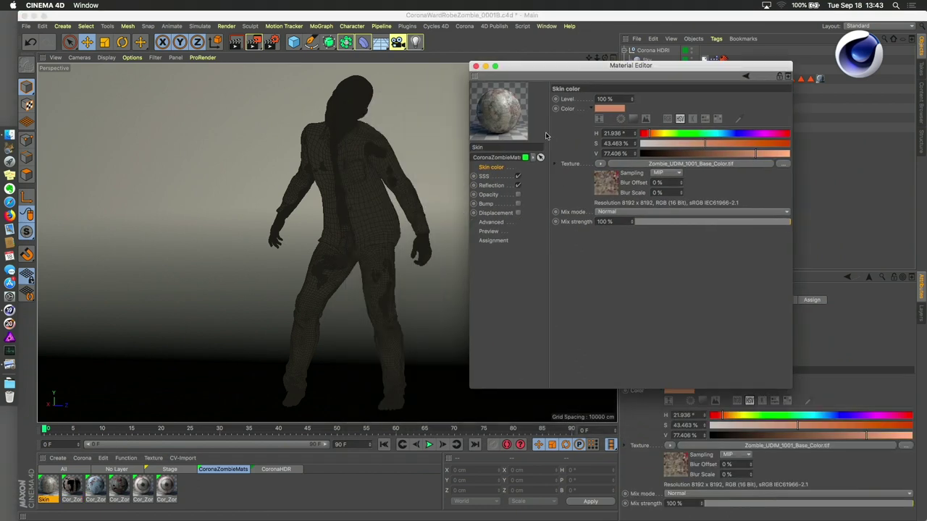
pyautogui.click(483, 177)
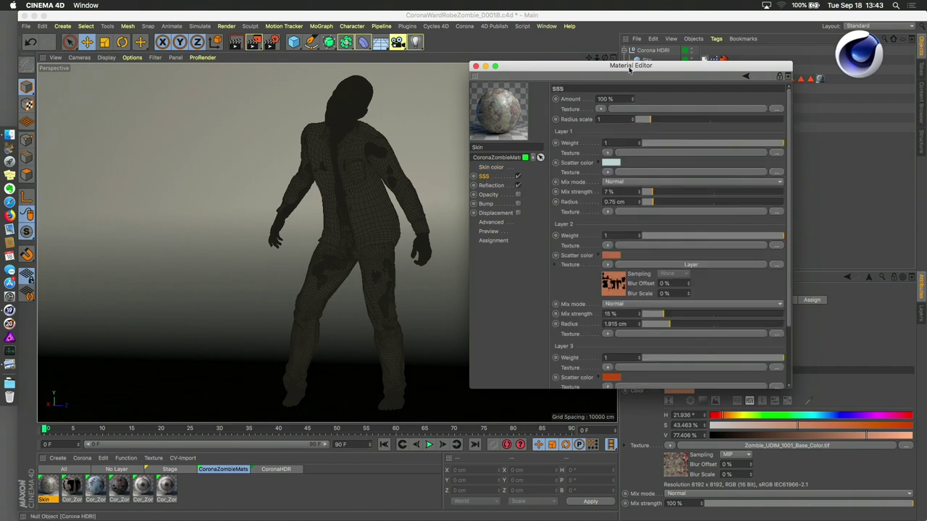
pyautogui.moveTo(630, 67); pyautogui.dragTo(737, 164)
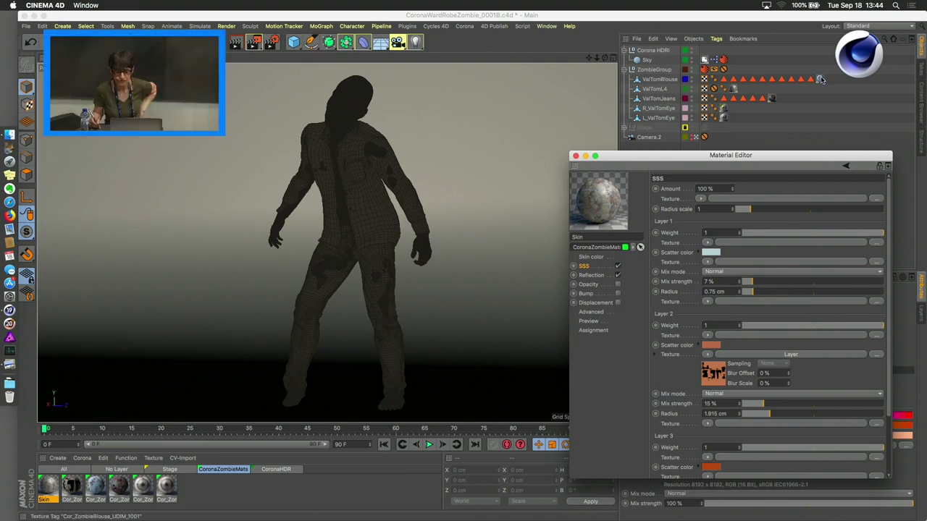
# Open Render Settings, check Output resolution, and view Corona tone mapping: exposure 2, white balance 4500 K
pyautogui.doubleClick(729, 87)
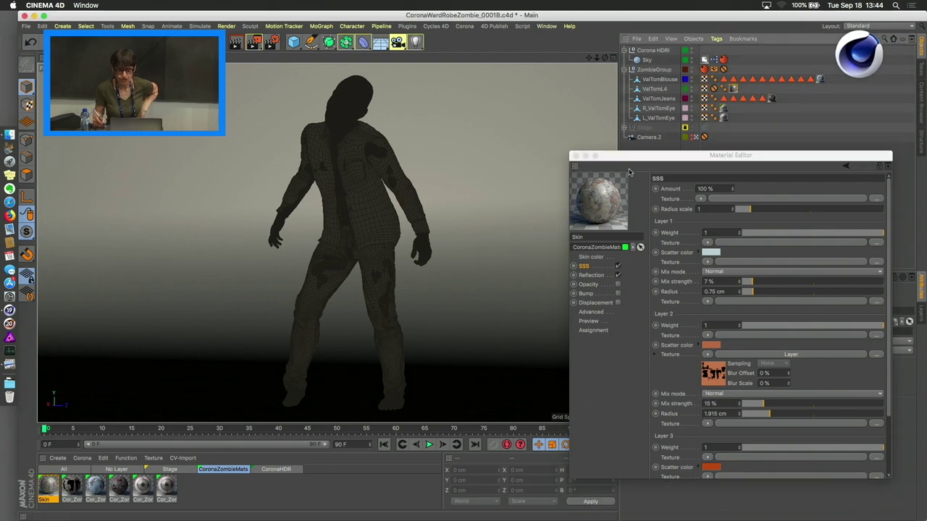
pyautogui.click(271, 41)
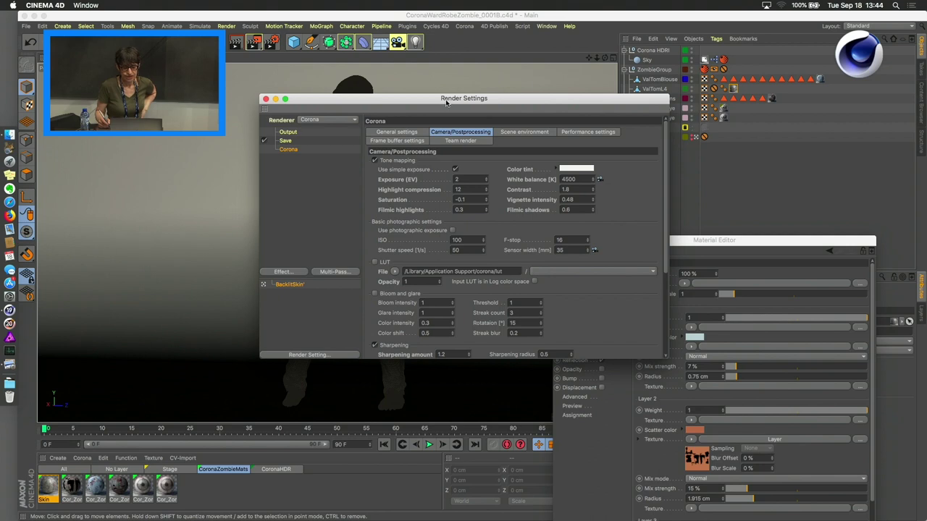
pyautogui.moveTo(445, 102); pyautogui.dragTo(500, 83)
pyautogui.click(343, 112)
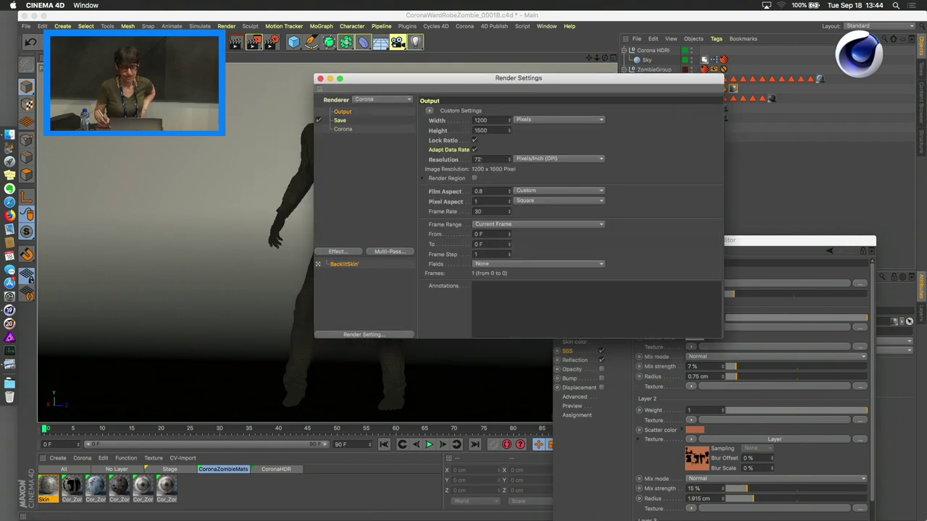
pyautogui.click(341, 129)
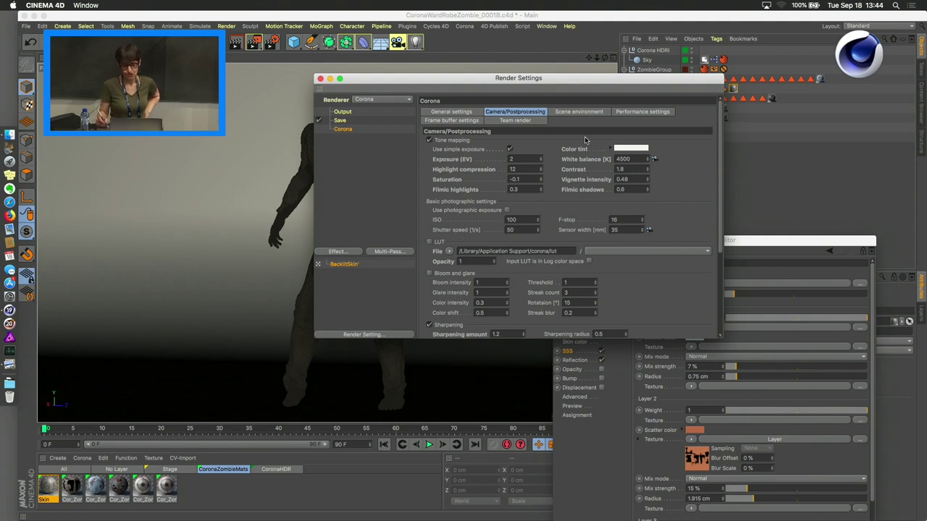
pyautogui.moveTo(590, 81); pyautogui.dragTo(483, 79)
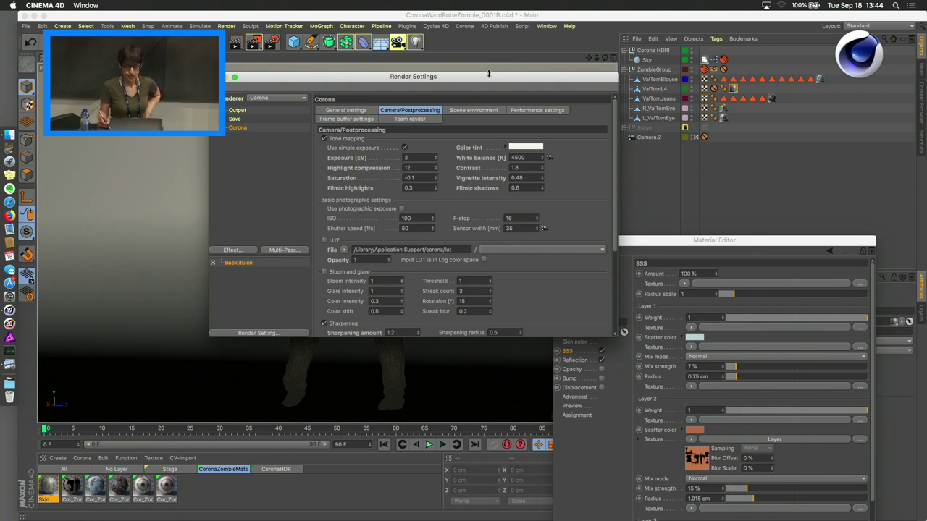
pyautogui.moveTo(488, 72); pyautogui.dragTo(754, 160)
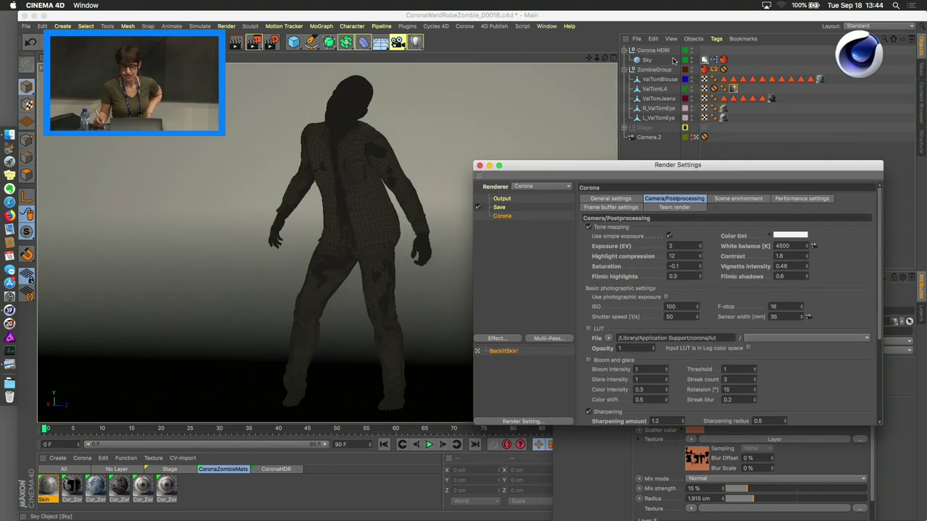
pyautogui.moveTo(536, 168); pyautogui.dragTo(533, 146)
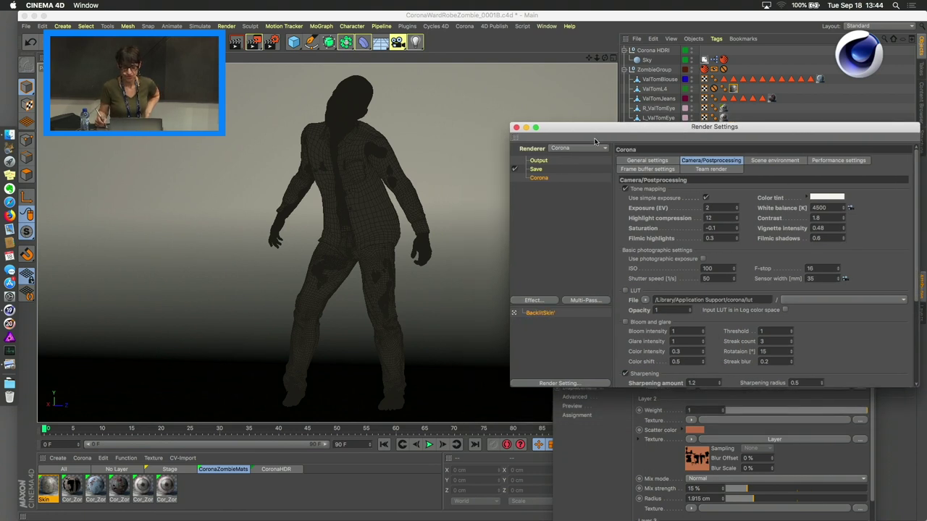
pyautogui.moveTo(603, 130); pyautogui.dragTo(587, 157)
pyautogui.click(489, 25)
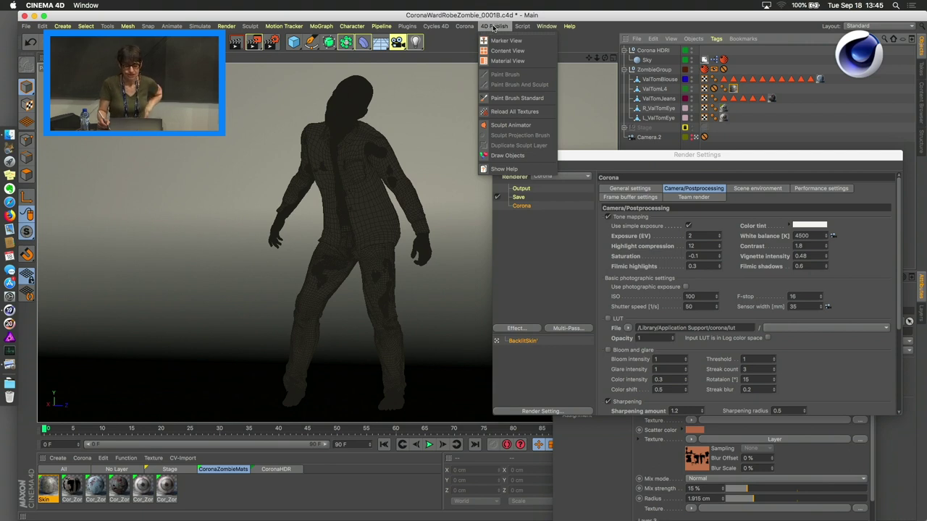
# Float the Corona menu and check Multi-Pass: Direct, Indirect, Reflect, Refract, Translucency, Volumetrics, Mask
pyautogui.moveTo(467, 27)
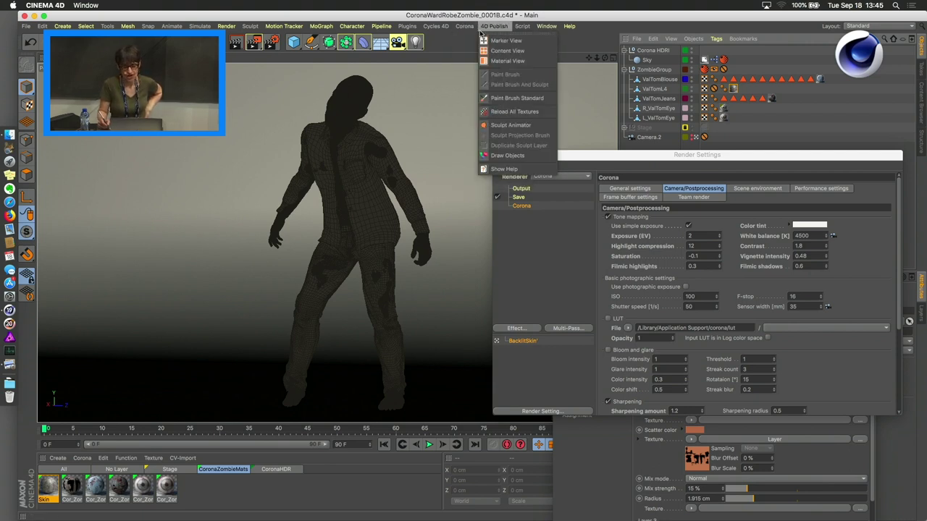
pyautogui.click(474, 34)
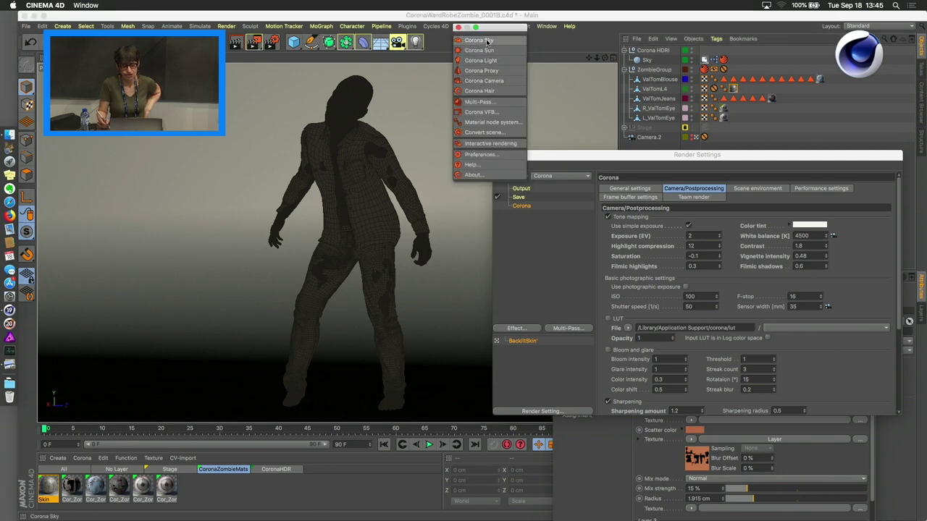
pyautogui.click(478, 102)
pyautogui.moveTo(554, 28); pyautogui.dragTo(726, 68)
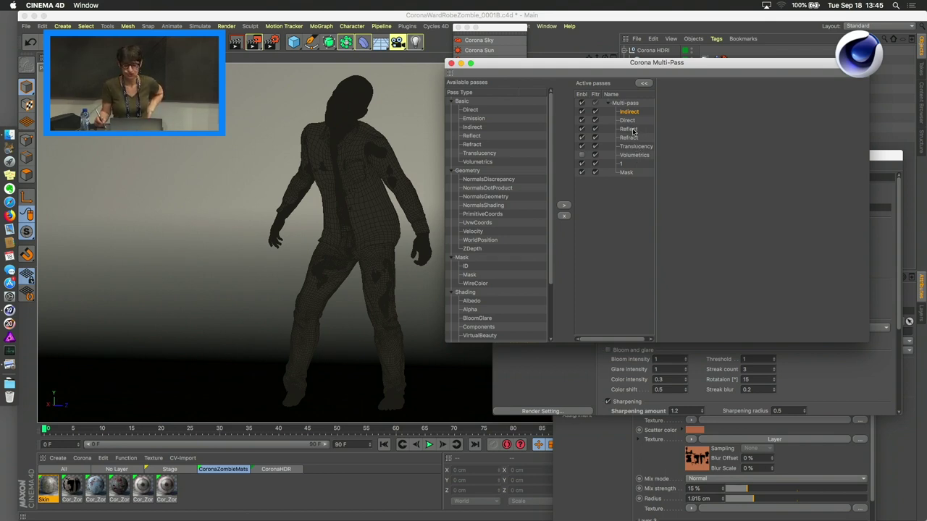
pyautogui.moveTo(645, 67); pyautogui.dragTo(693, 71)
pyautogui.click(498, 67)
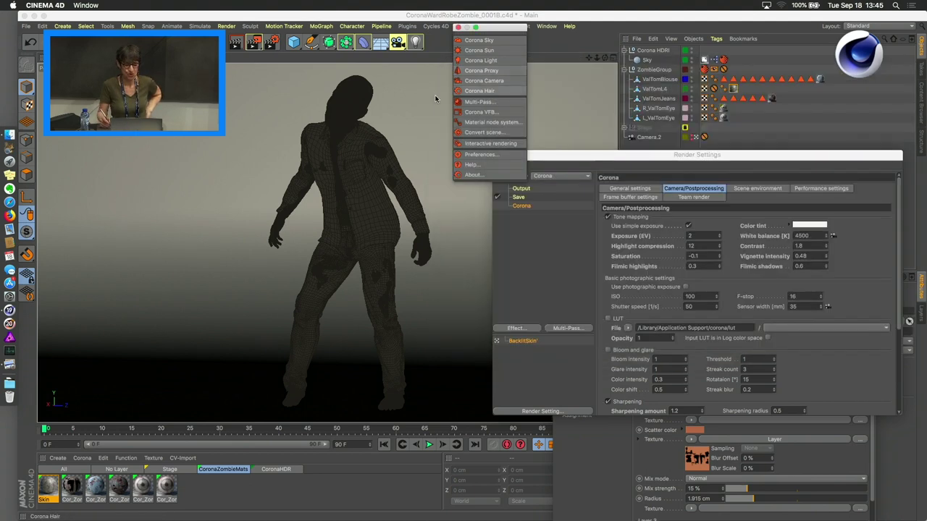
# Close the floating Corona palette and shift the Render Settings window left
pyautogui.moveTo(455, 27); pyautogui.dragTo(511, 42)
pyautogui.click(513, 42)
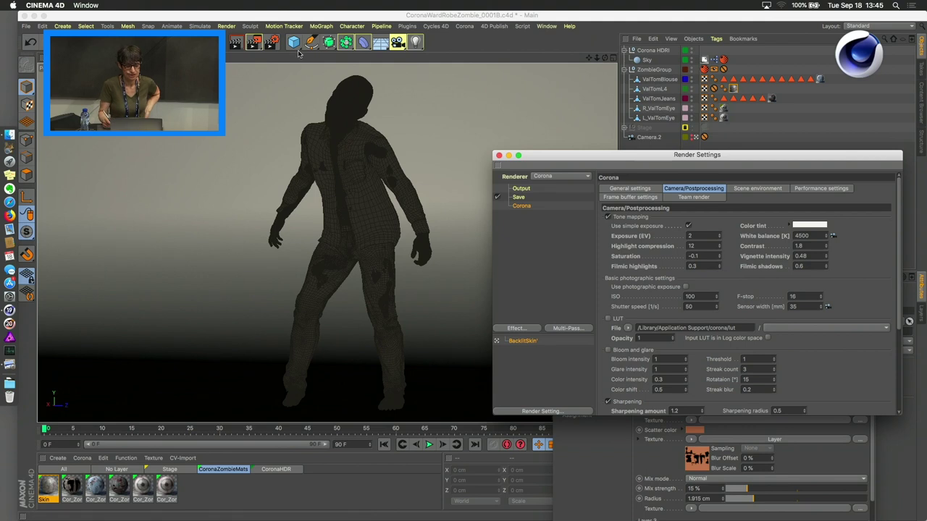
pyautogui.moveTo(566, 159); pyautogui.dragTo(490, 163)
pyautogui.click(464, 26)
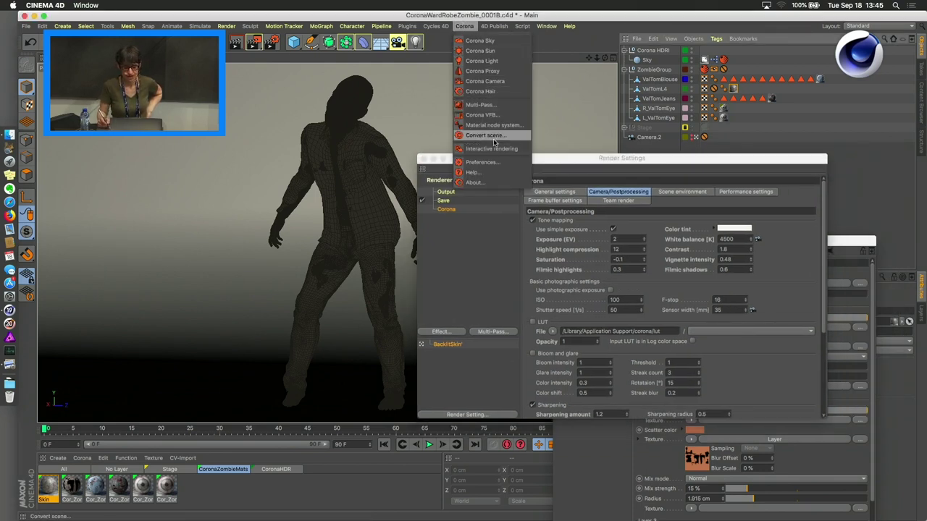
# Open the Corona frame buffer, start a new zombie render, and display its Direct pass
pyautogui.click(500, 115)
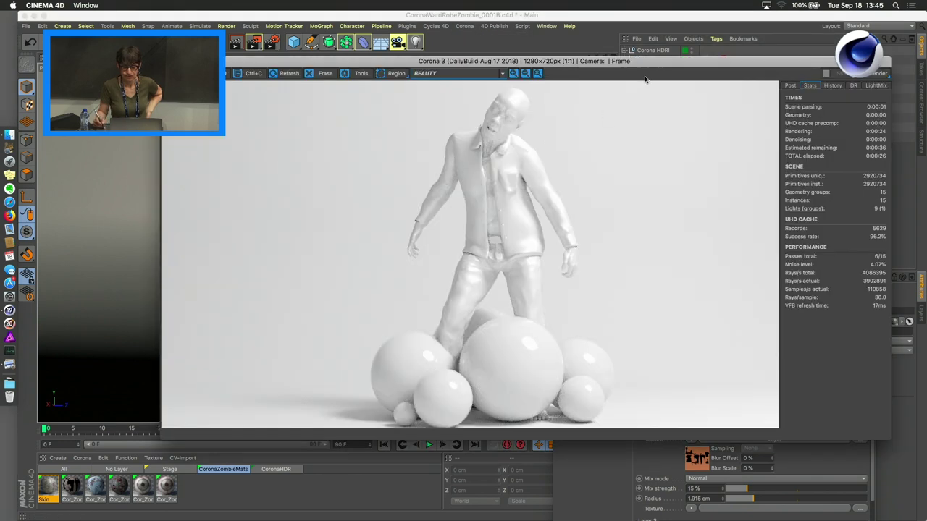
pyautogui.moveTo(650, 62); pyautogui.dragTo(568, 60)
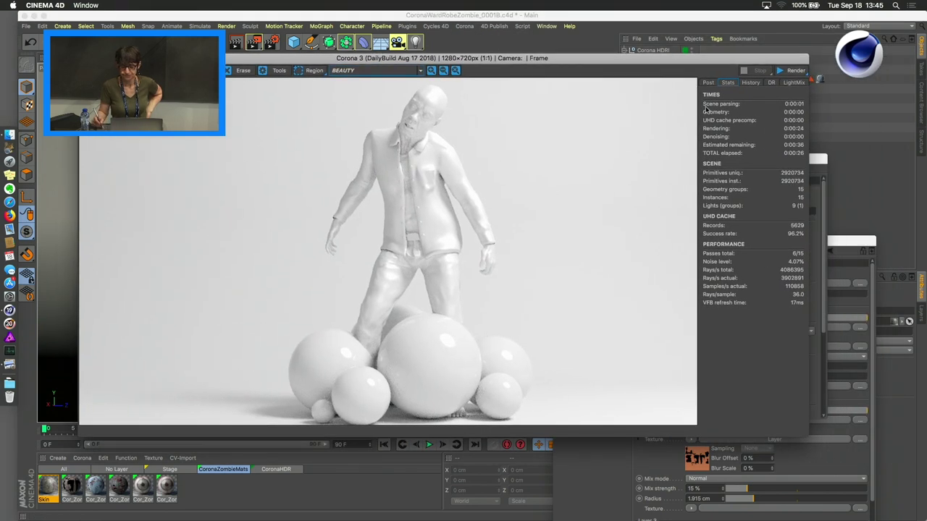
pyautogui.click(779, 71)
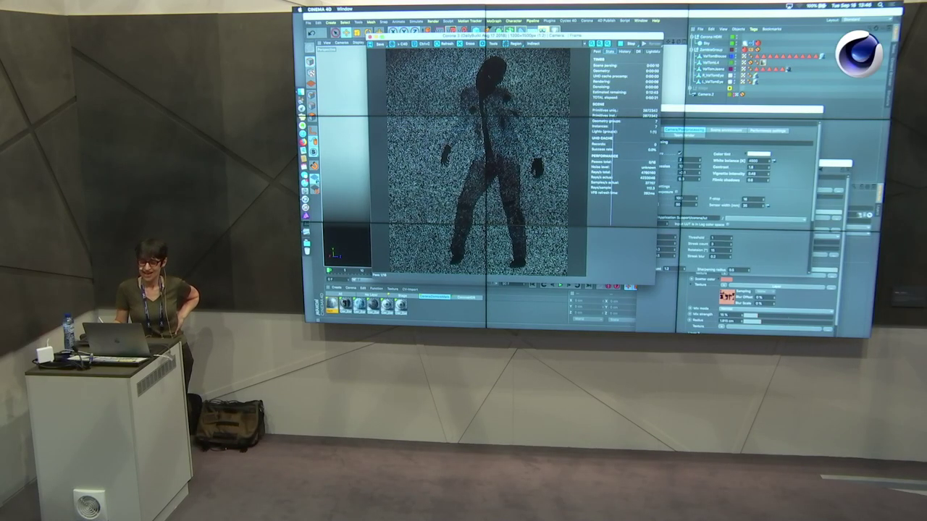
pyautogui.click(560, 44)
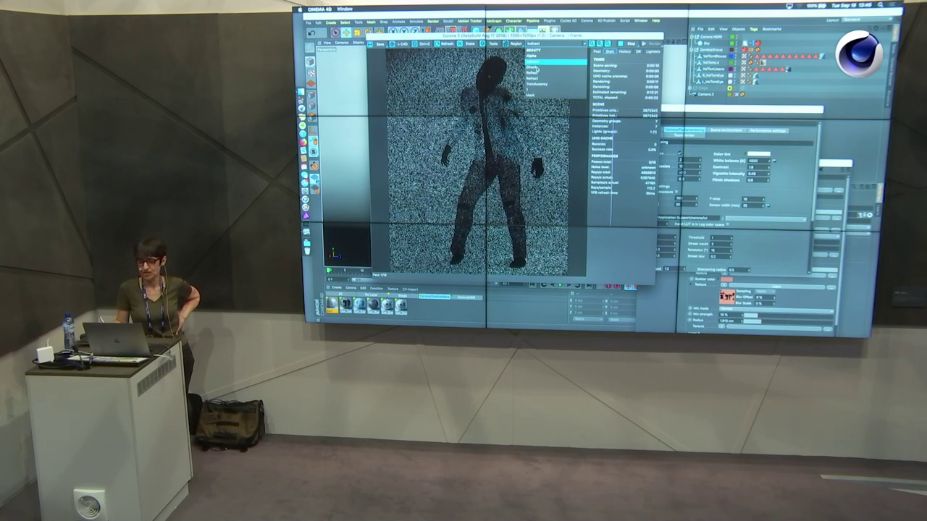
pyautogui.click(535, 68)
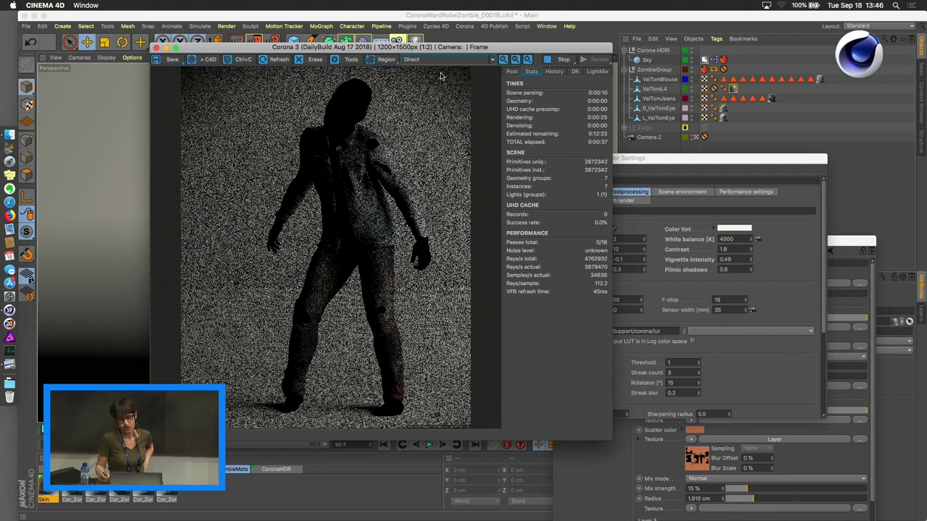
# View the render's Reflect, Refract and then Translucency passes in the frame buffer
pyautogui.click(453, 61)
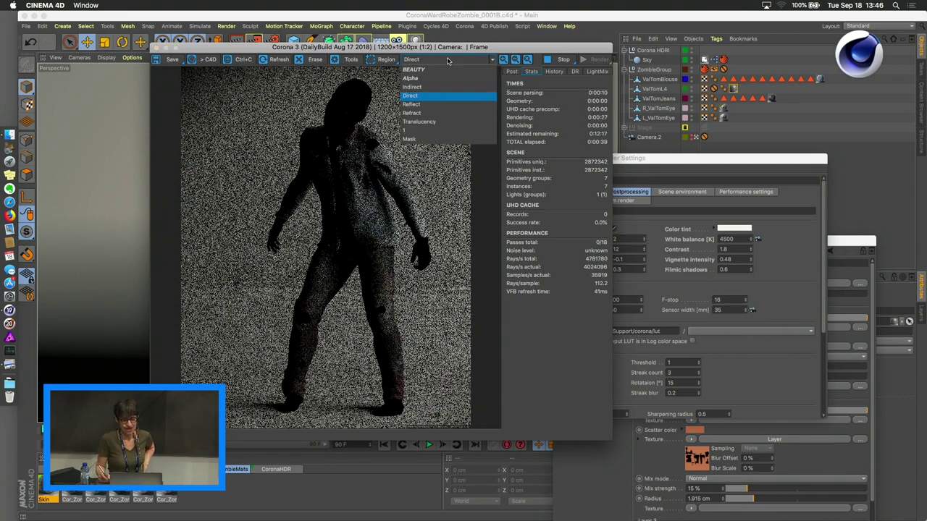
pyautogui.click(413, 105)
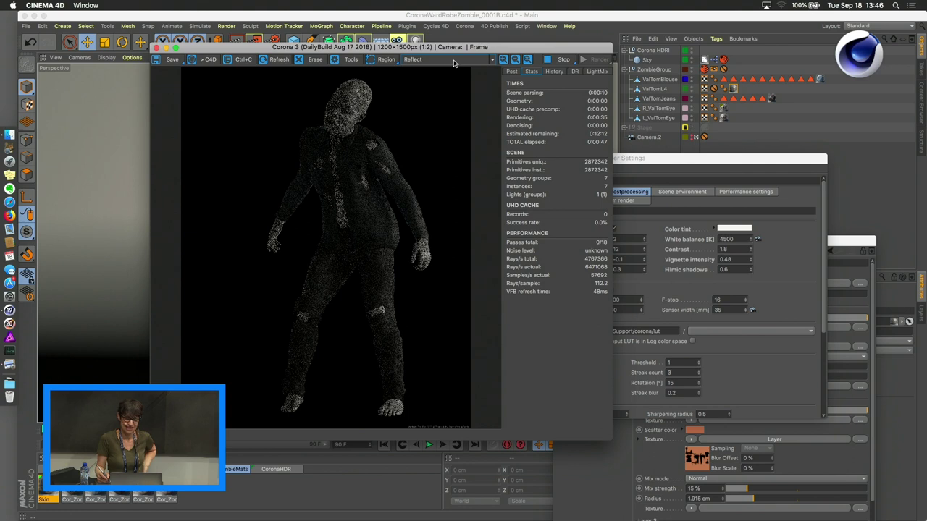
pyautogui.click(453, 62)
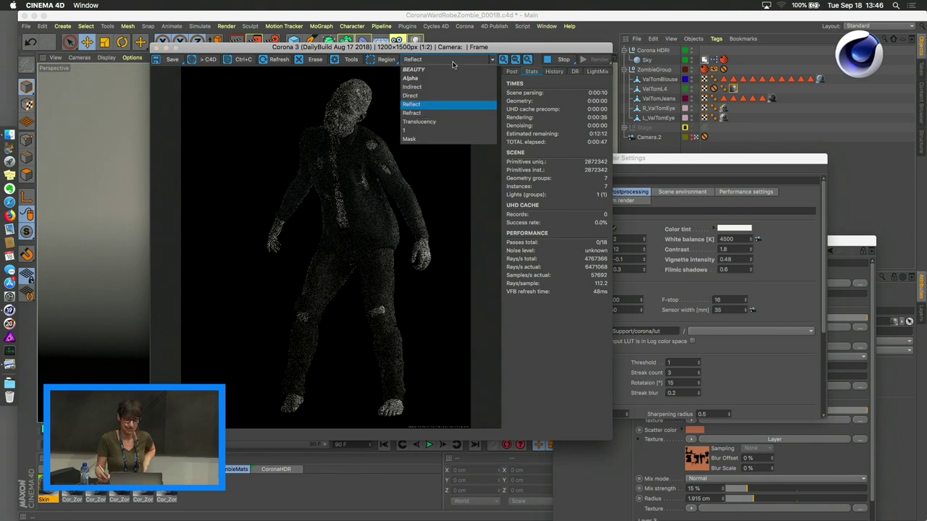
pyautogui.click(416, 112)
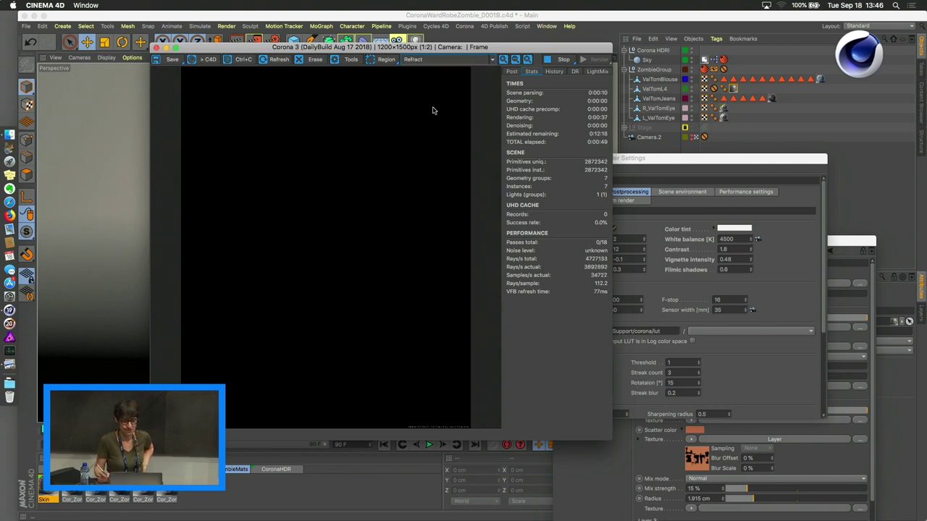
pyautogui.click(446, 63)
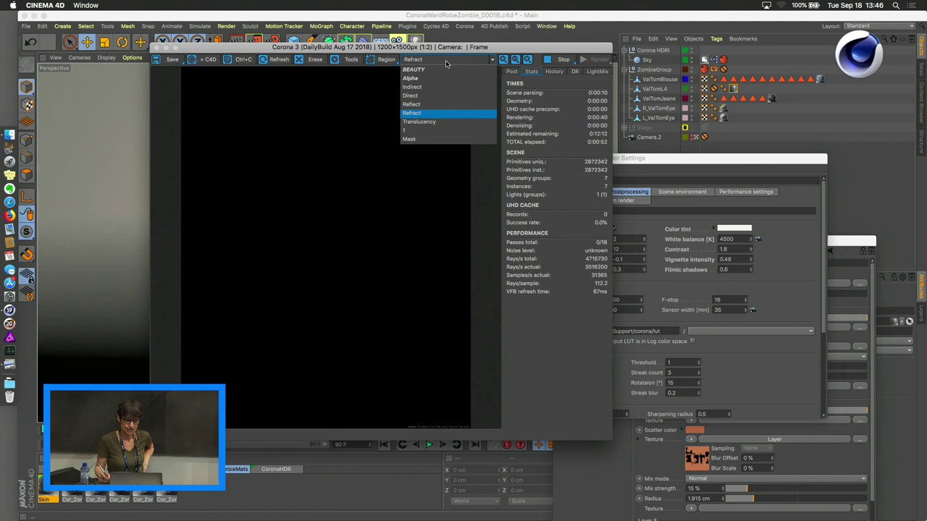
pyautogui.click(427, 122)
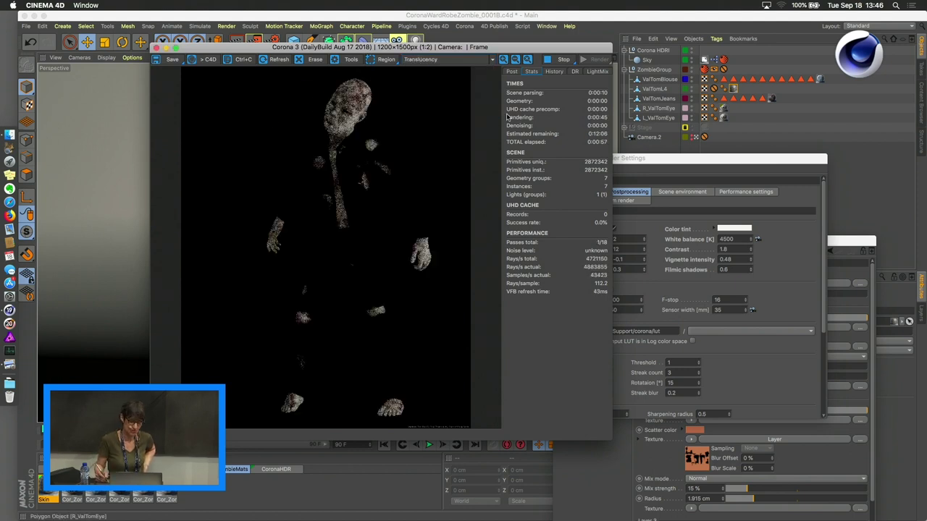
# Reposition the Corona frame buffer window on screen
pyautogui.moveTo(347, 46); pyautogui.dragTo(455, 58)
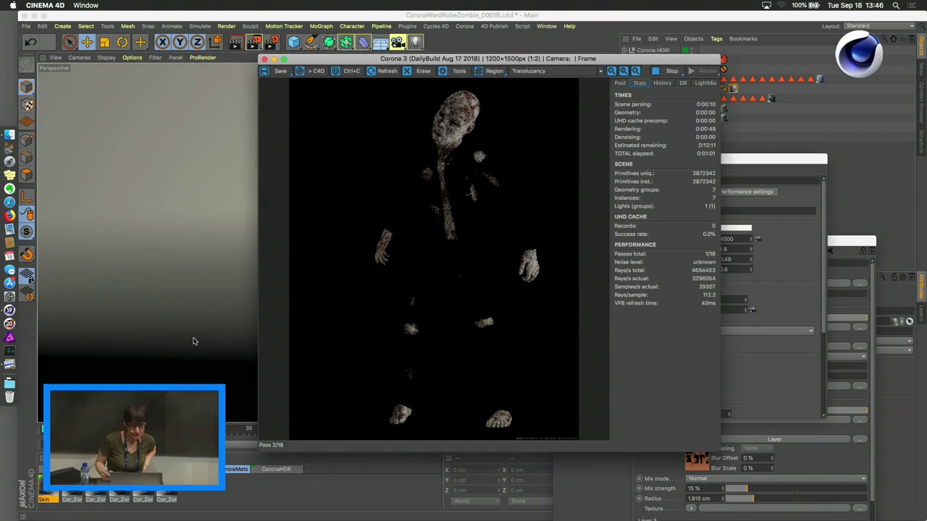
pyautogui.moveTo(618, 59); pyautogui.dragTo(565, 41)
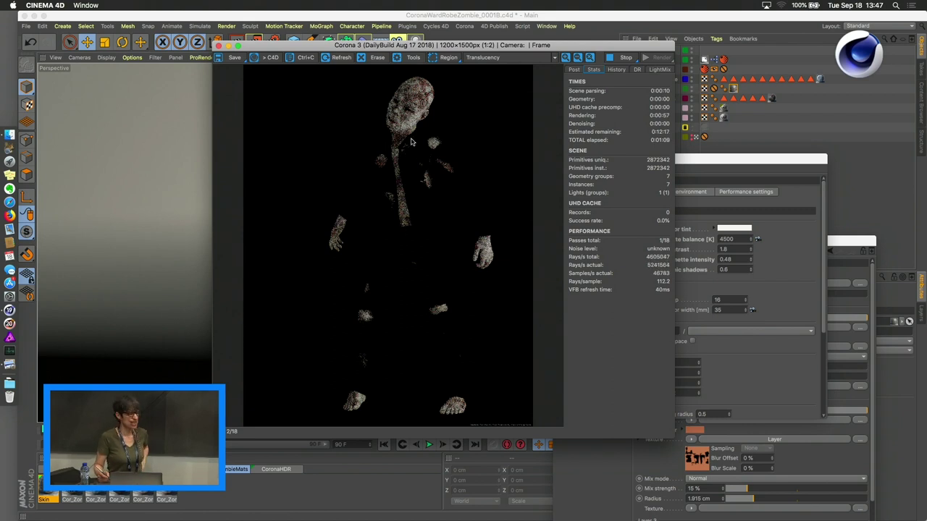
pyautogui.moveTo(496, 45); pyautogui.dragTo(522, 47)
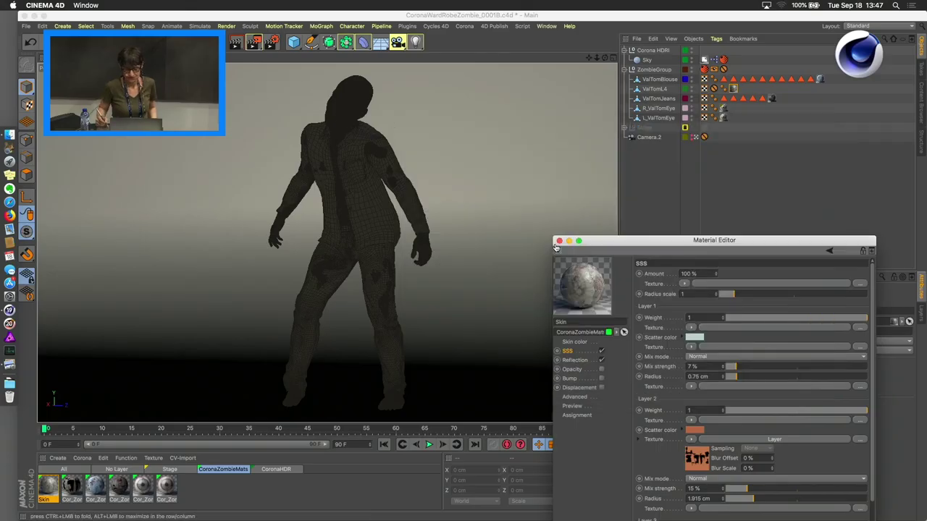
# Close the Material Editor and the zombie project without saving, then enlarge WardrobeZombieFfin.jpg in Preview
pyautogui.click(565, 240)
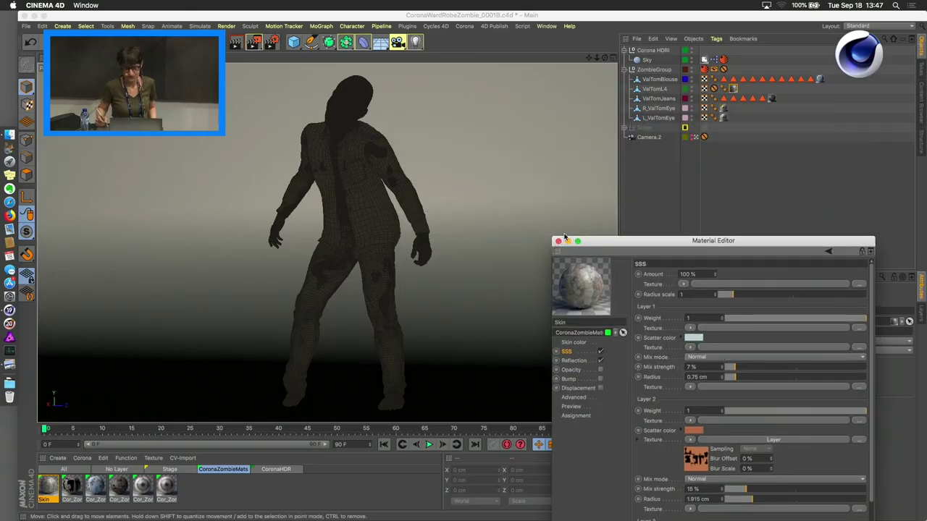
pyautogui.click(558, 241)
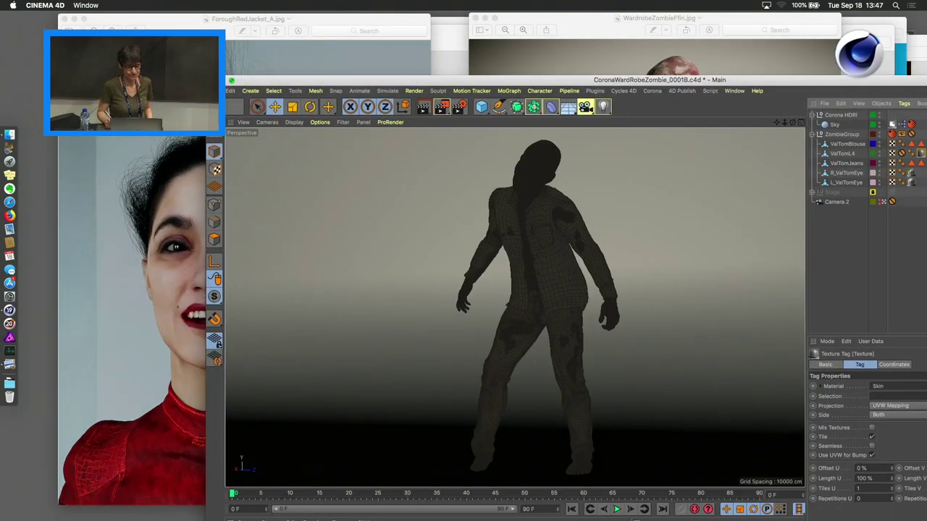
pyautogui.press('super+q')
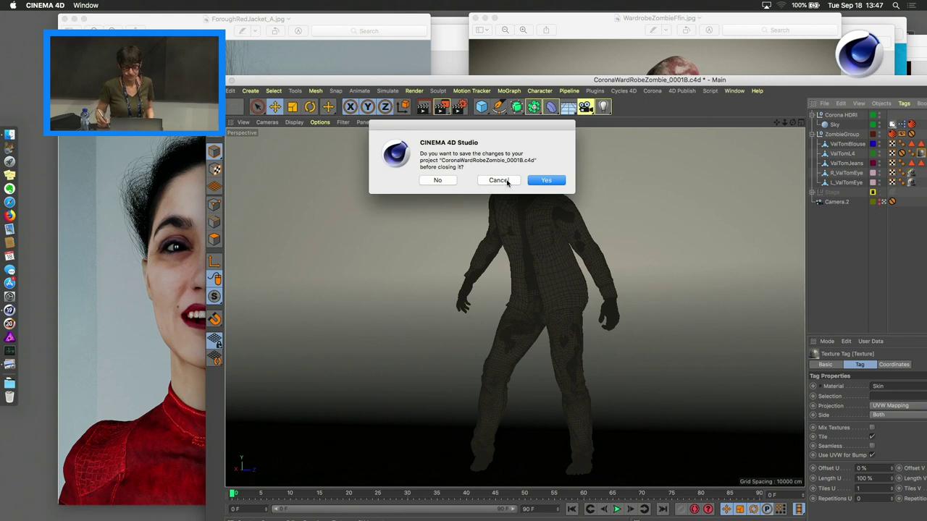
pyautogui.click(438, 181)
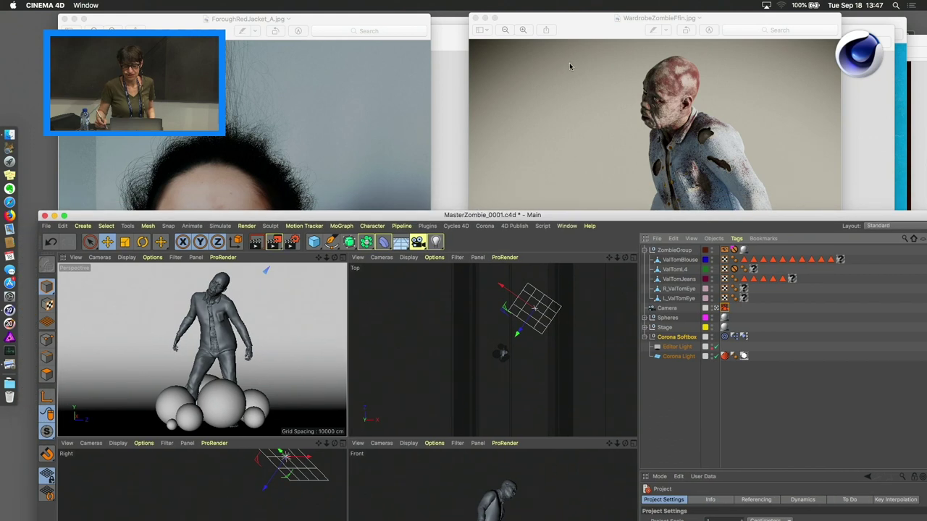
pyautogui.doubleClick(603, 35)
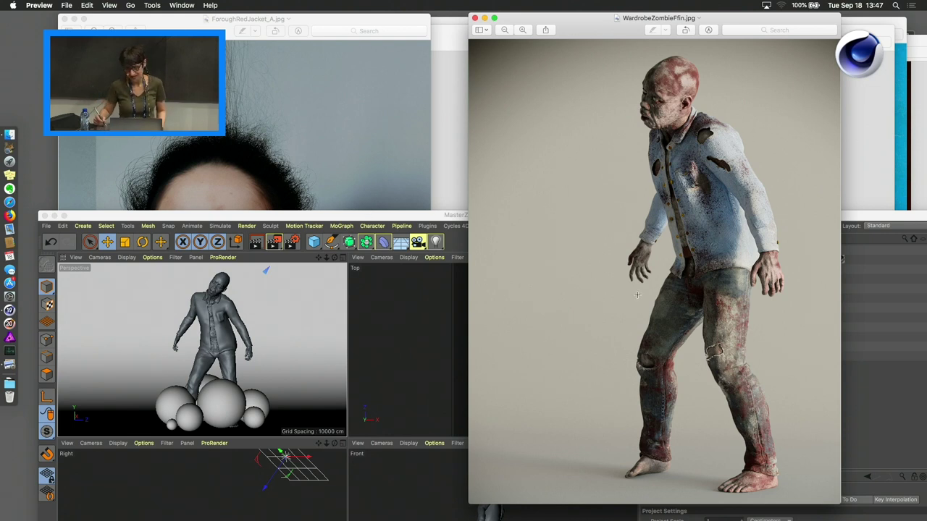
# Minimise Cinema 4D to reveal the red-jacket portrait beside the finished zombie render
pyautogui.doubleClick(391, 216)
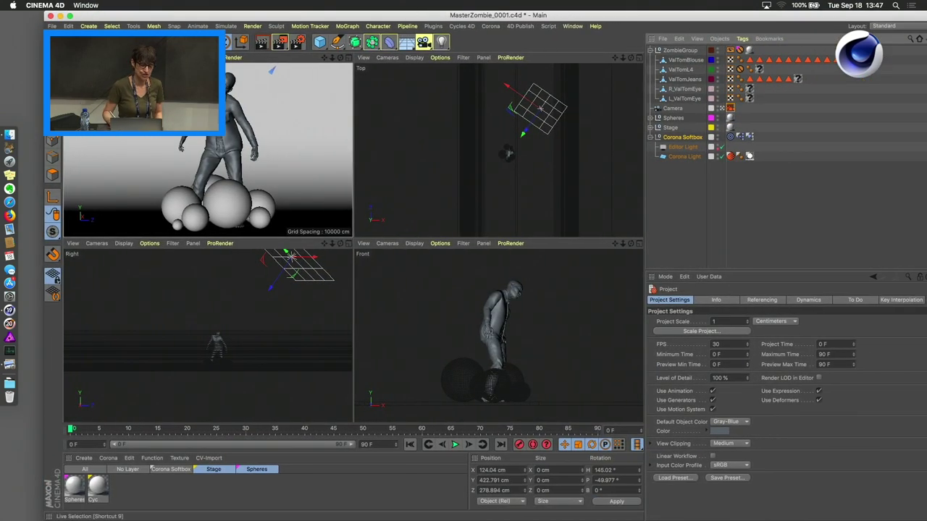
pyautogui.click(60, 15)
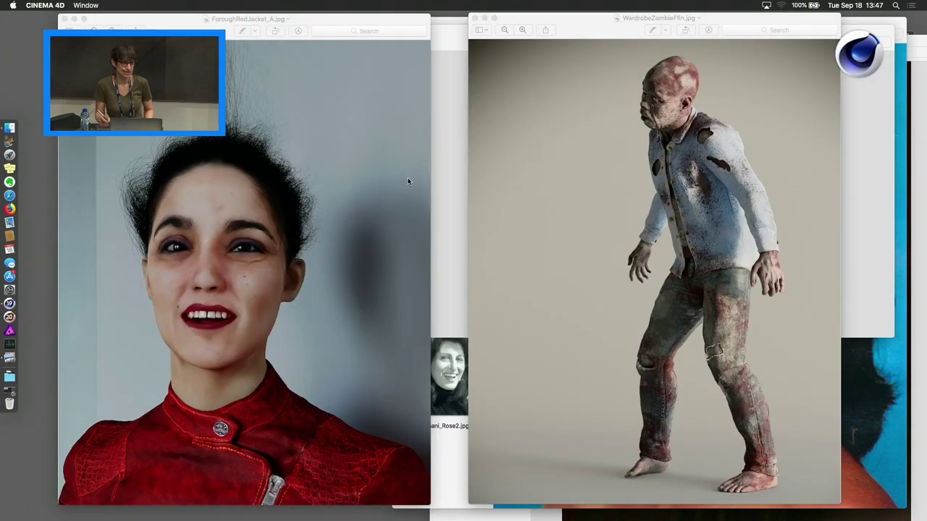